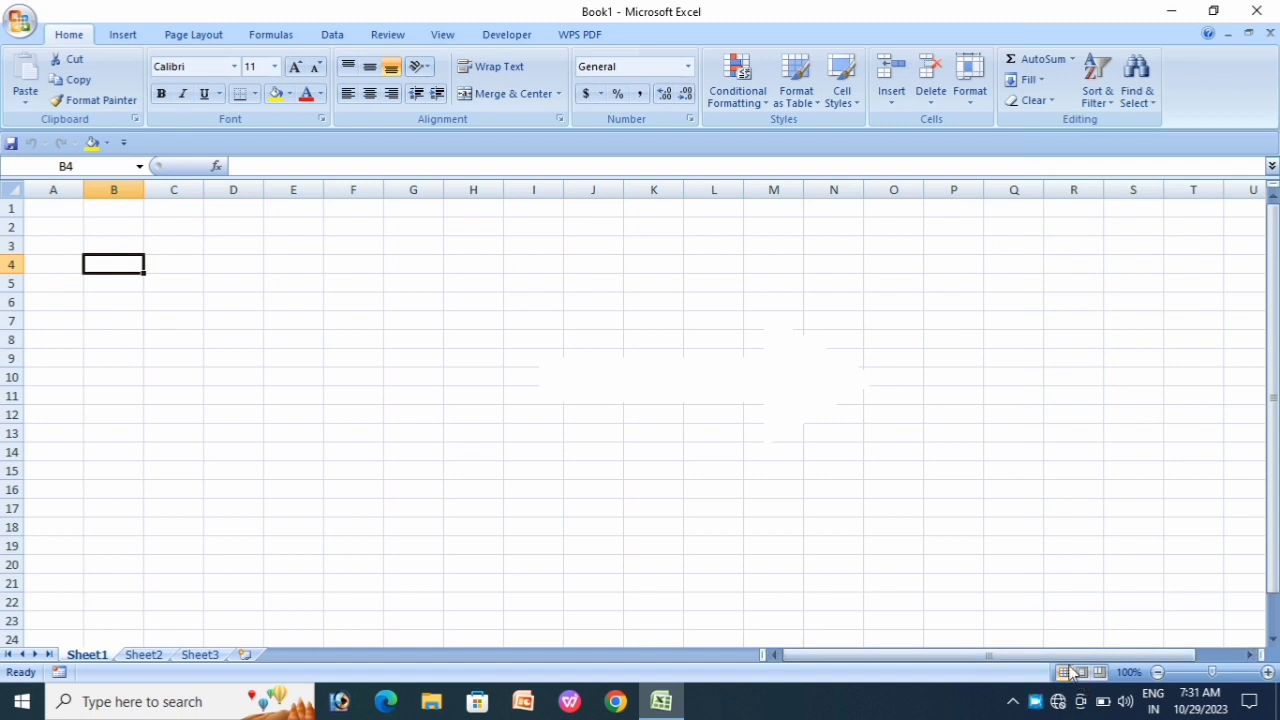
Step: Preview the sheet as printed pages, then return to the Normal worksheet view
left_click(1083, 673)
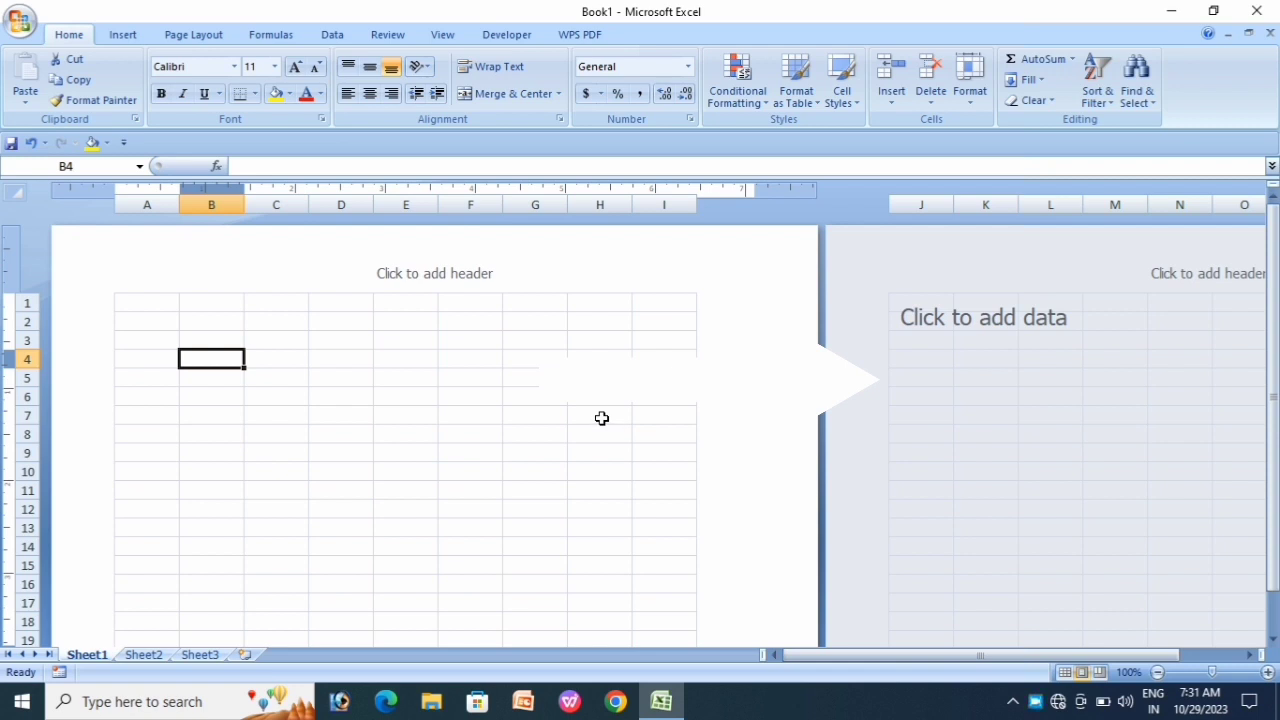
scroll(601, 415, "down", 15)
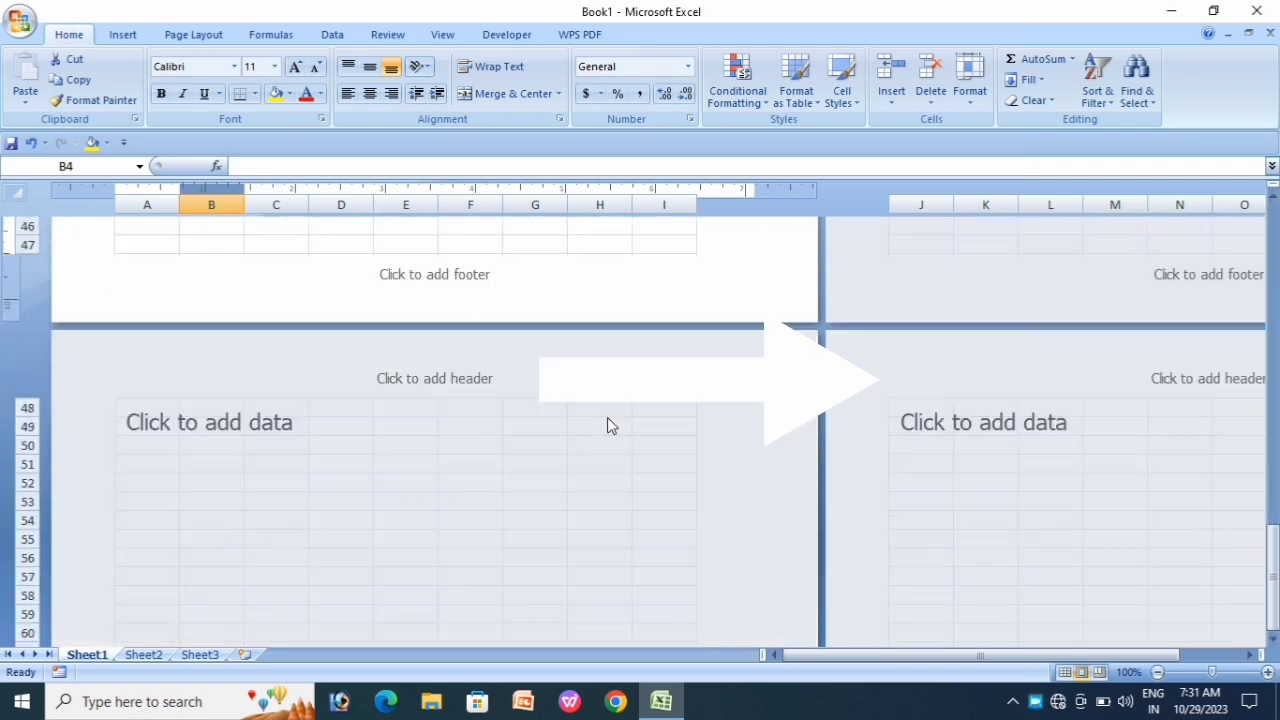
scroll(608, 423, "up", 4)
scroll(622, 425, "up", 12)
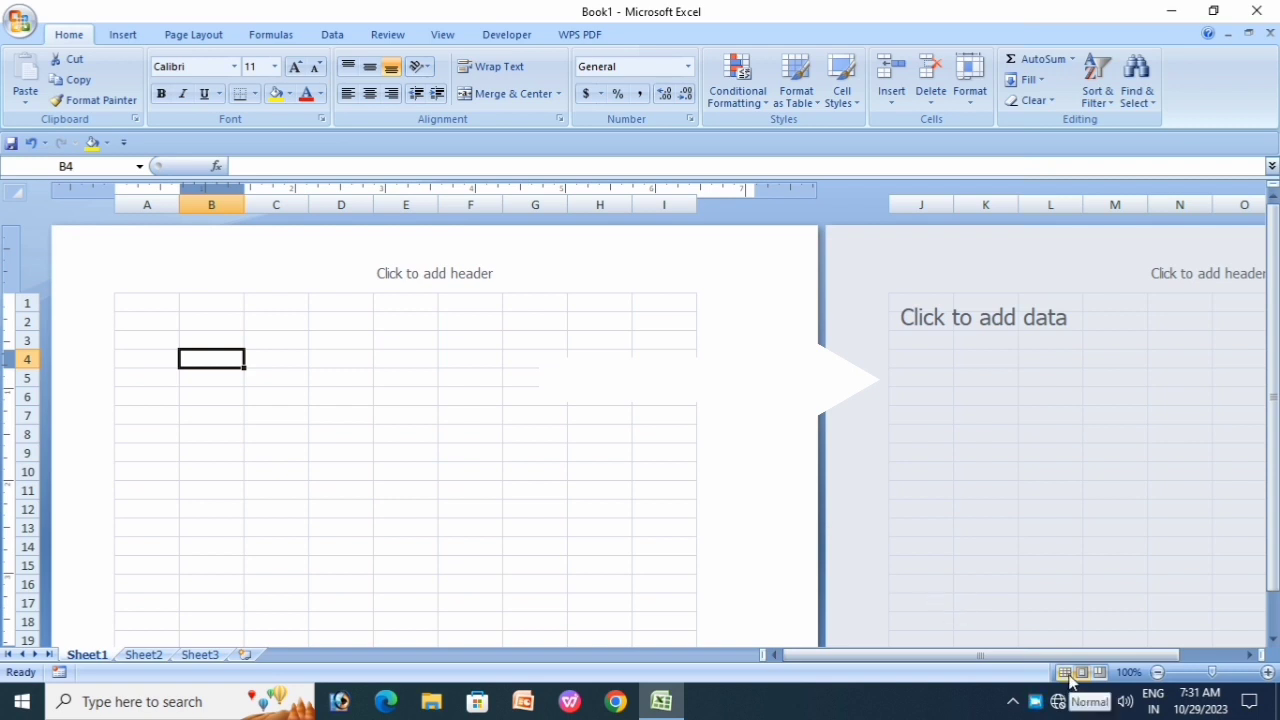
left_click(1066, 673)
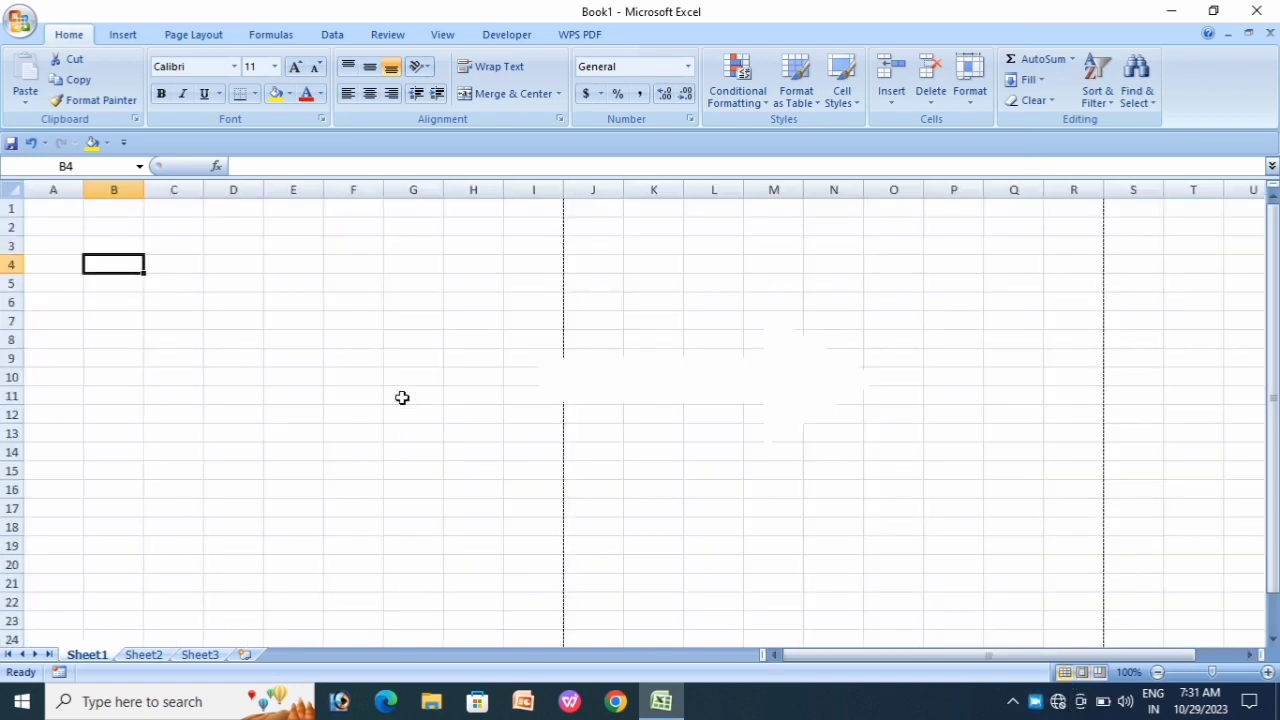
left_click(349, 344)
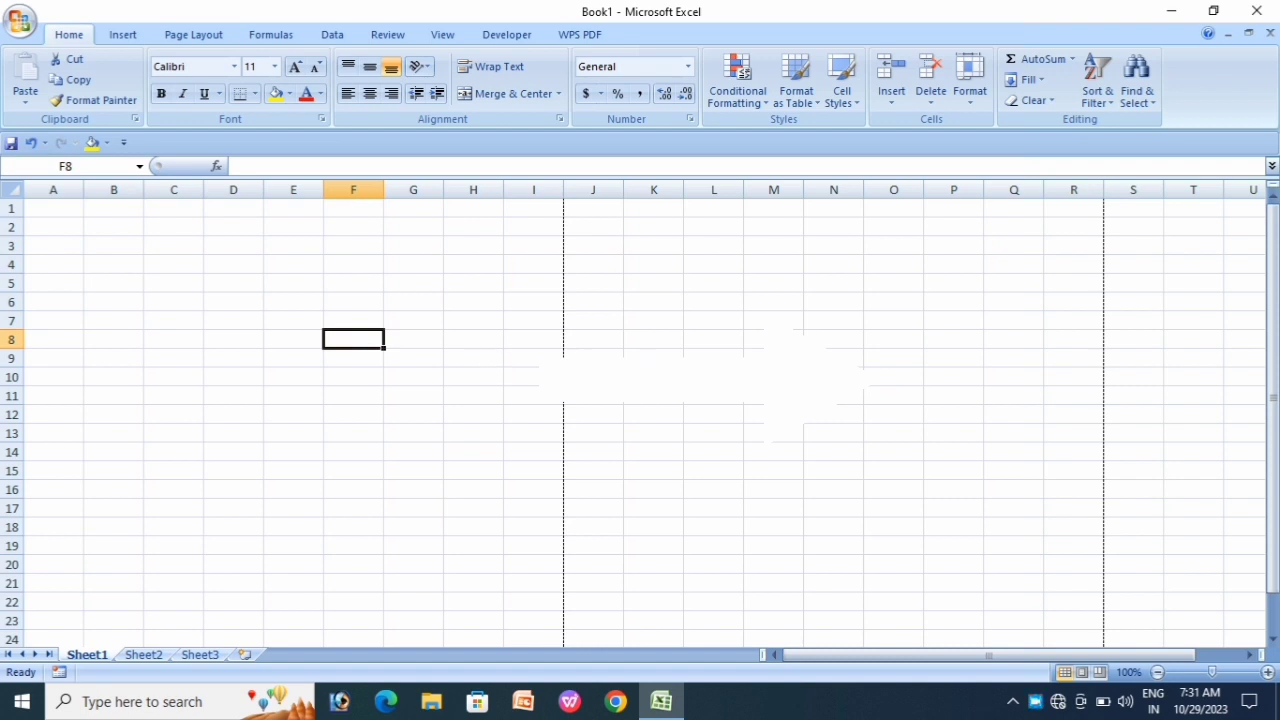
left_click(714, 359)
scroll(668, 431, "down", 8)
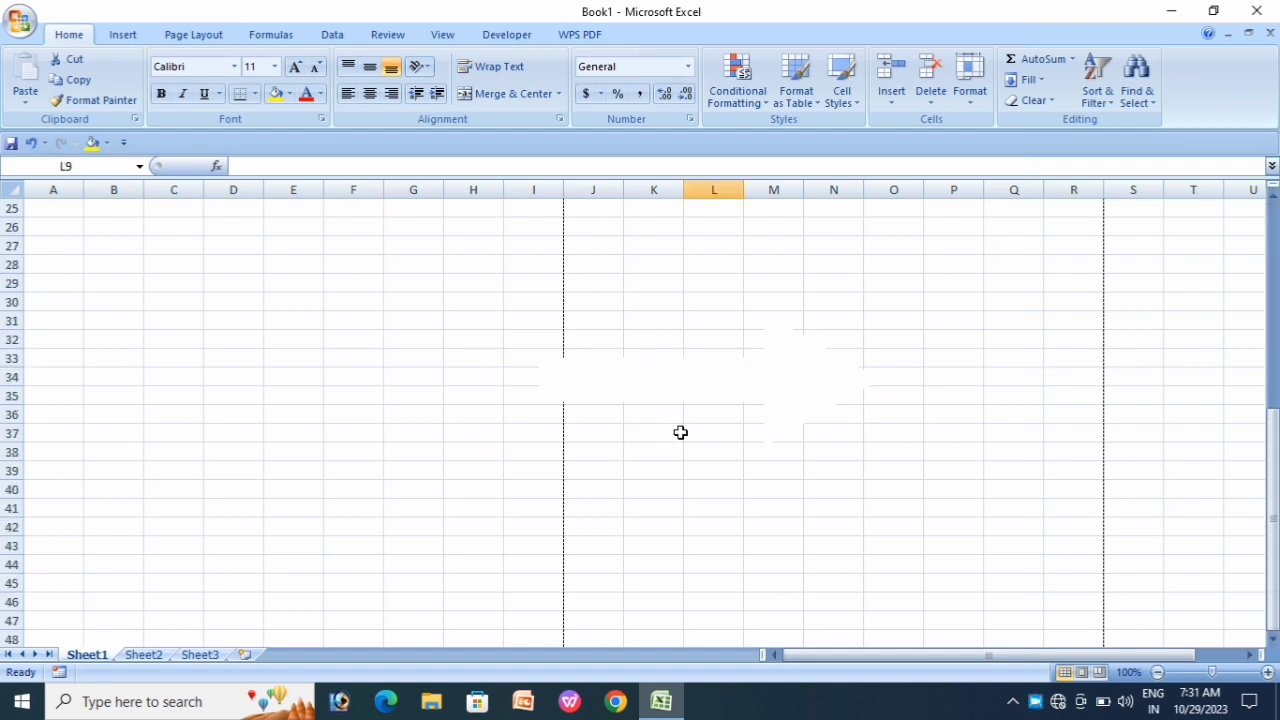
scroll(680, 432, "down", 13)
scroll(686, 434, "up", 20)
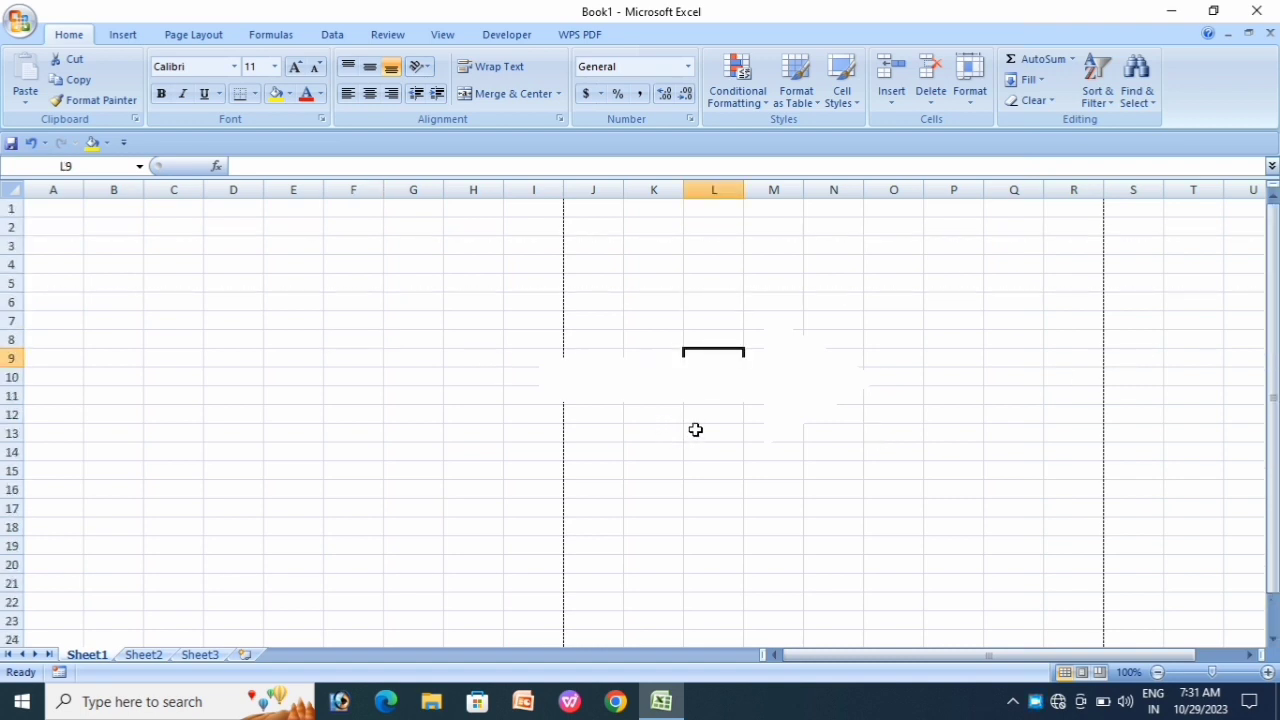
left_click(167, 318)
left_click(98, 268)
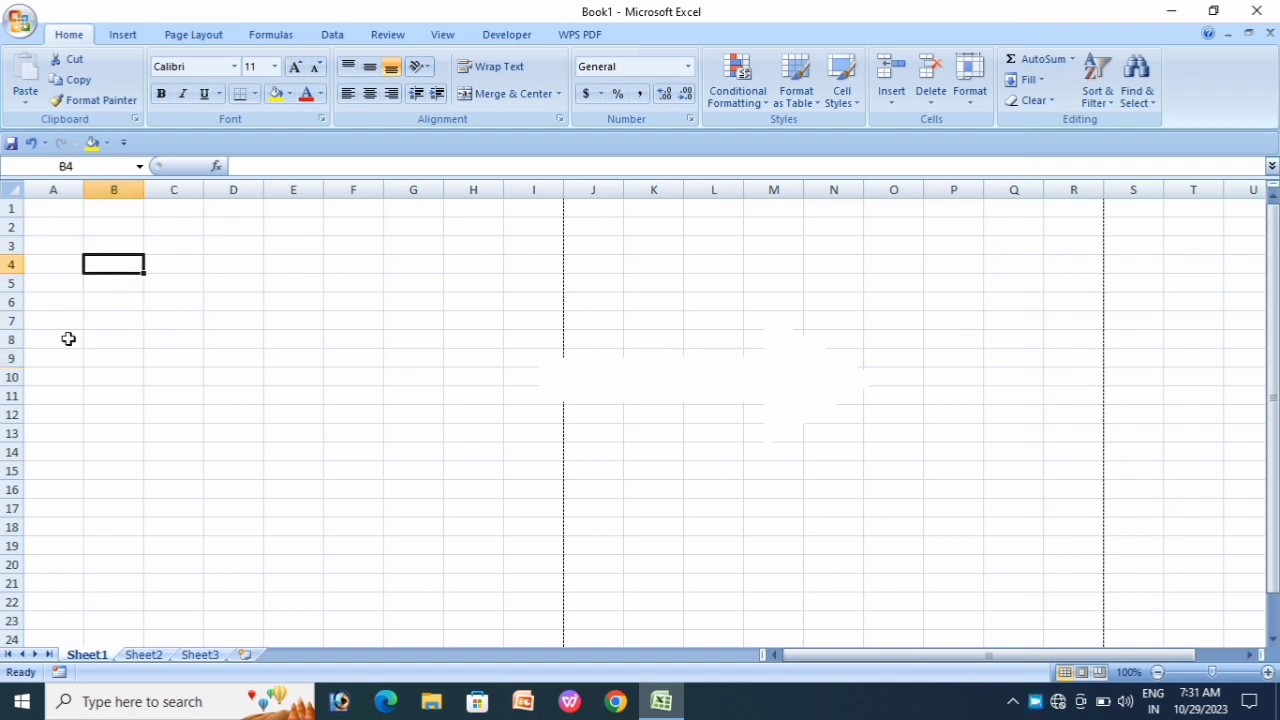
Step: Enter headings S.R.NO, PARTICULAR, HSN CODE, QTY., RATE and AMOUNT in A7:F7
left_click(70, 320)
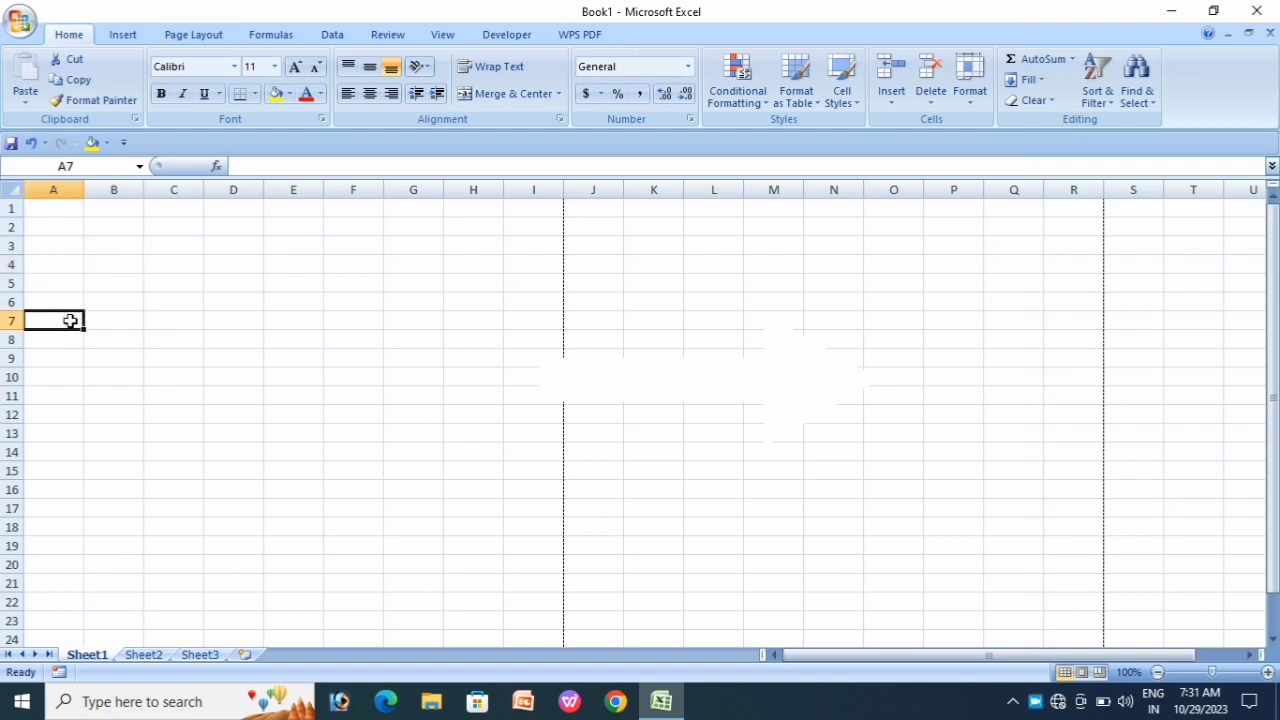
type("S.R.NO")
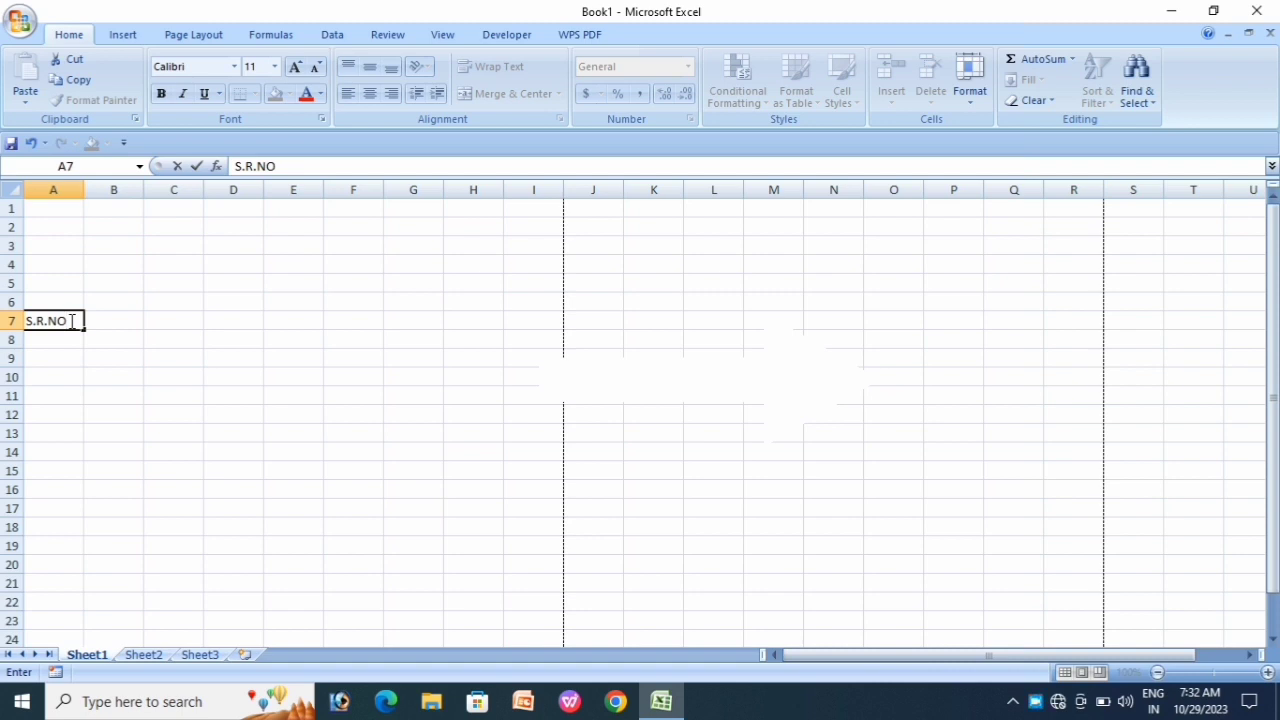
key("Tab")
type("PAR")
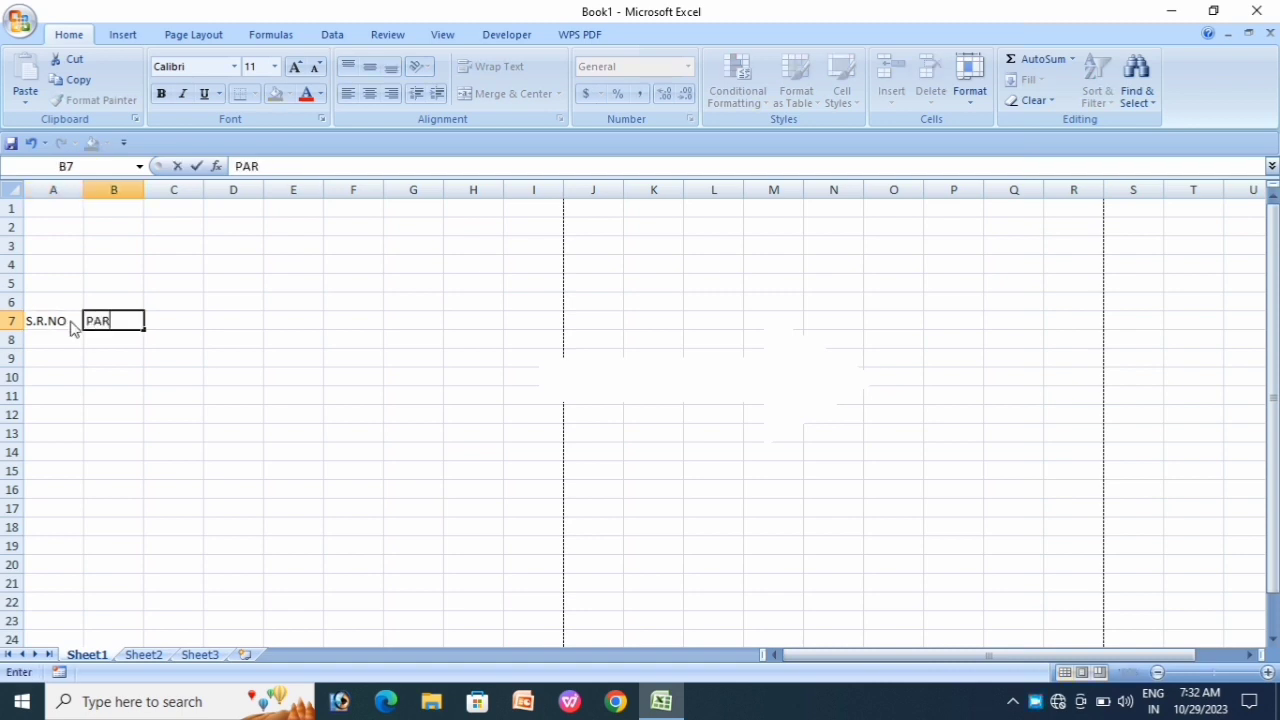
type("TICULAR")
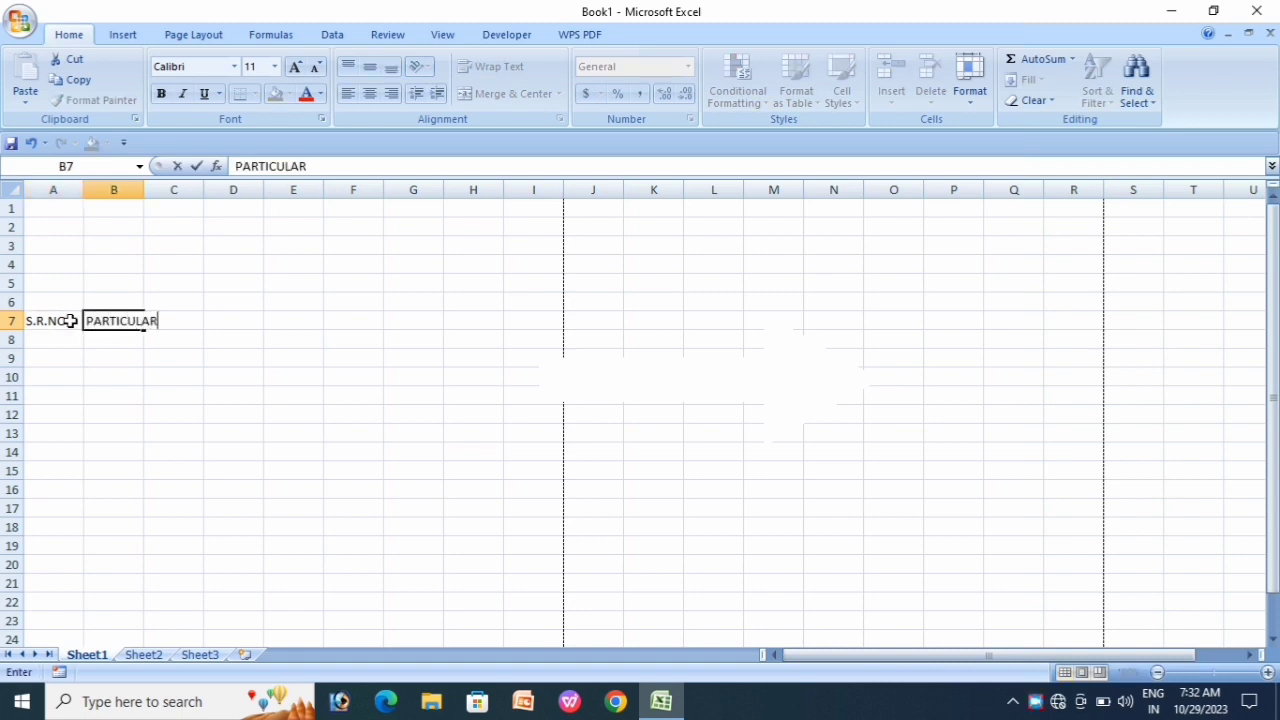
key("Tab")
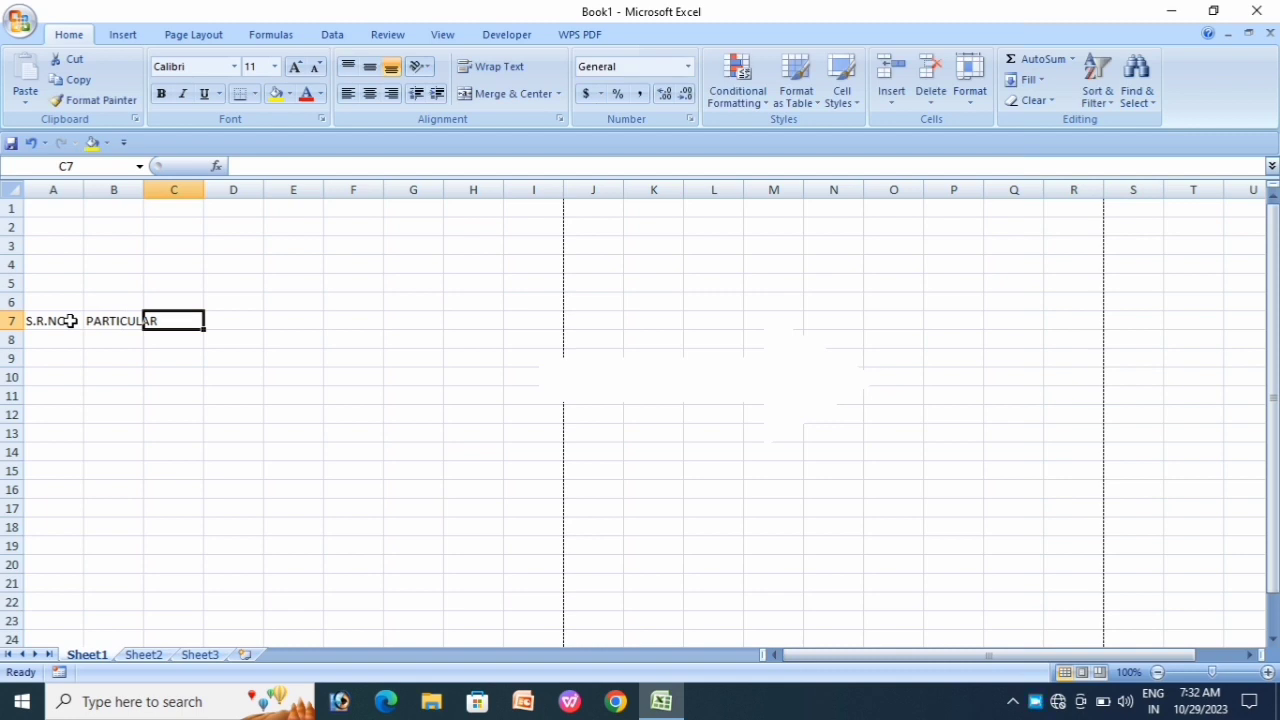
type("HSN CODE")
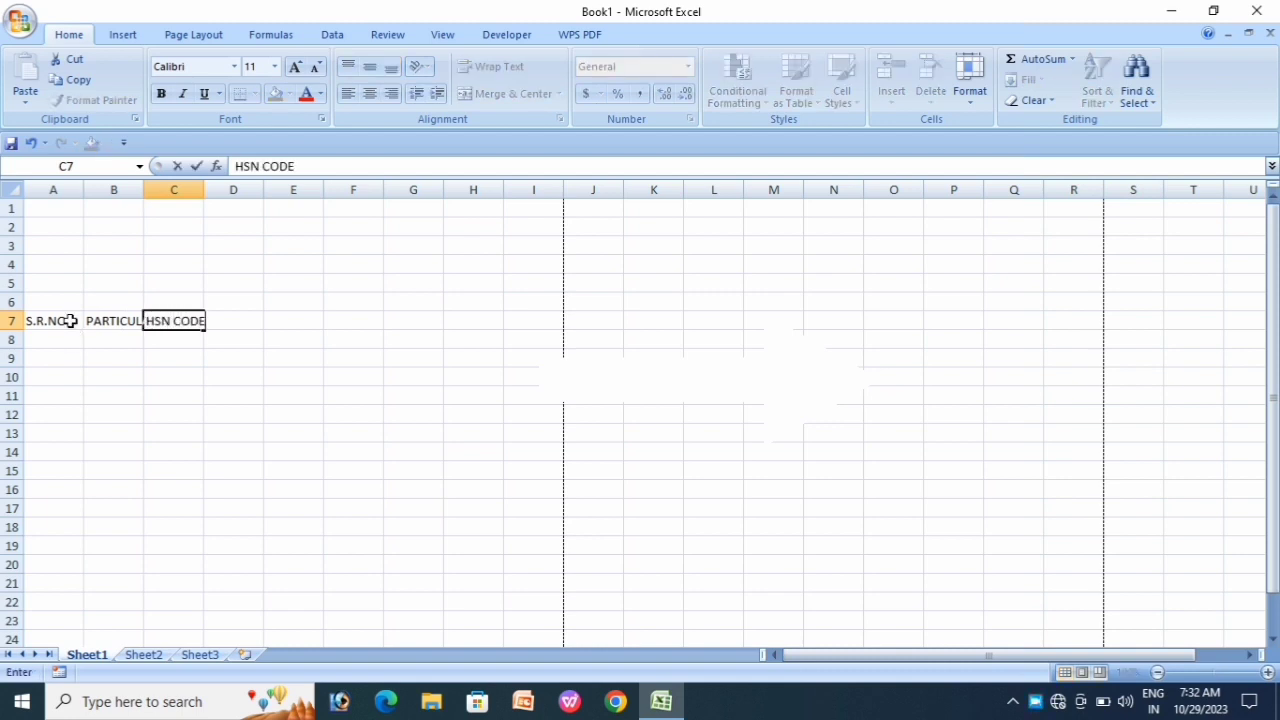
key("Tab")
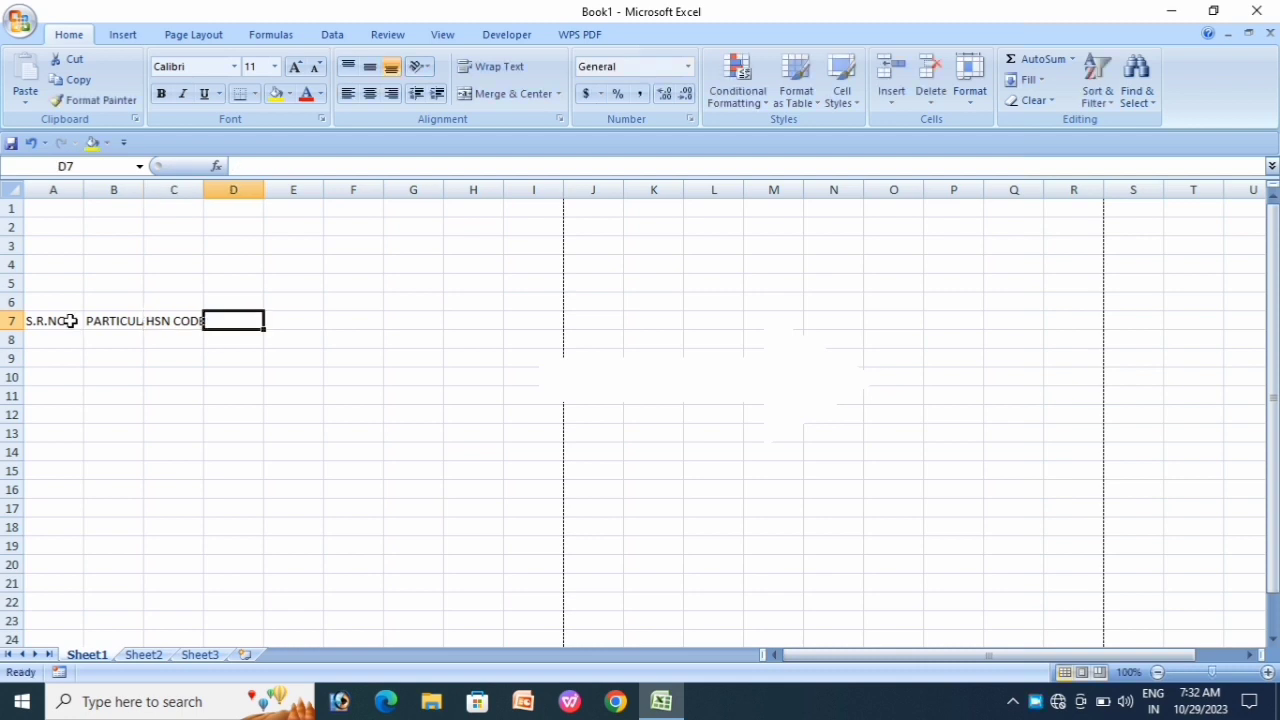
type("Q")
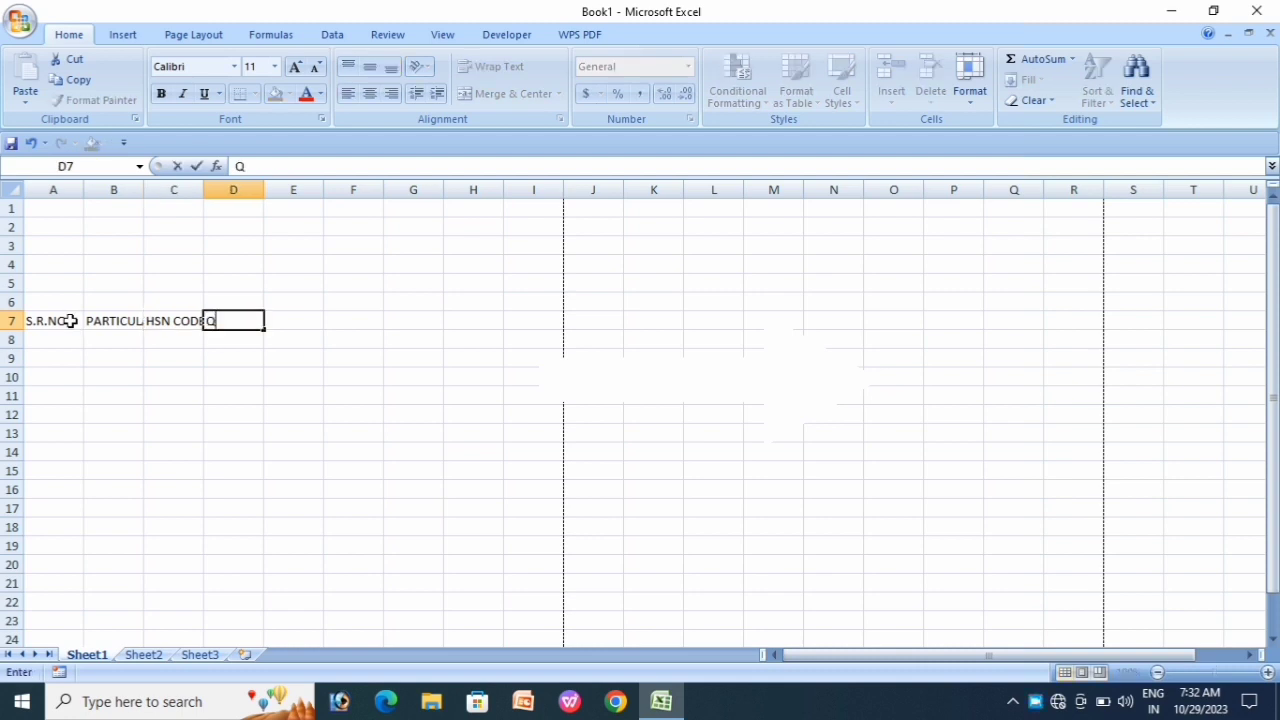
type("TY.")
key("Tab")
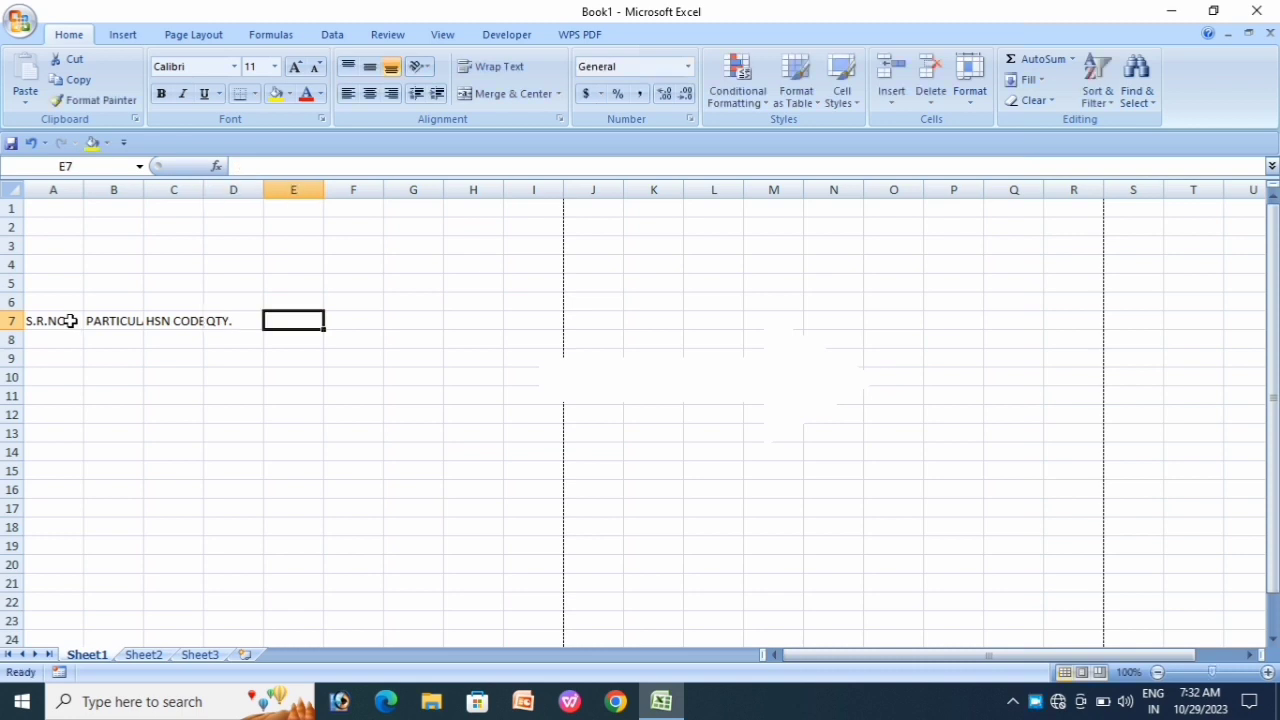
type("RATE")
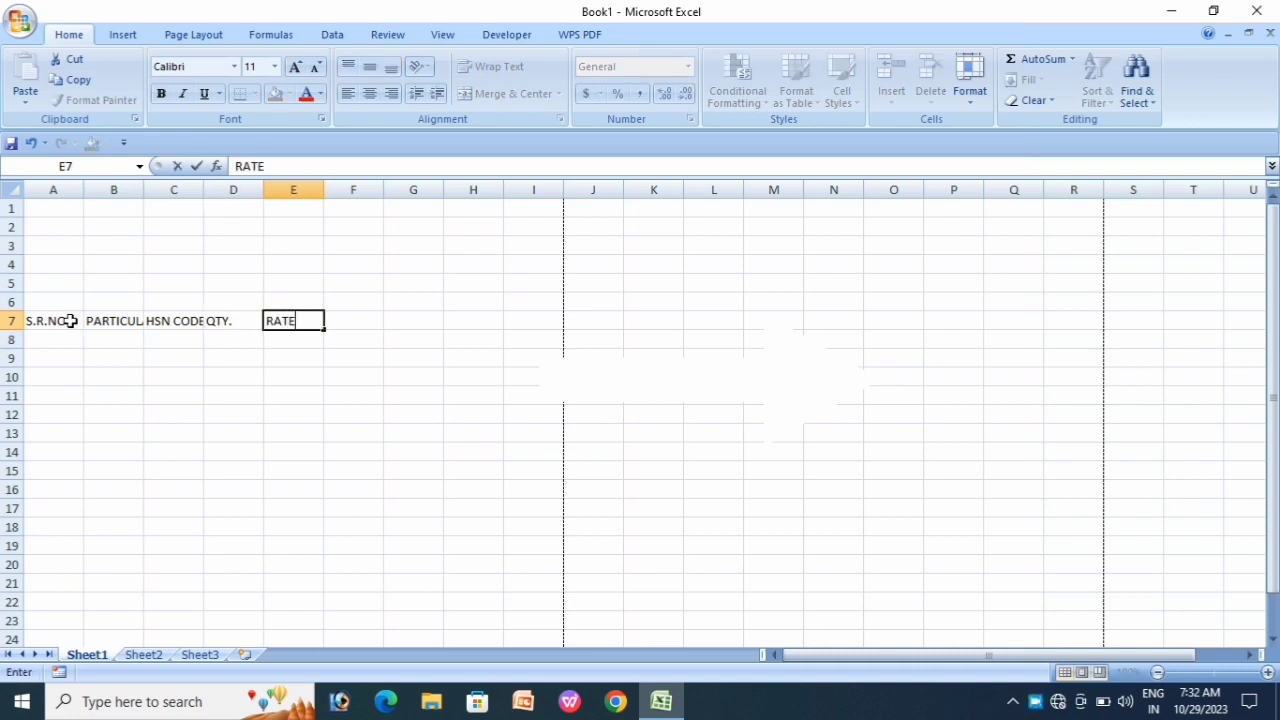
key("Tab")
type("AM")
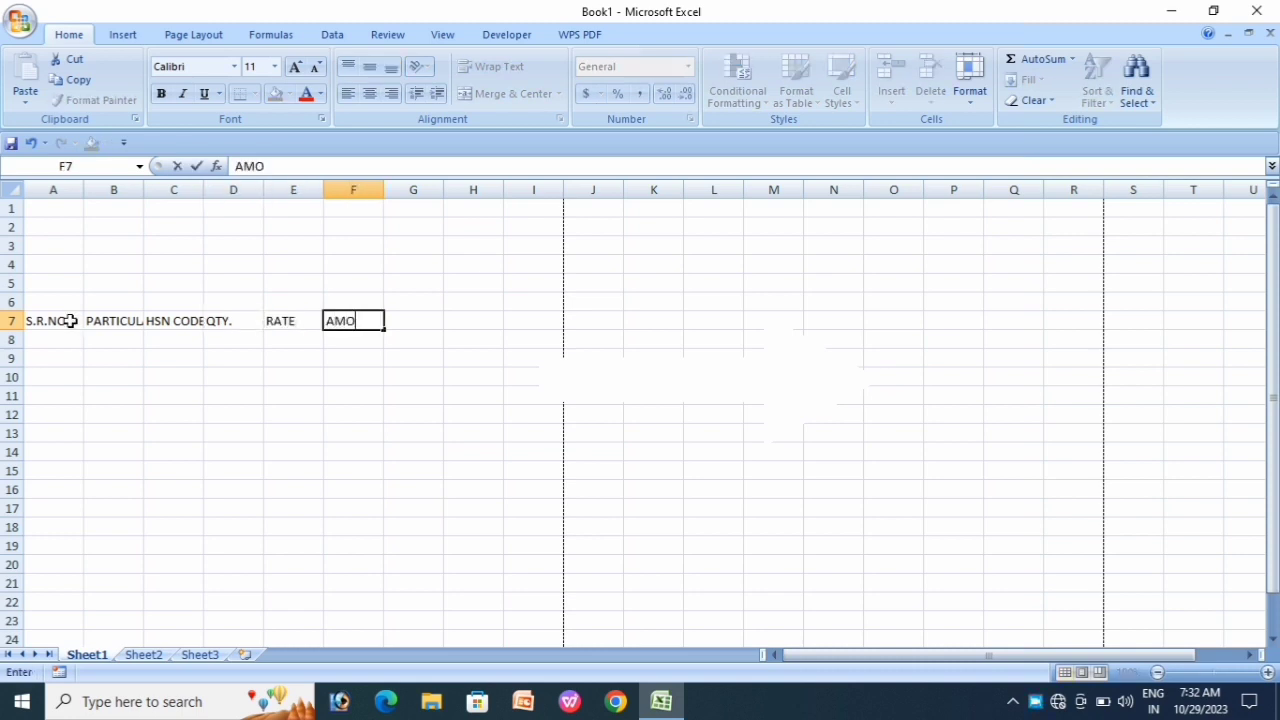
type("OUNT")
left_click(222, 408)
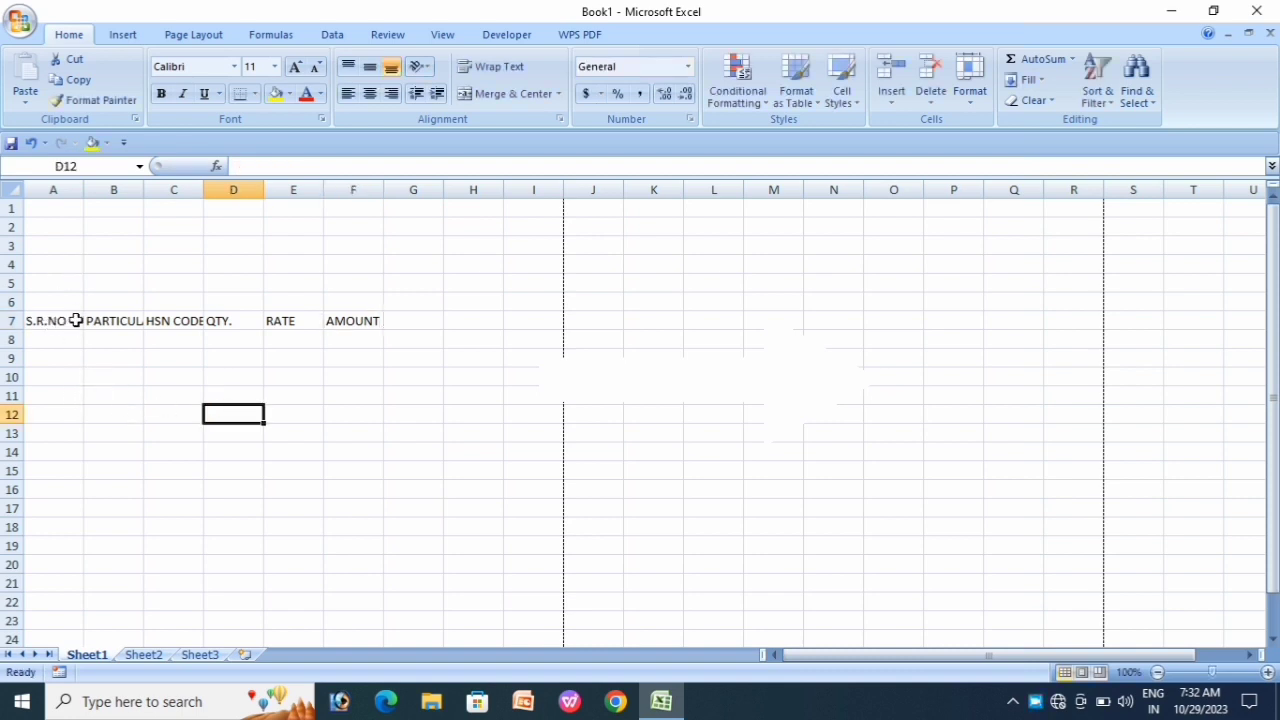
Step: Widen columns B to F so PARTICULAR and HSN CODE fit, with F at 16.86
left_click_drag(84, 192, 68, 193)
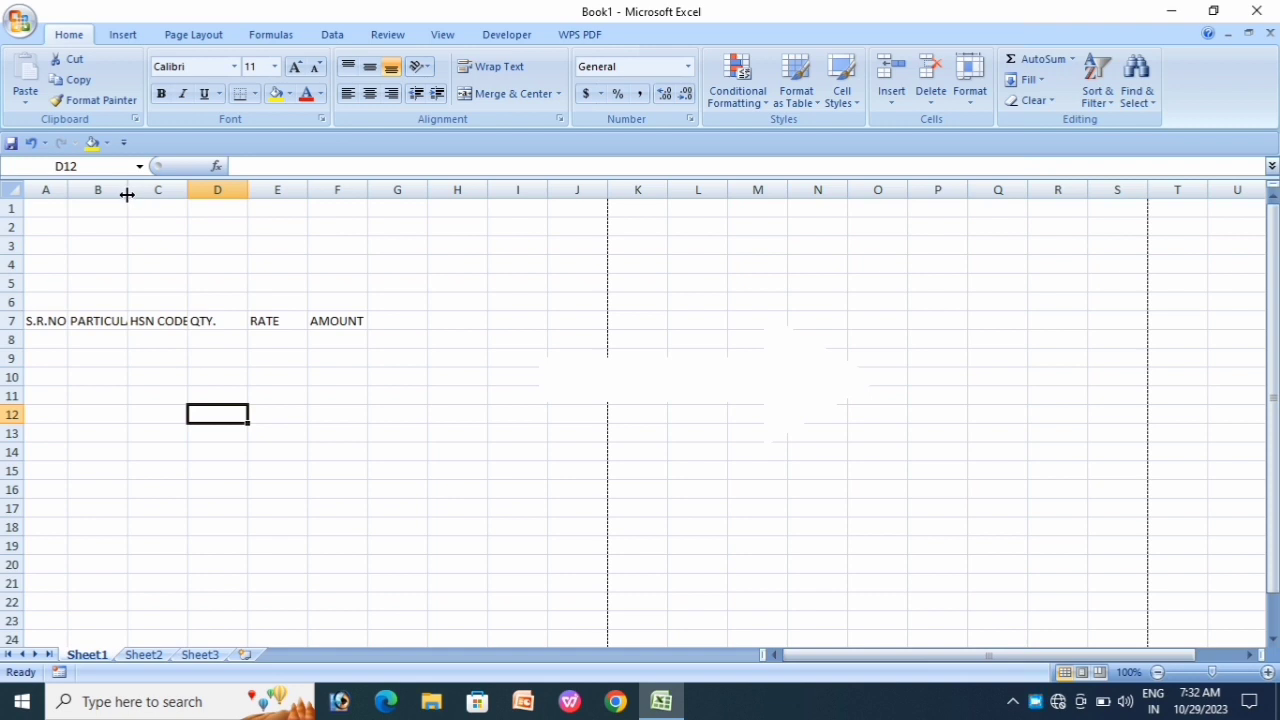
left_click_drag(127, 194, 203, 215)
left_click(255, 376)
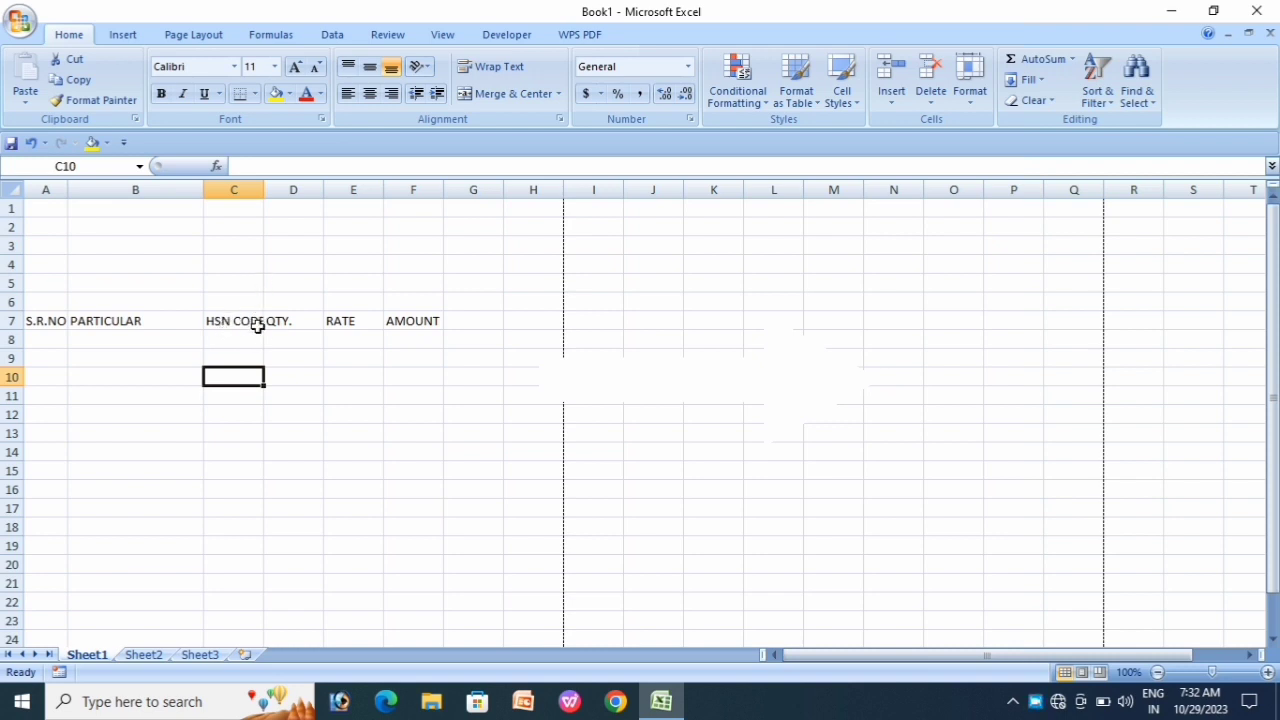
left_click_drag(265, 191, 557, 190)
left_click(468, 412)
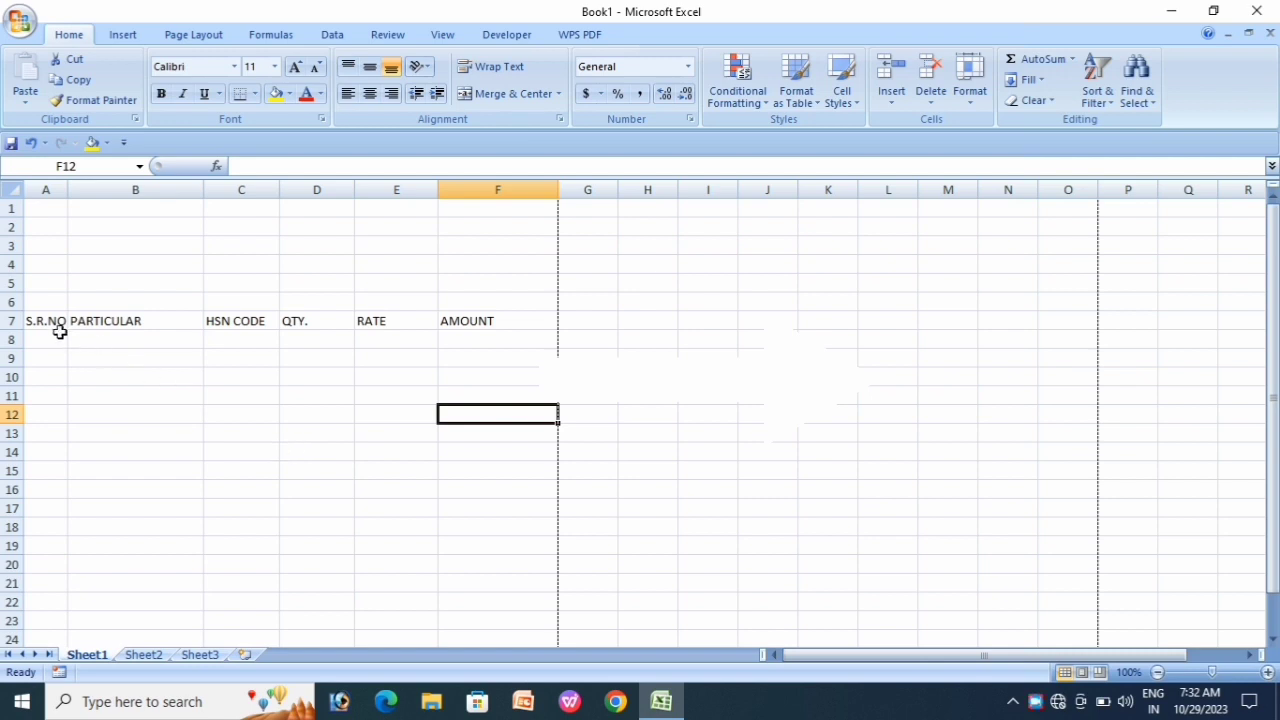
left_click_drag(37, 323, 491, 318)
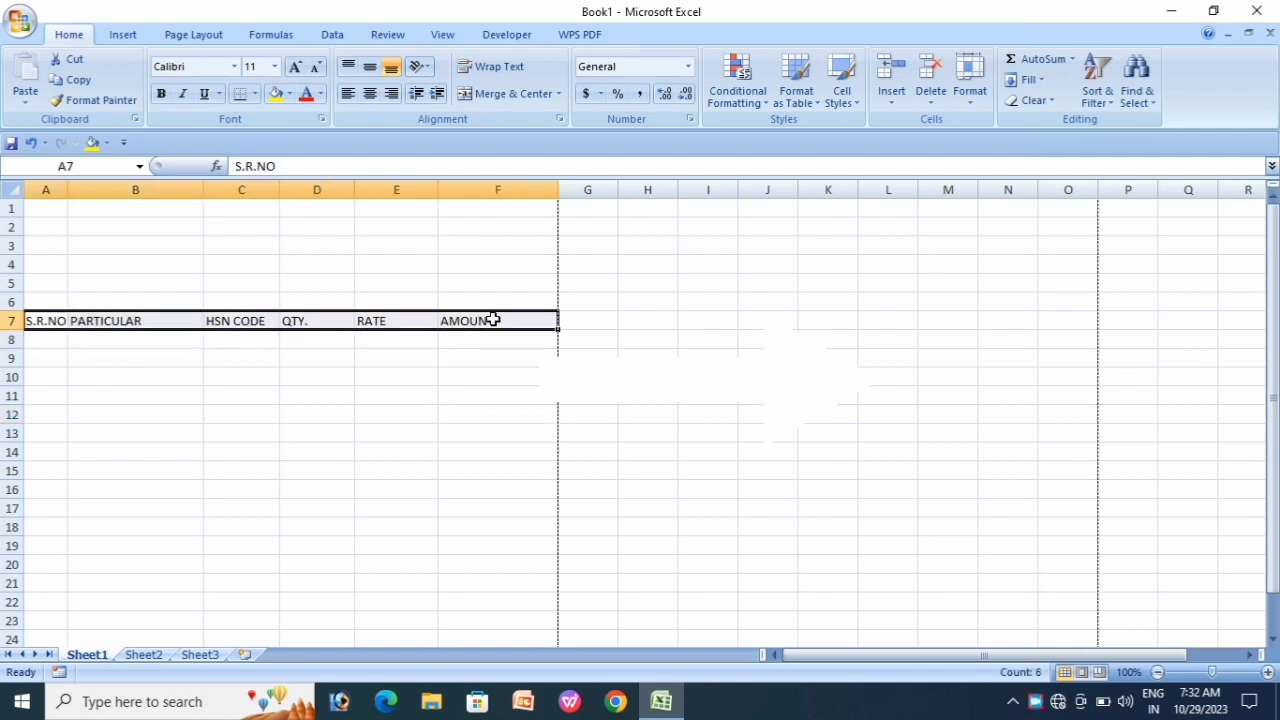
Step: Give the heading cells A7:F7 all borders and a yellow fill
left_click(257, 95)
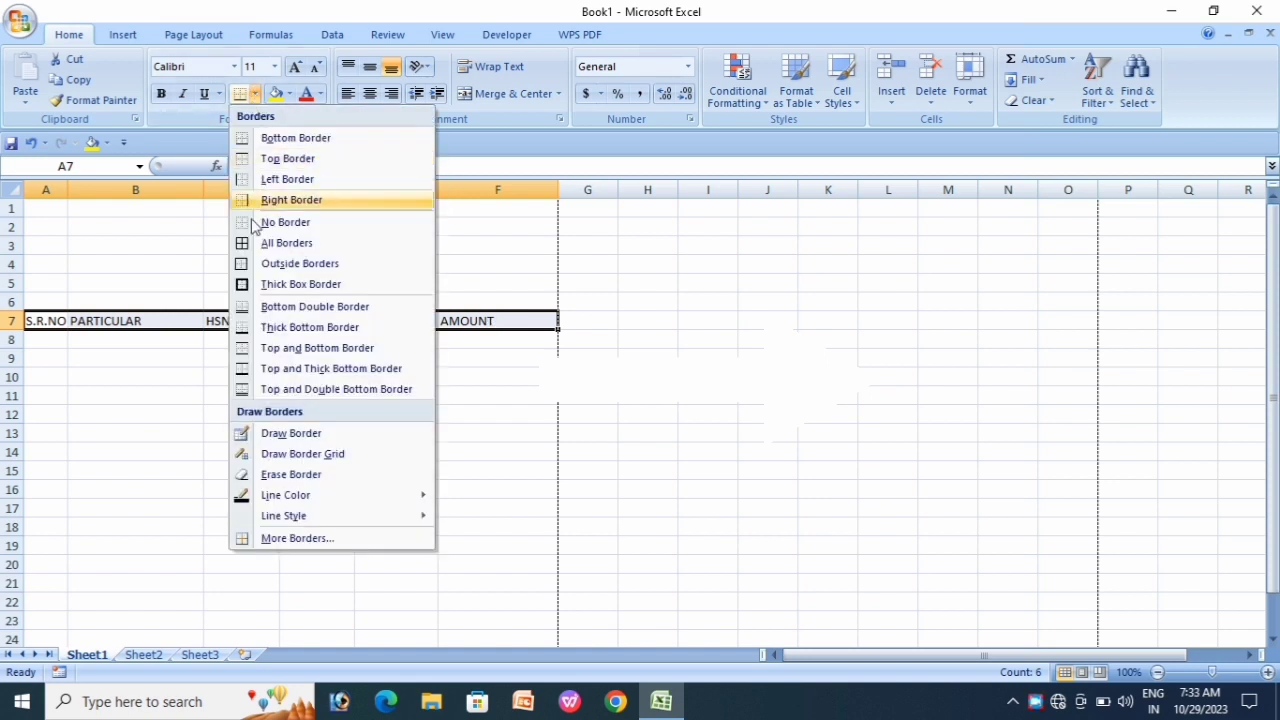
left_click(271, 246)
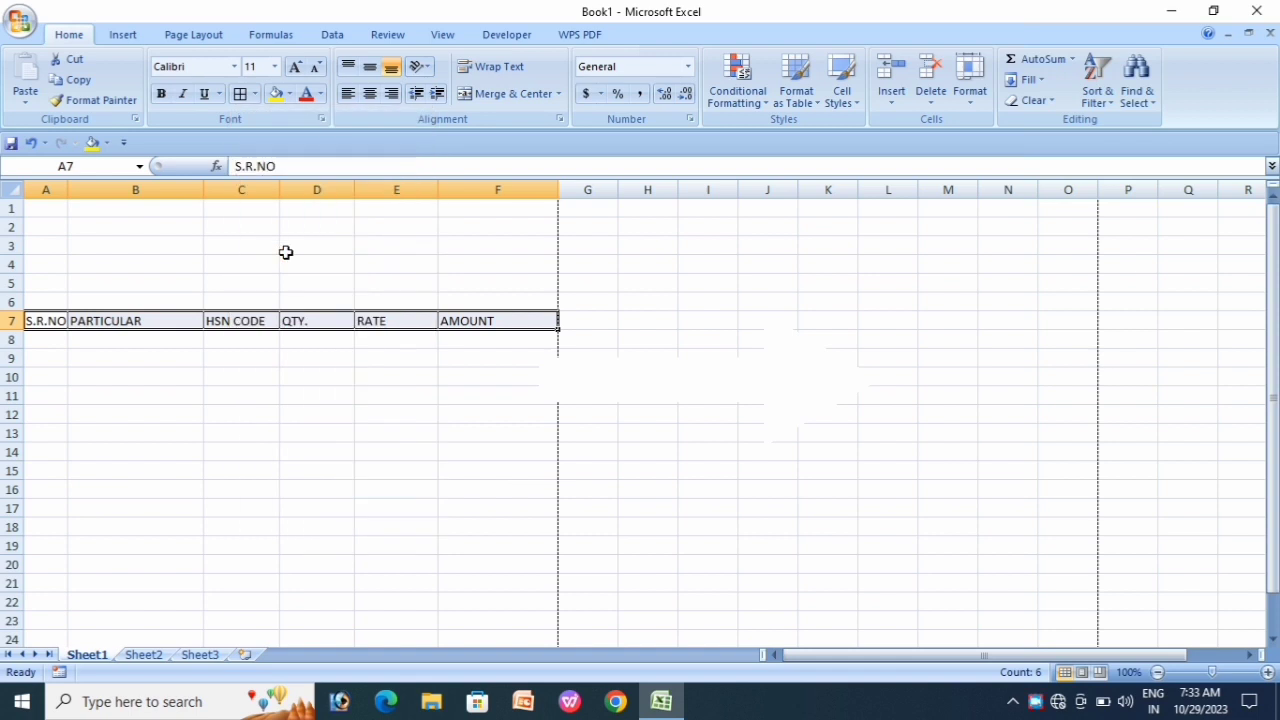
left_click(289, 95)
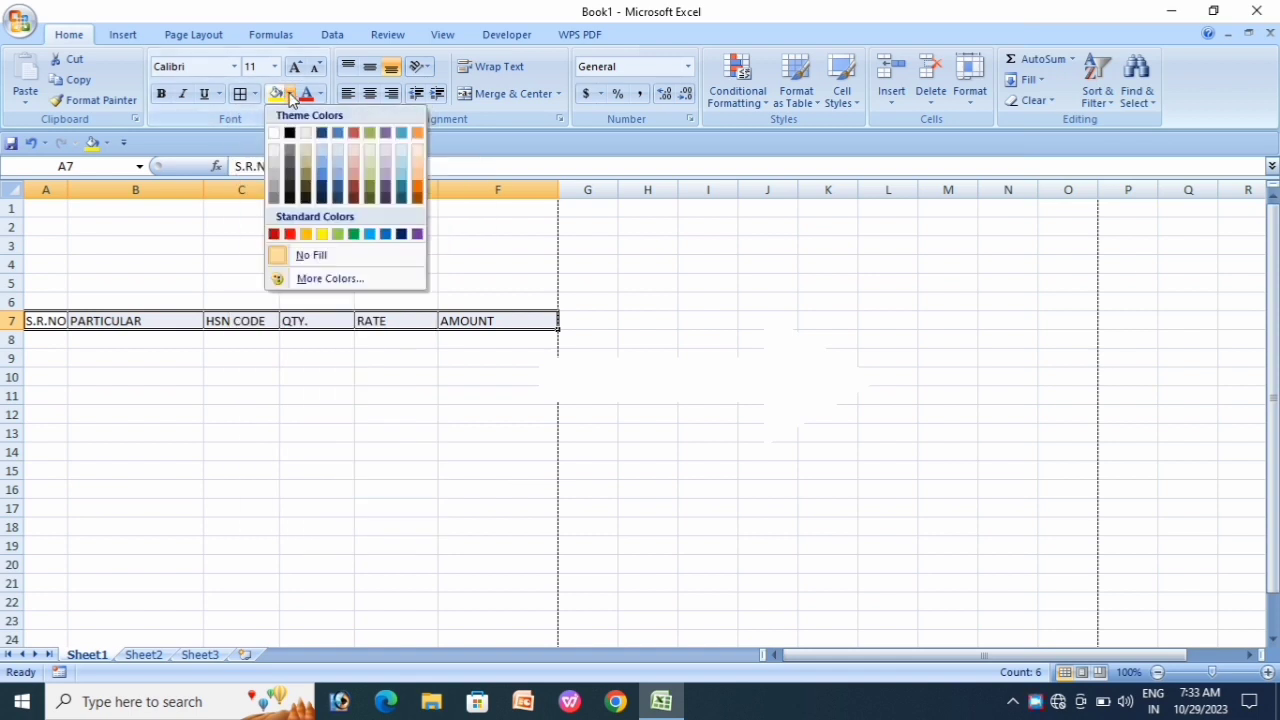
left_click(323, 233)
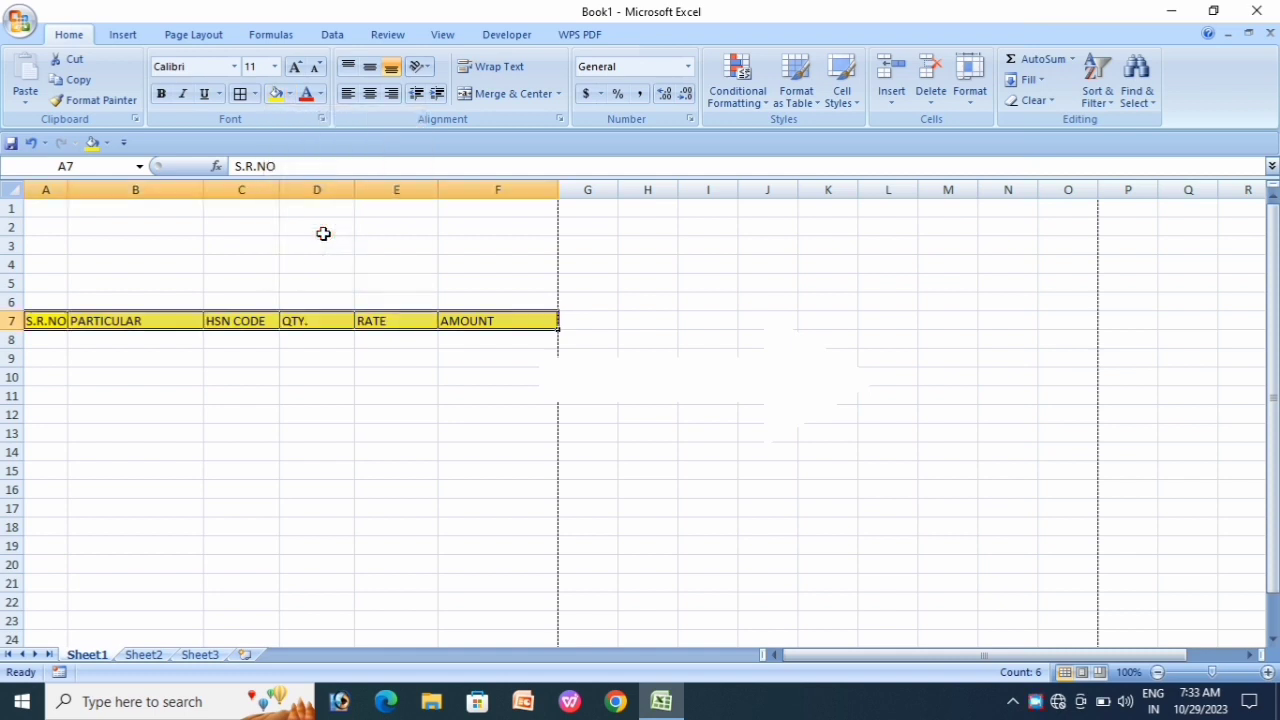
Step: Set the heading font to 12 pt so HSN CODE still fits
left_click(296, 68)
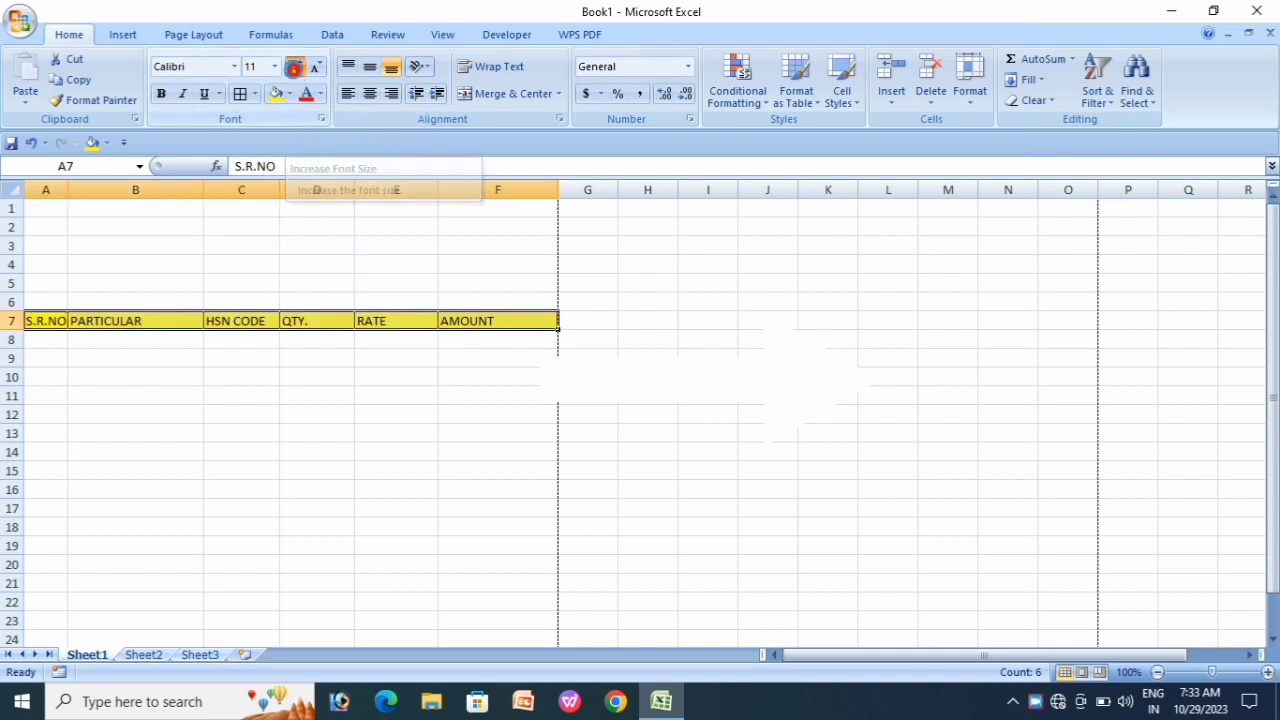
left_click(296, 68)
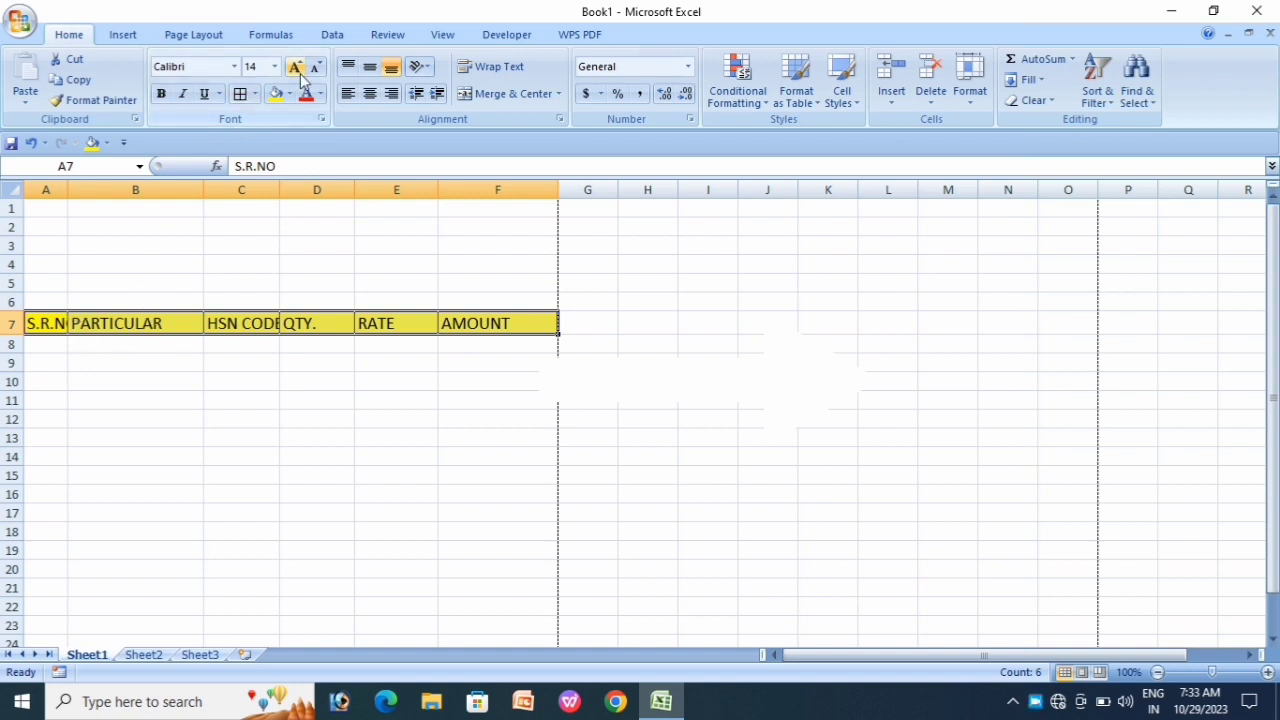
left_click(315, 67)
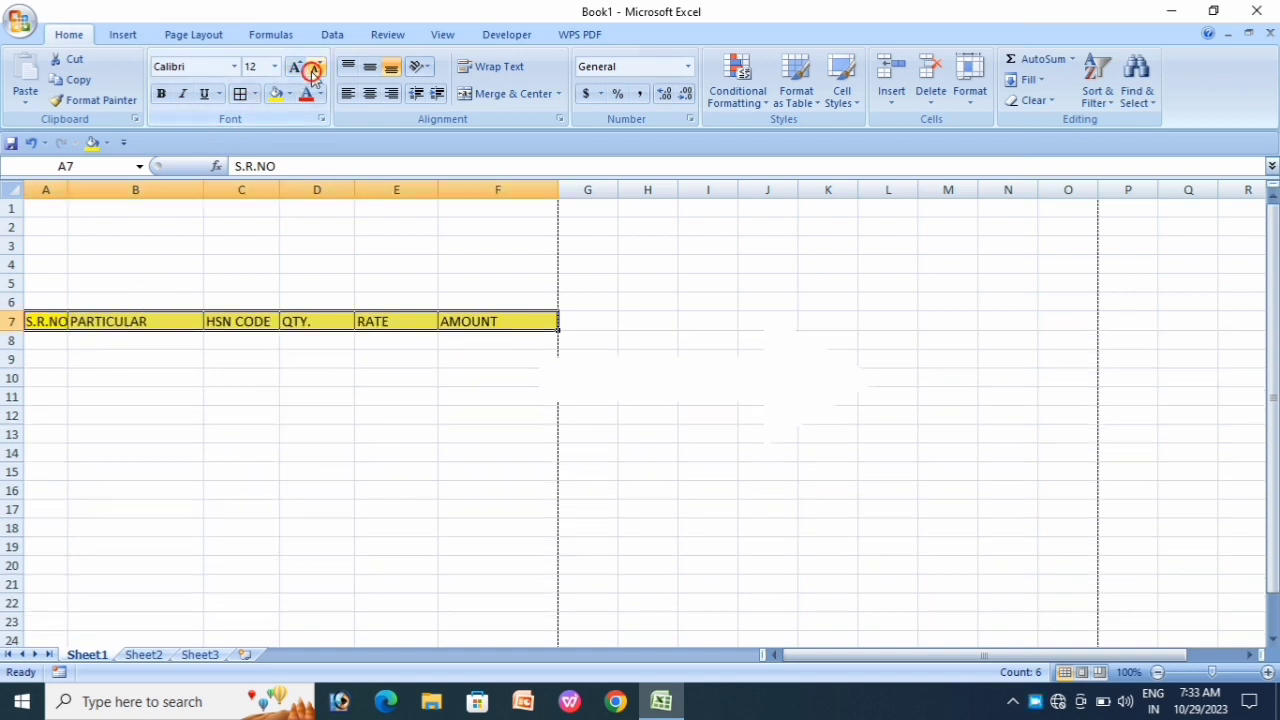
left_click(226, 392)
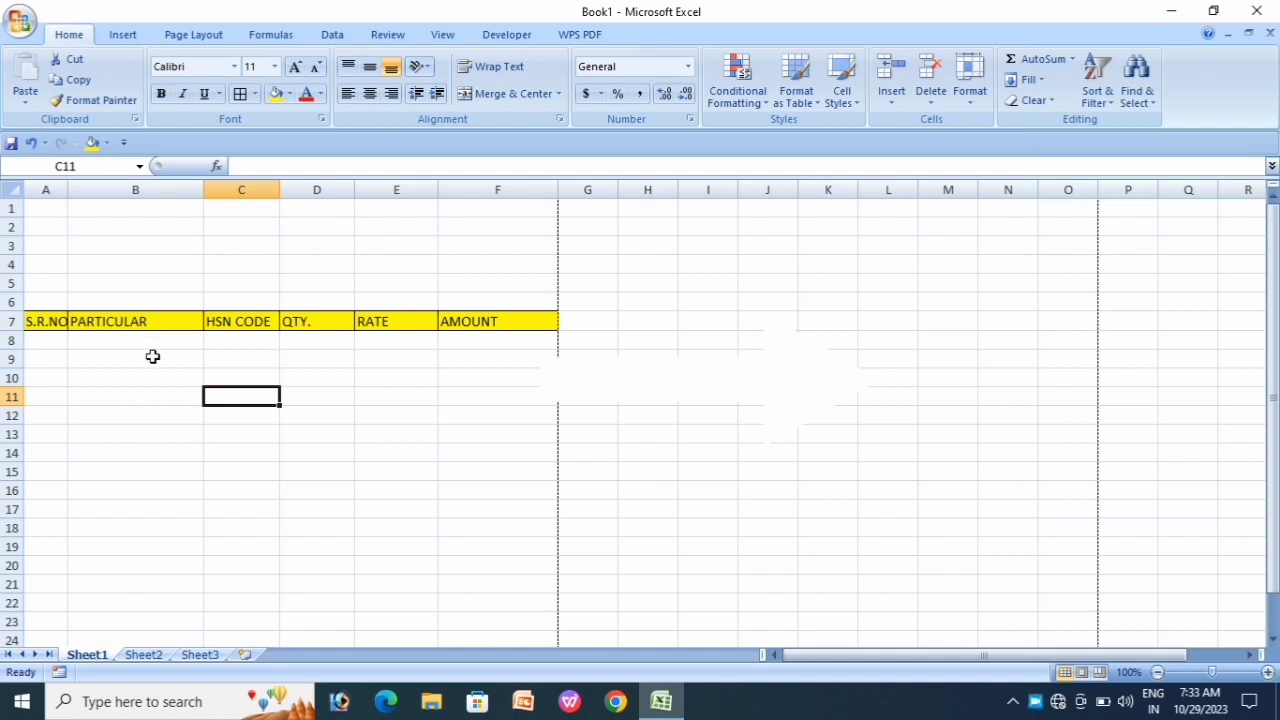
Step: Merge A1:F1 across and type the title INVOICE BILL
left_click(47, 208)
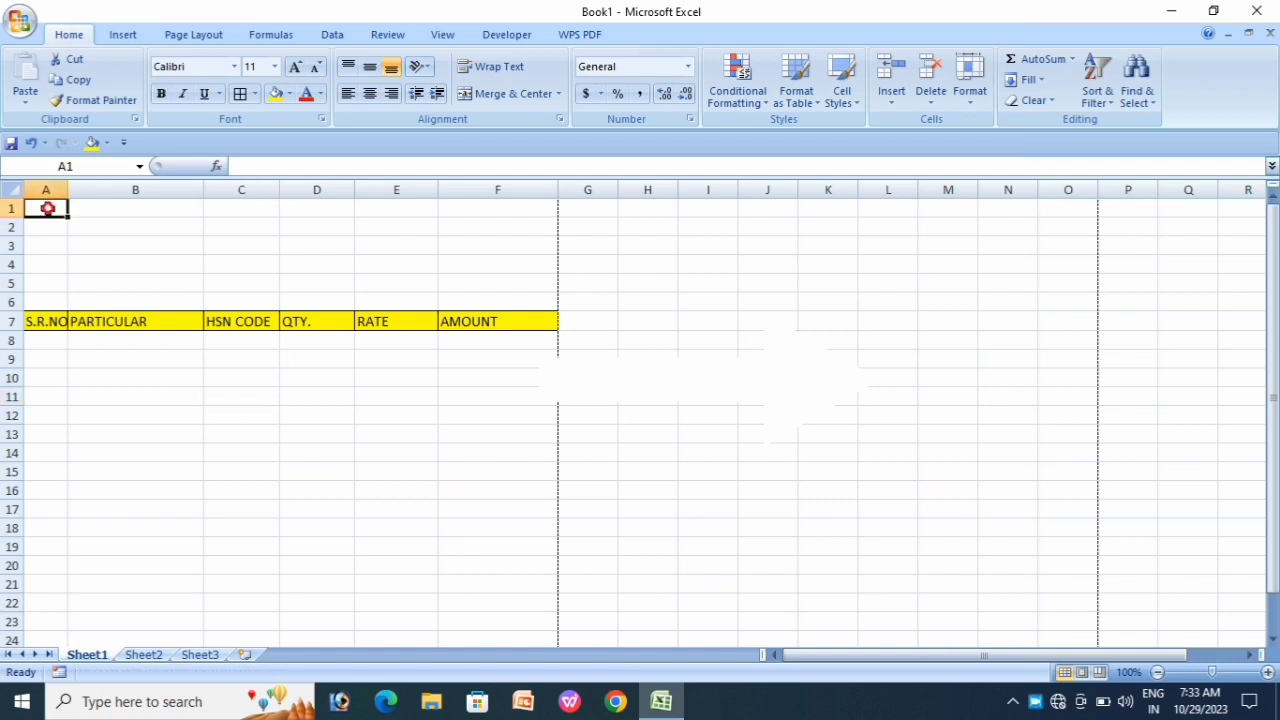
left_click_drag(47, 208, 488, 207)
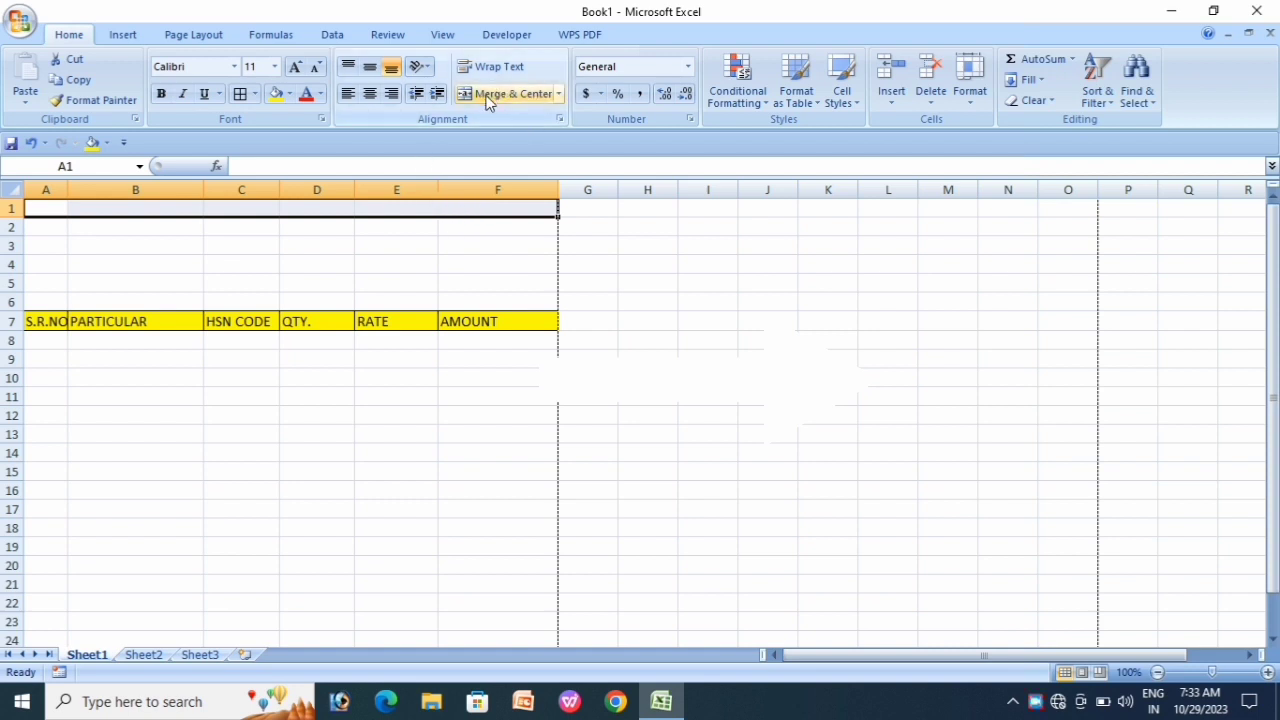
left_click(559, 94)
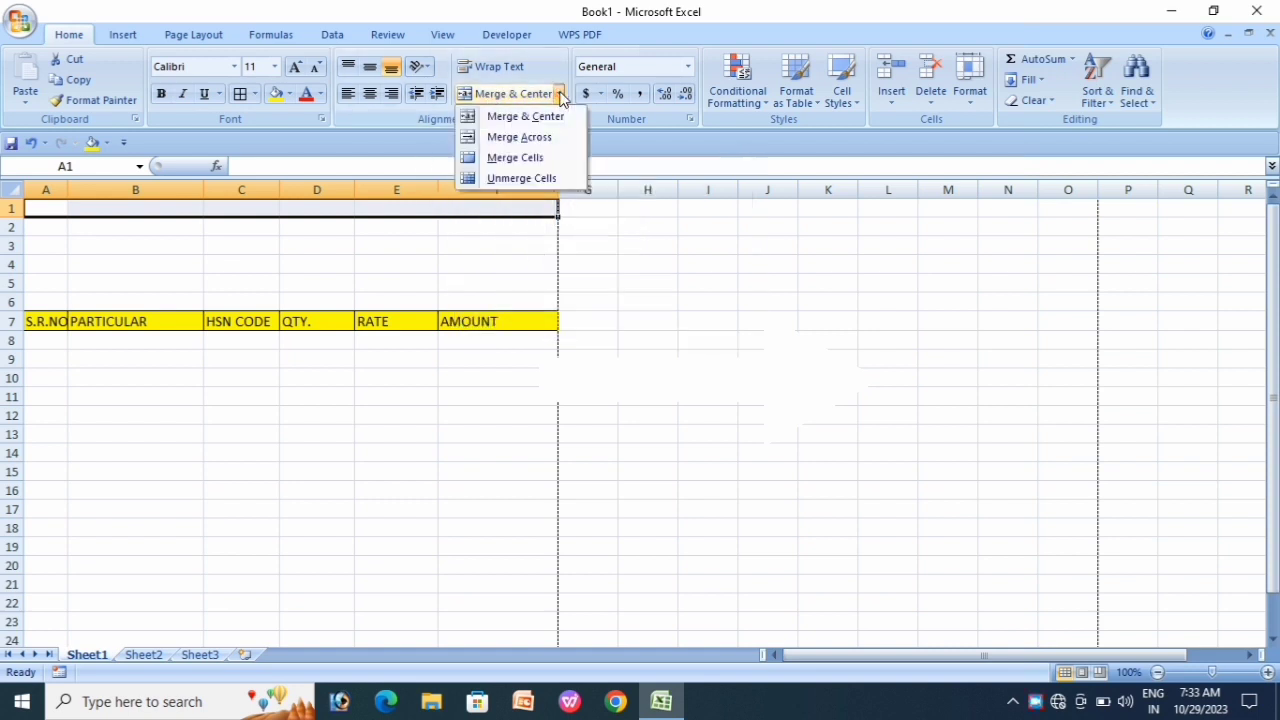
left_click(527, 138)
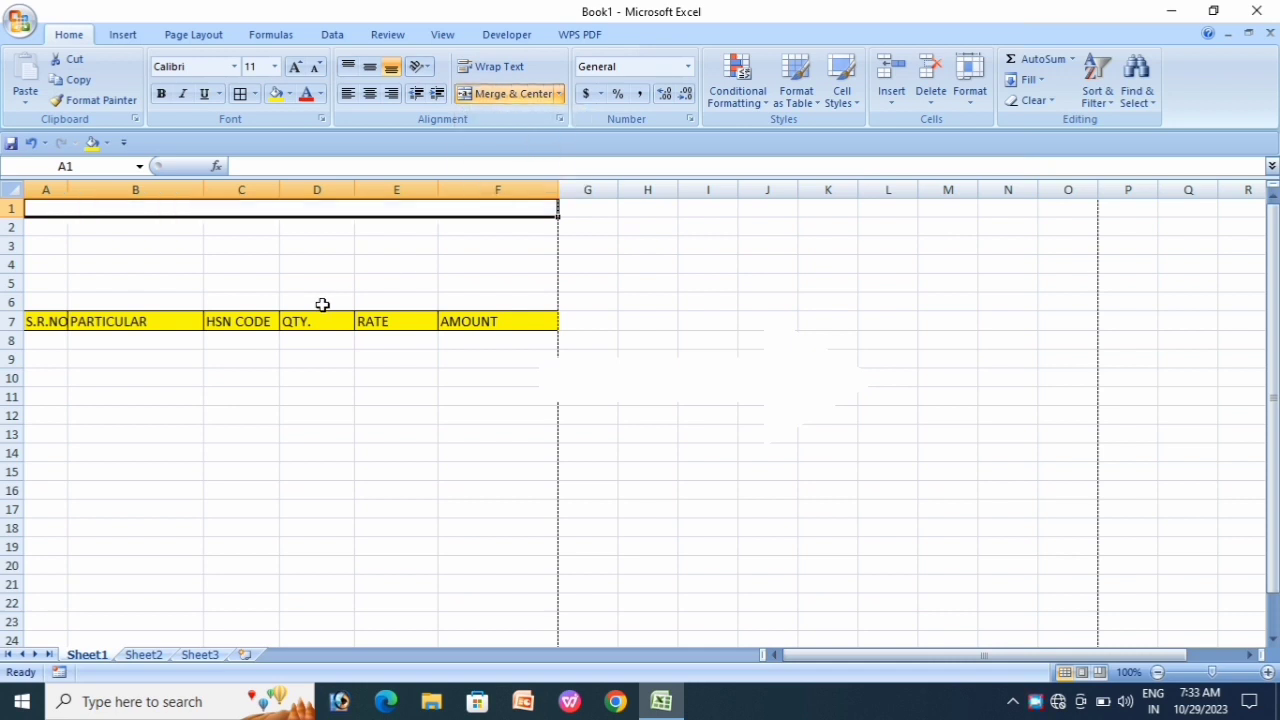
type("INVOICE BILL")
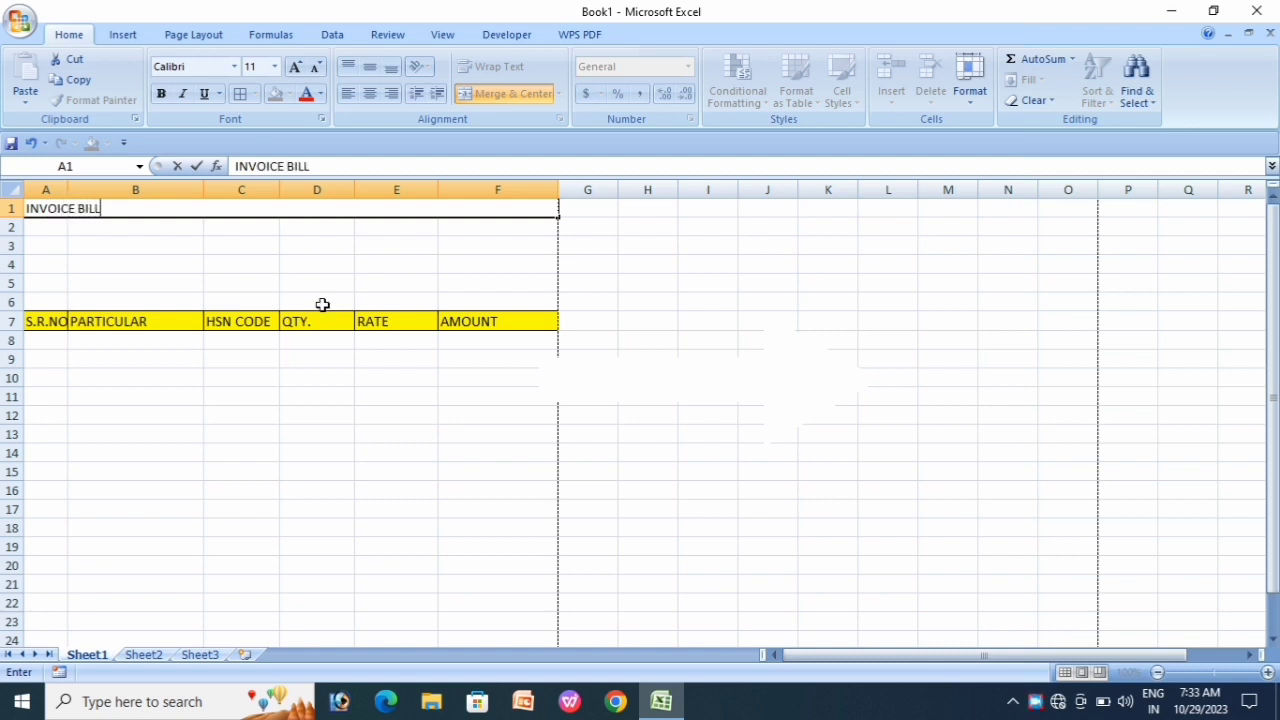
left_click(272, 283)
Step: Center the INVOICE BILL title and enlarge it to 18 pt
left_click(99, 209)
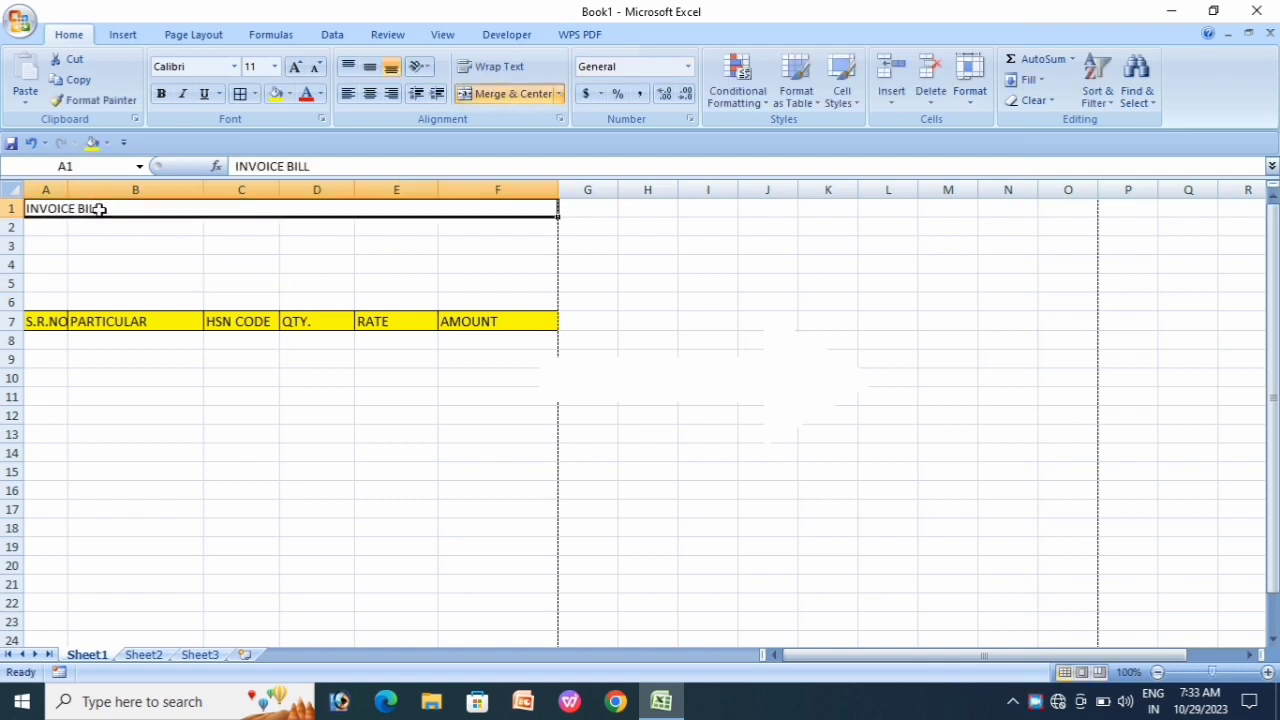
left_click(369, 95)
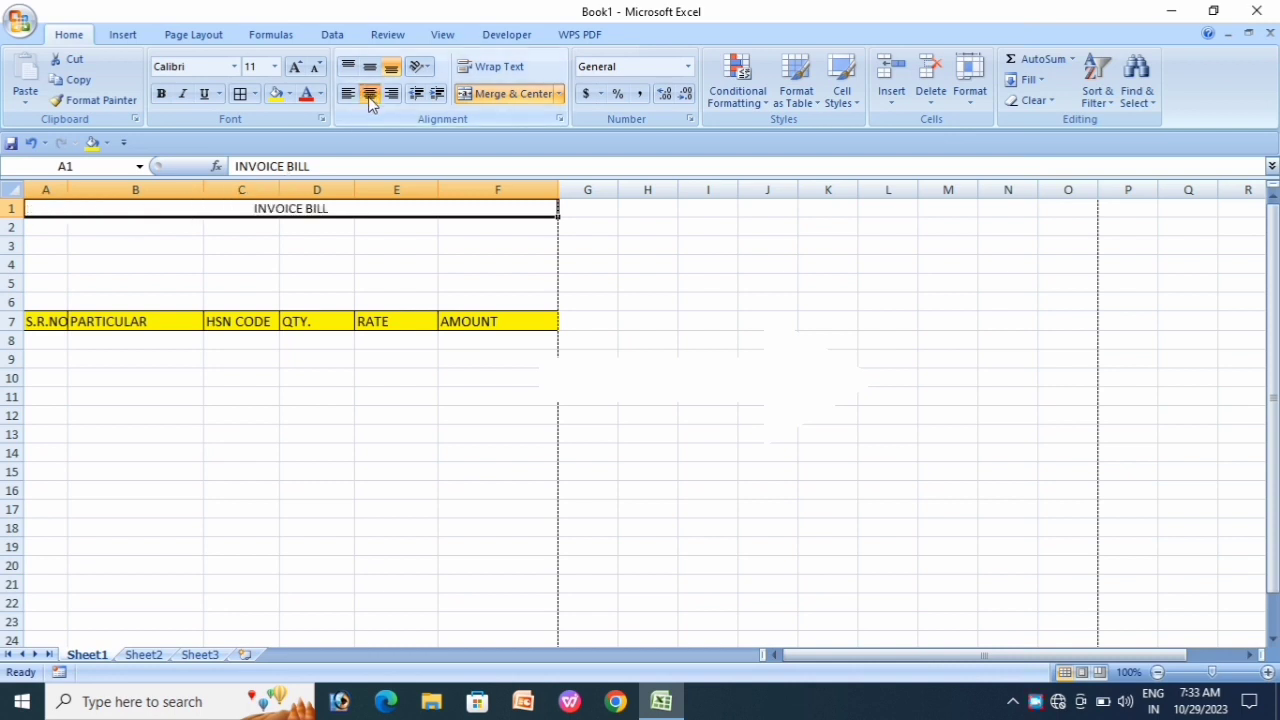
left_click(294, 66)
left_click(294, 66)
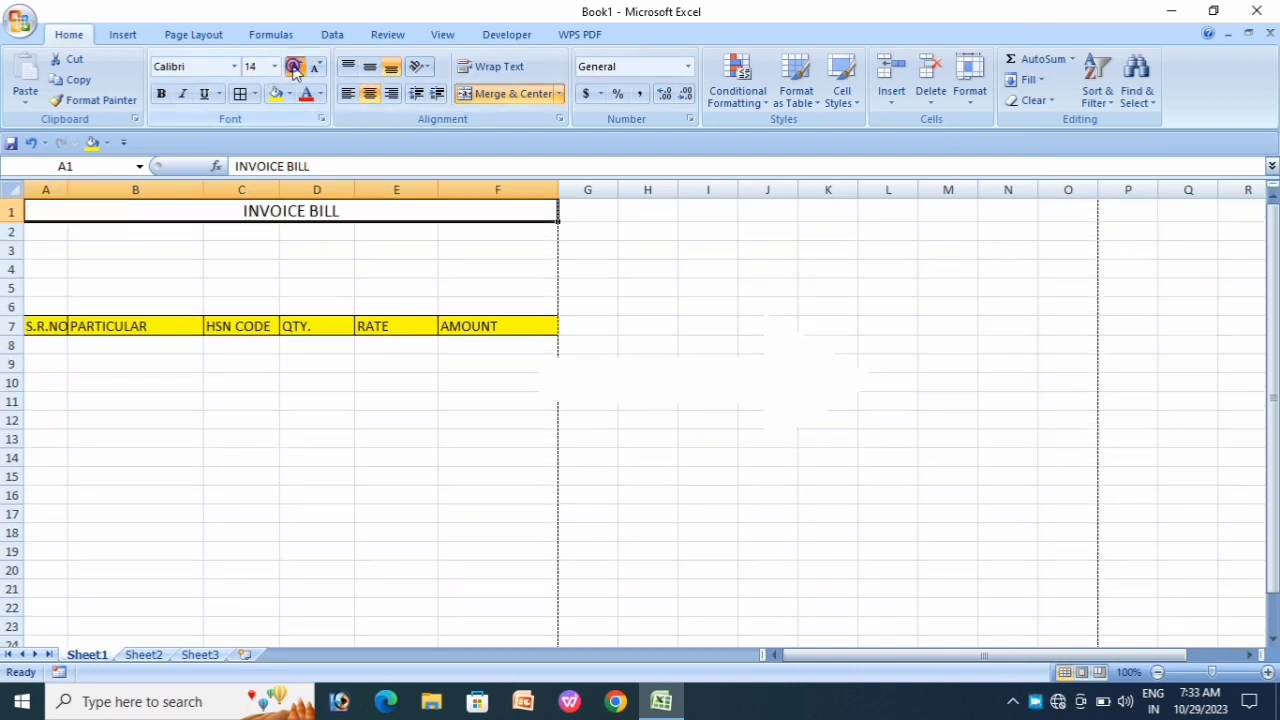
left_click(294, 66)
left_click(294, 66)
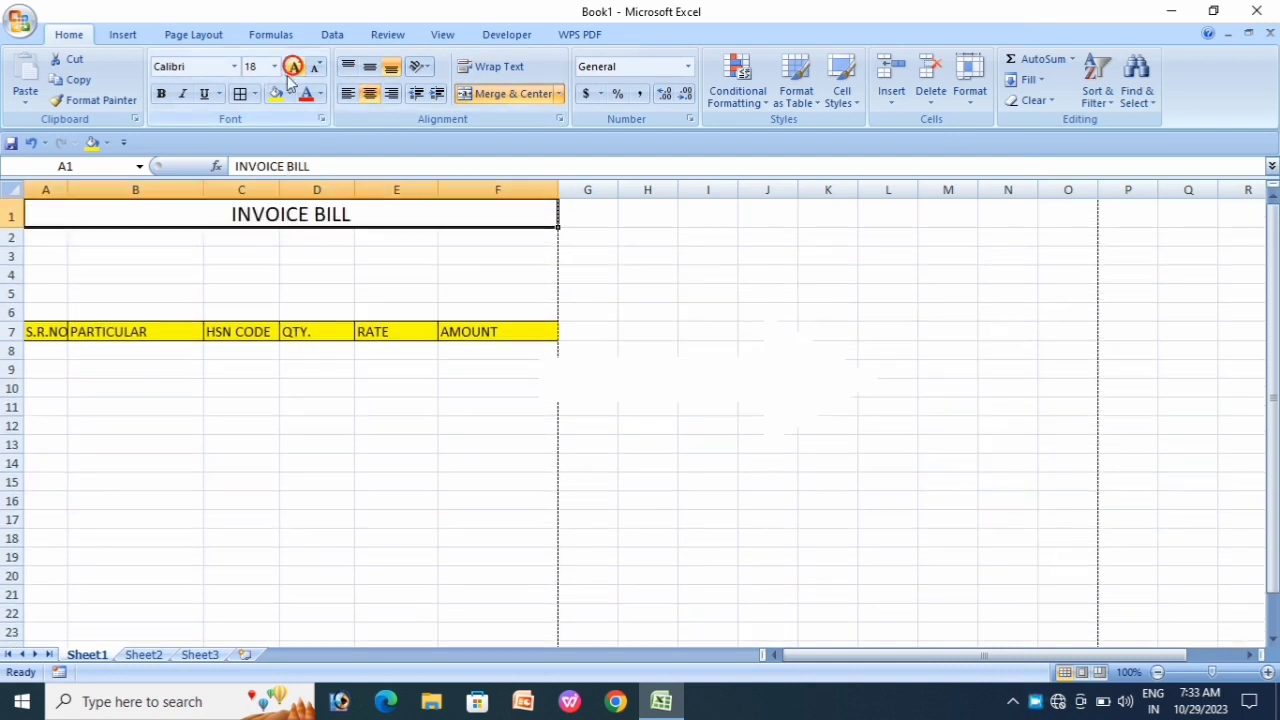
left_click(276, 259)
Step: Fill the title row with light grey
left_click(229, 208)
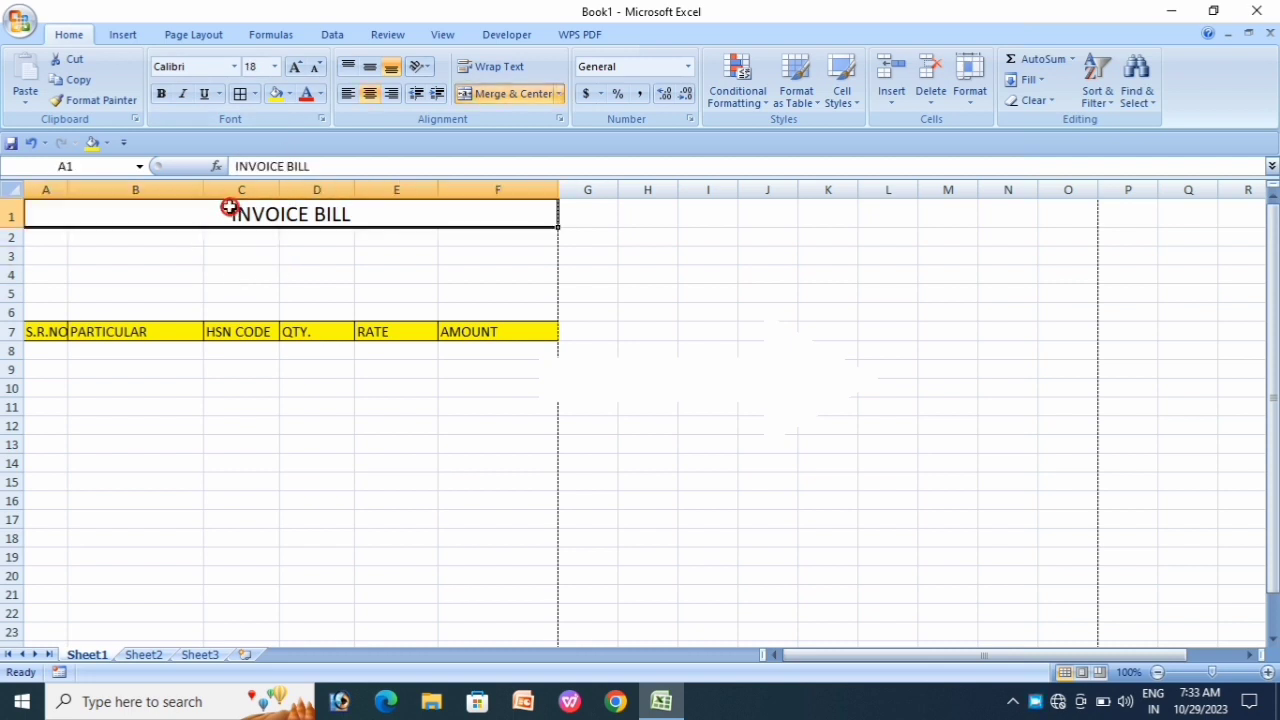
left_click(289, 93)
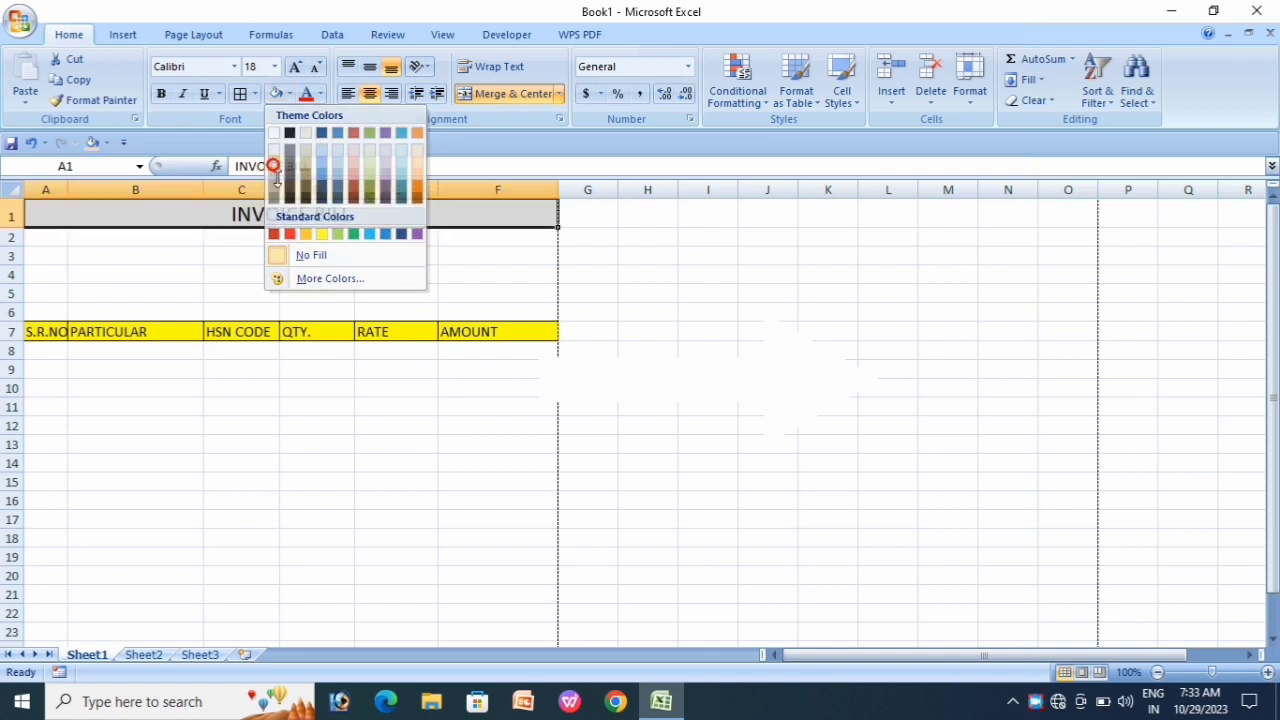
left_click(275, 167)
left_click(328, 288)
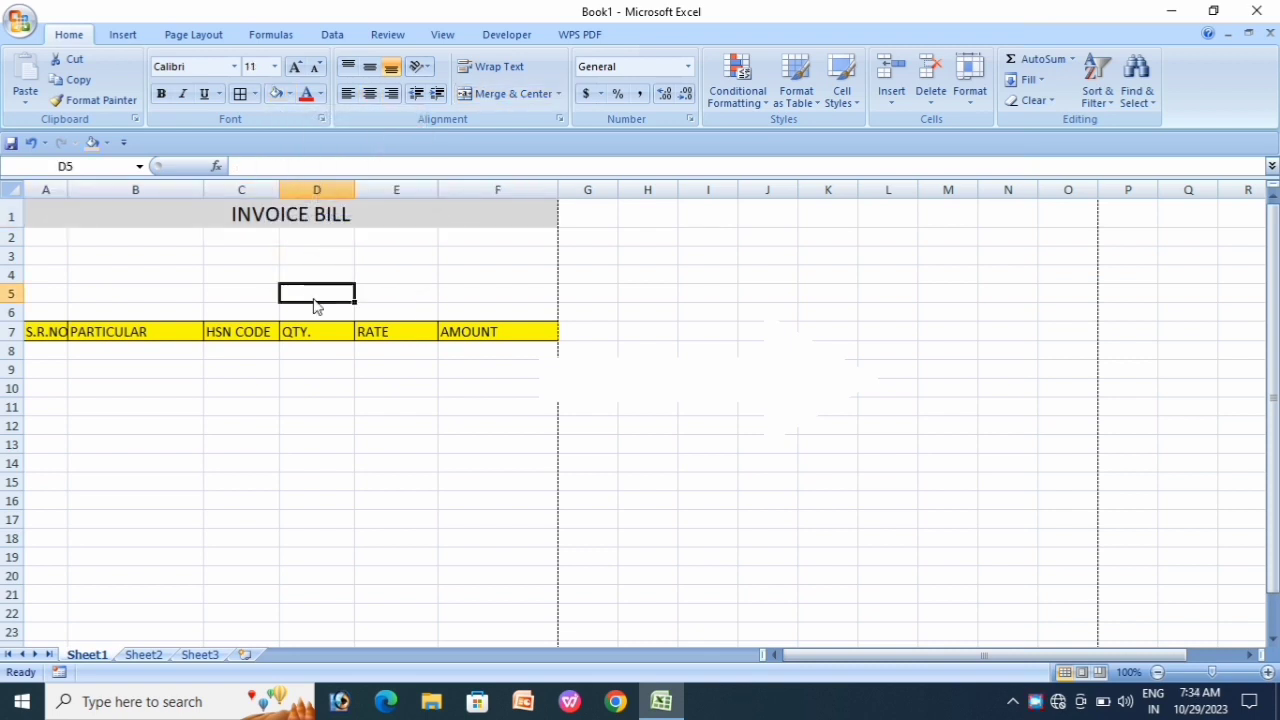
left_click(90, 257)
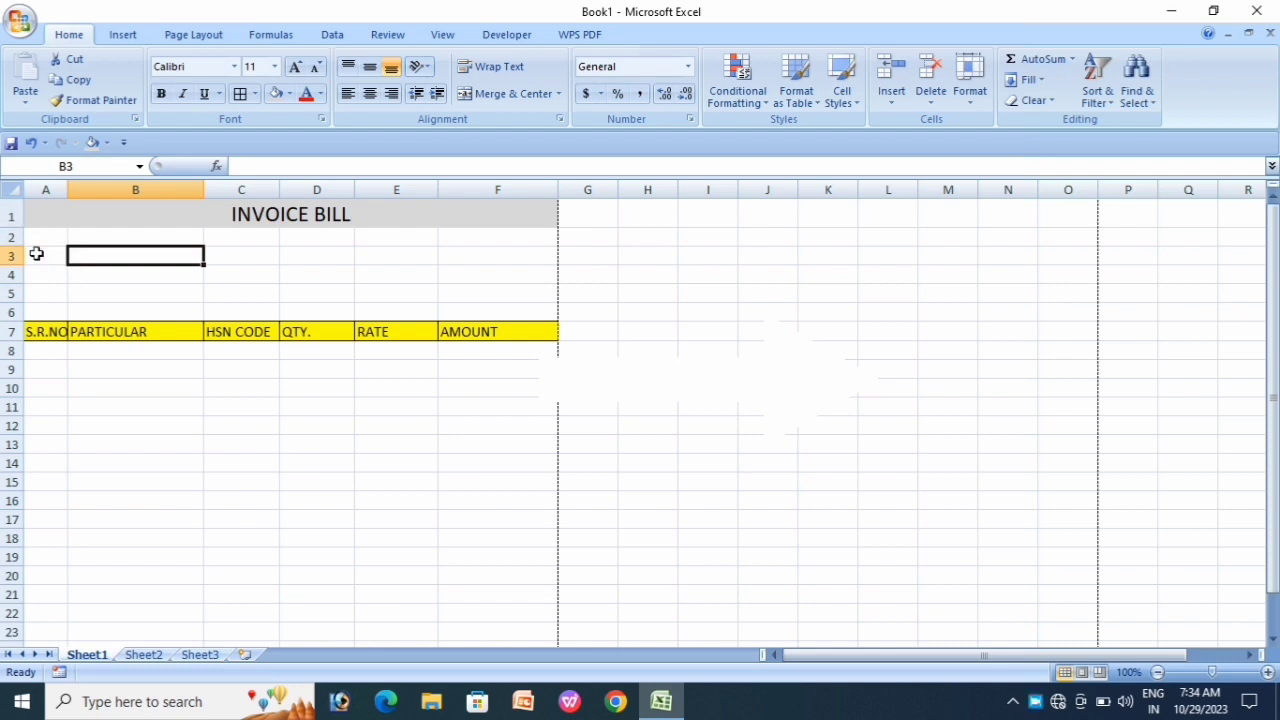
Step: Enter the seller's business name in A2
left_click(45, 239)
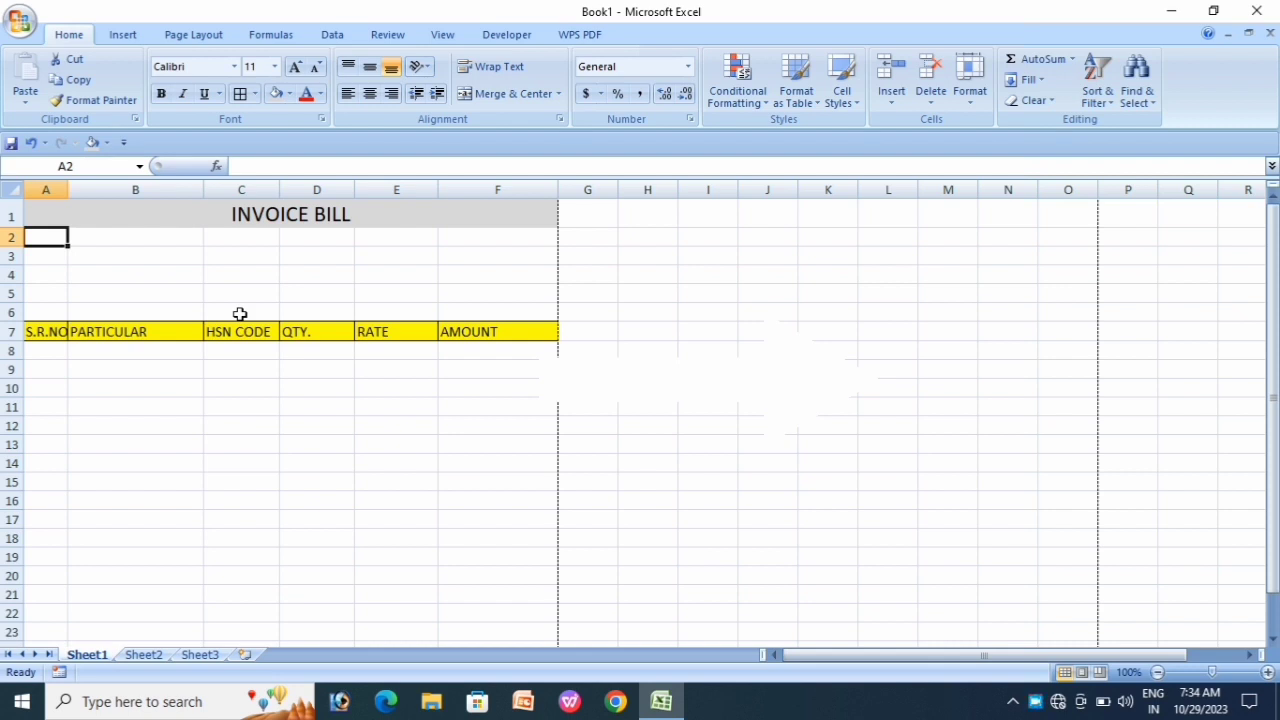
type("GURU")
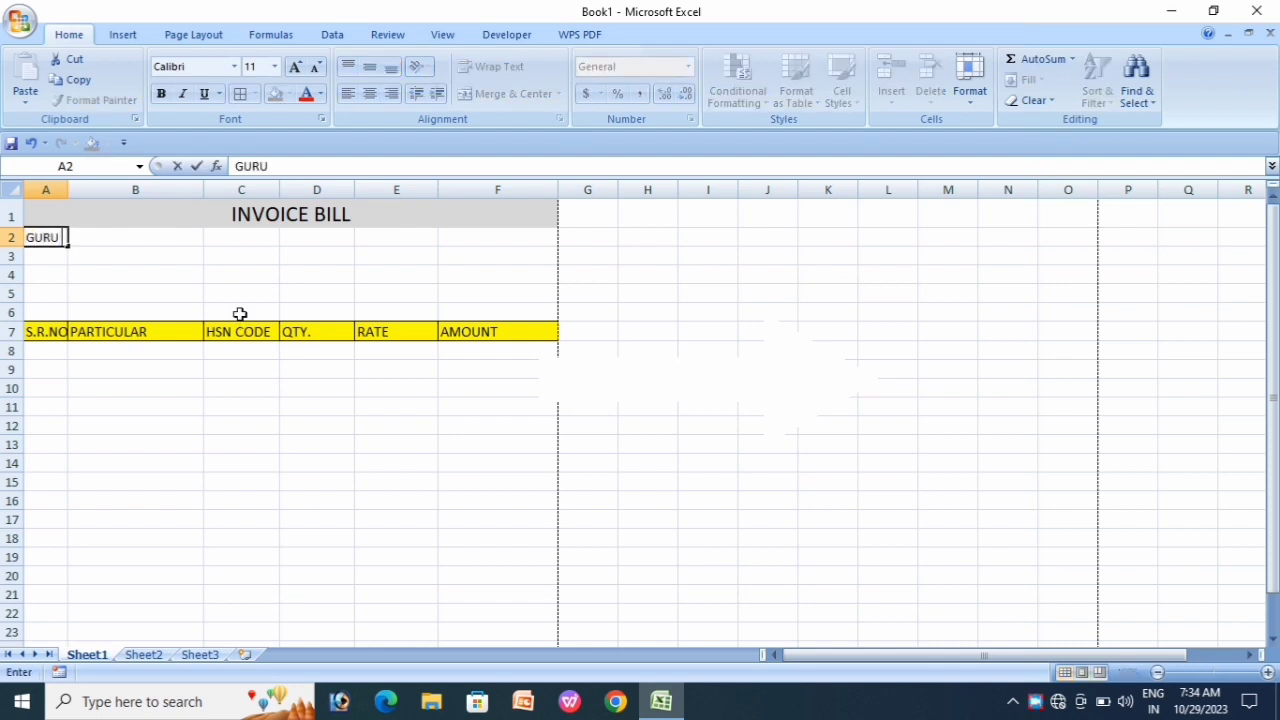
type(" MAA ENTERPRISES")
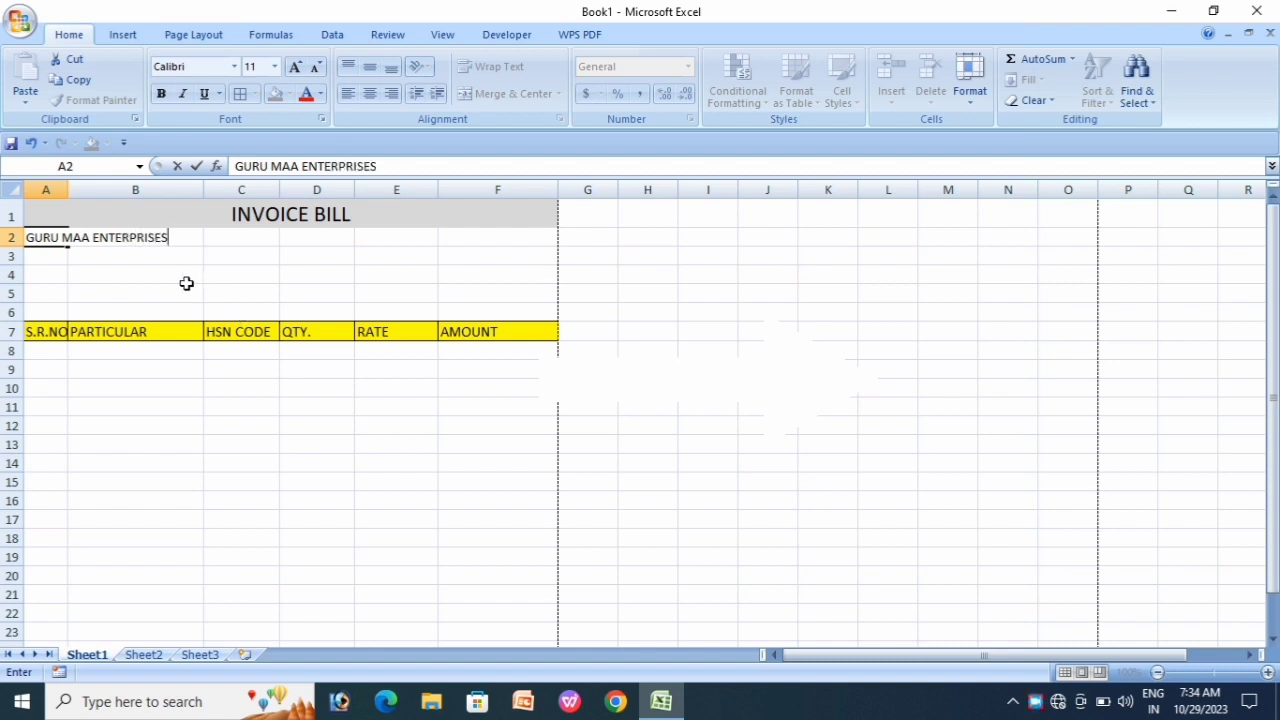
key("Return")
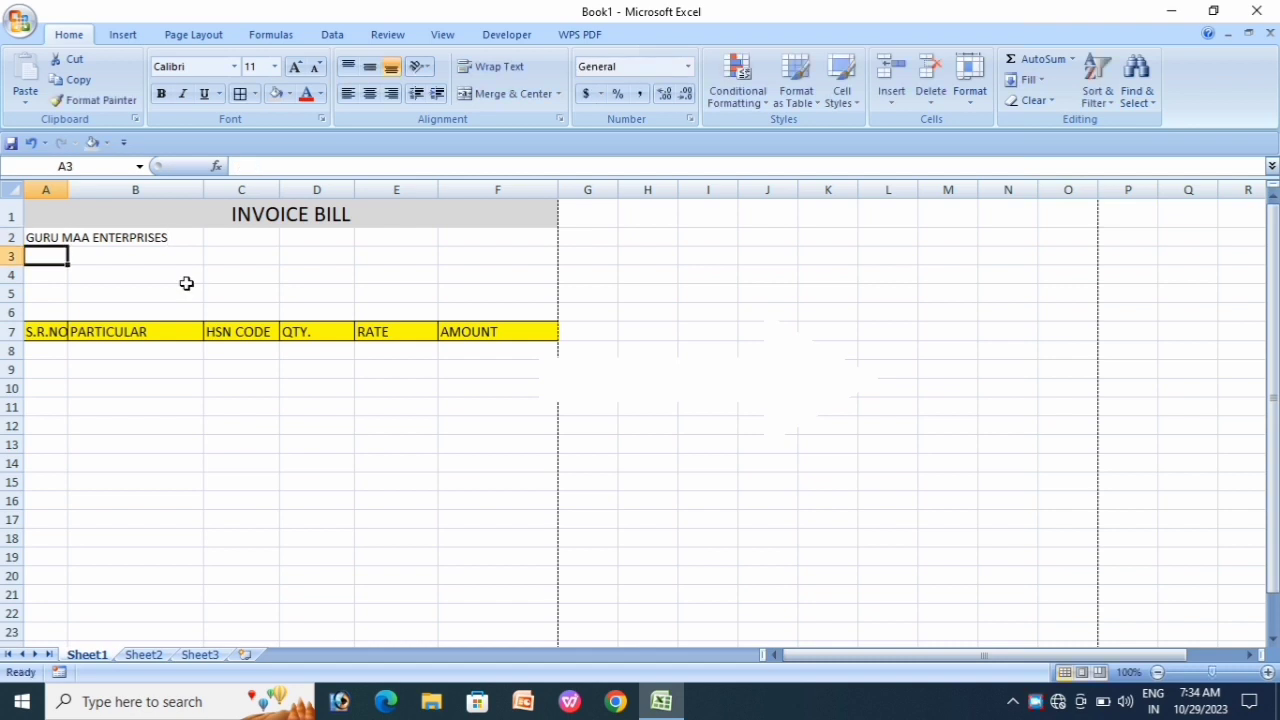
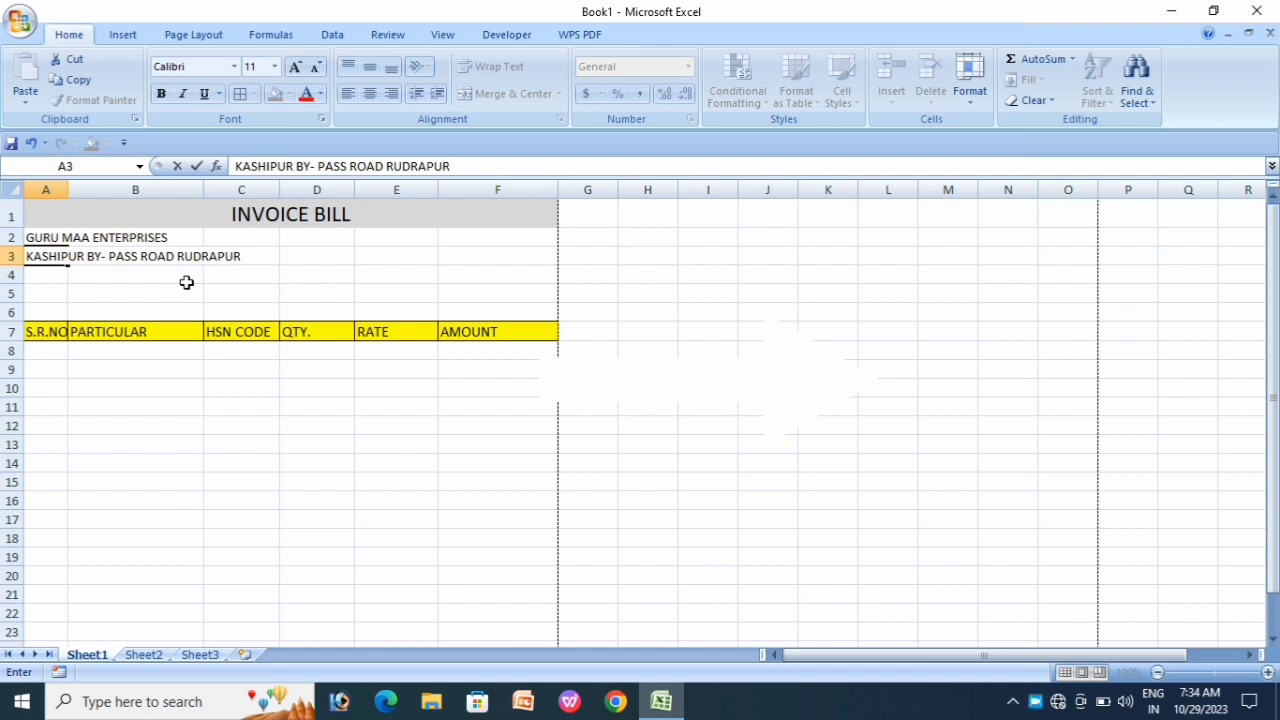
Step: Type the two-line business address into A3 and A4
key("Return")
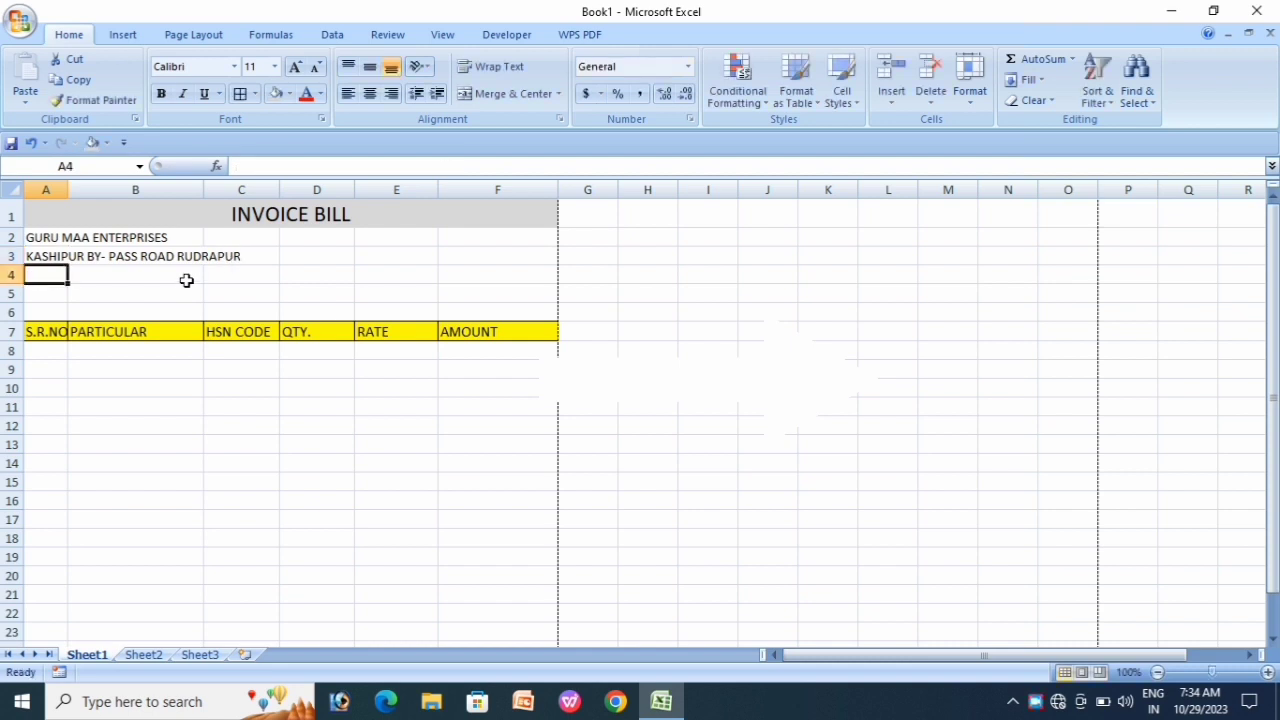
type("R")
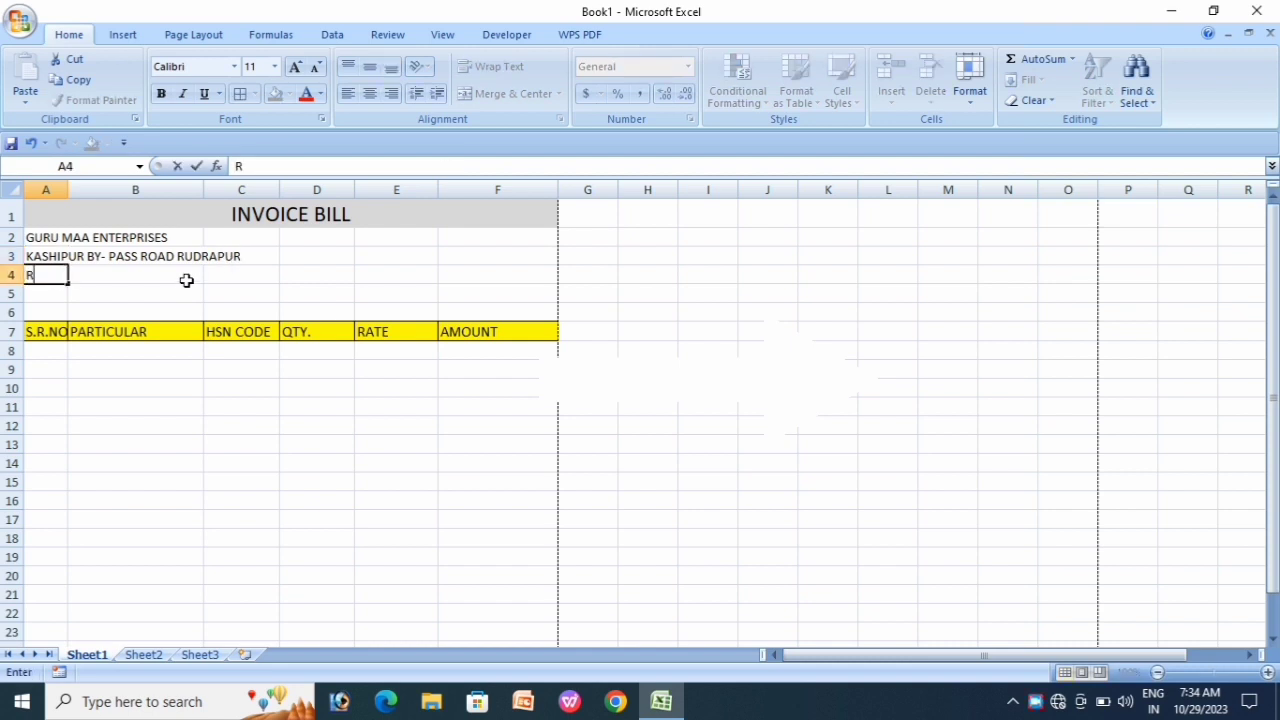
type("UDRAPUR uDH")
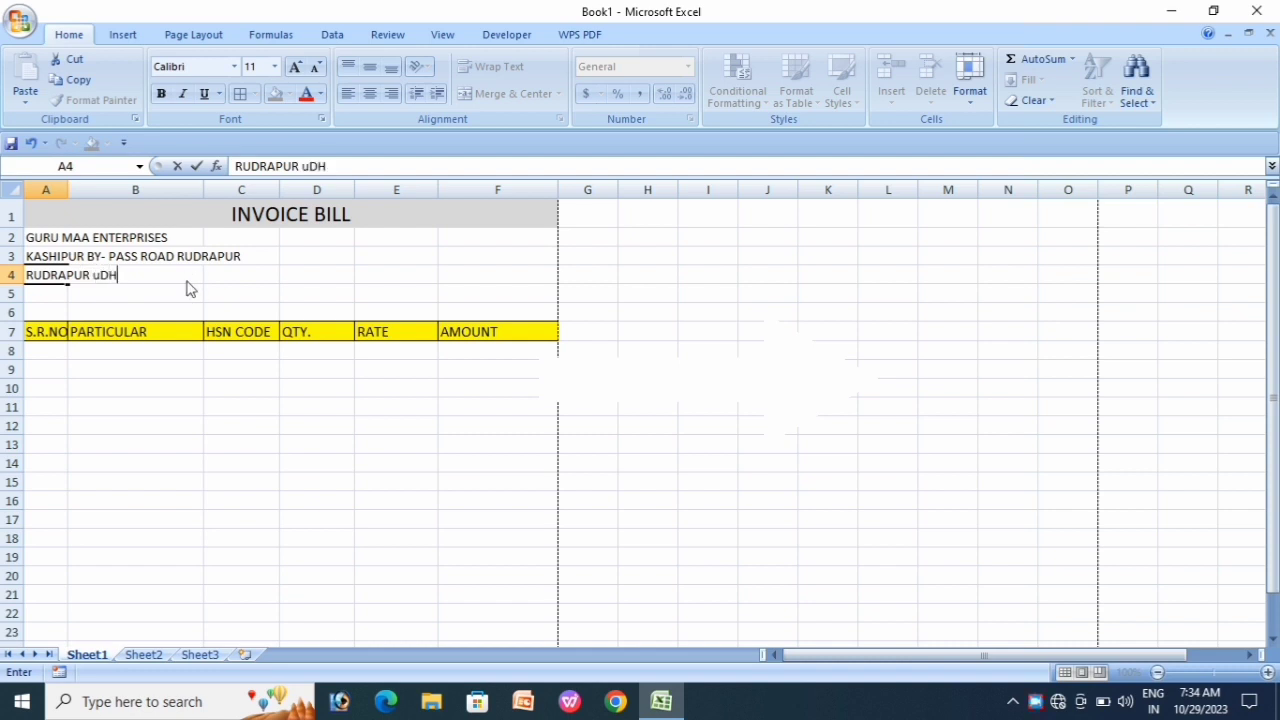
key("BackSpace")
type("DHAMSINGH")
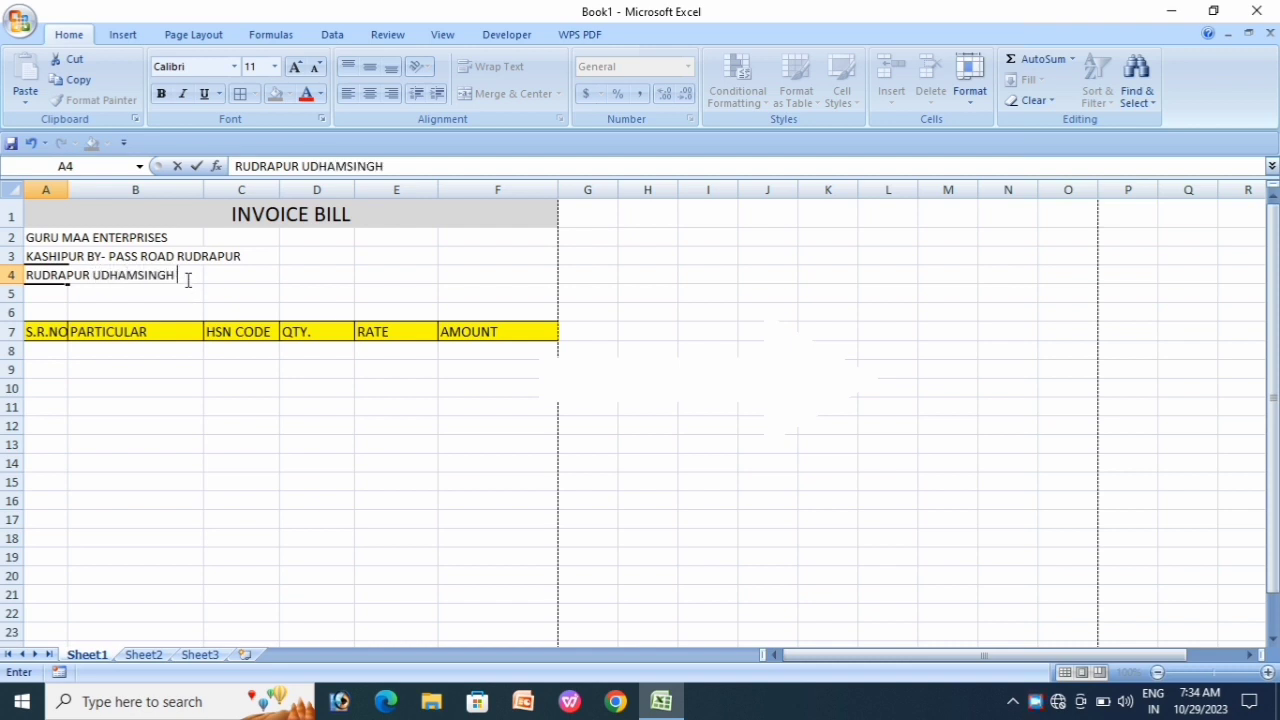
type("NAGAR (U.k")
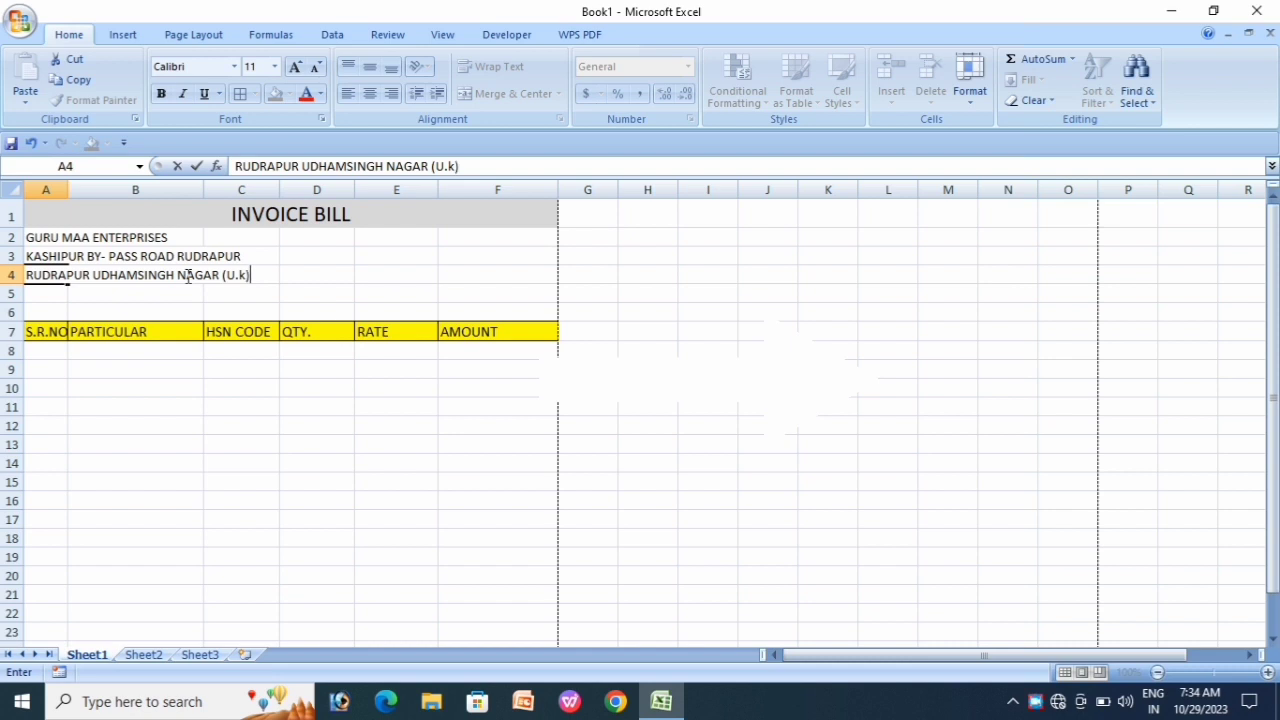
key("Return")
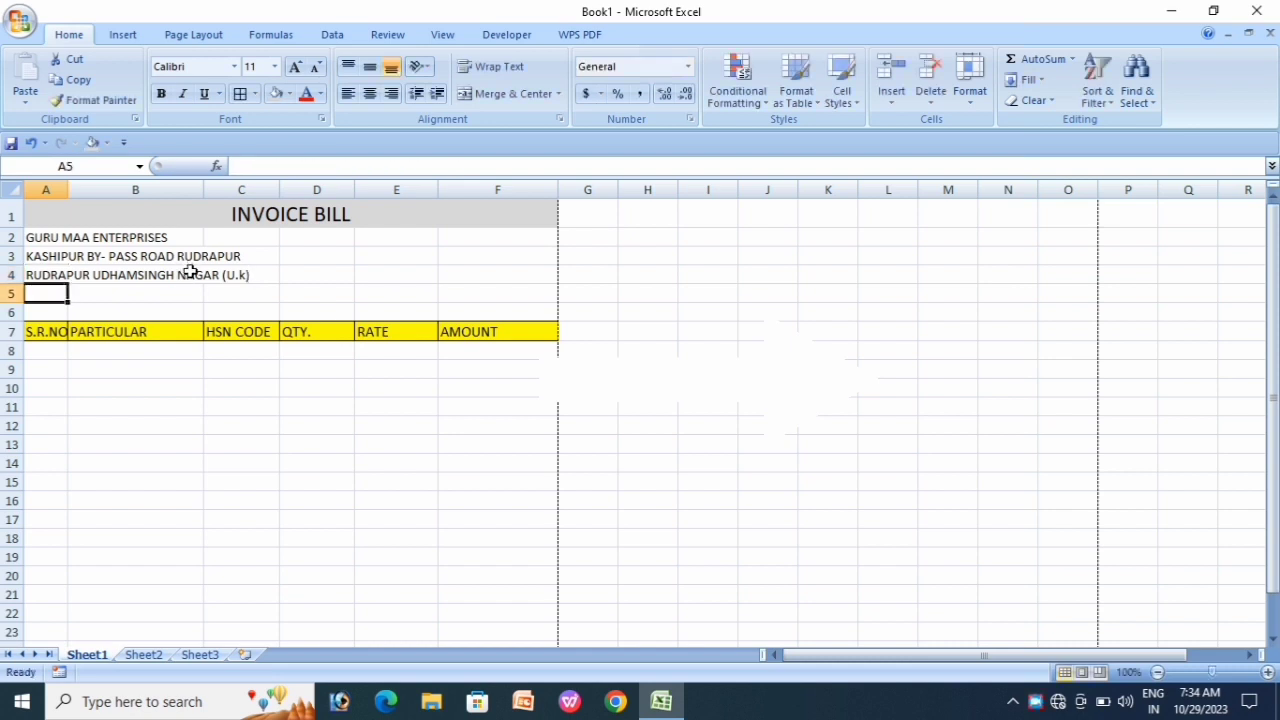
Step: Merge rows 2–4 across columns A to F and fill them light blue
left_click_drag(43, 240, 490, 277)
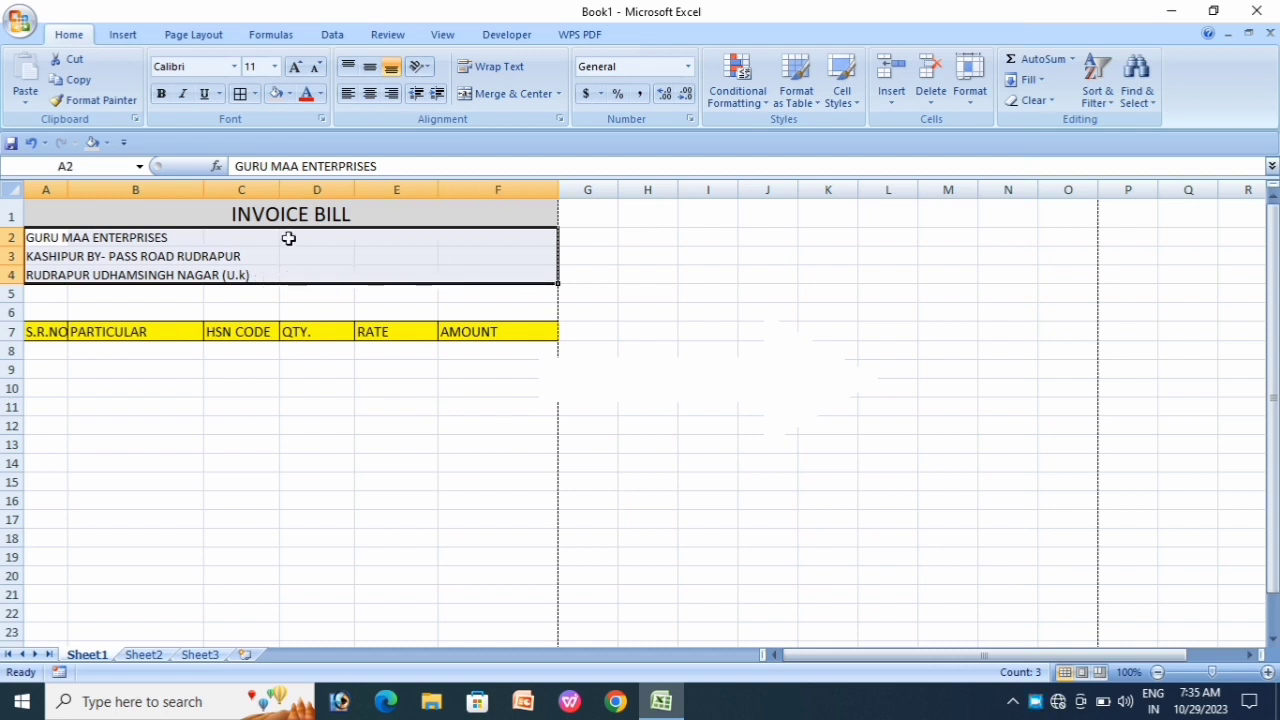
left_click(562, 93)
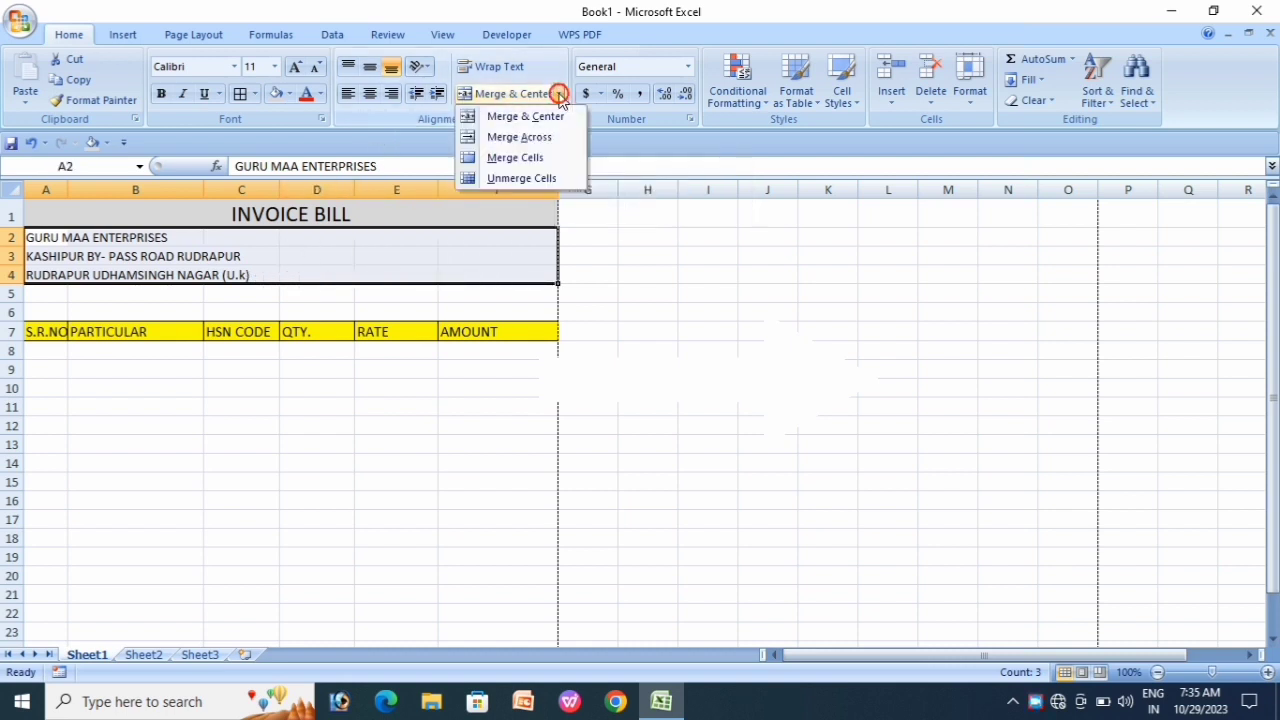
left_click(522, 138)
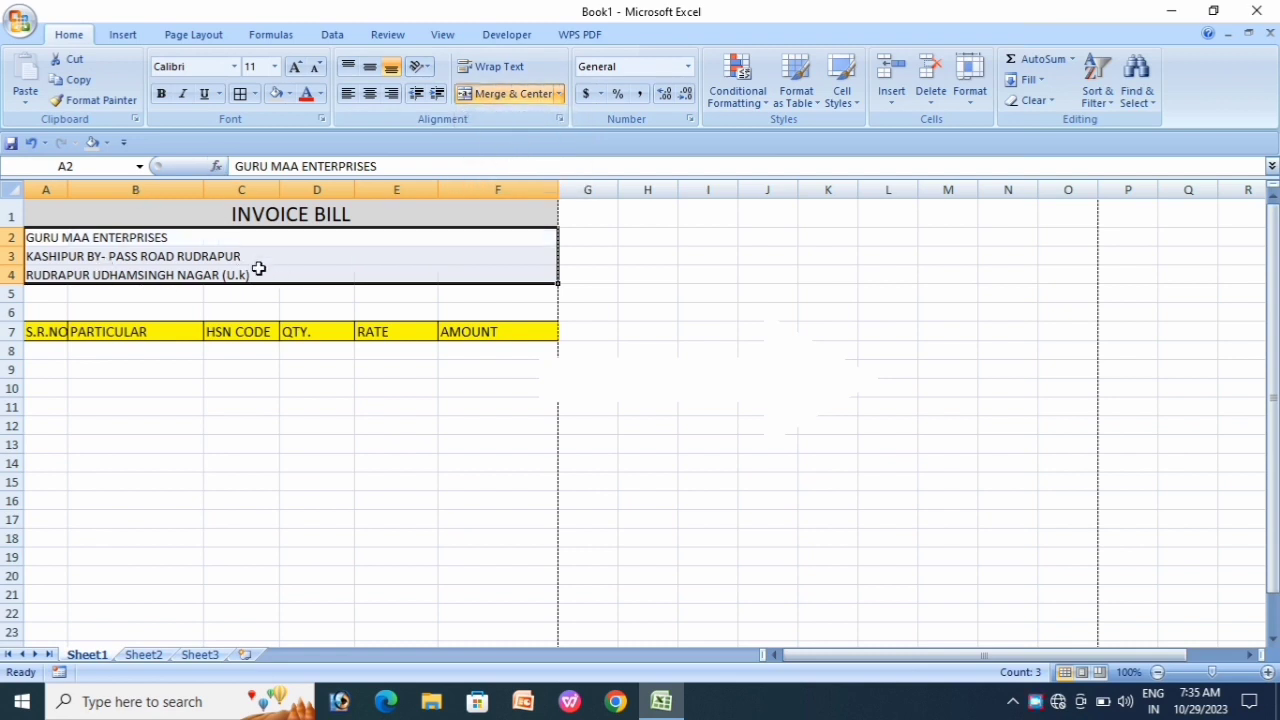
left_click(290, 95)
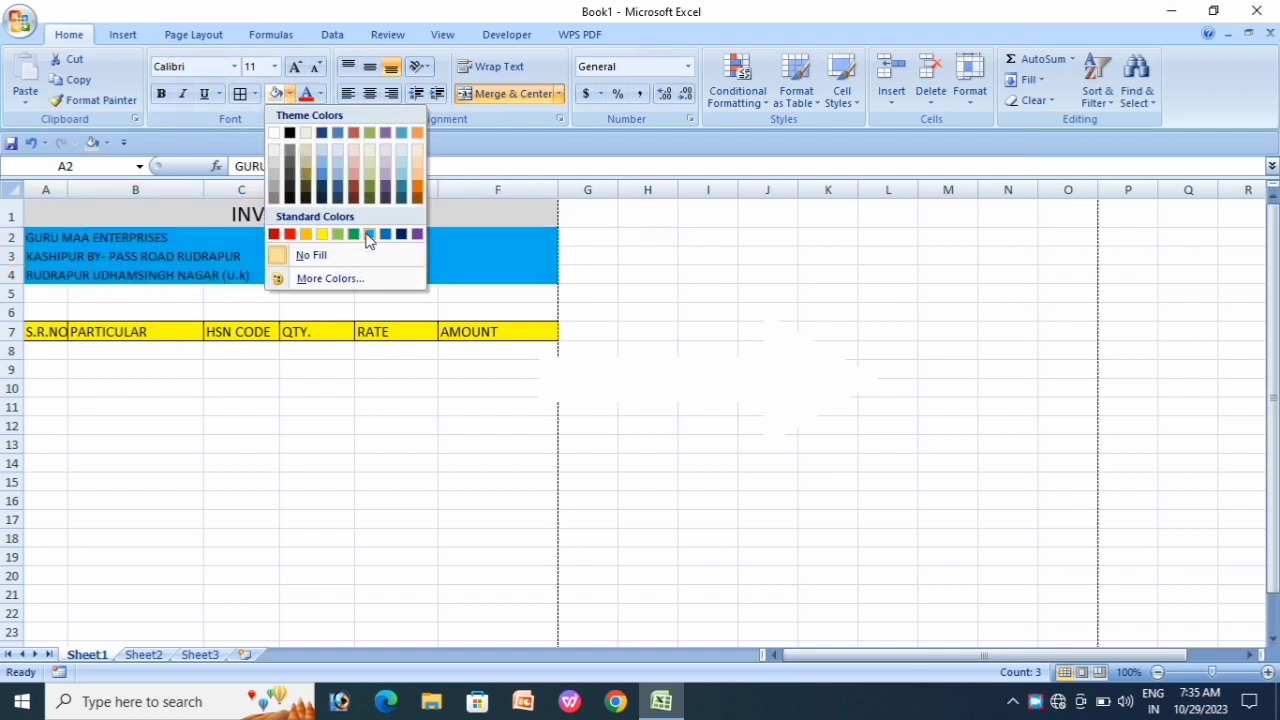
left_click(368, 236)
left_click(315, 293)
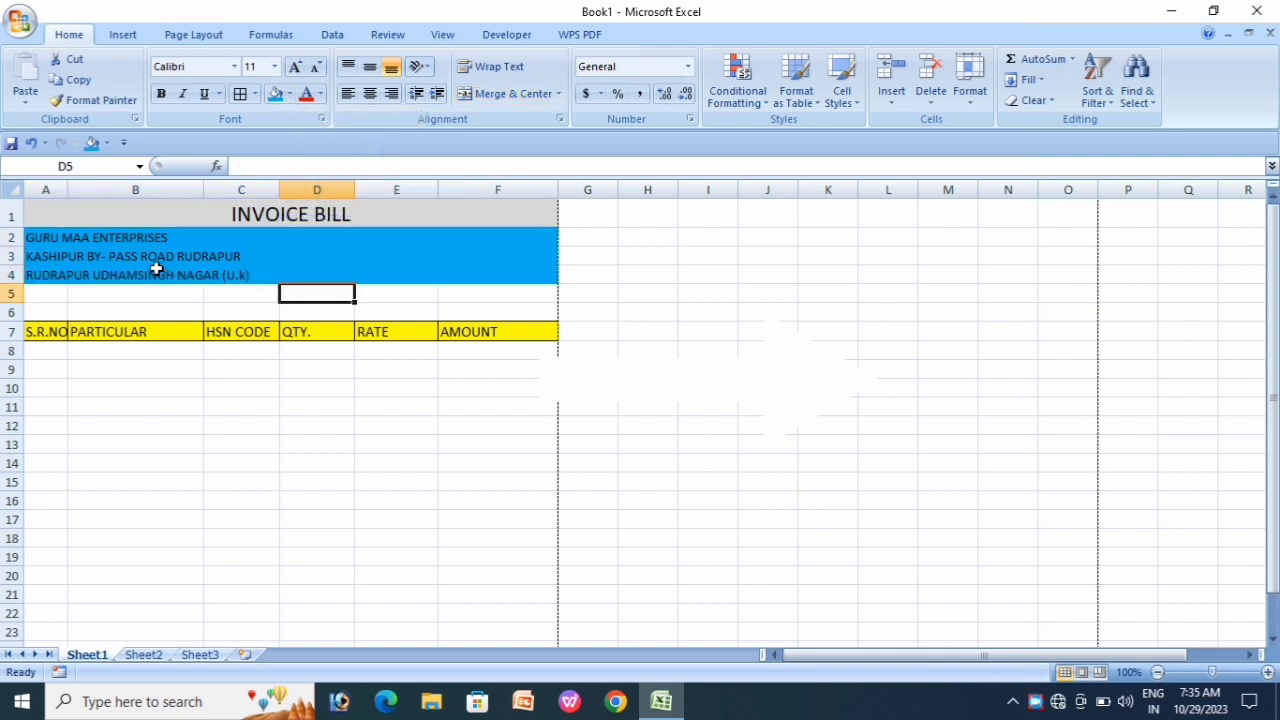
Step: Make the company name in A2 18 pt, centred and bold
left_click(86, 240)
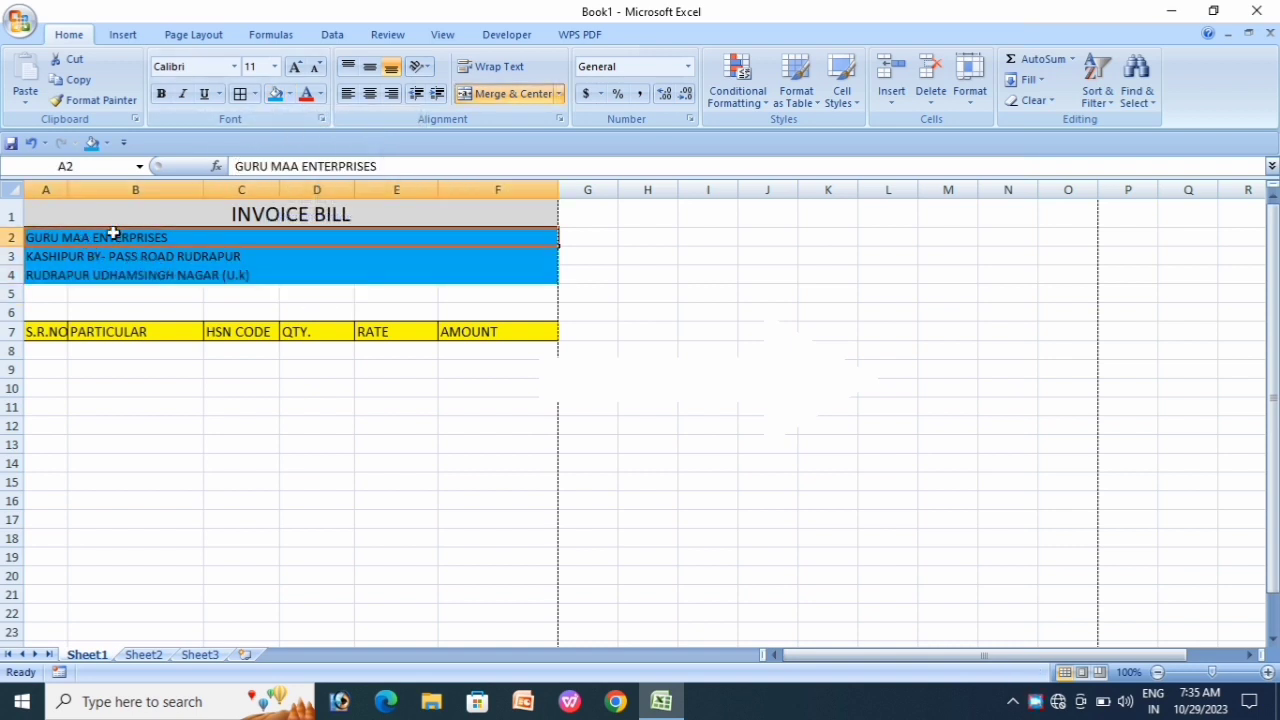
left_click(295, 67)
left_click(295, 67)
left_click(295, 67)
left_click(295, 67)
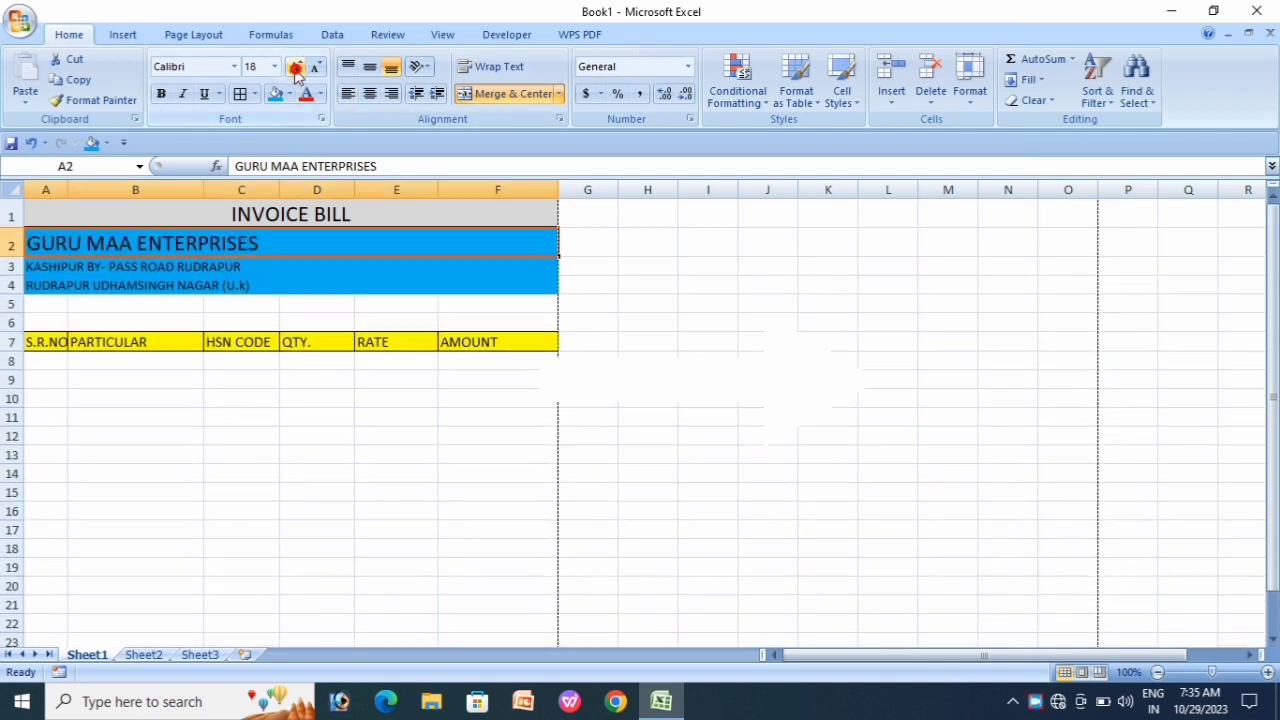
left_click(372, 95)
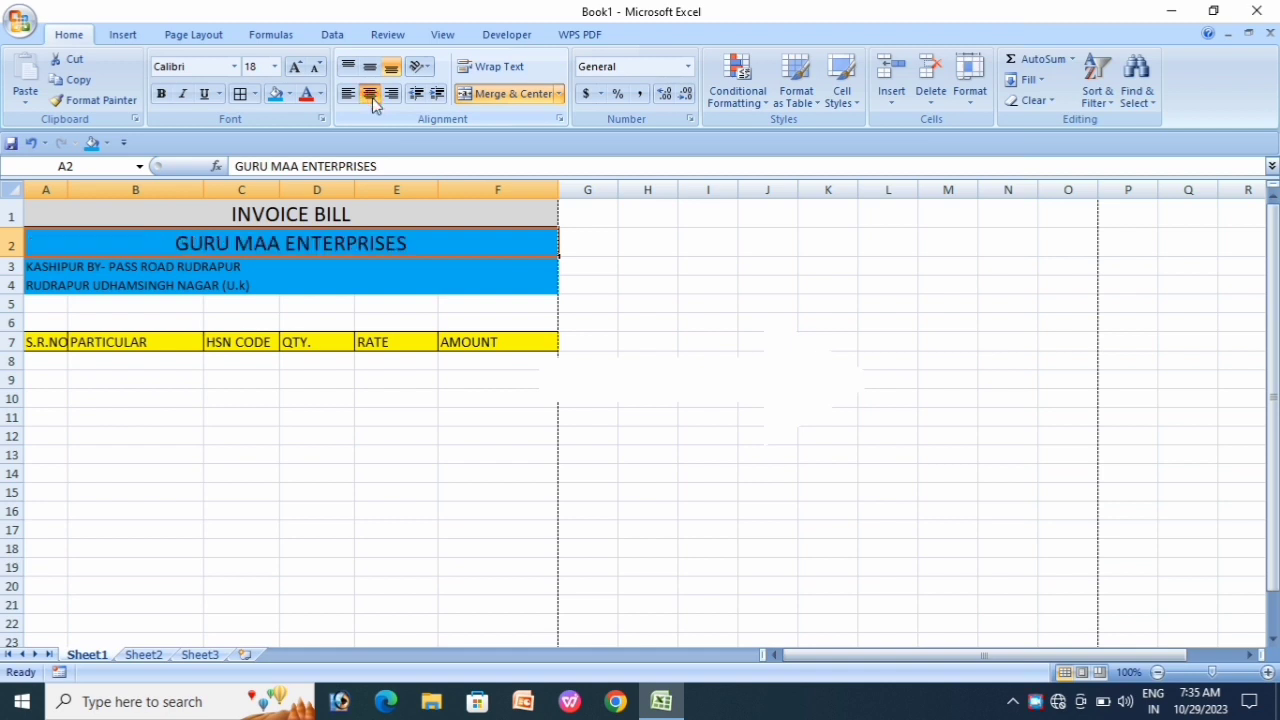
left_click(158, 93)
left_click(305, 301)
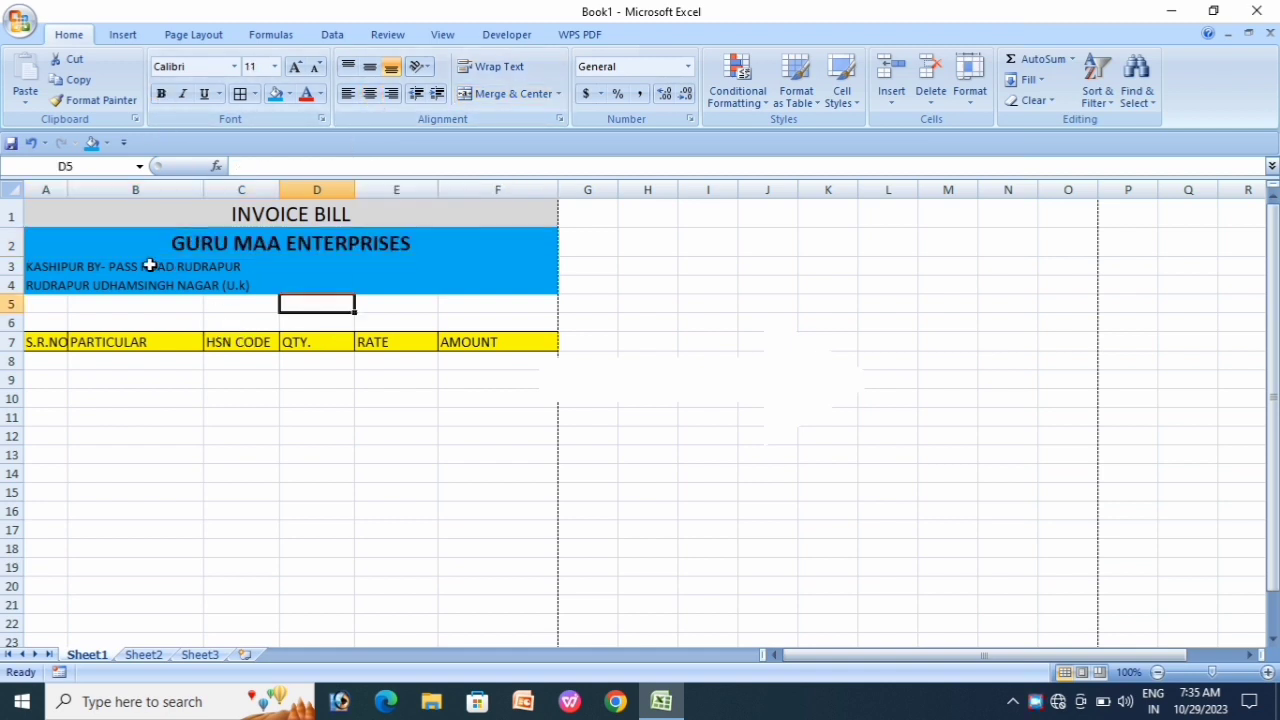
Step: Enlarge the address lines in rows 3–4 to 14 pt and left-align them
left_click_drag(128, 268, 127, 280)
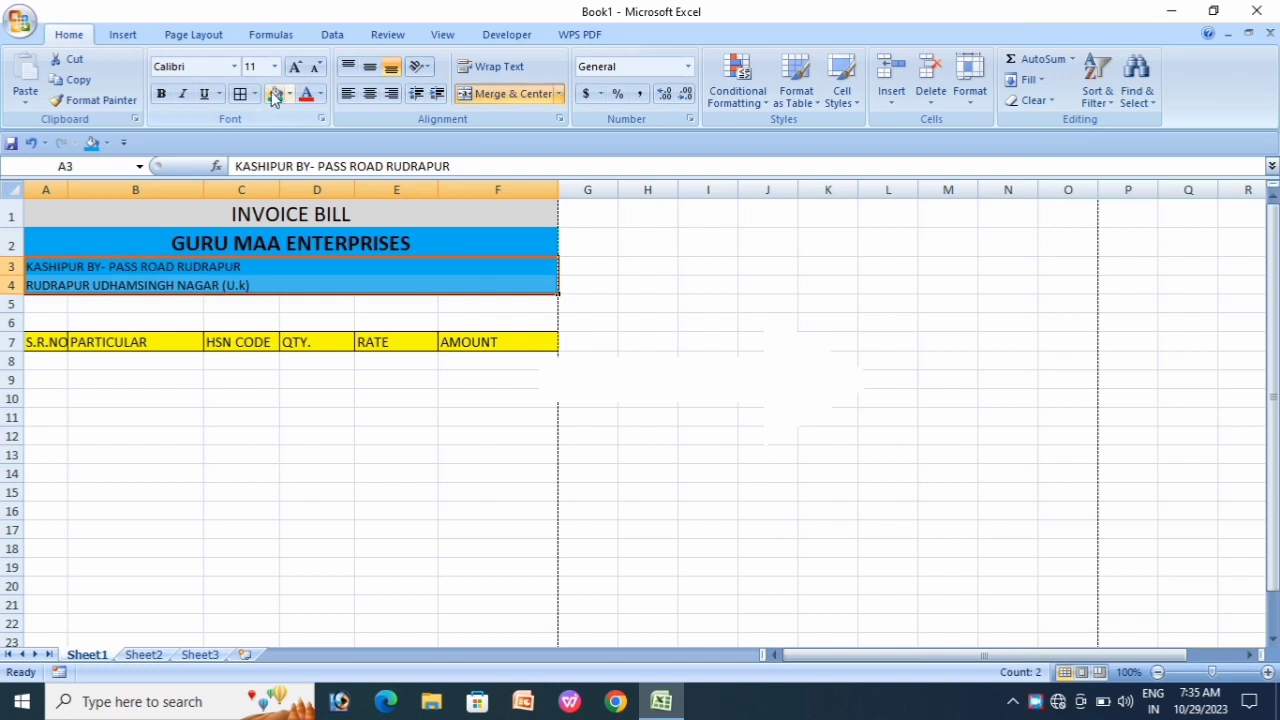
left_click(294, 66)
left_click(294, 66)
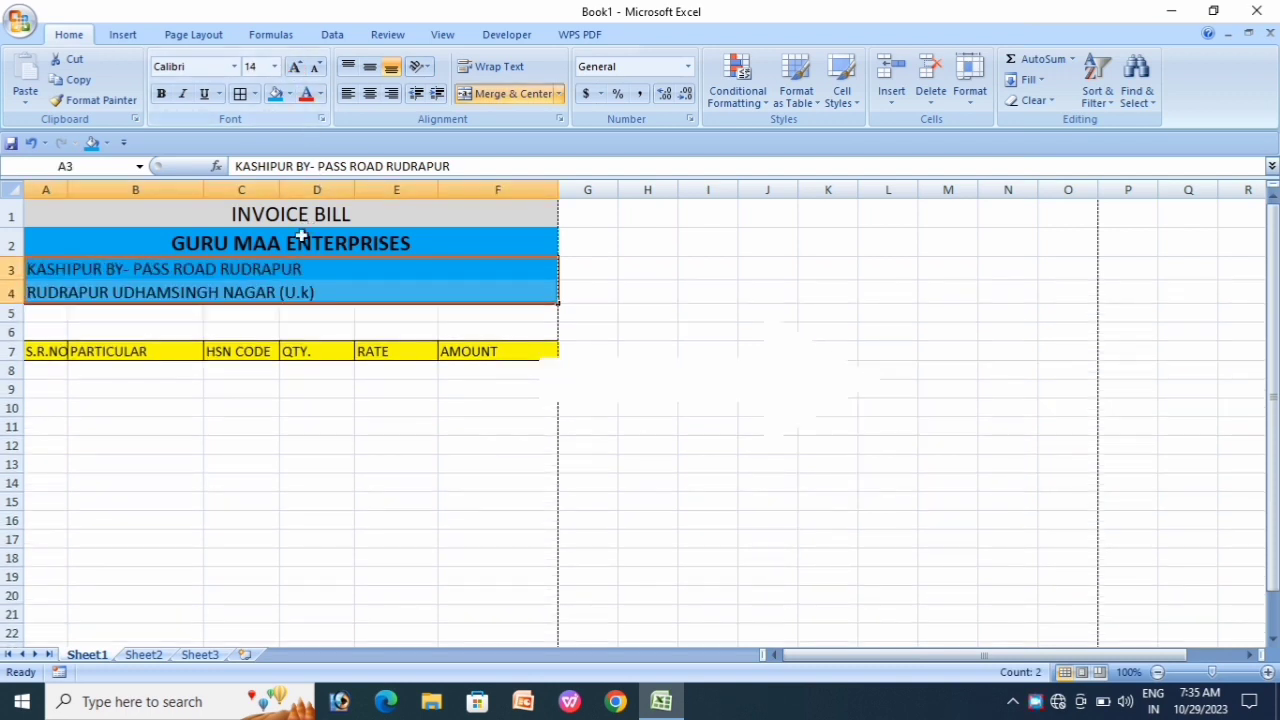
left_click(347, 93)
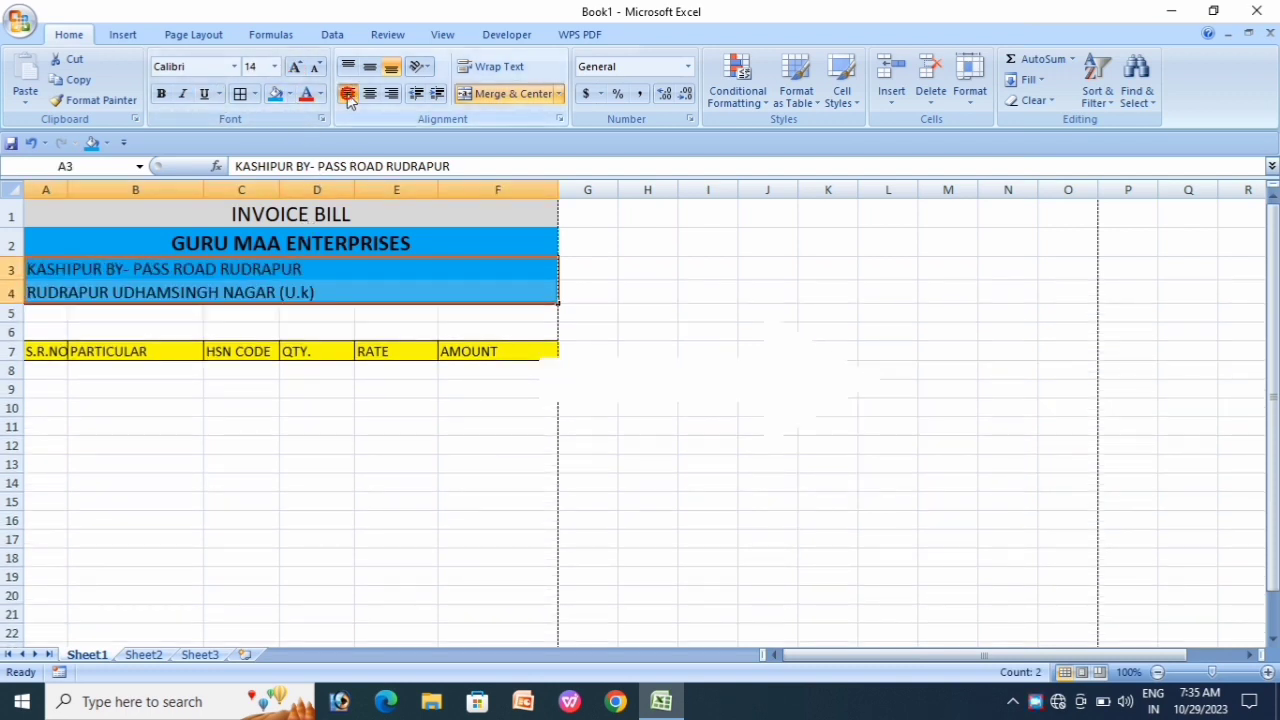
left_click(340, 330)
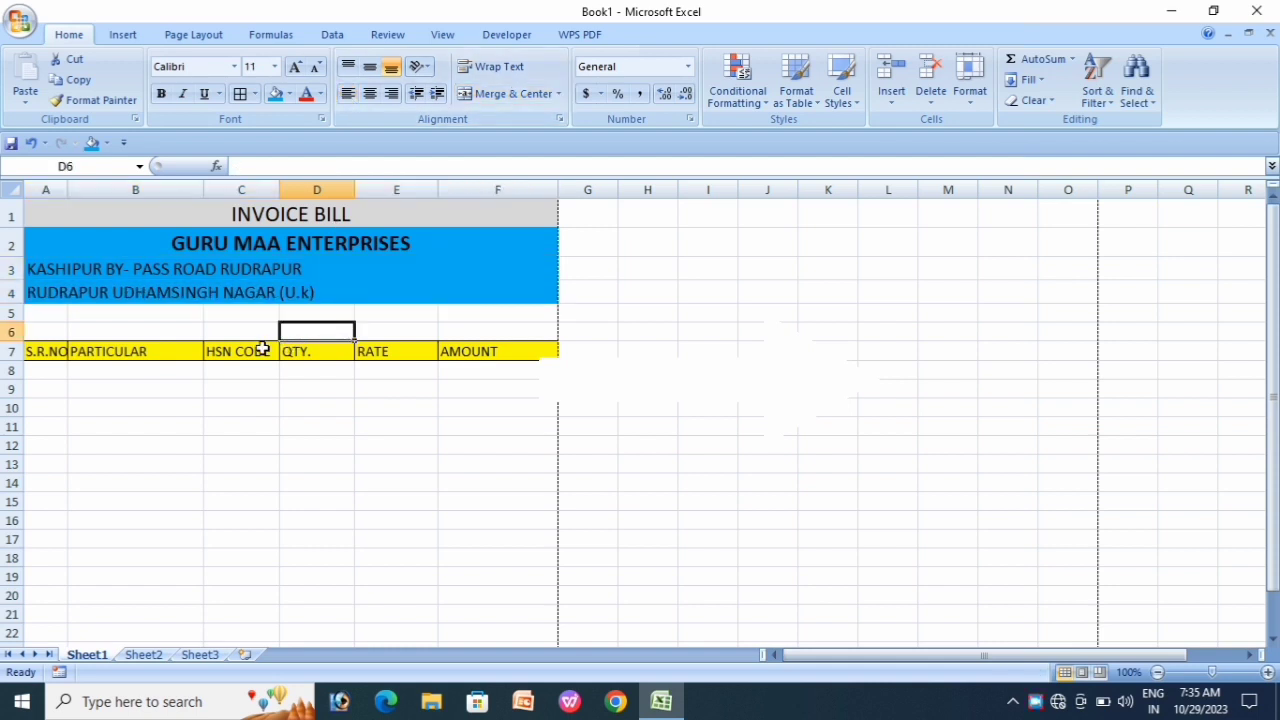
left_click(163, 289)
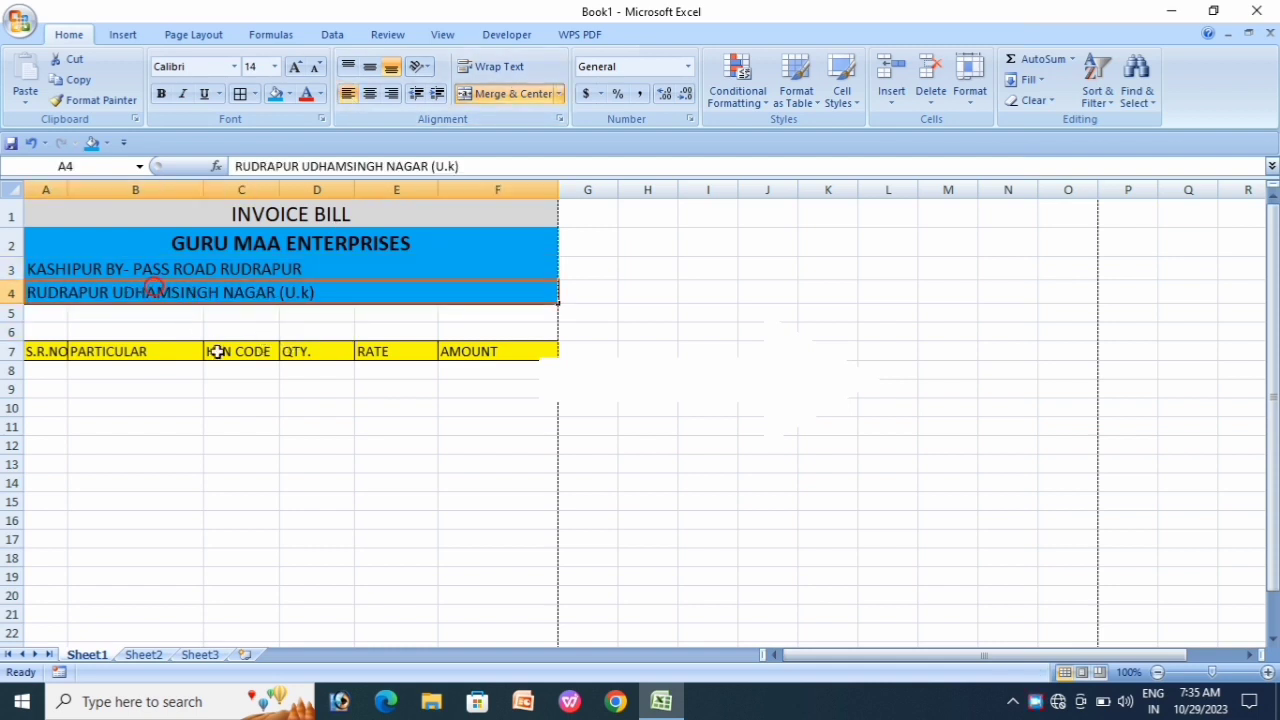
left_click(251, 389)
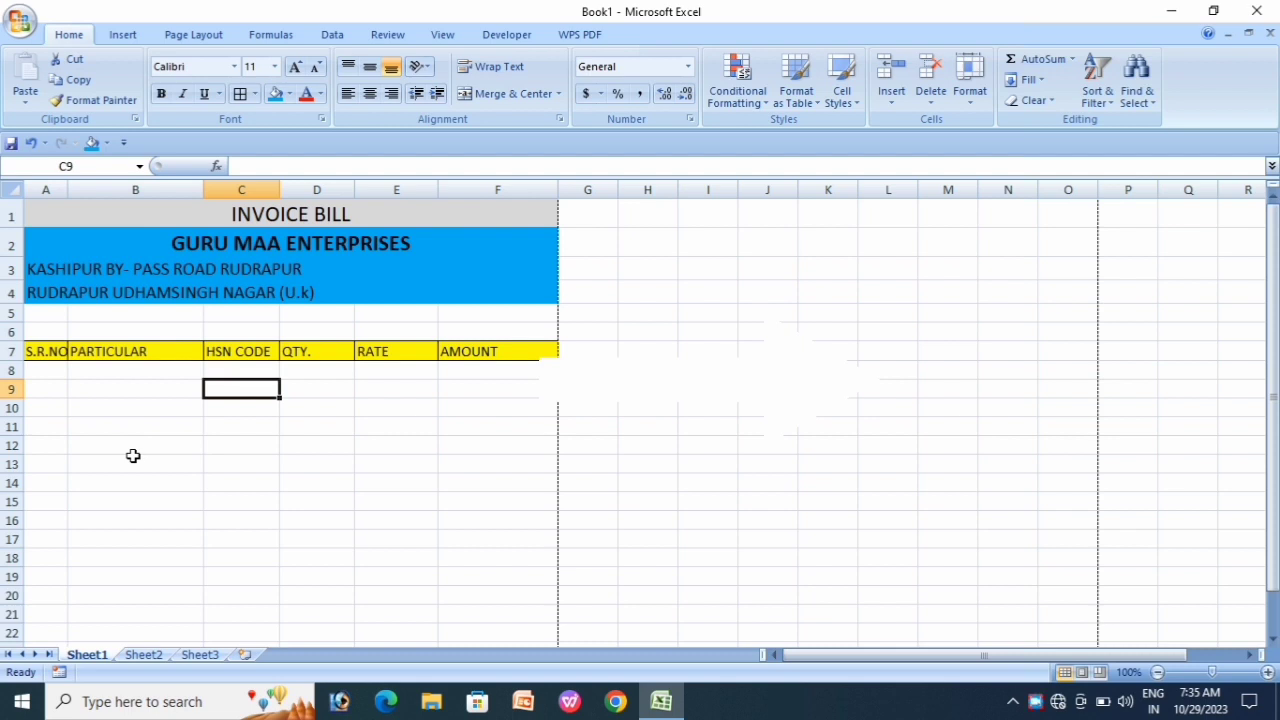
left_click(46, 331)
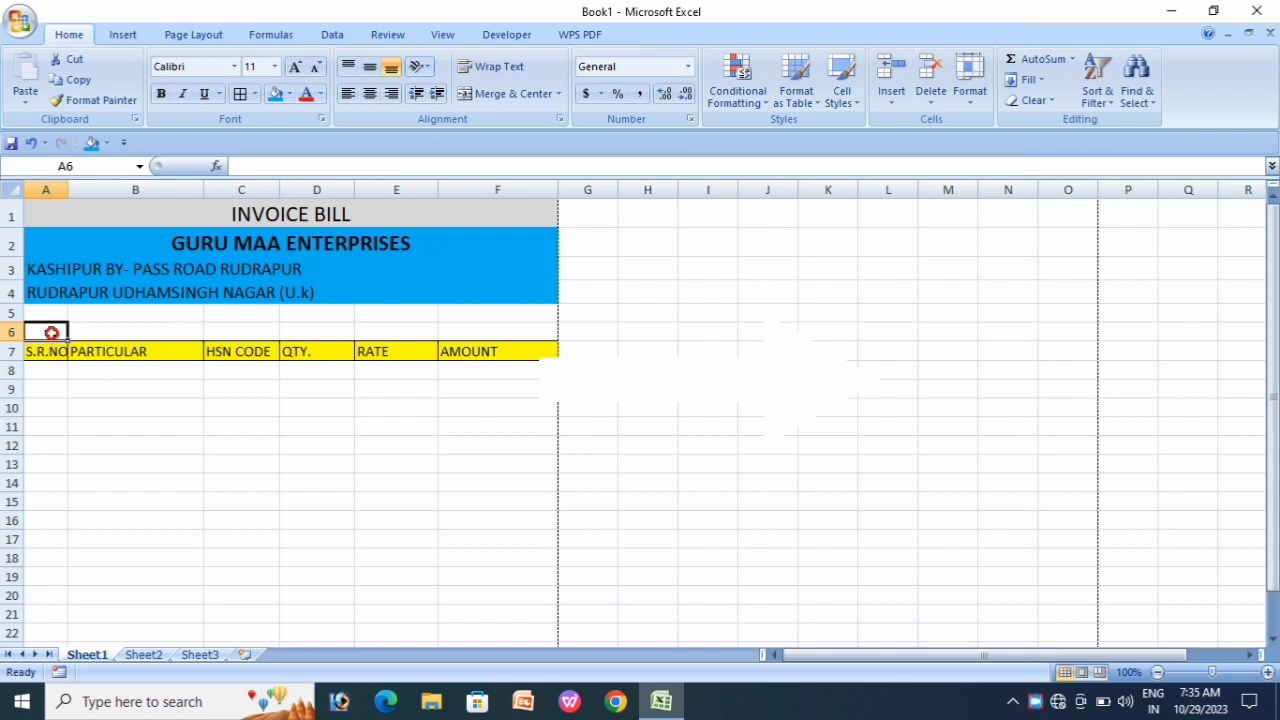
Step: Insert a new row 6 above the headings and label it BILL. NO. (A6) and DATE. (D6)
left_click(891, 100)
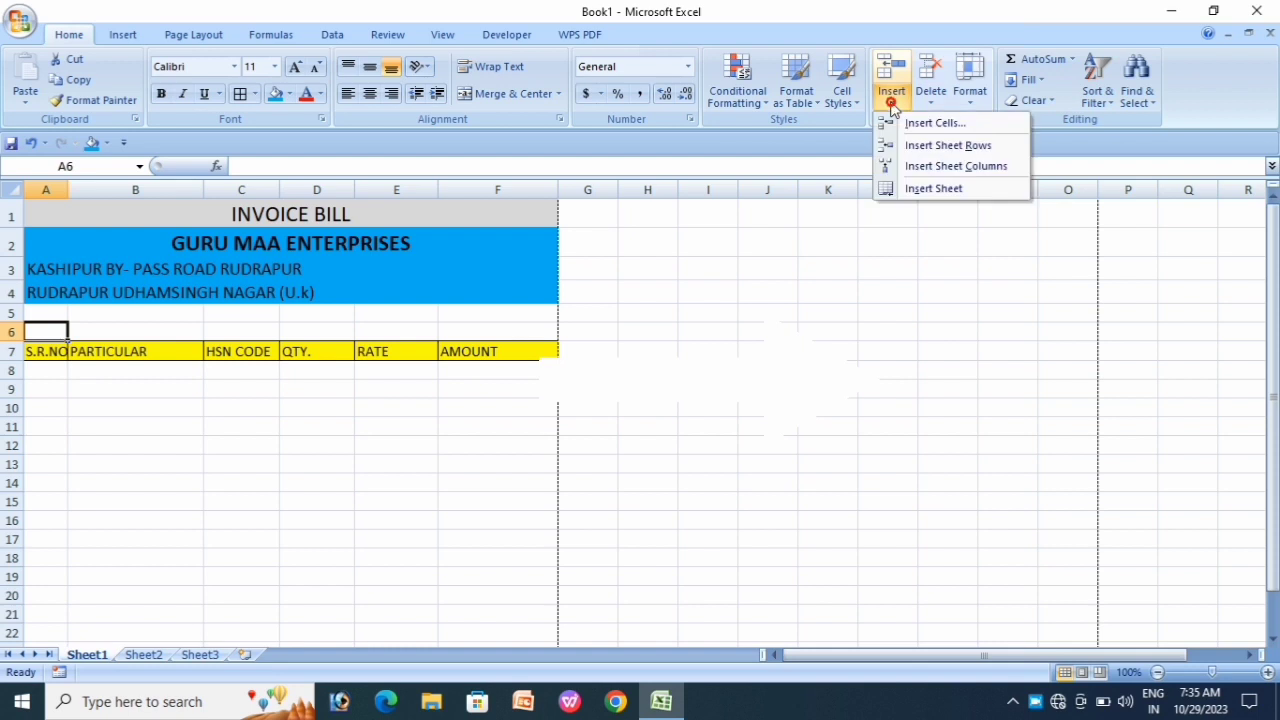
left_click(948, 145)
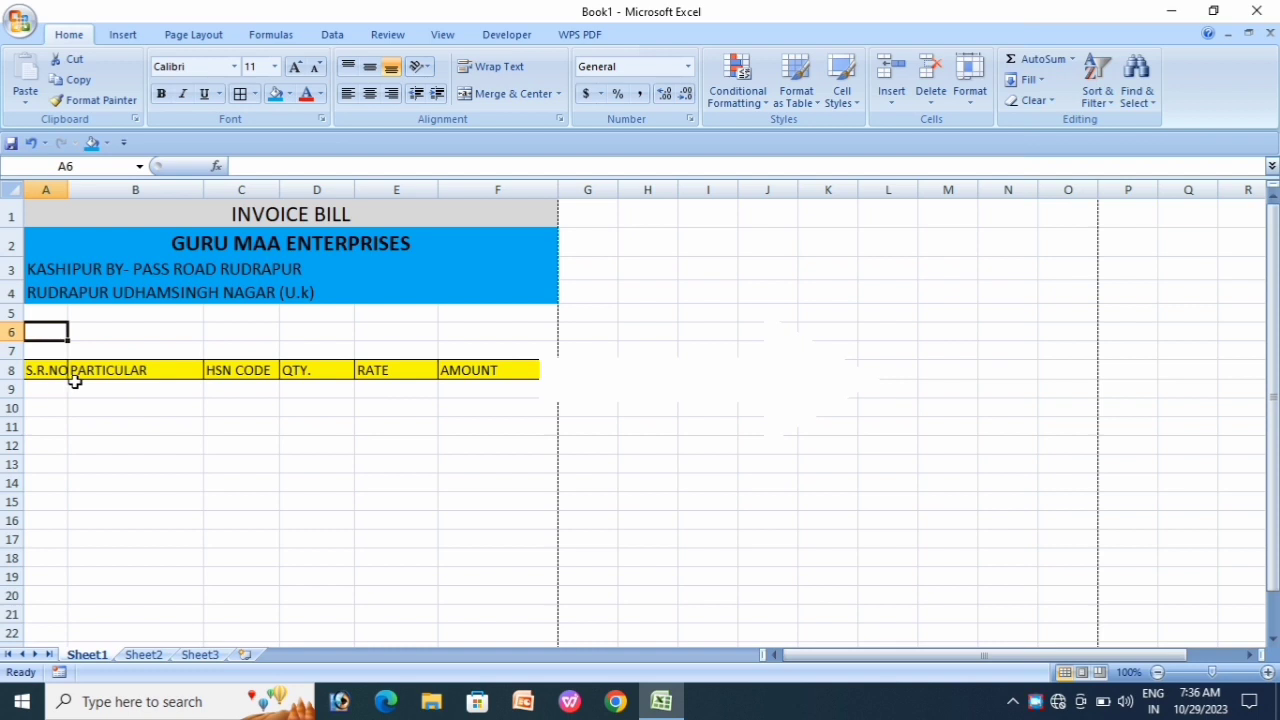
type("BILL")
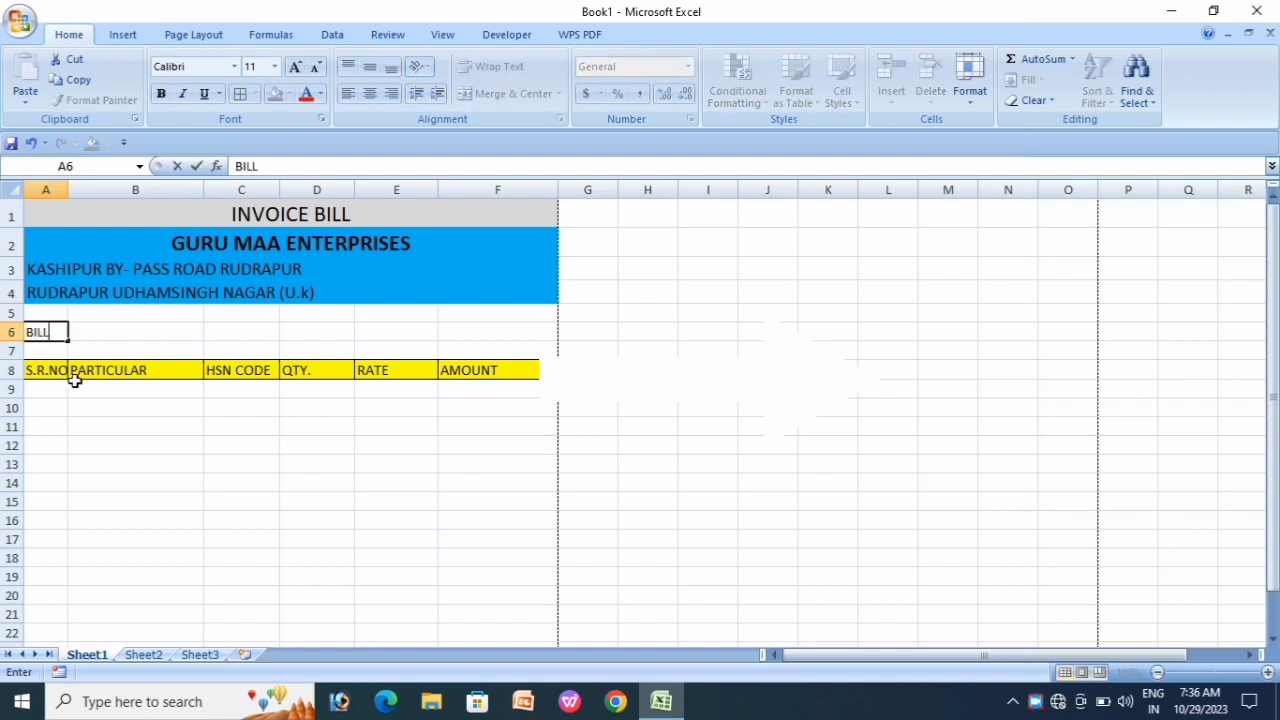
type(". NO.")
left_click(296, 348)
left_click(327, 331)
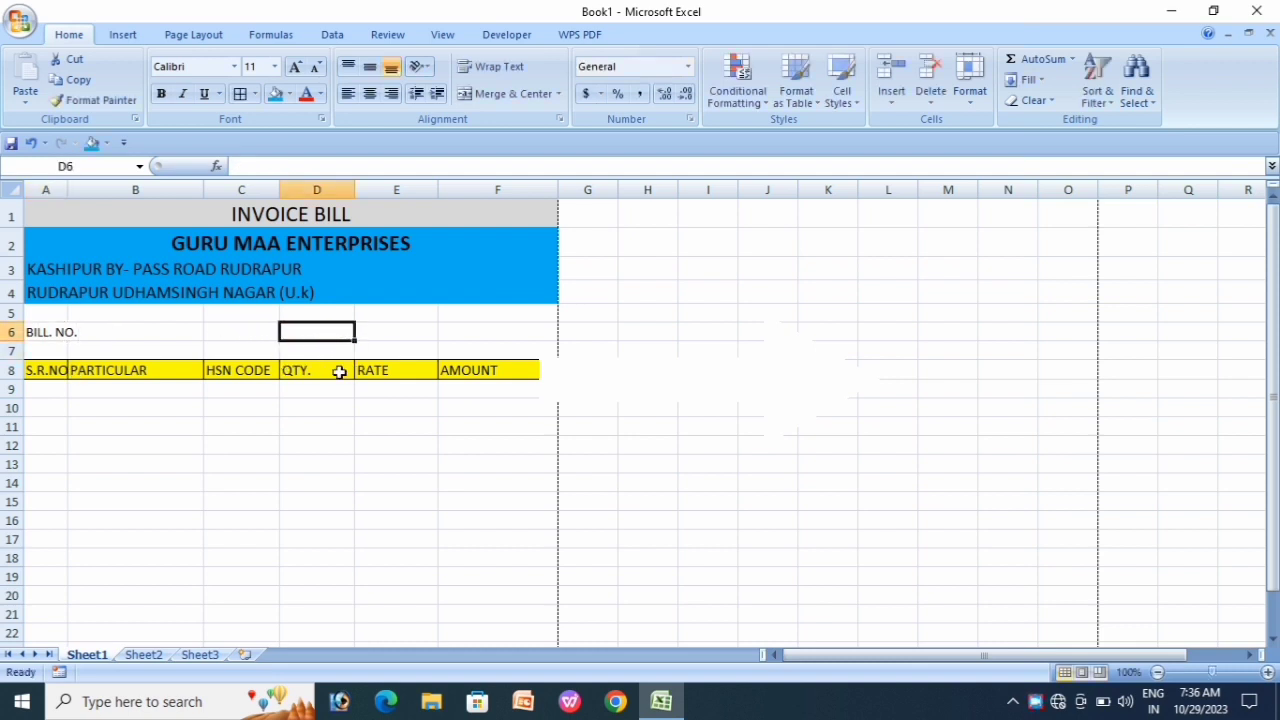
type("DATE")
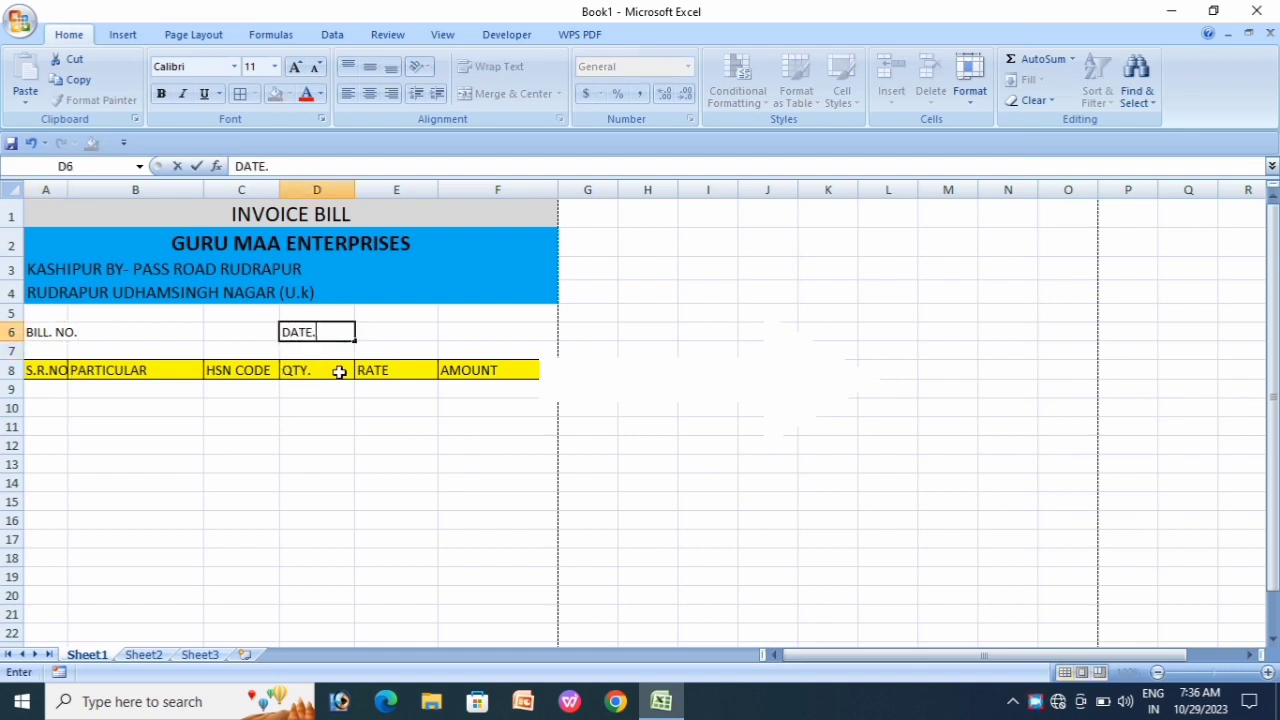
type(".")
left_click(334, 406)
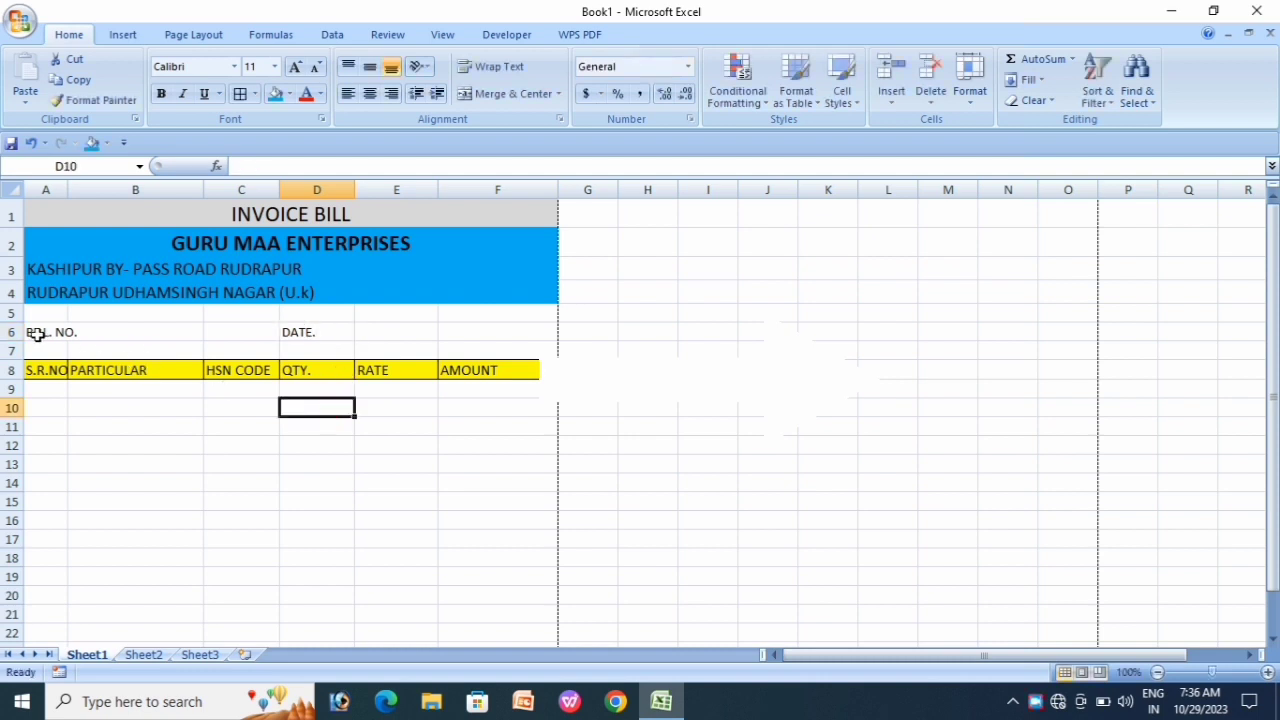
left_click(52, 331)
left_click_drag(52, 331, 242, 333)
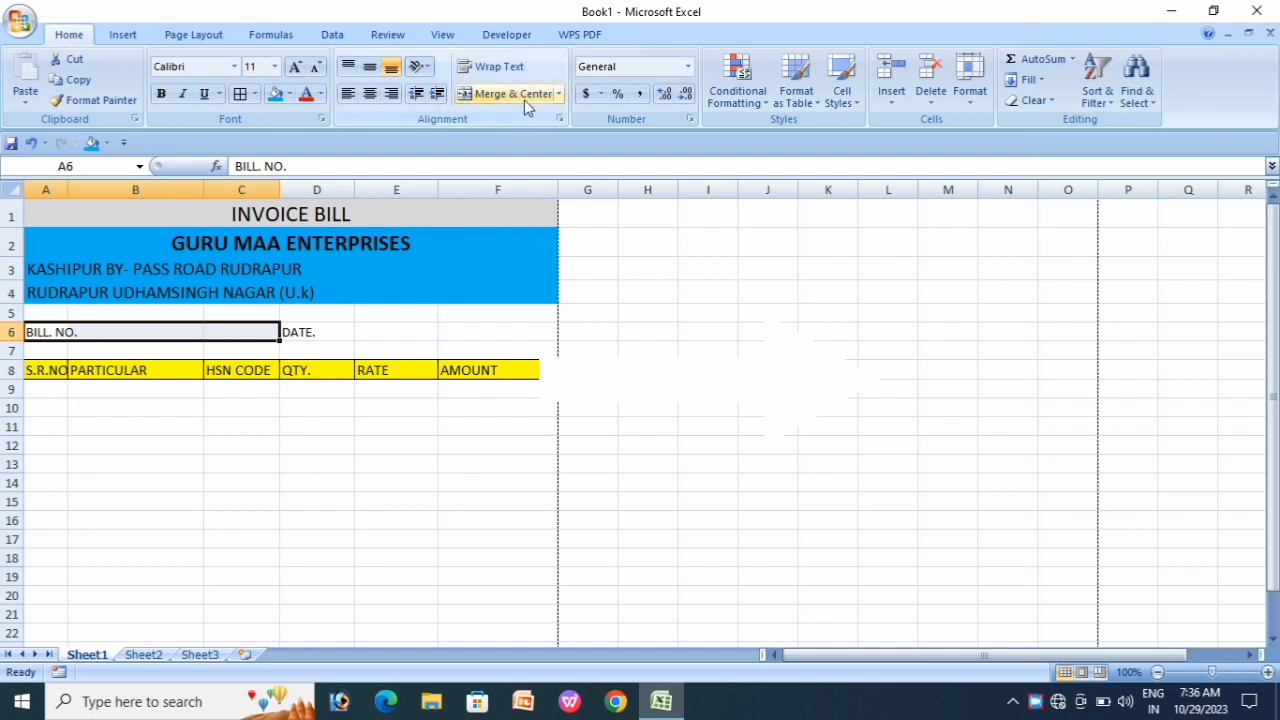
Step: Merge A6:C6 and D6:F6 across for the BILL. NO. and DATE. labels
left_click(558, 96)
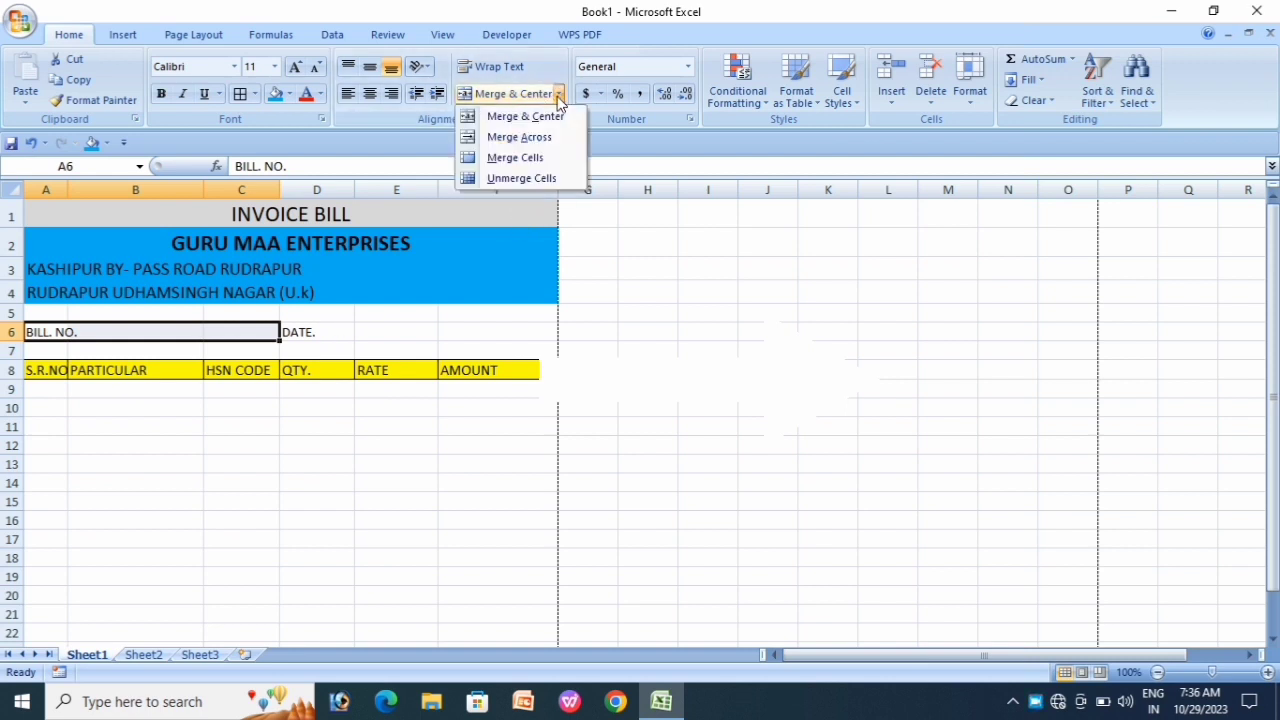
left_click(530, 140)
left_click(377, 344)
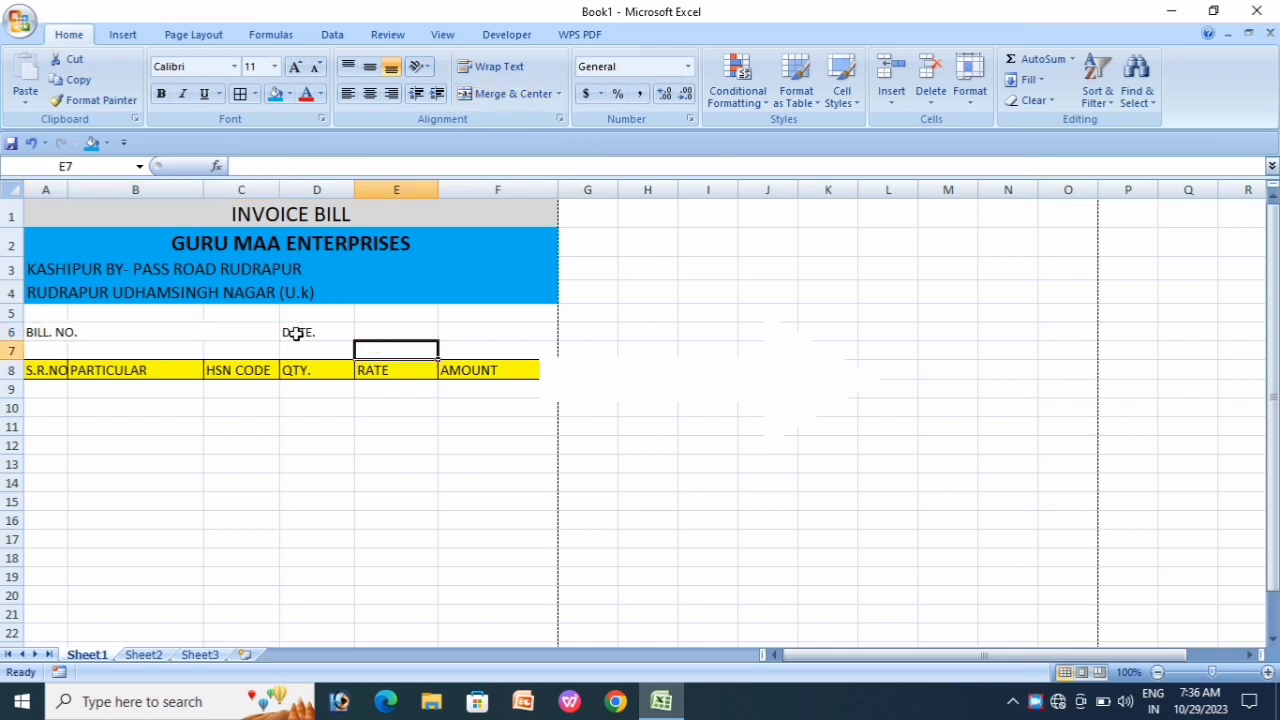
left_click(297, 334)
left_click_drag(297, 333, 449, 331)
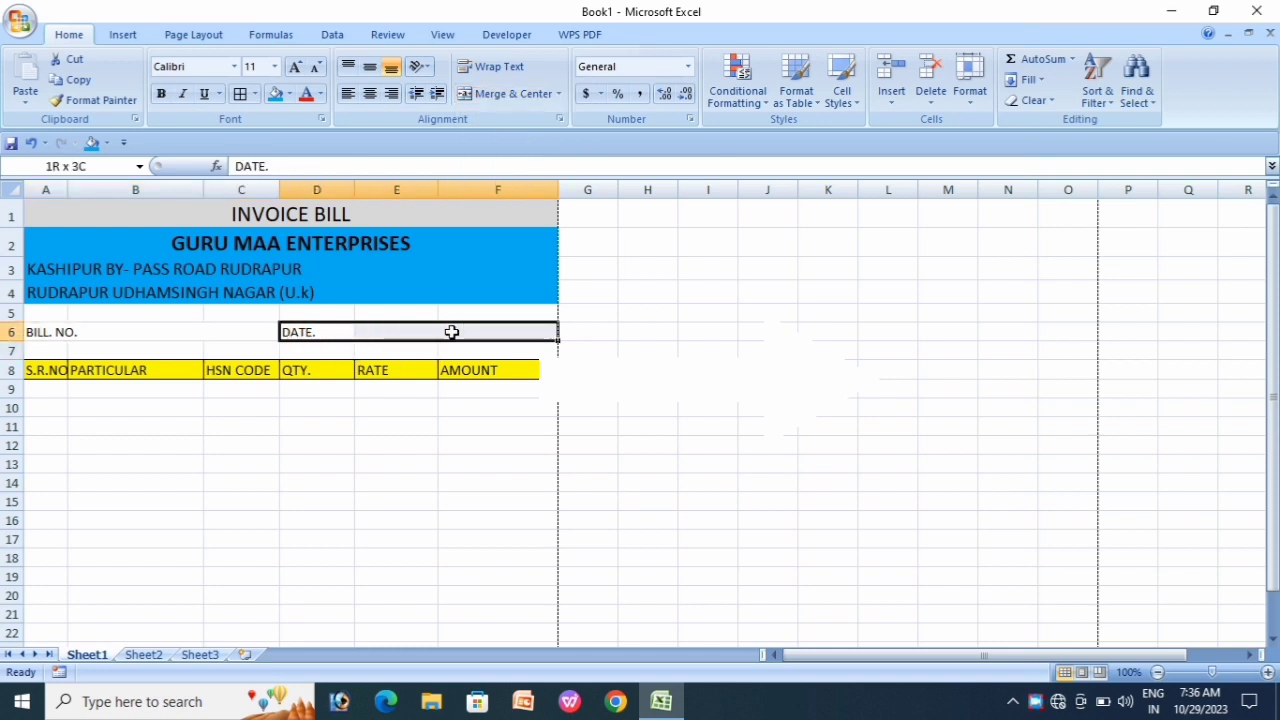
left_click(558, 94)
left_click(537, 137)
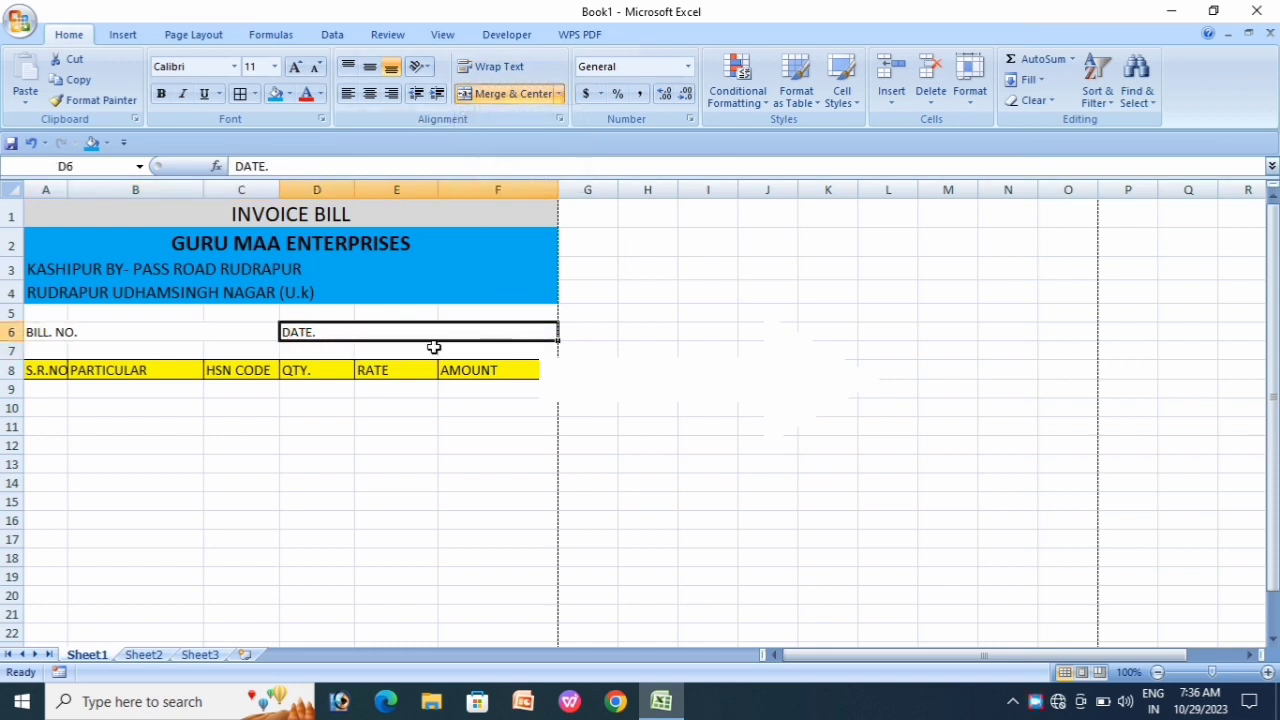
left_click(330, 450)
Step: Fill row 6 dark blue and make its text red
left_click_drag(46, 334, 353, 333)
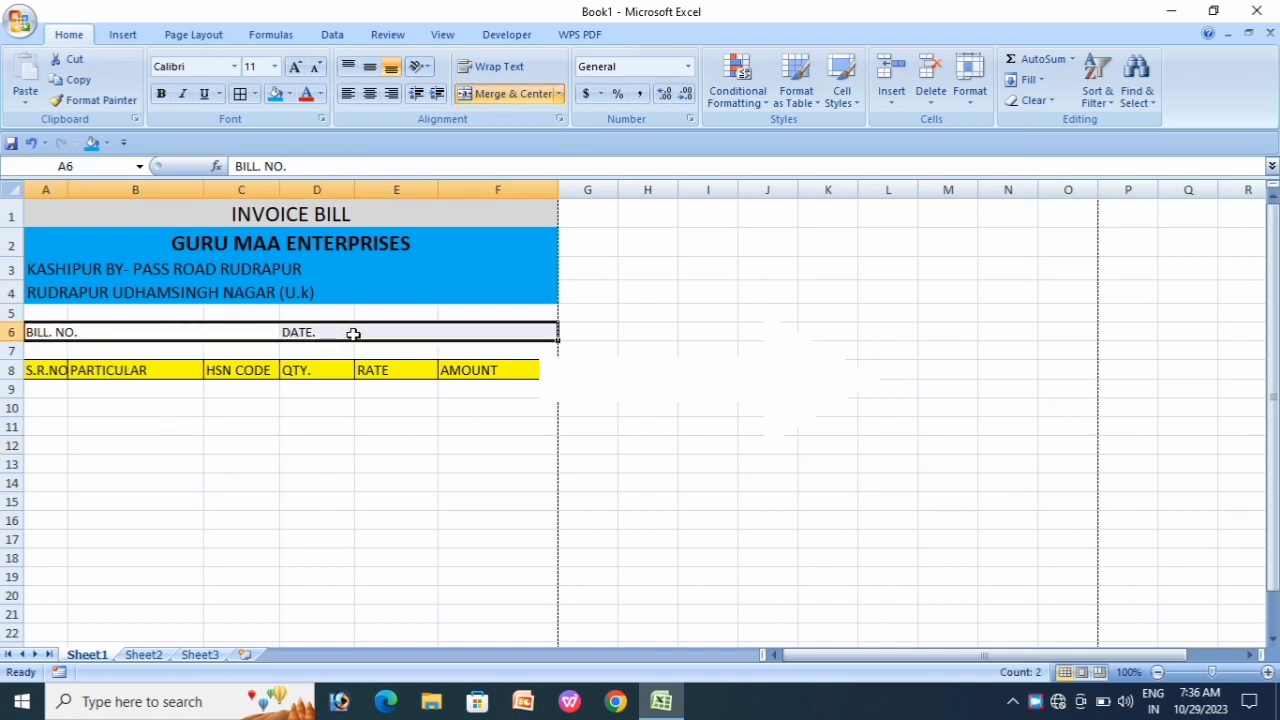
left_click(289, 94)
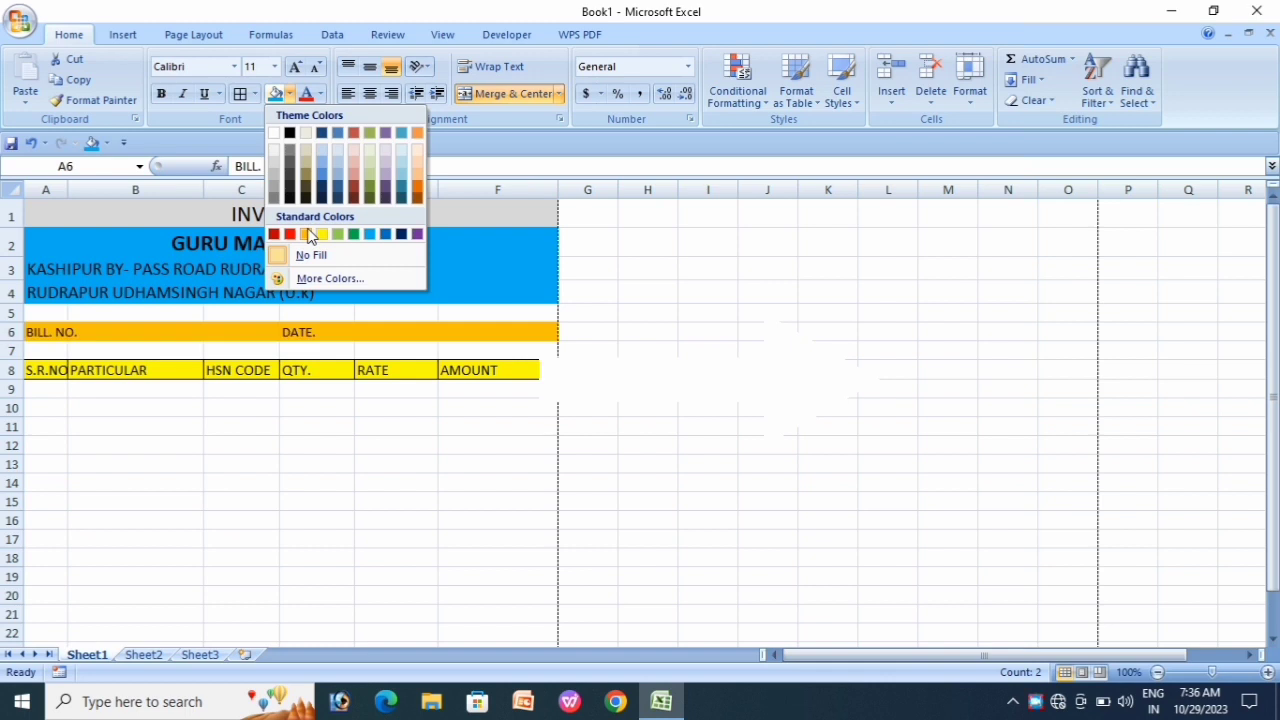
left_click(404, 238)
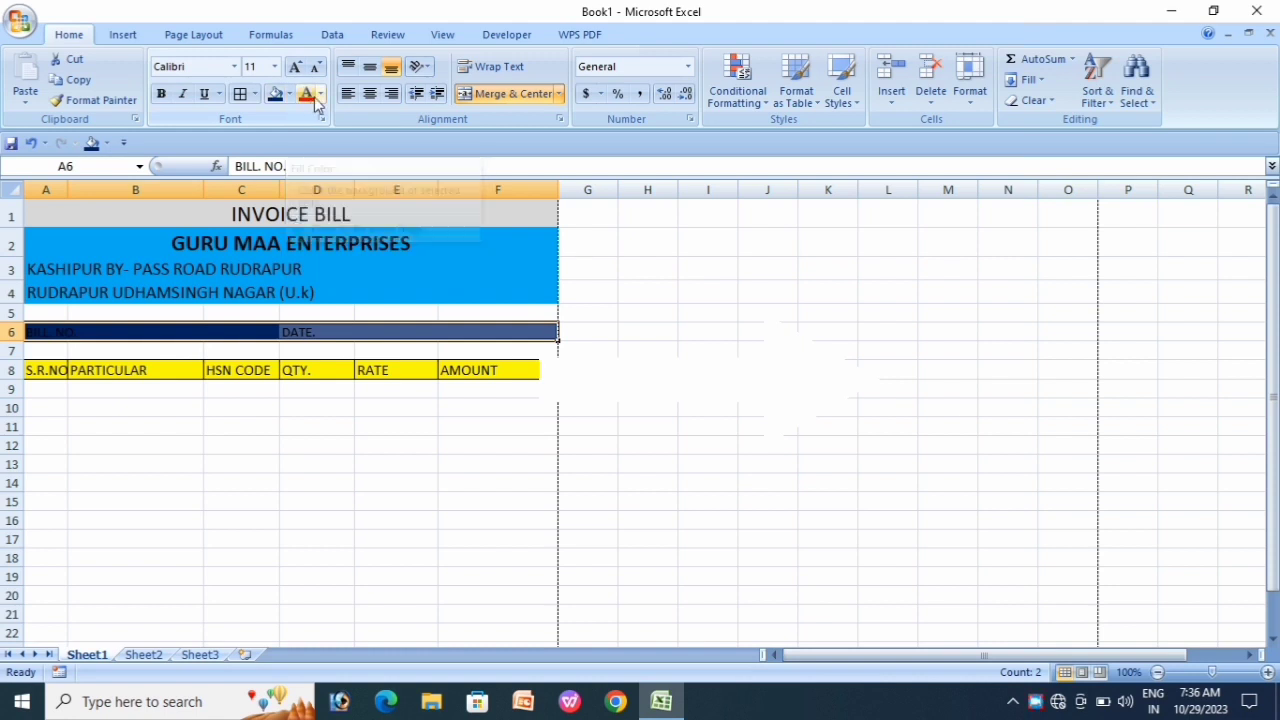
left_click(320, 94)
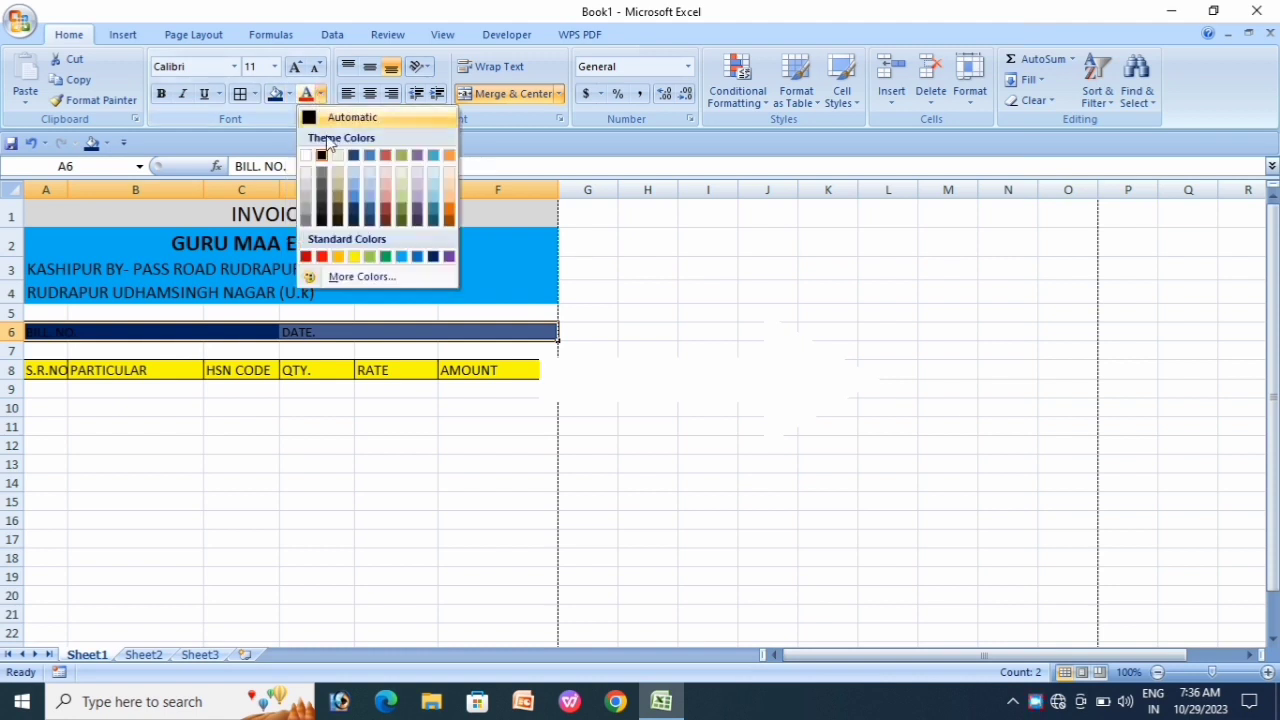
left_click(321, 256)
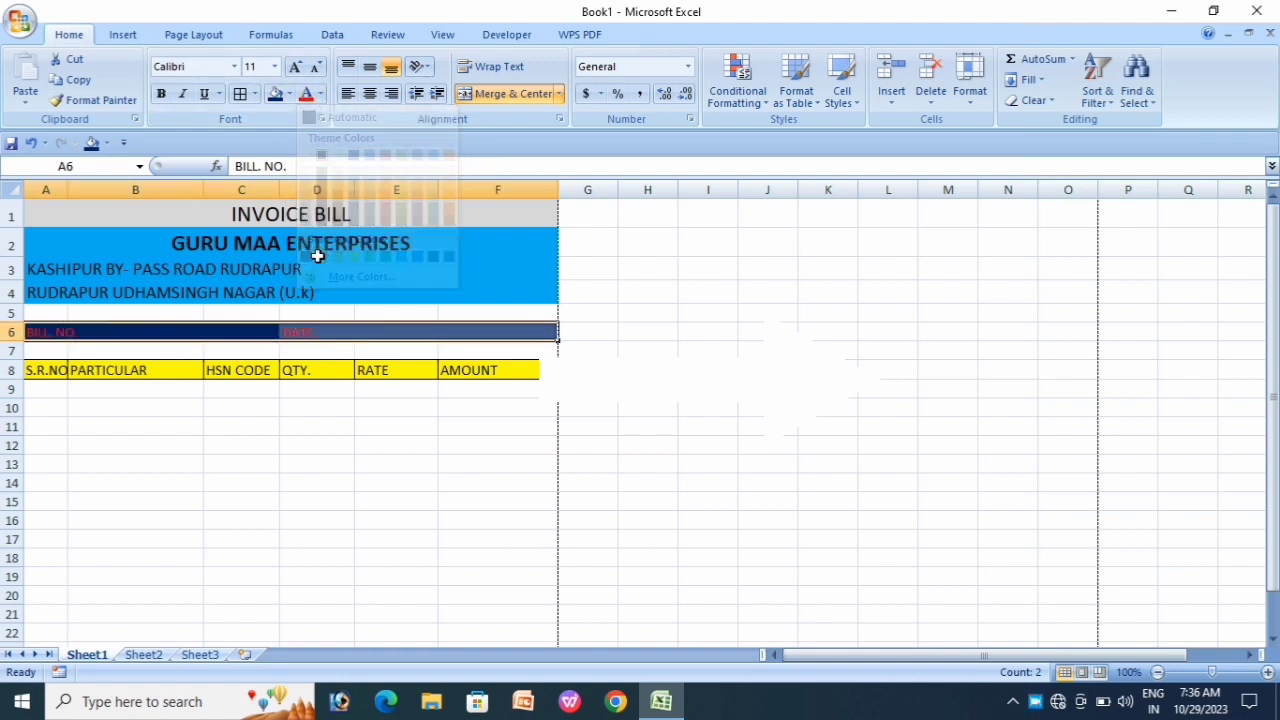
Step: Enlarge the BILL. NO. and DATE. text to 22 pt
left_click(295, 67)
left_click(295, 67)
left_click(295, 67)
left_click(295, 67)
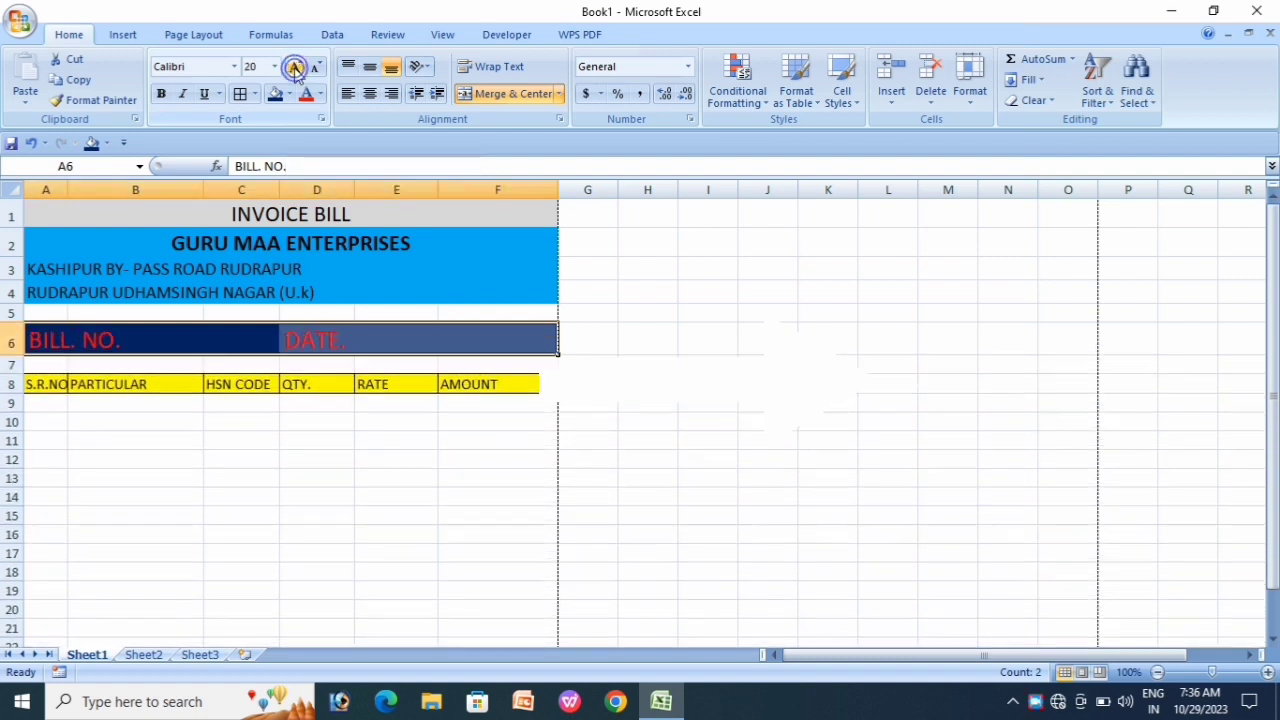
left_click(295, 67)
left_click(295, 67)
left_click(313, 440)
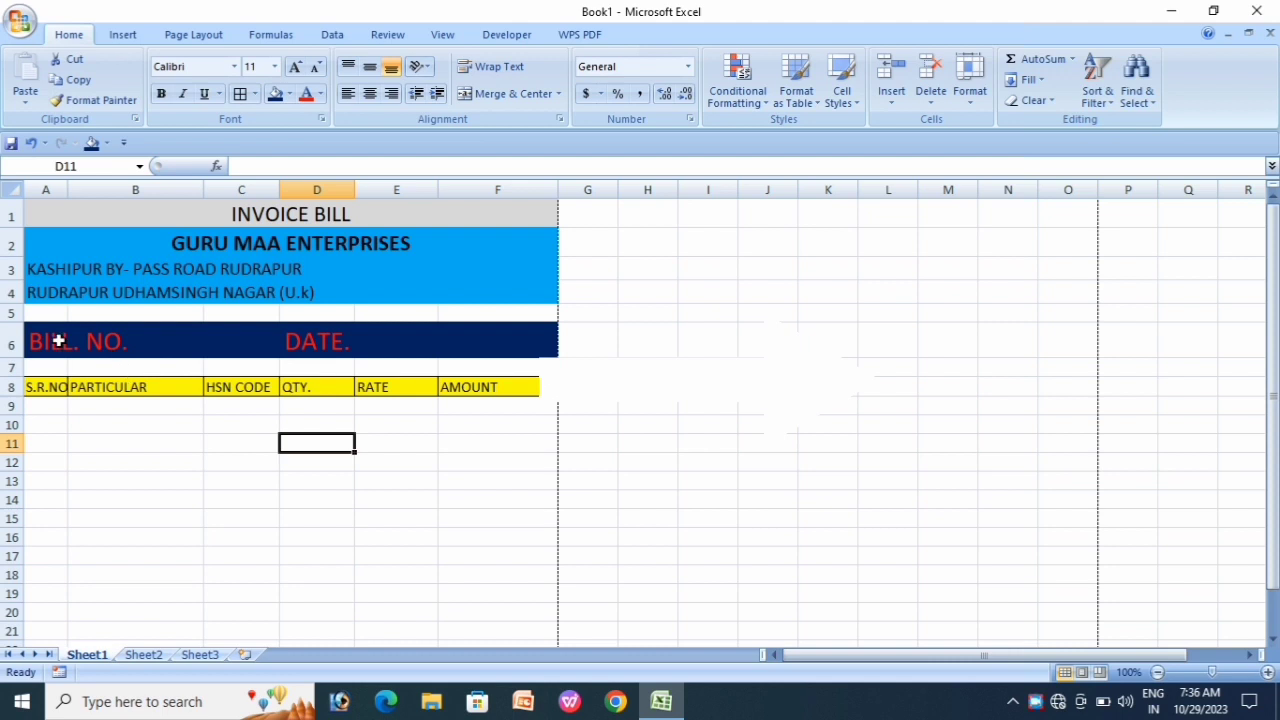
Step: Apply All Borders to the BILL. NO. and DATE. cells in row 6
left_click_drag(63, 341, 376, 337)
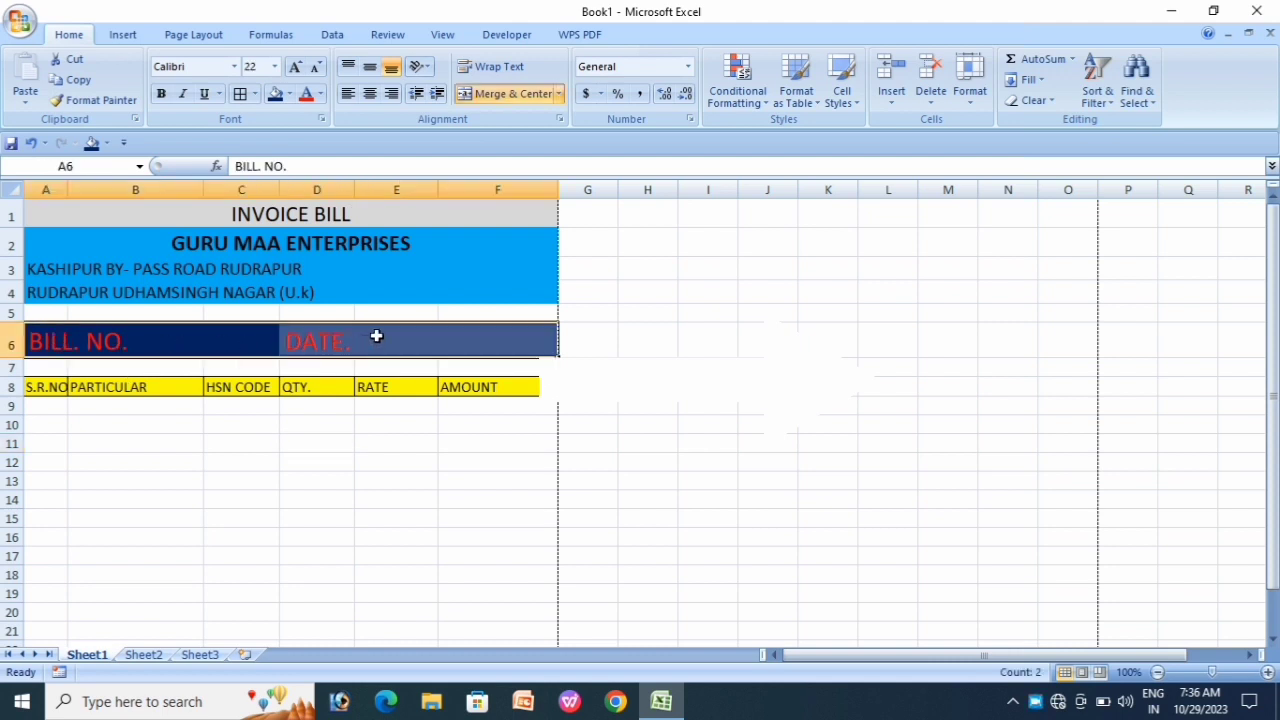
left_click(256, 94)
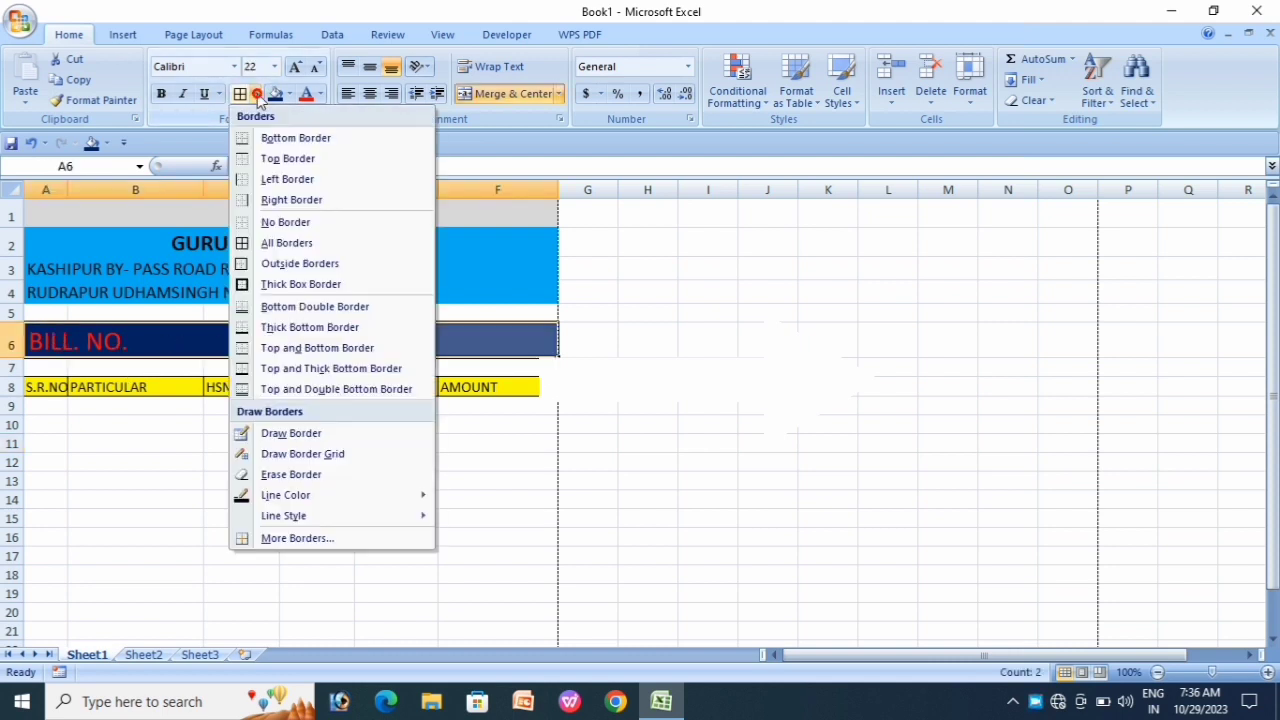
left_click(280, 245)
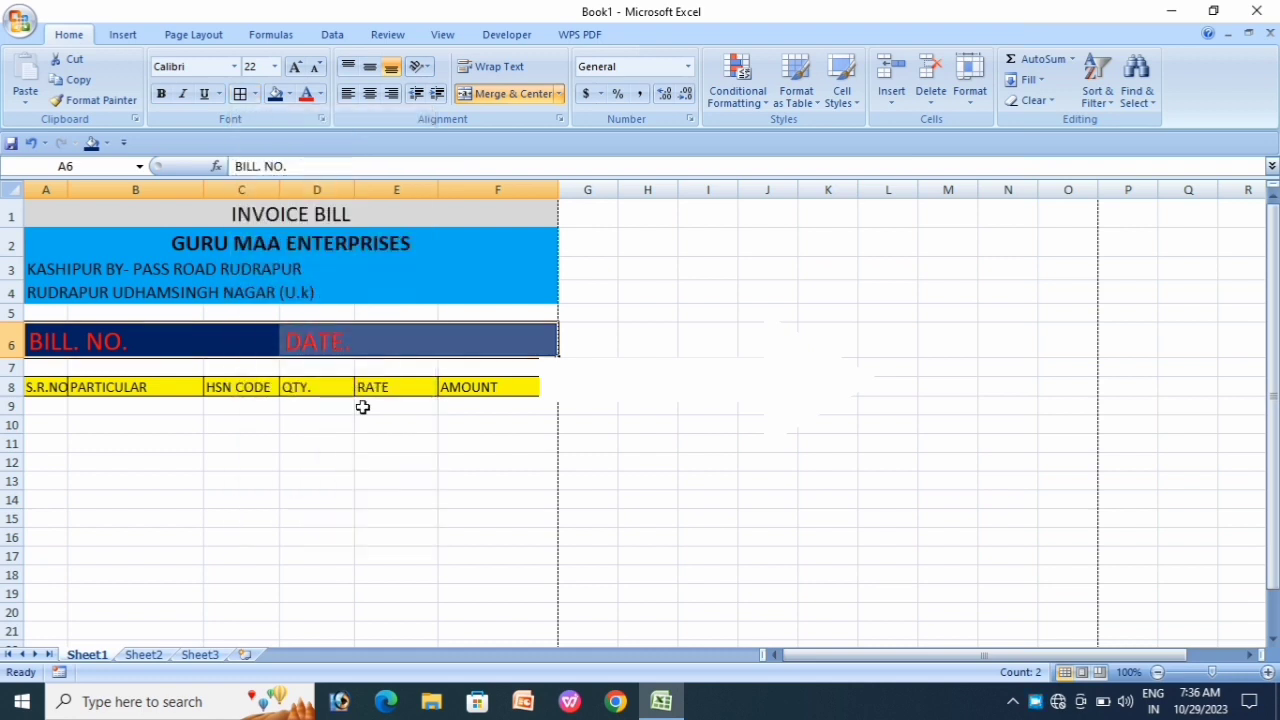
left_click(291, 463)
scroll(235, 448, "down", 1)
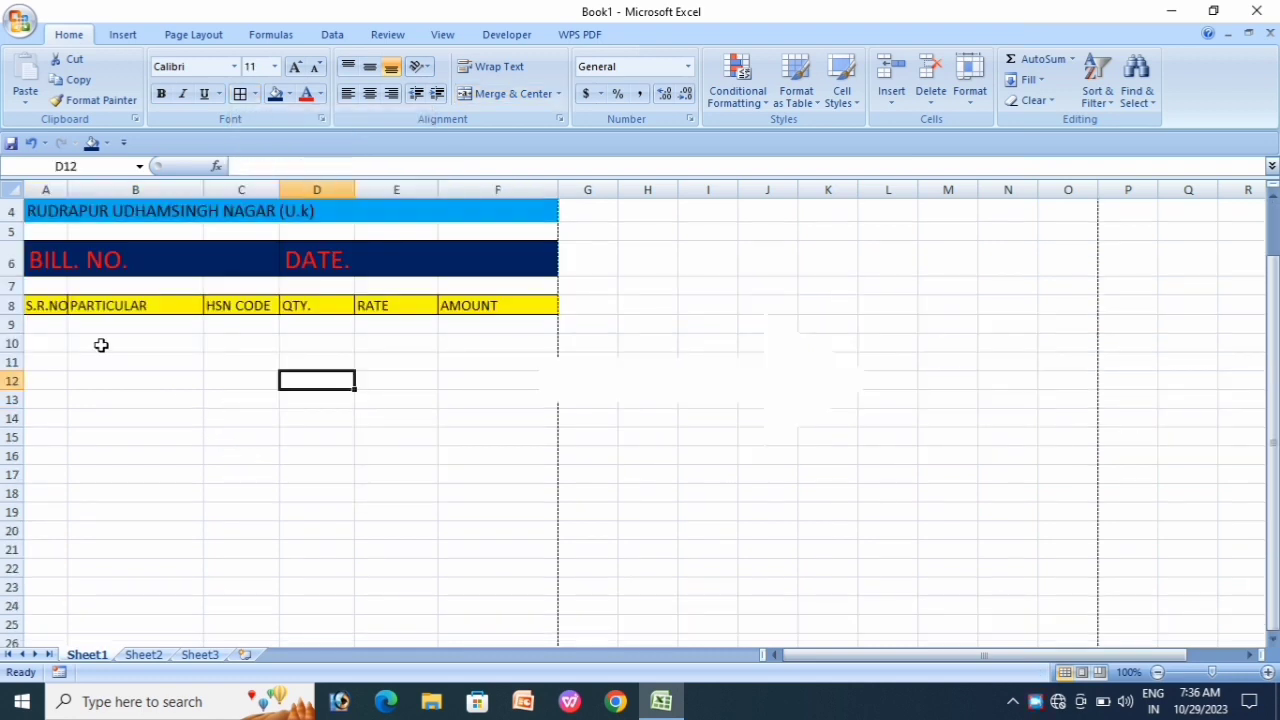
Step: Move the S.R.NO–AMOUNT header row down to row 14
left_click(55, 290)
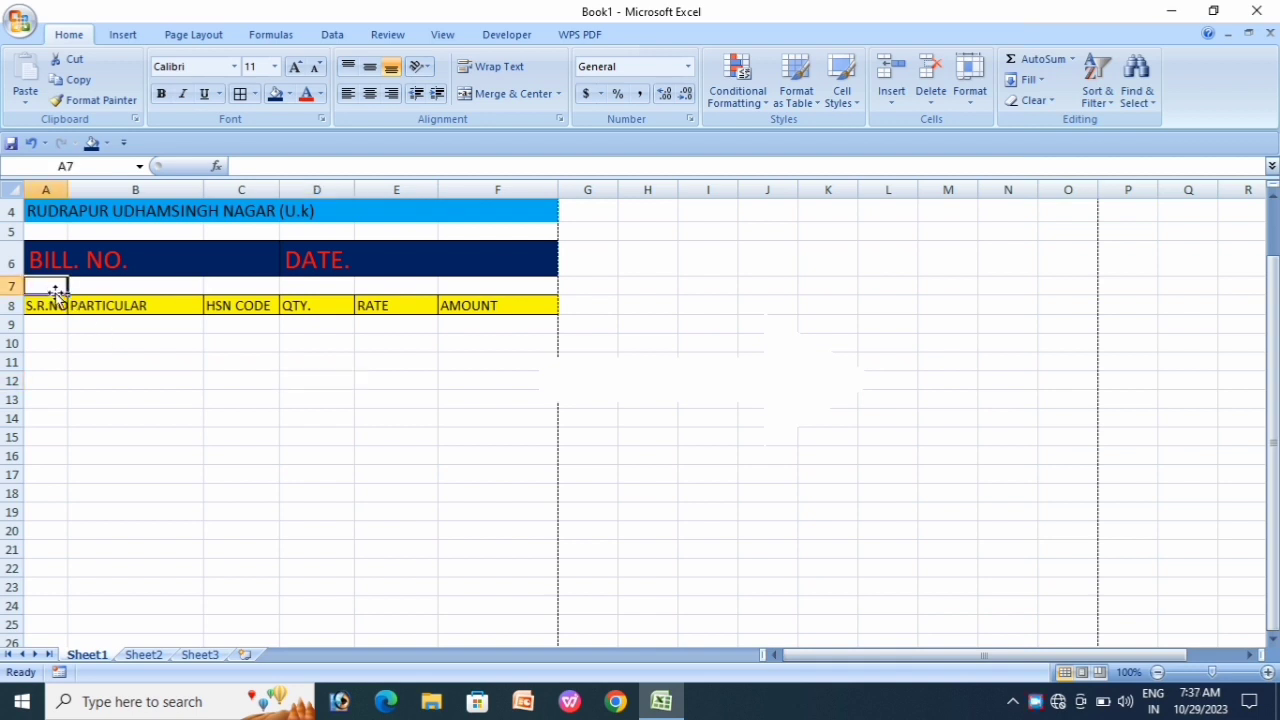
left_click(168, 398)
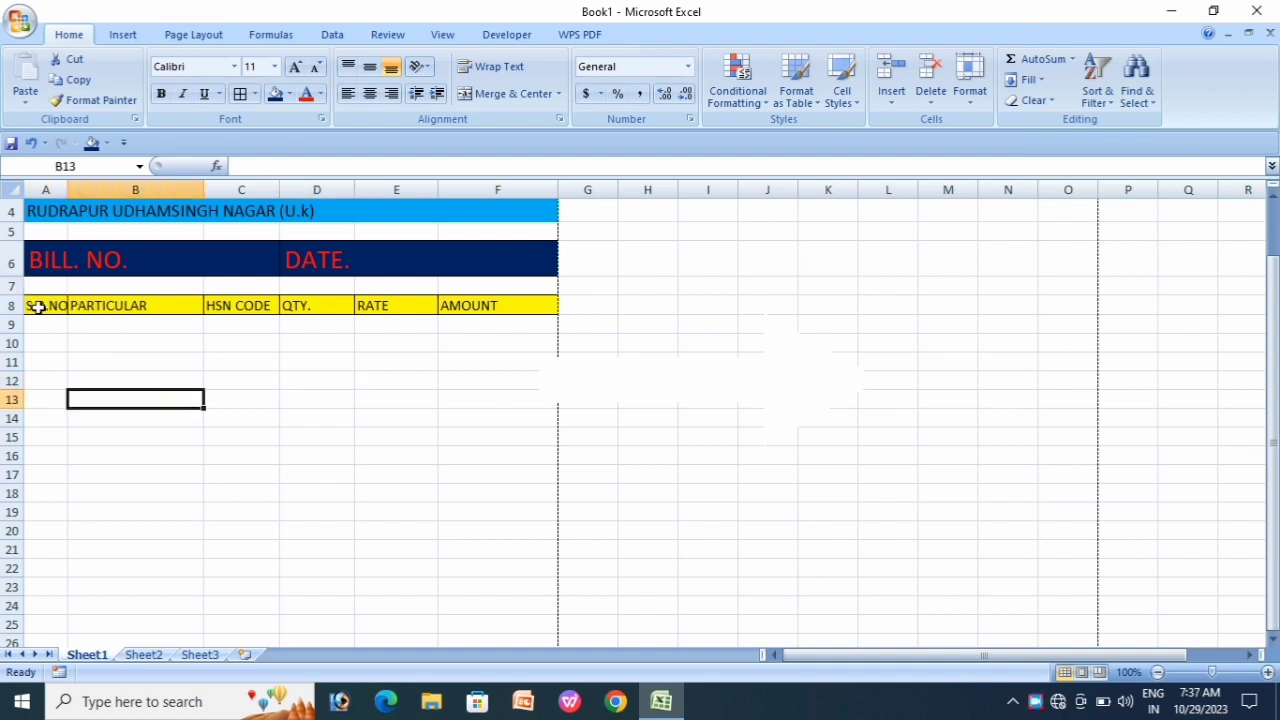
left_click_drag(37, 308, 470, 306)
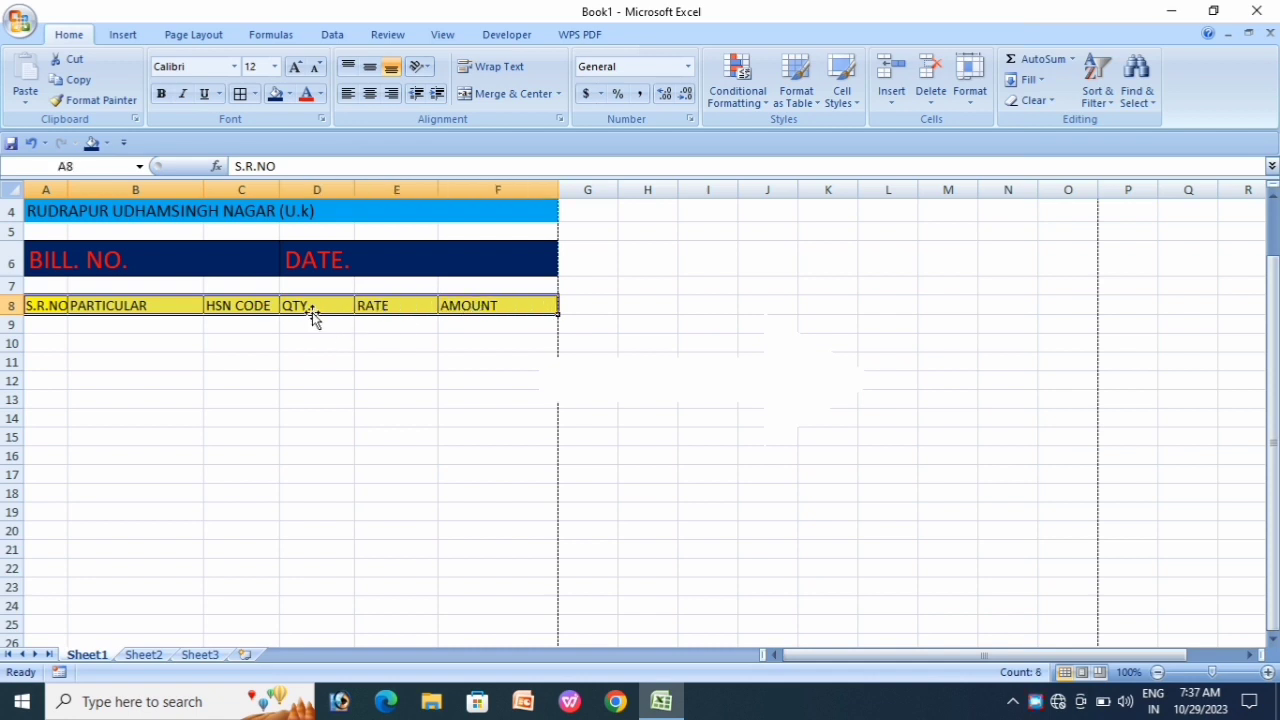
left_click_drag(312, 312, 308, 416)
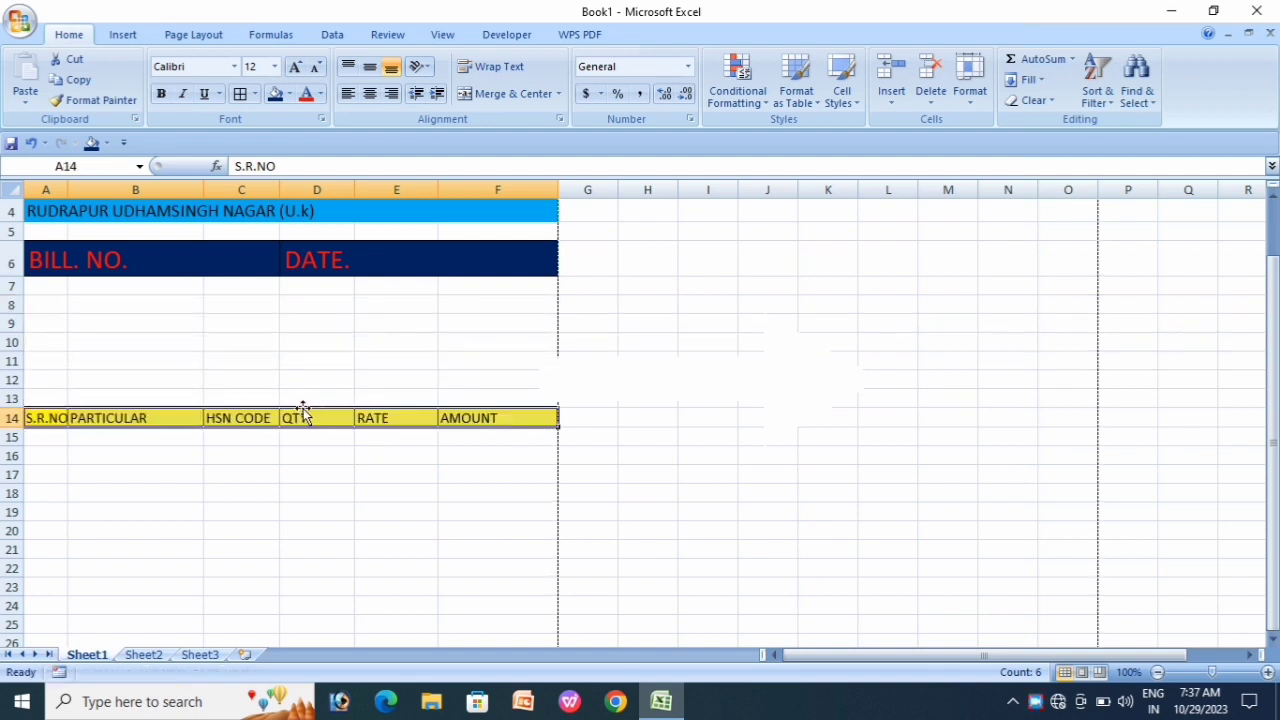
left_click(40, 317)
Step: Enter labels PARTY NAME., CONTACT NO..., ADDRESS. and GSTIN. in A8:A11
left_click(42, 305)
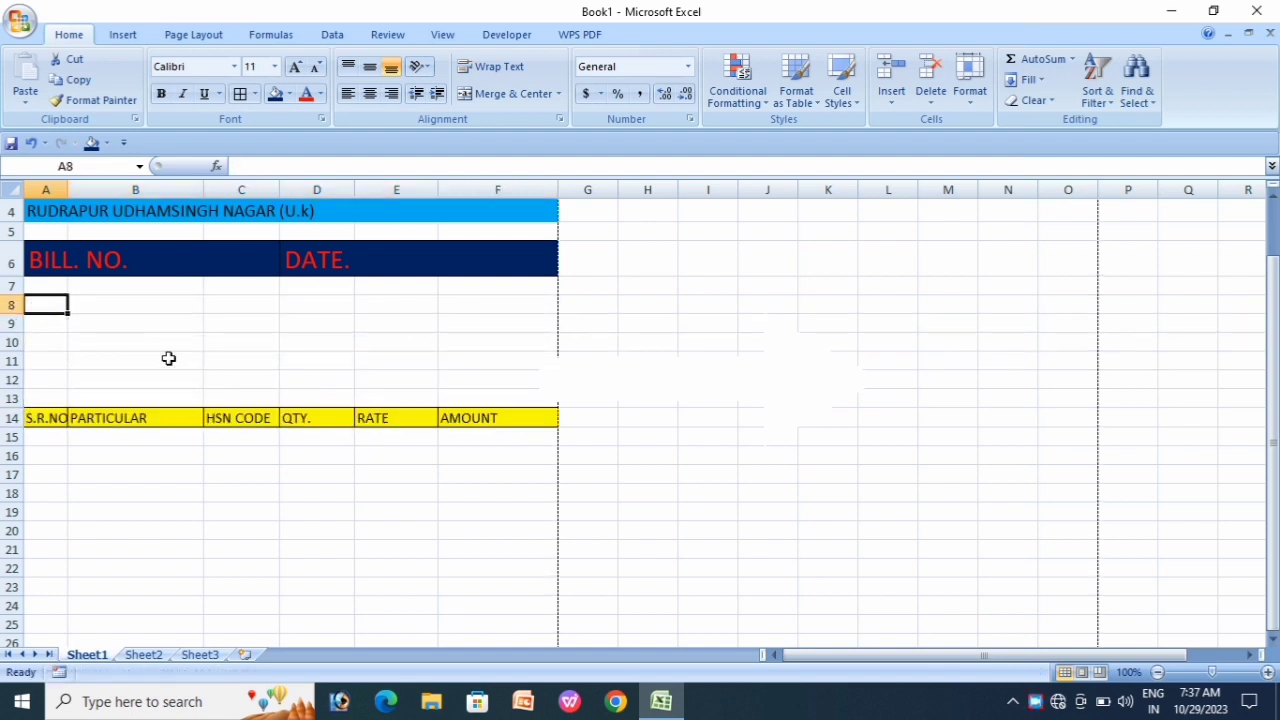
type("PART")
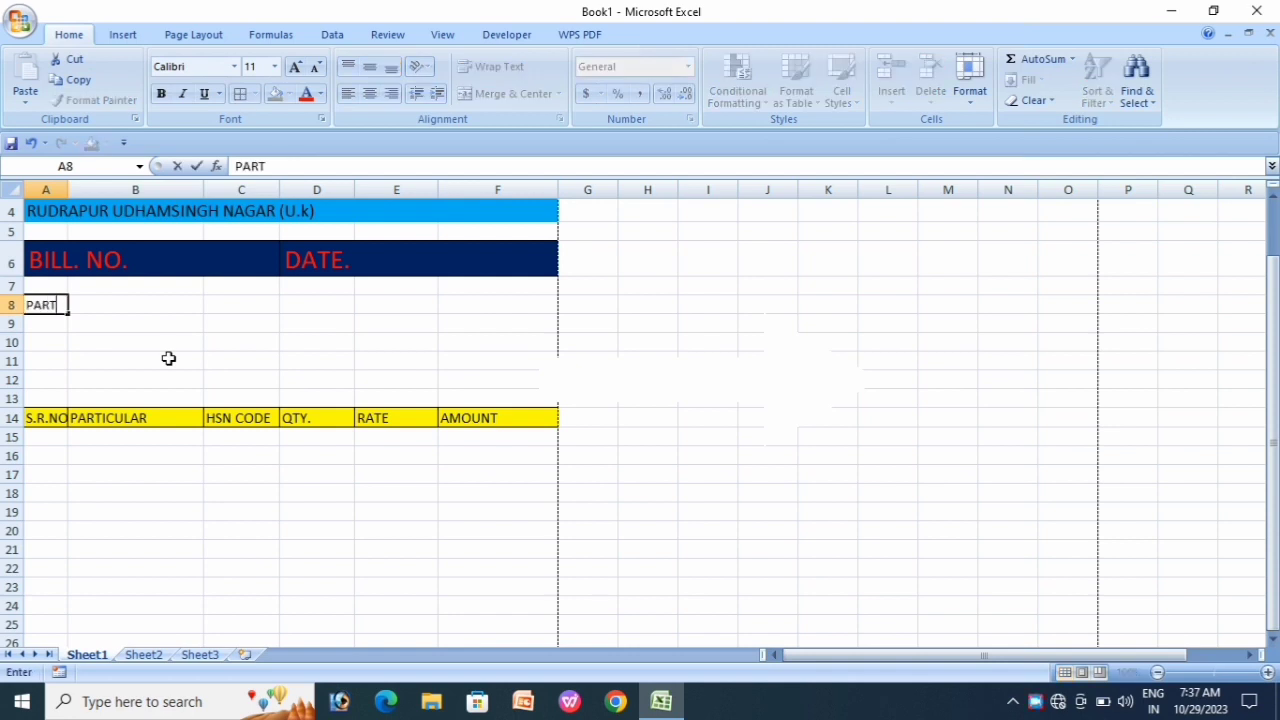
type("Y NAME.")
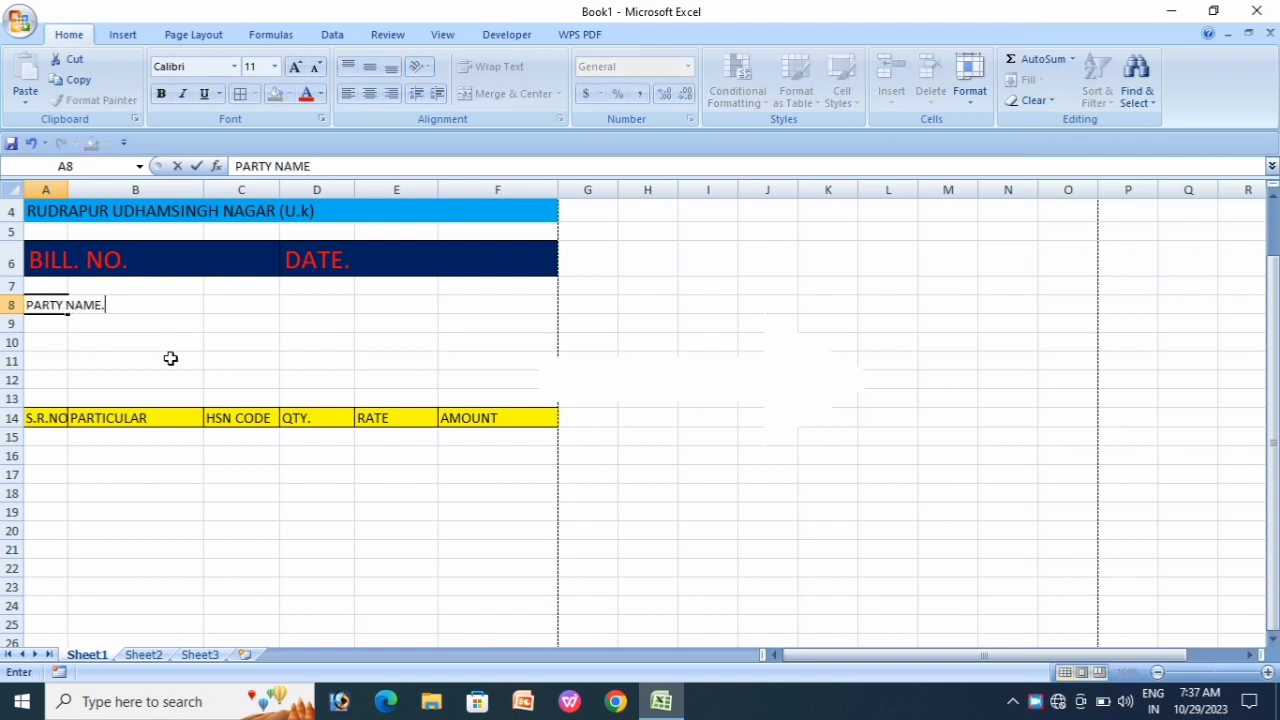
key("Return")
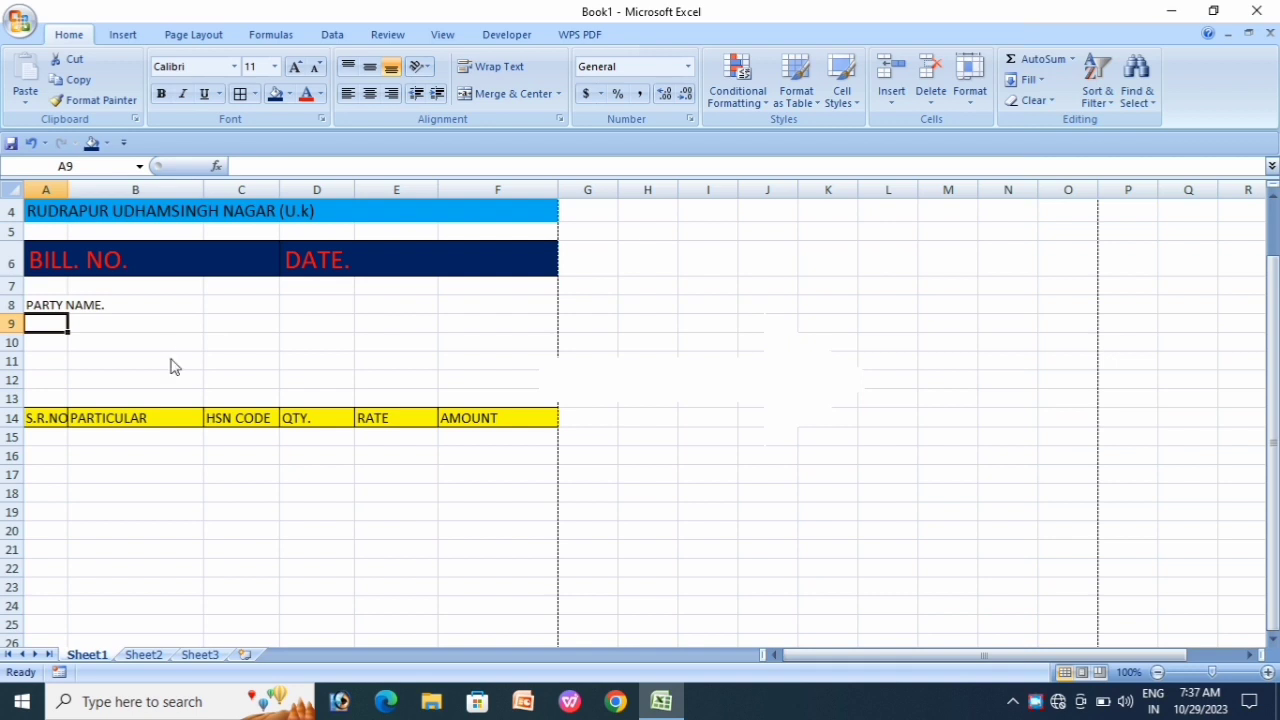
type("CONTA")
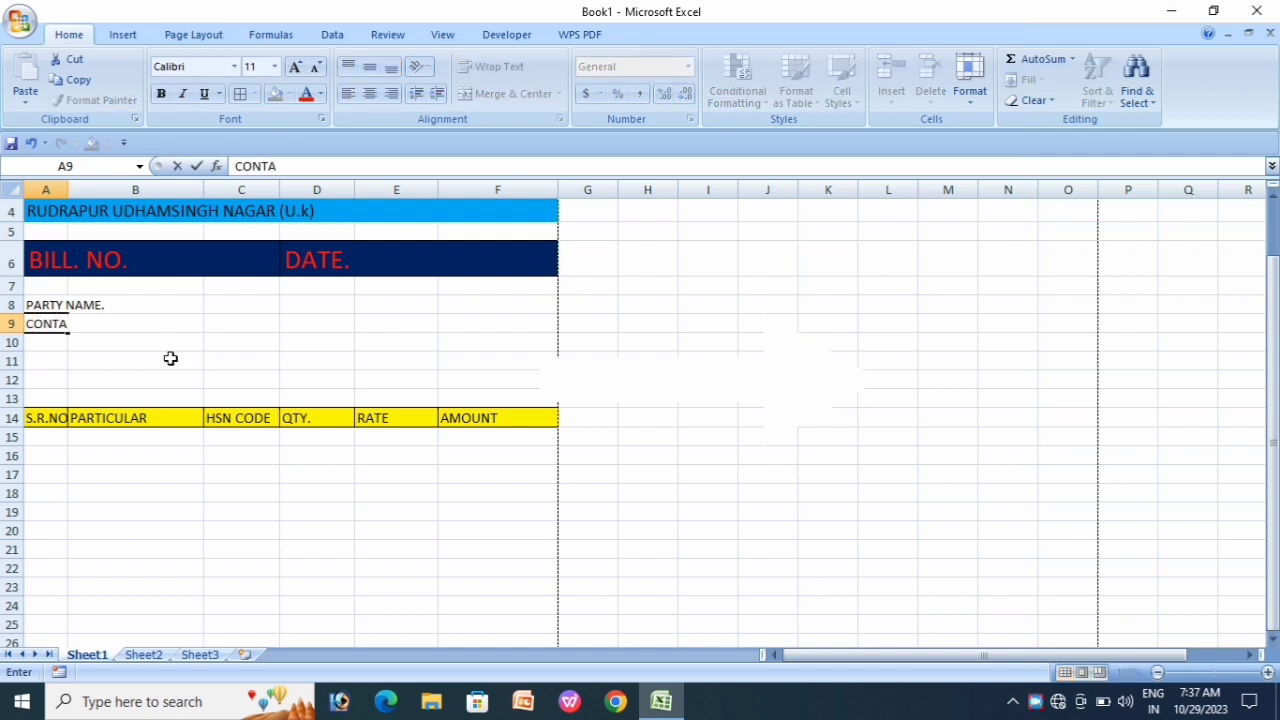
type("CT NO...")
key("Return")
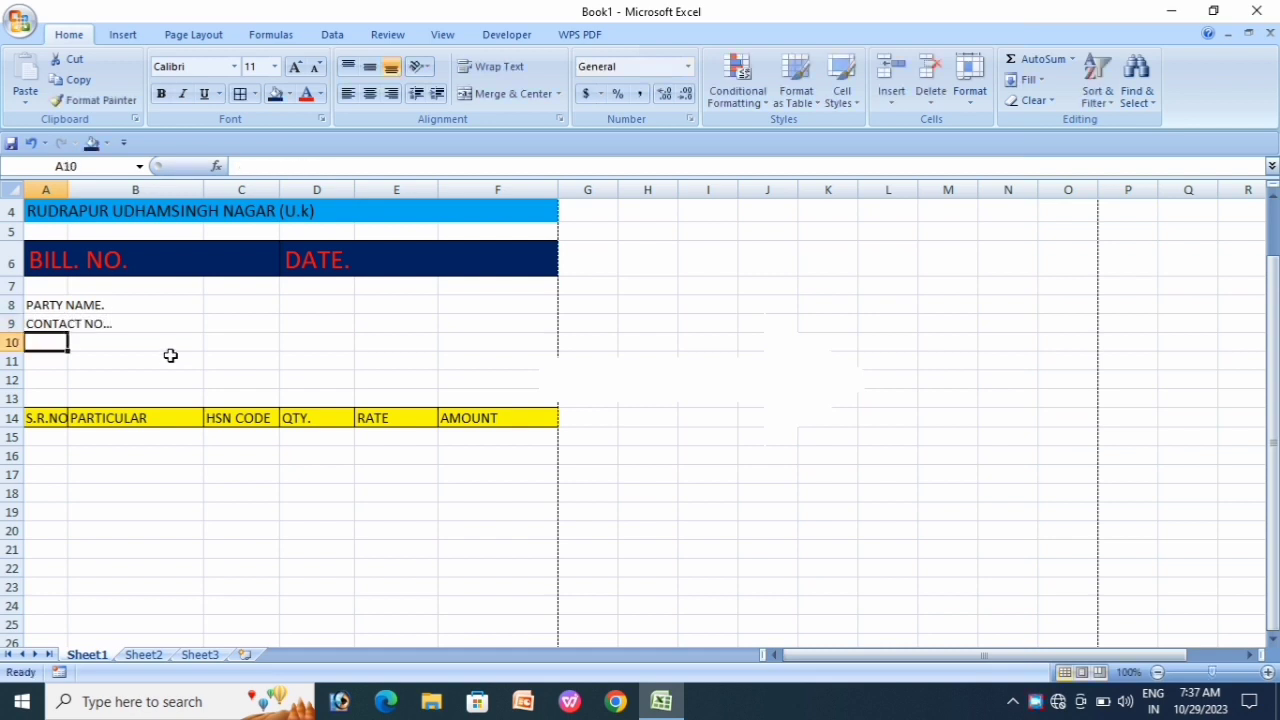
type("ADDRESS.")
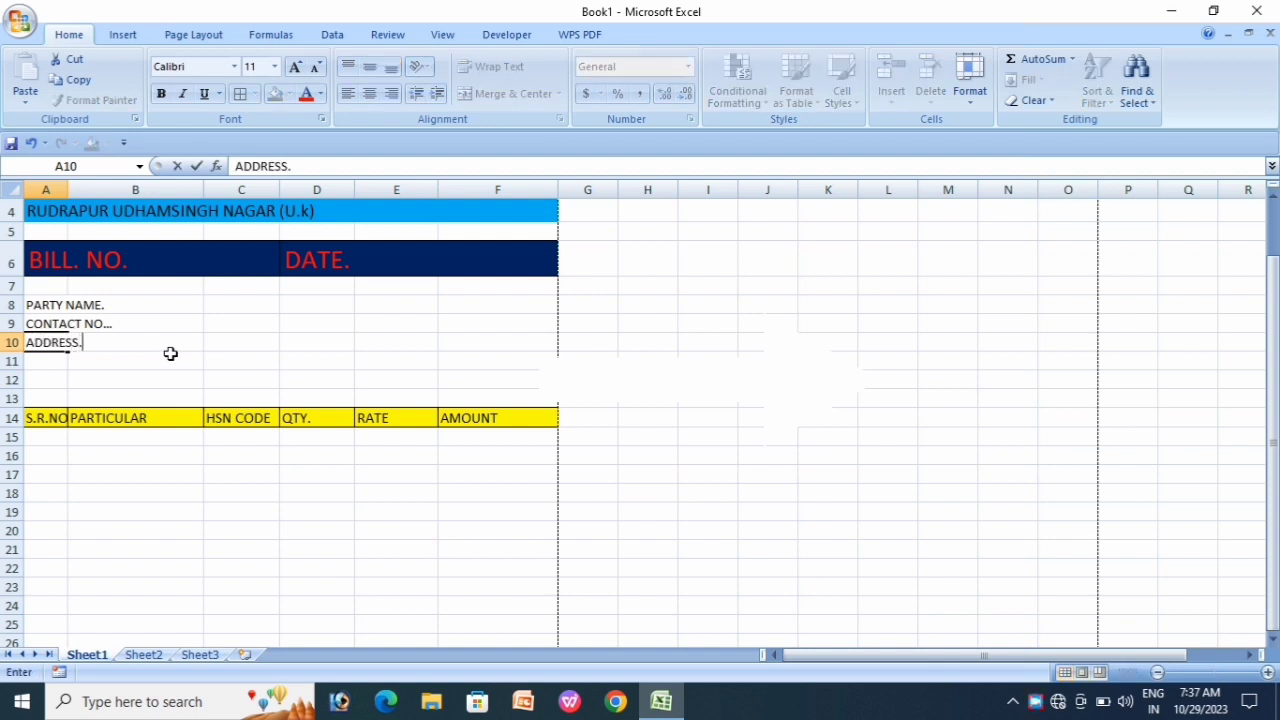
key("Return")
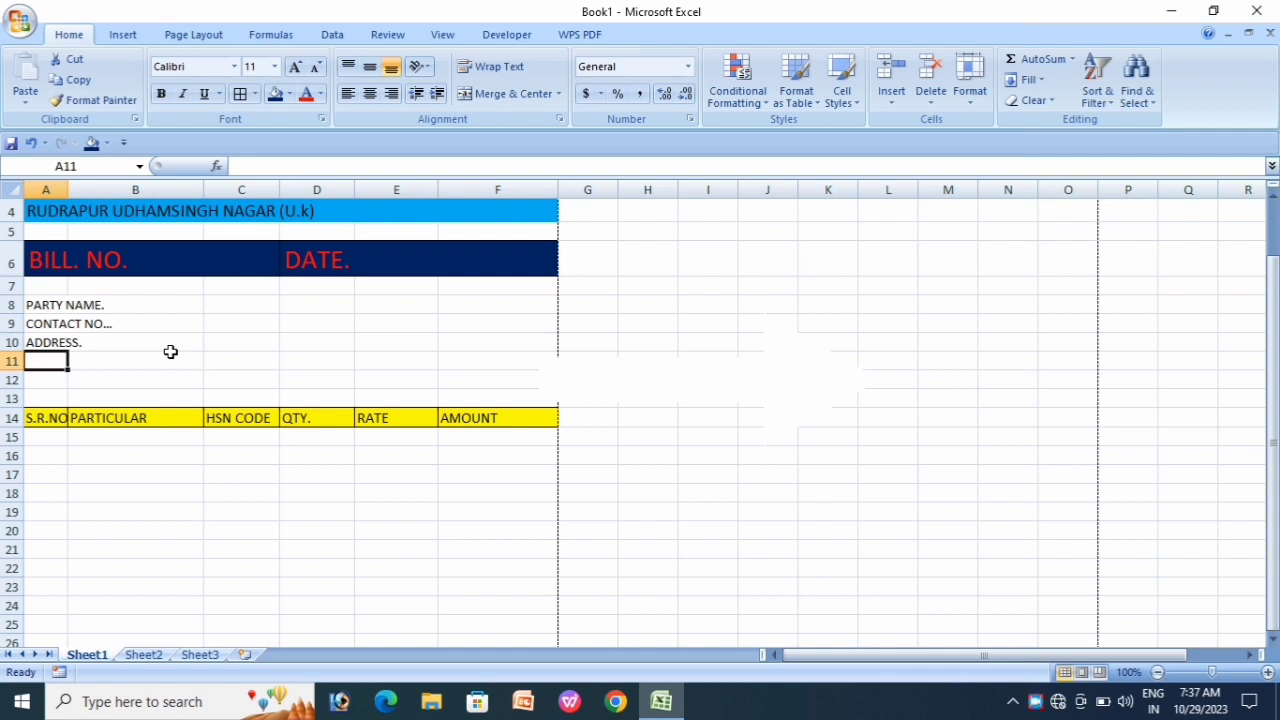
type("GSTIN.")
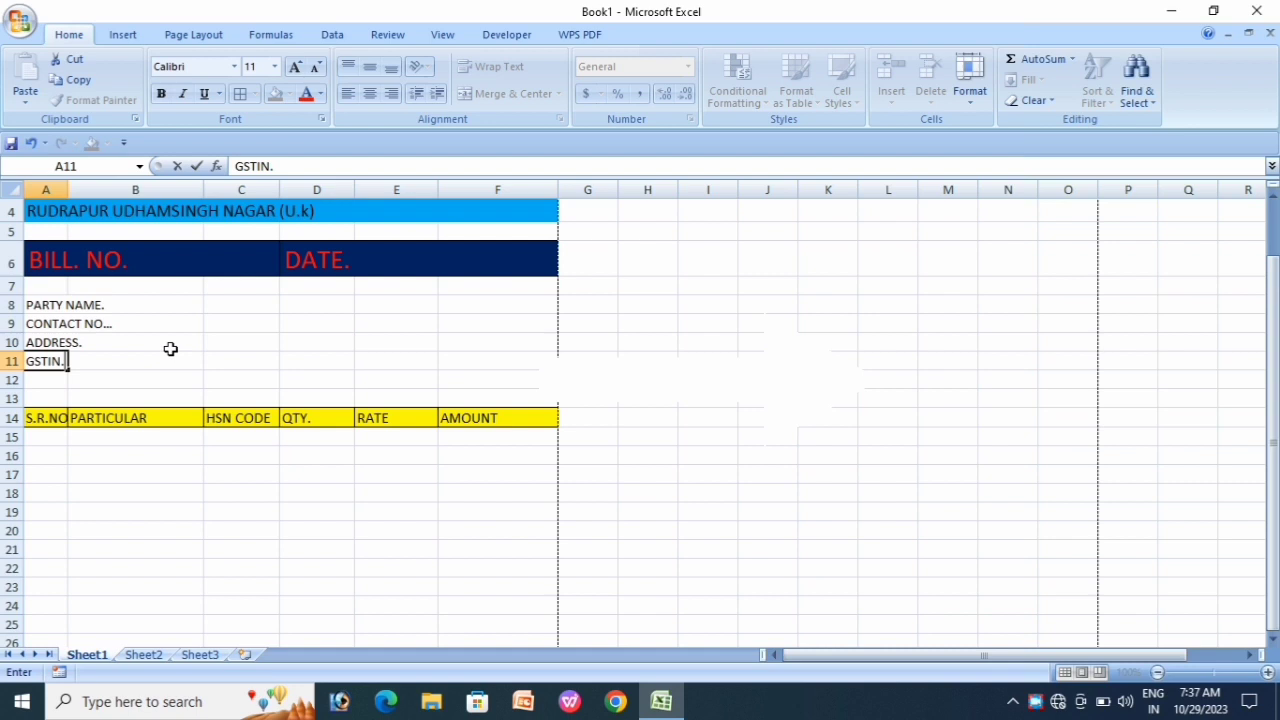
key("Return")
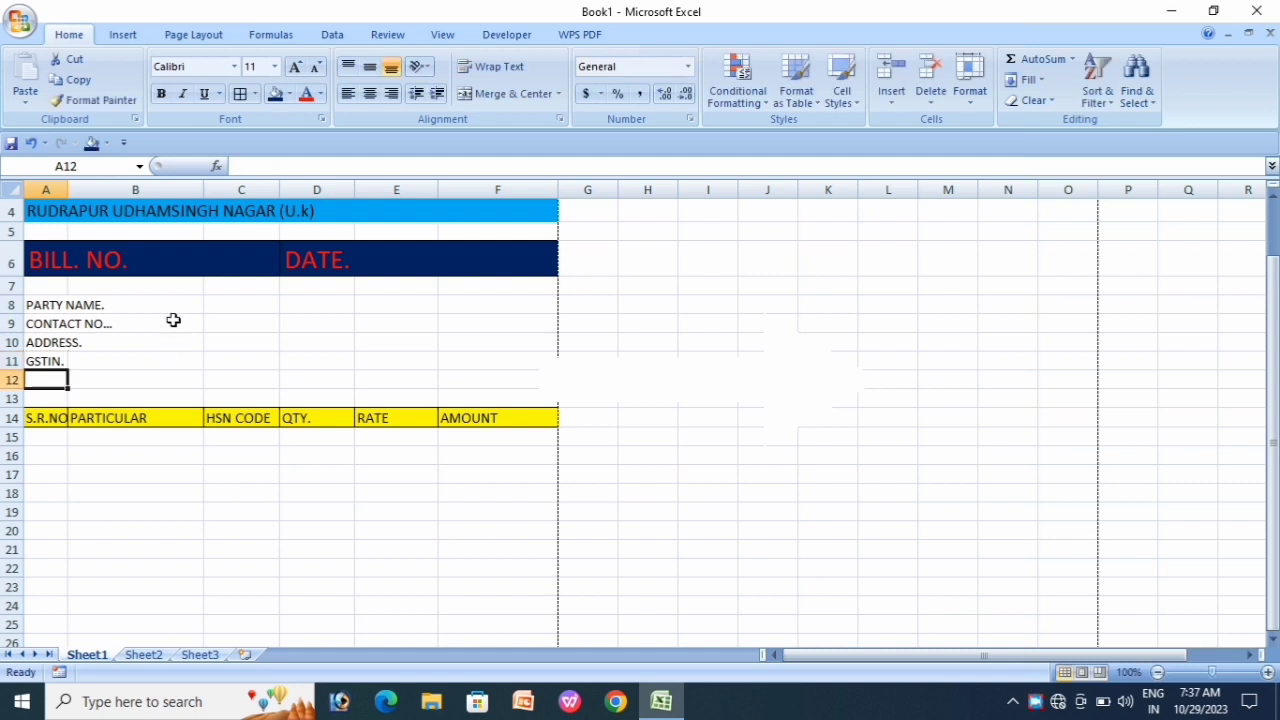
Step: Merge each party-detail row 8–11 across to column F with Merge Across
left_click(183, 337)
left_click_drag(50, 304, 470, 355)
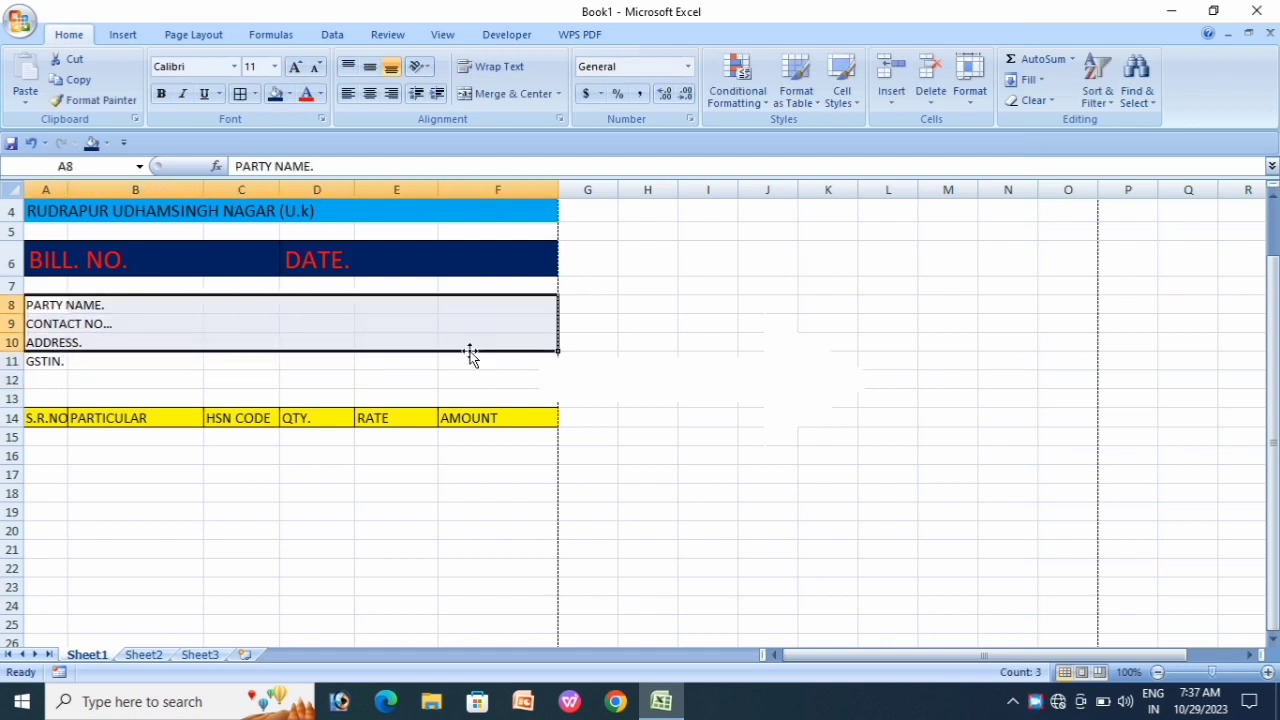
left_click_drag(60, 304, 486, 363)
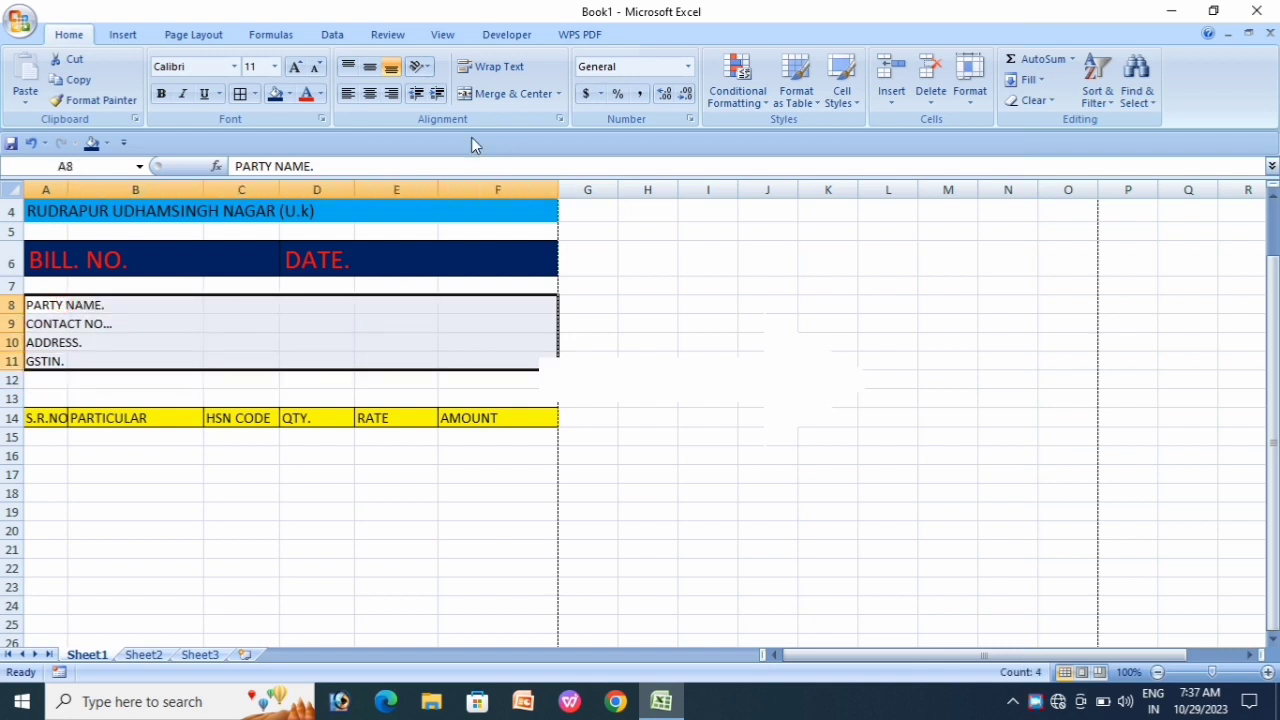
left_click(558, 94)
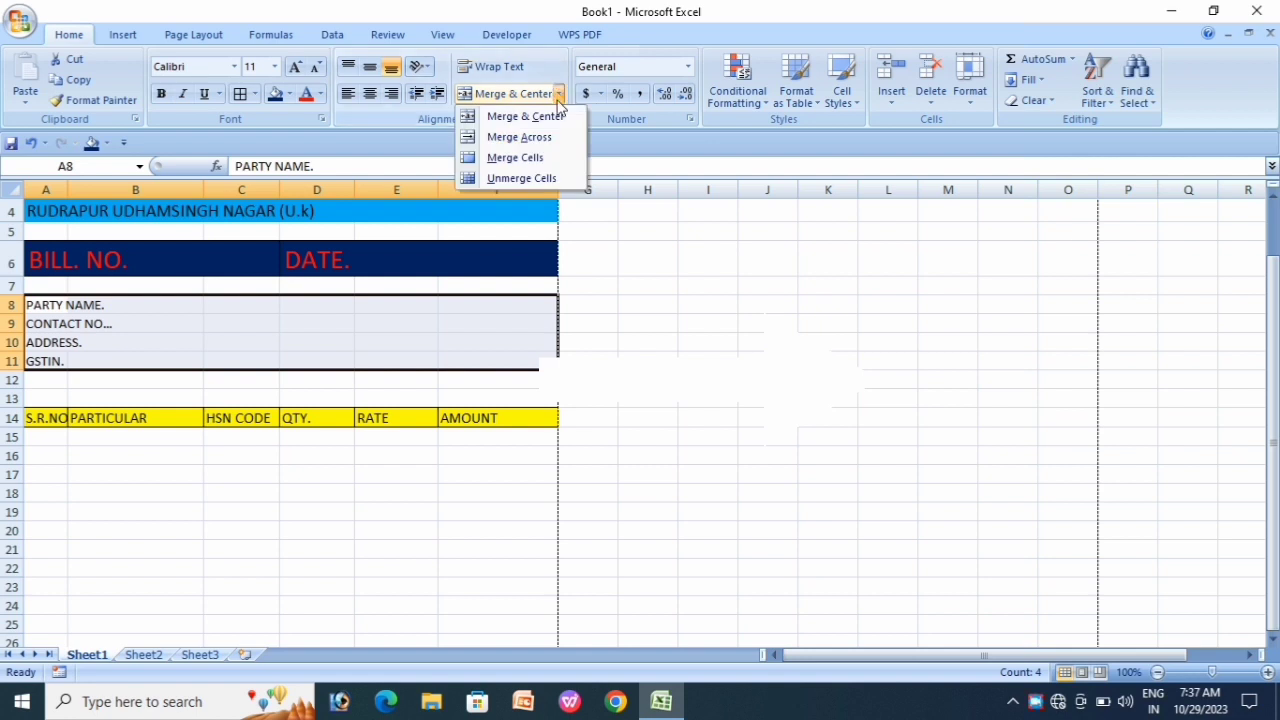
left_click(520, 140)
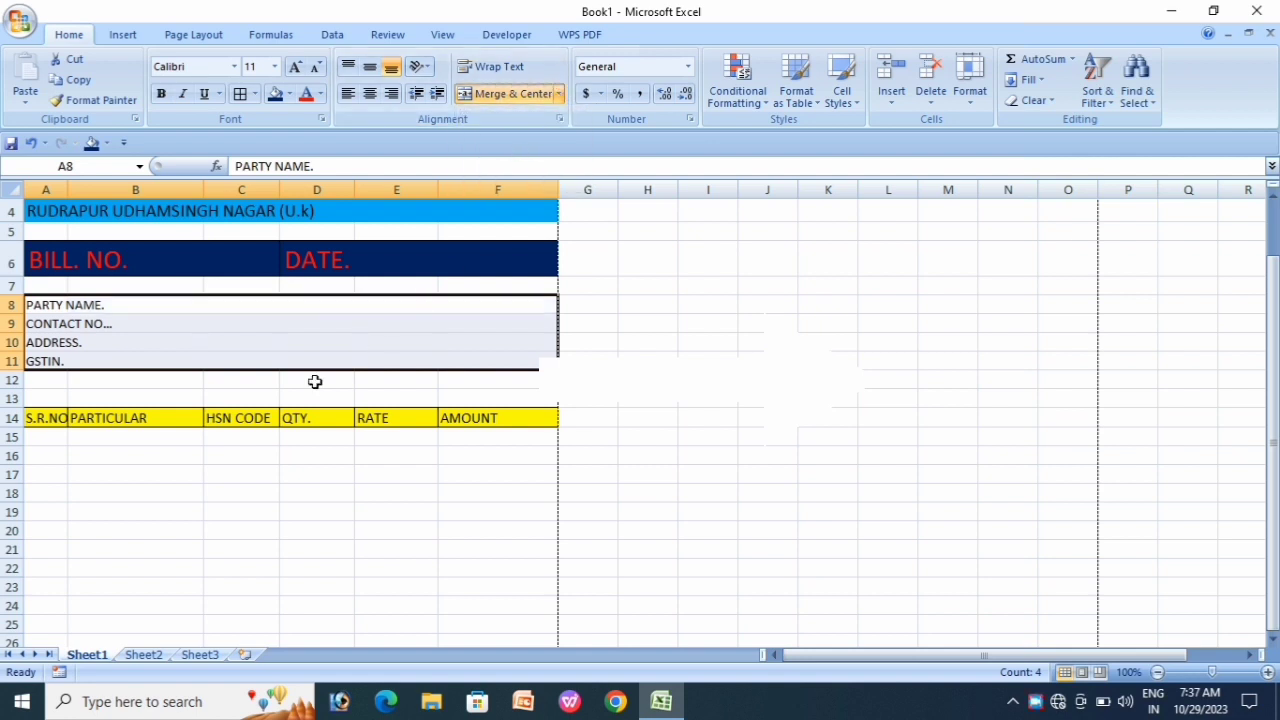
left_click(258, 401)
Step: Apply an outside border around the merged party-details block A8:F11
left_click_drag(60, 305, 74, 356)
left_click(255, 94)
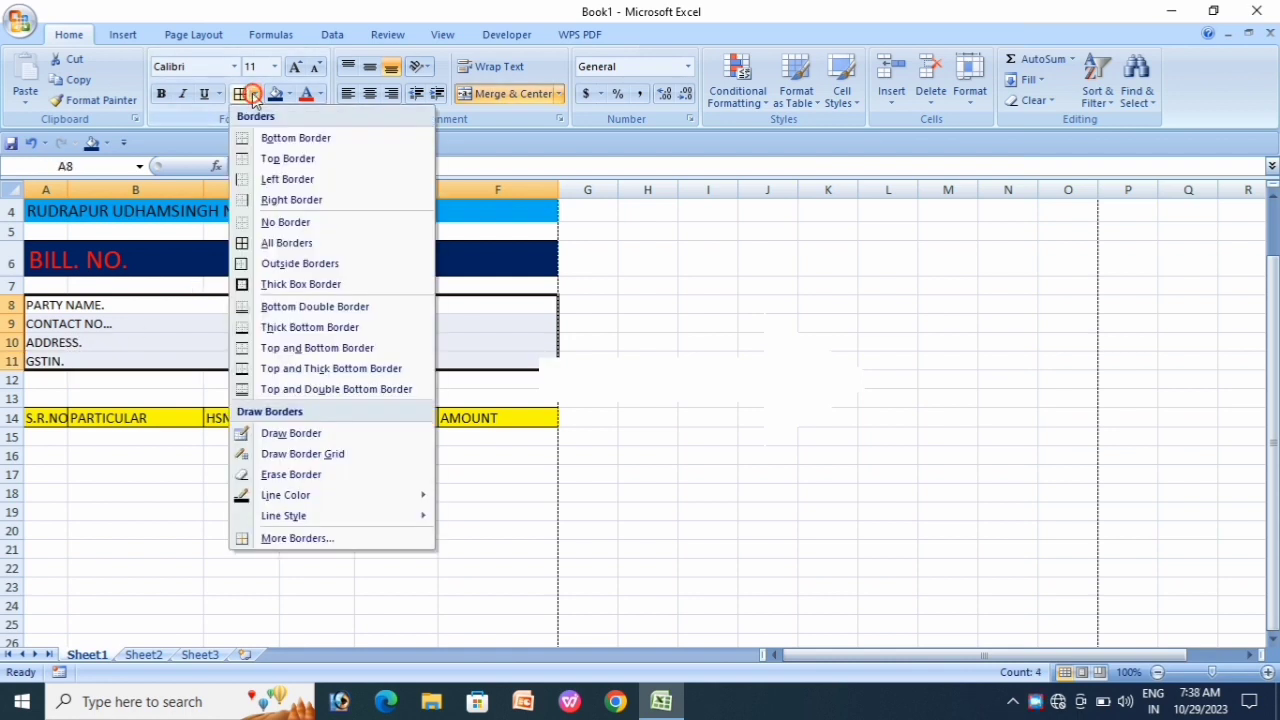
left_click(255, 264)
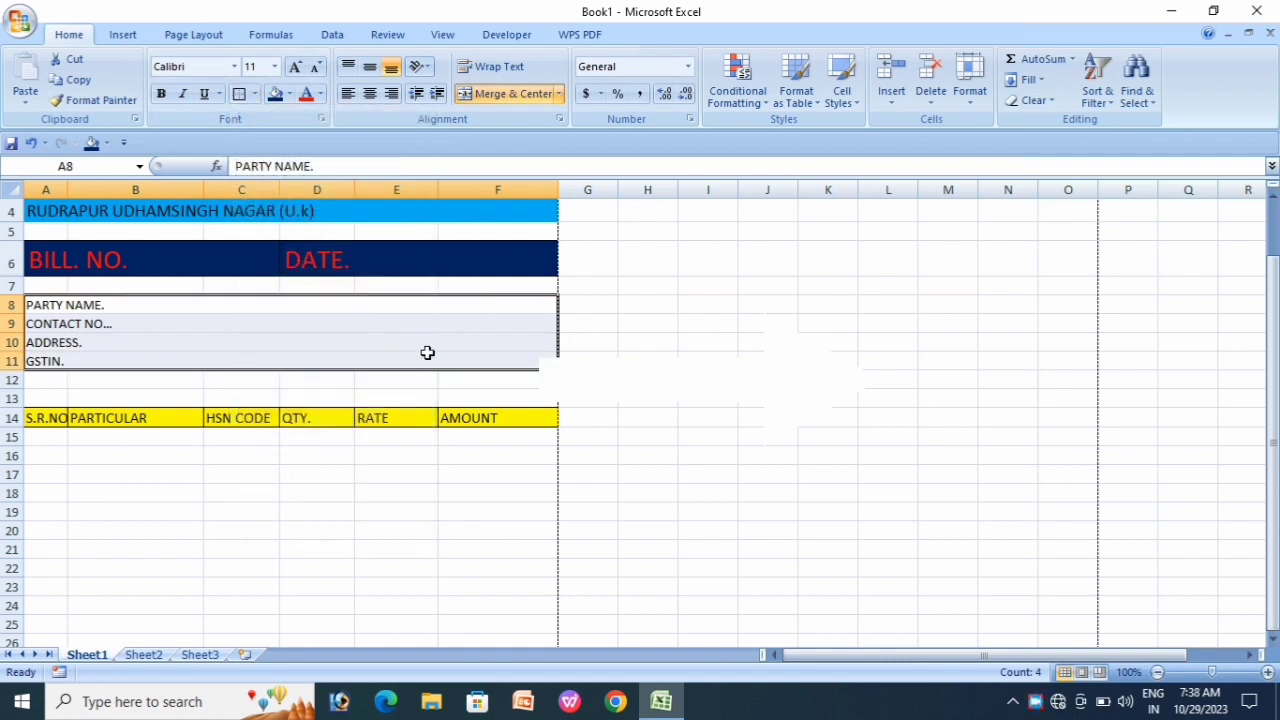
left_click(572, 417)
scroll(215, 423, "down", 2)
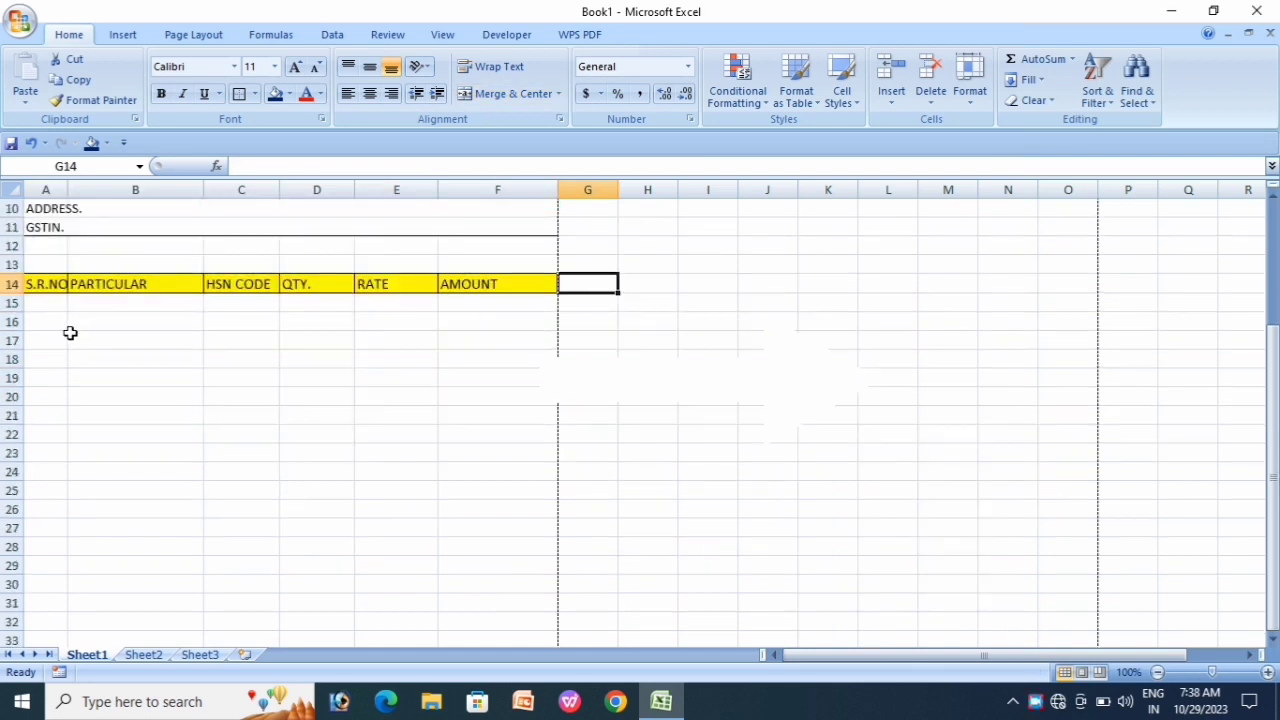
Step: Enter serial numbers 1 and 2 in cells A16 and A17
left_click(168, 380)
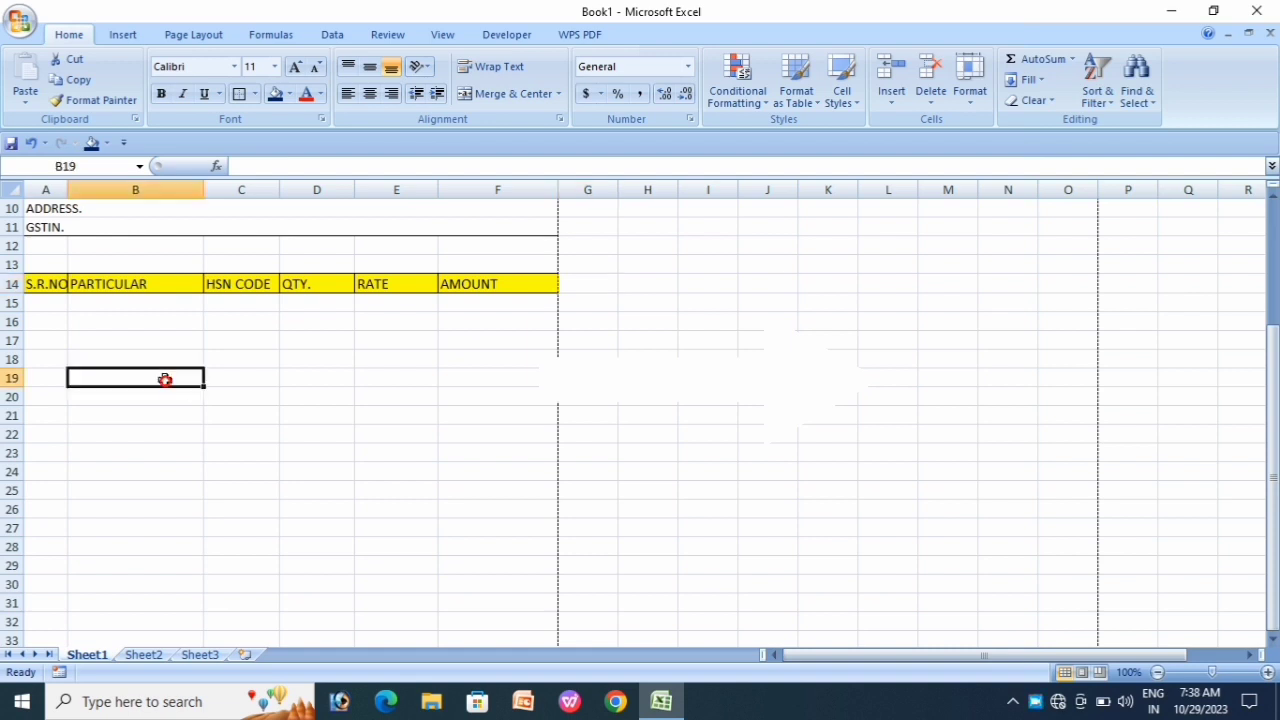
left_click(49, 314)
left_click(49, 303)
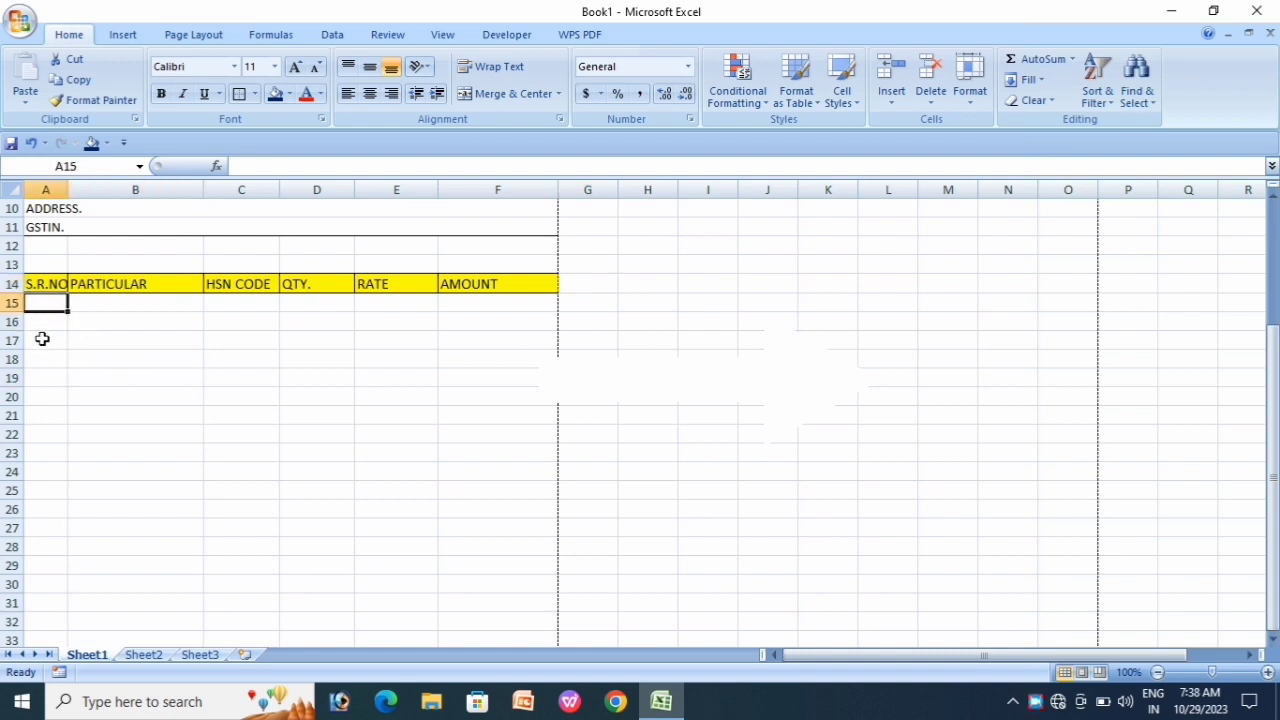
left_click(40, 321)
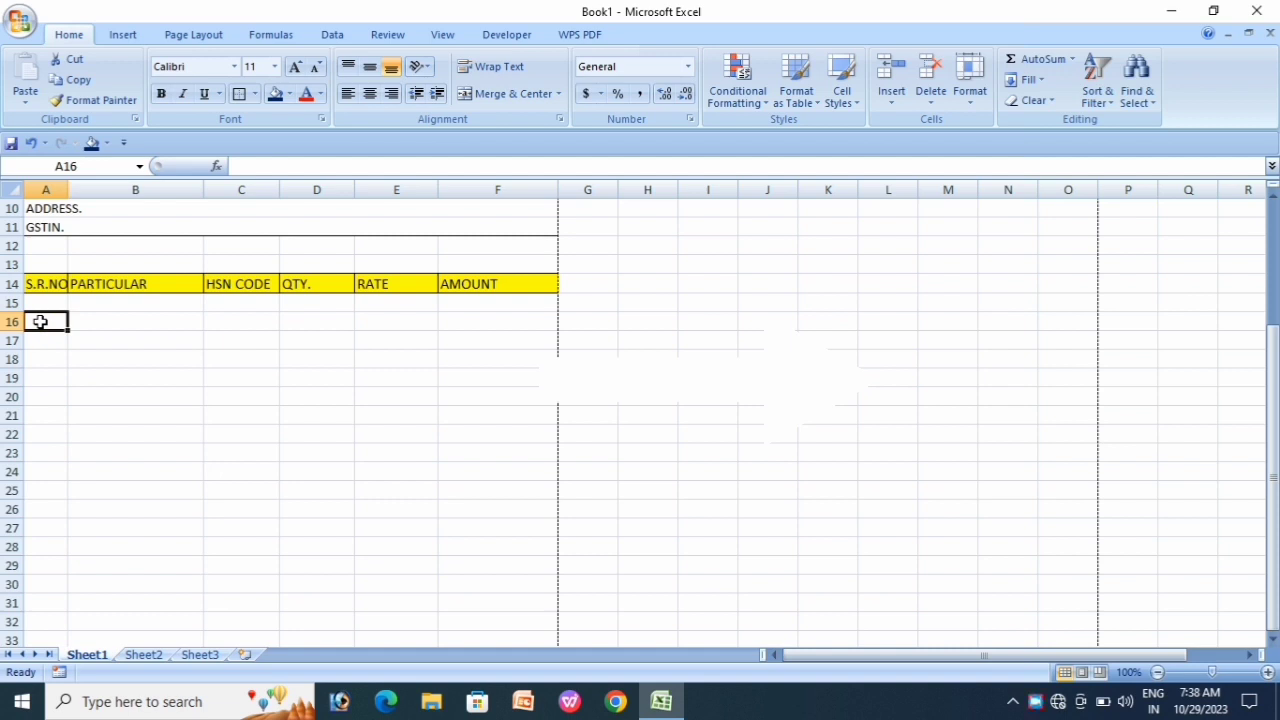
type("1")
key("Return")
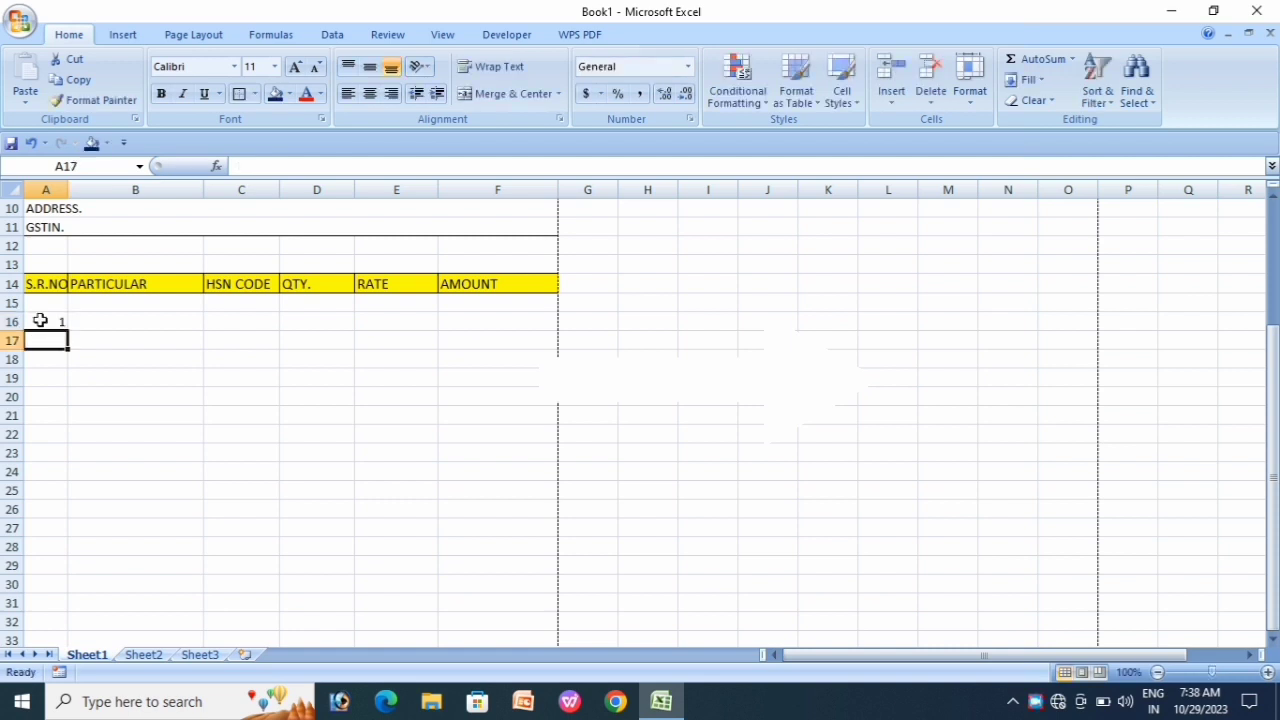
type("2")
key("Return")
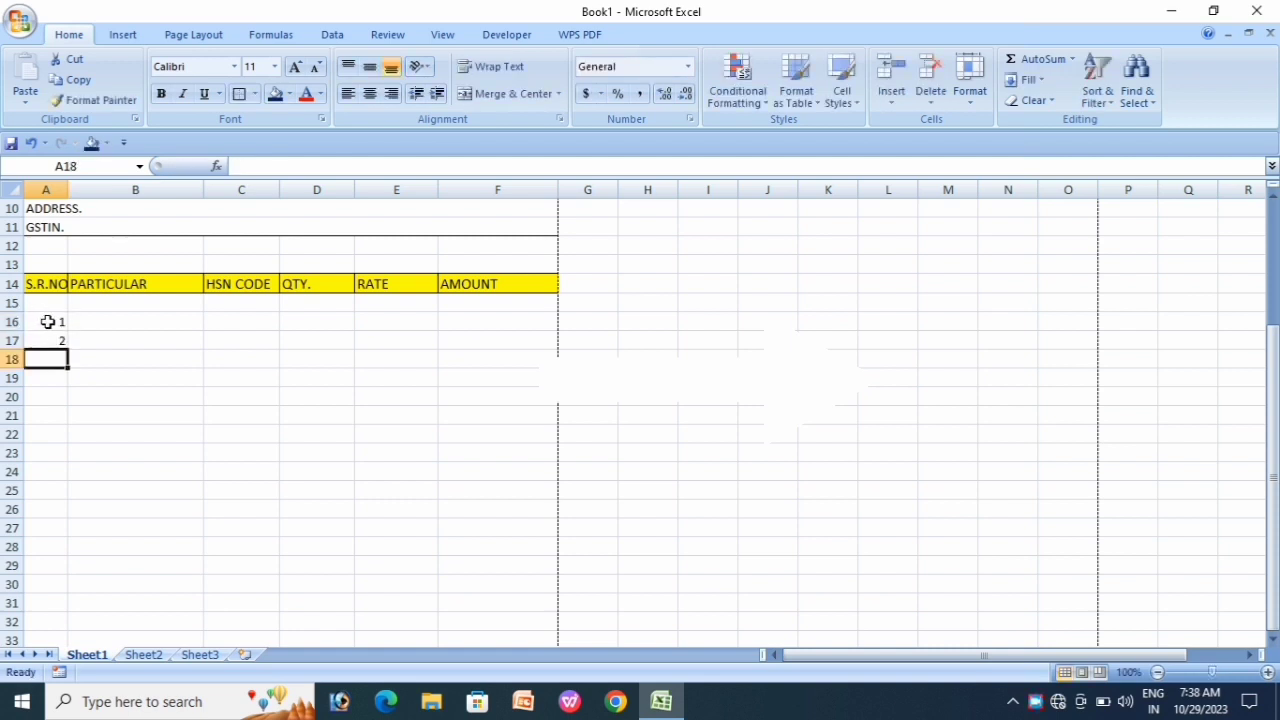
Step: Extend the series from A16:A17 down to 15 in A30 using the fill handle
left_click(47, 321)
left_click_drag(47, 321, 47, 338)
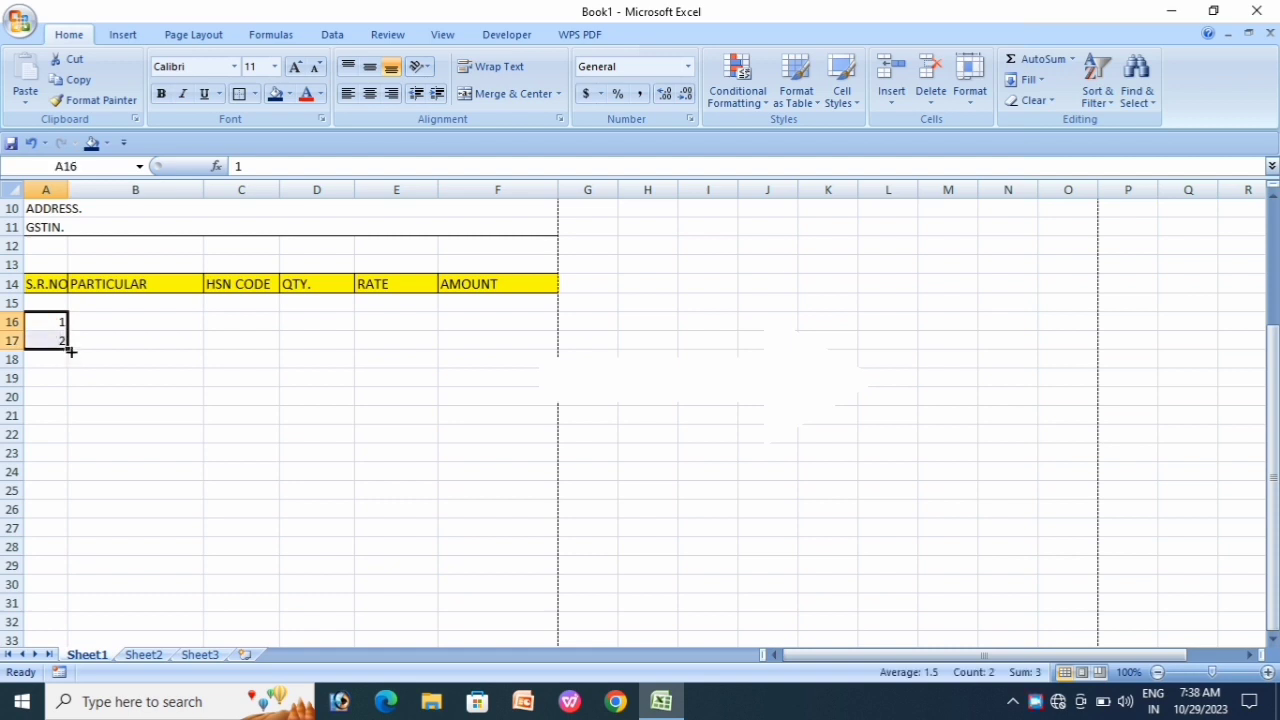
left_click_drag(71, 355, 86, 586)
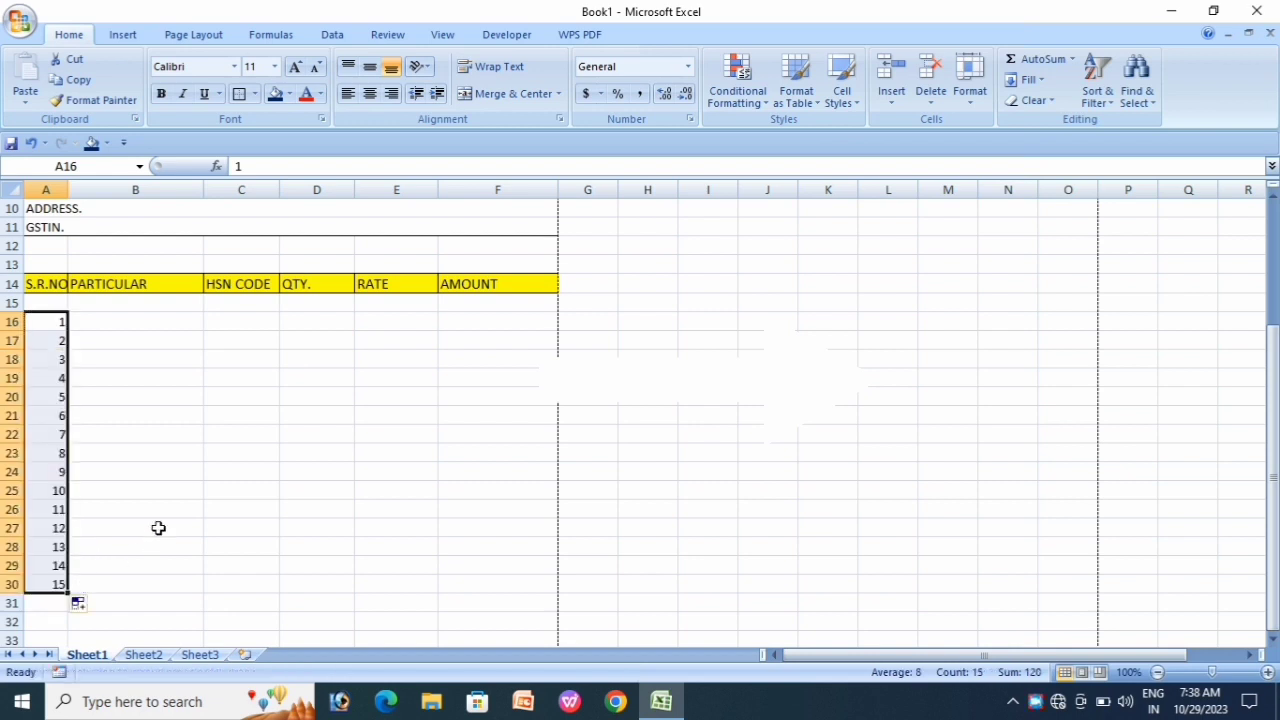
left_click(168, 400)
left_click(121, 321)
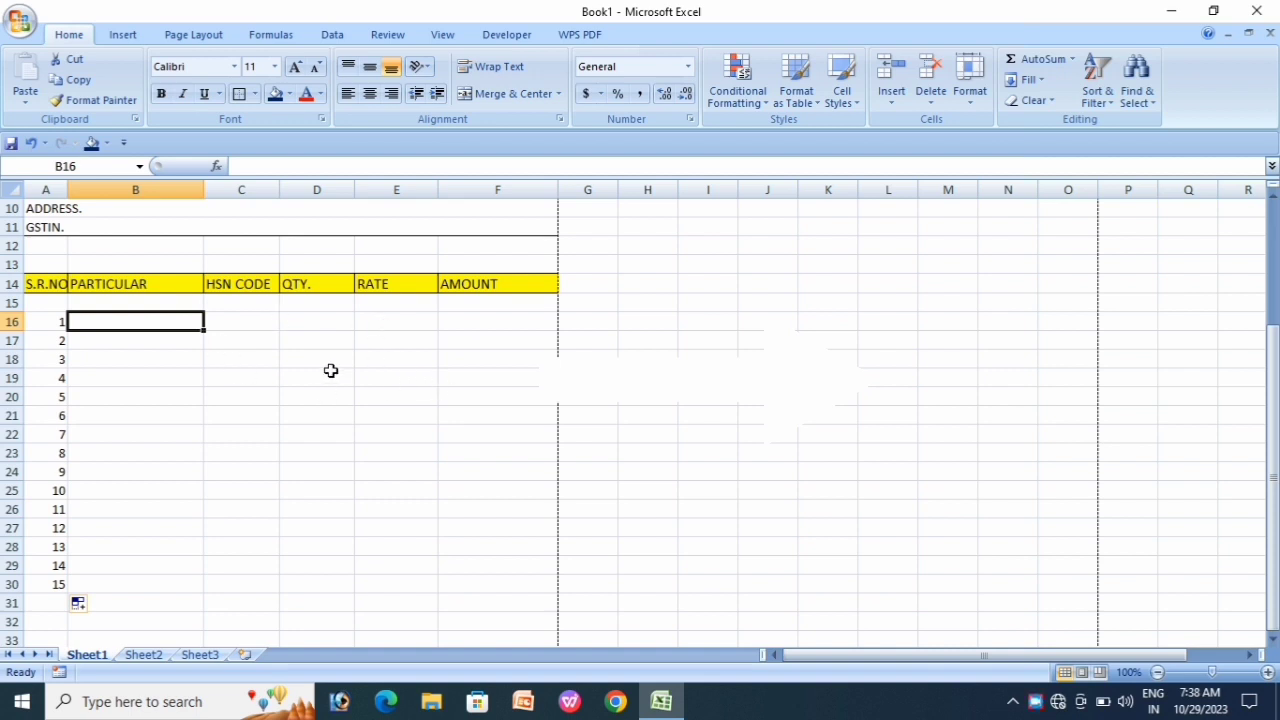
Step: Put an outside border around the S.R.NO column, A14 to A30
left_click(262, 380)
scroll(446, 432, "down", 3)
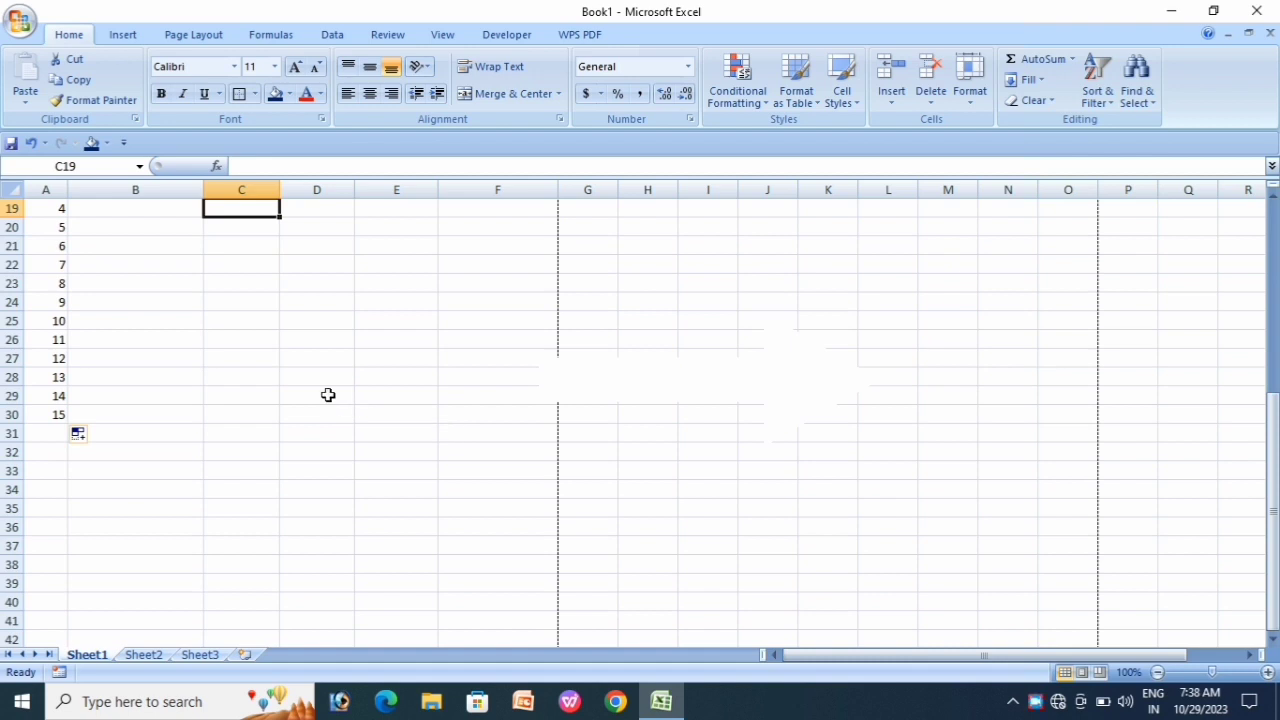
scroll(420, 454, "up", 4)
left_click(420, 454)
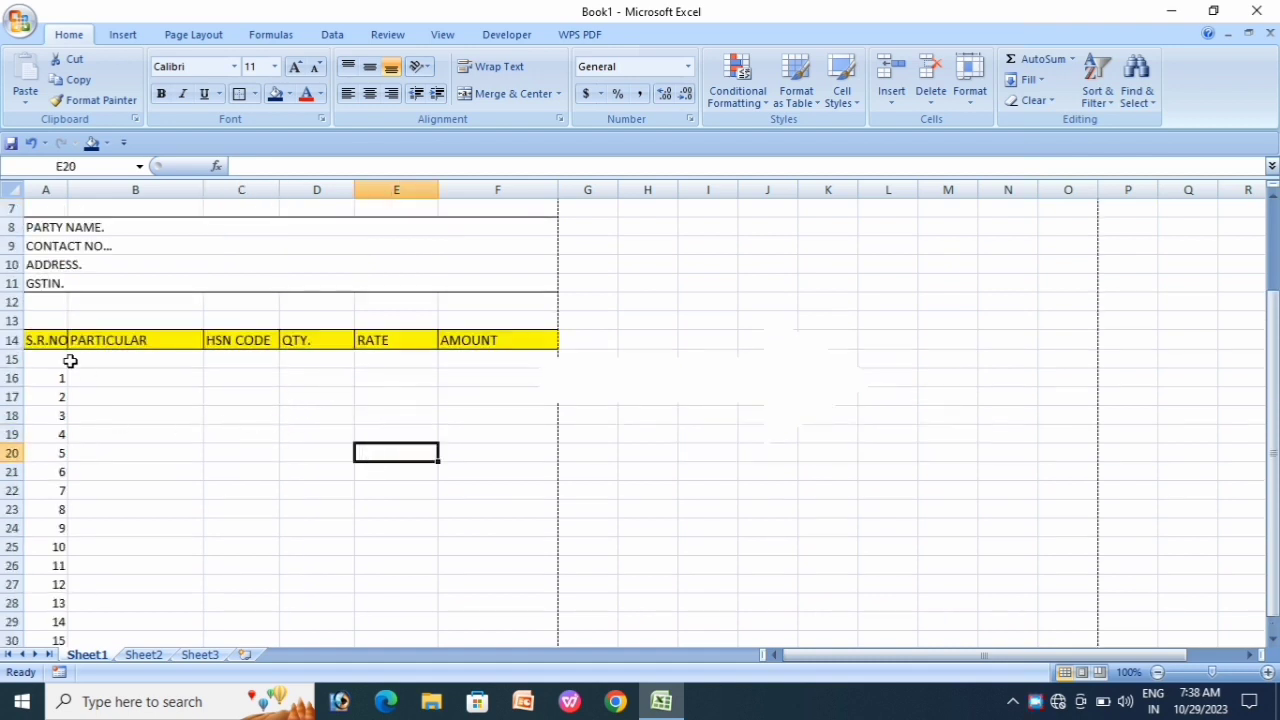
scroll(138, 380, "up", 1)
scroll(138, 380, "up", 1)
scroll(135, 378, "down", 3)
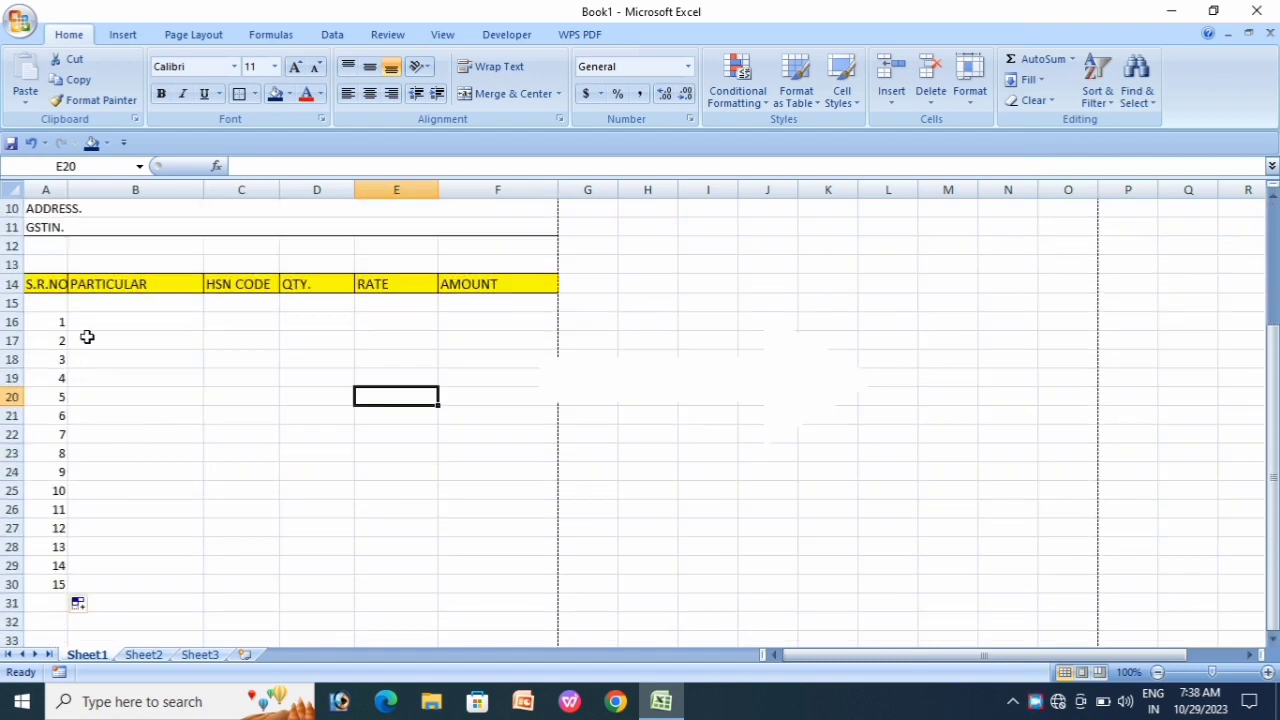
left_click_drag(48, 284, 55, 590)
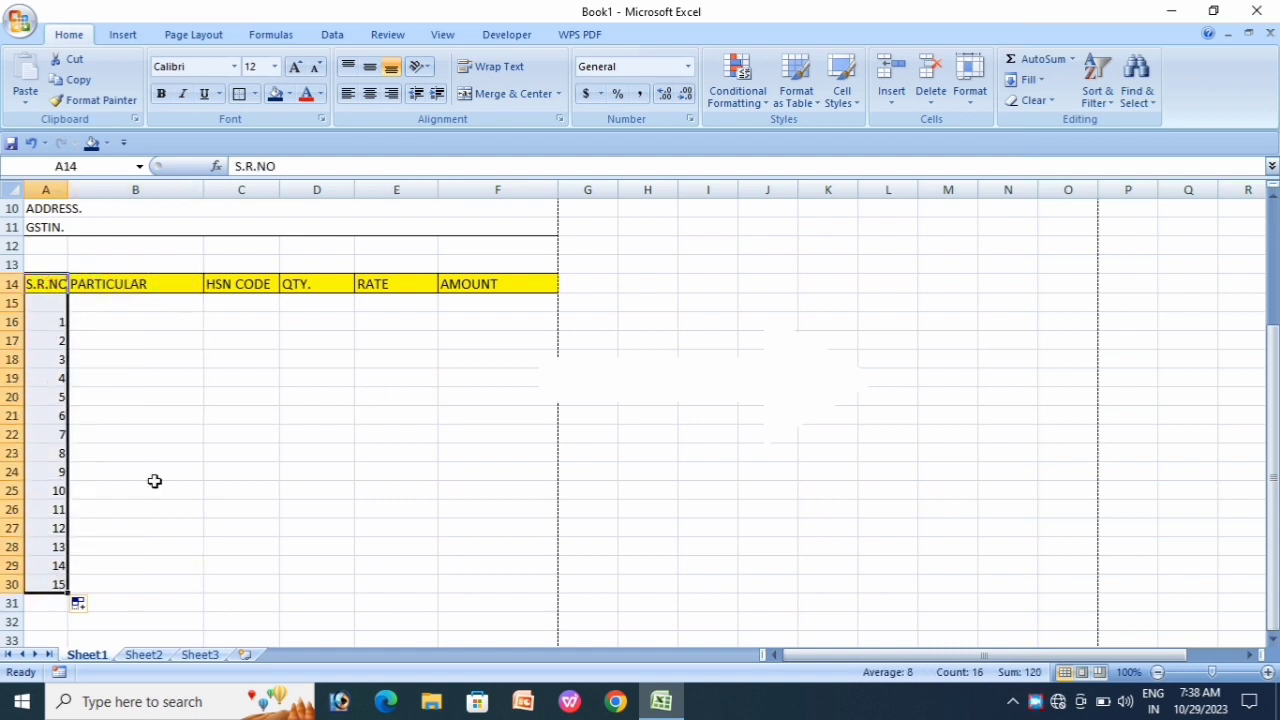
left_click(256, 93)
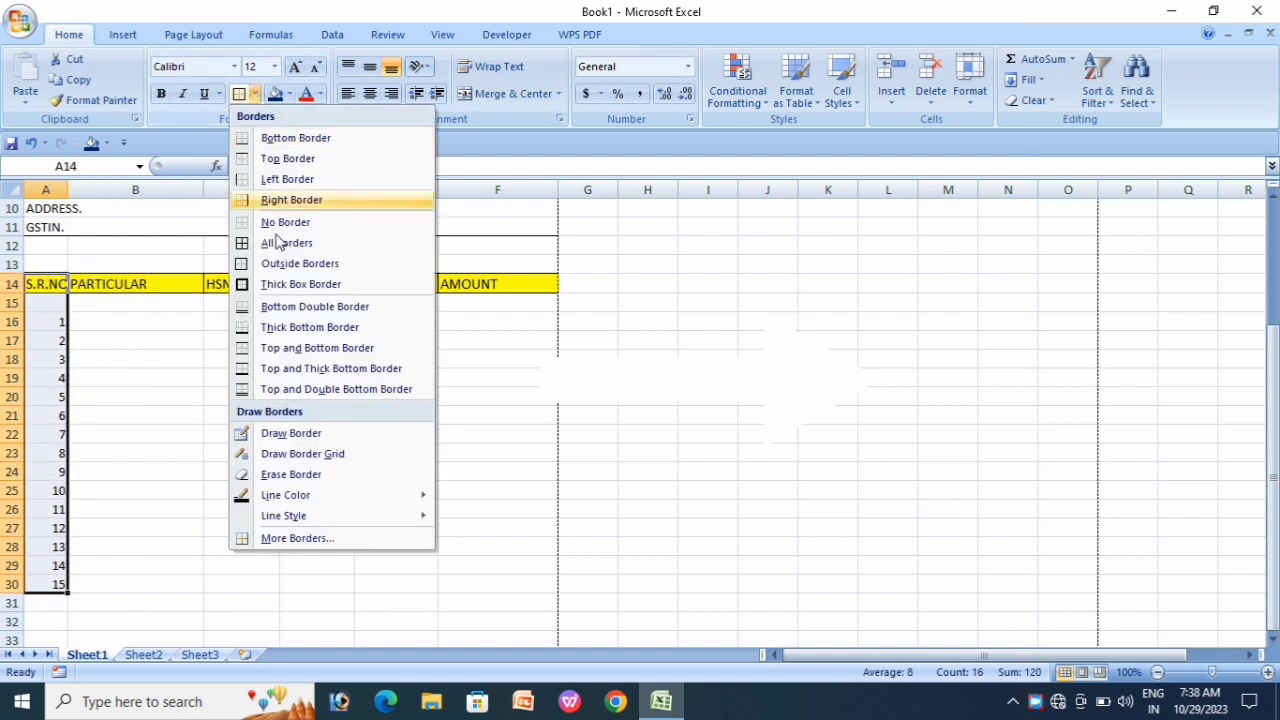
left_click(238, 260)
Step: Outline the remaining item columns, including HSN CODE, QTY., RATE and AMOUNT, down to row 30
left_click(200, 376)
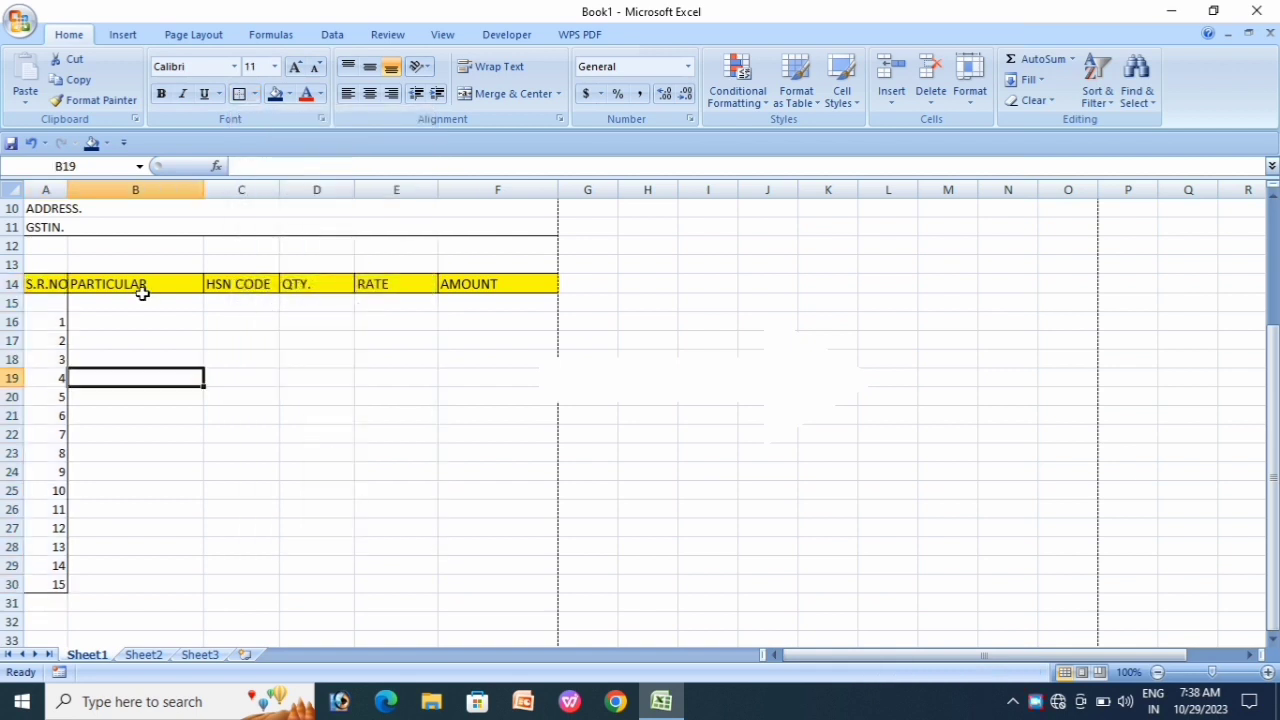
left_click_drag(136, 291, 160, 580)
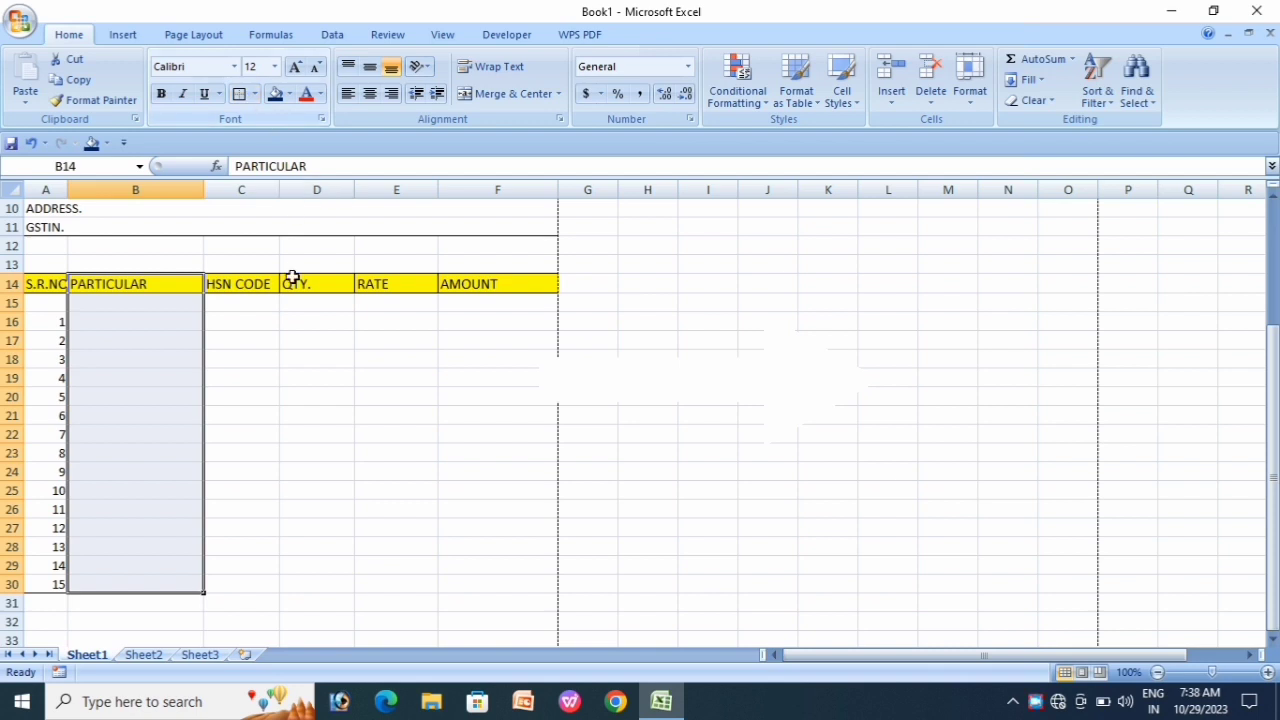
left_click_drag(255, 285, 260, 584)
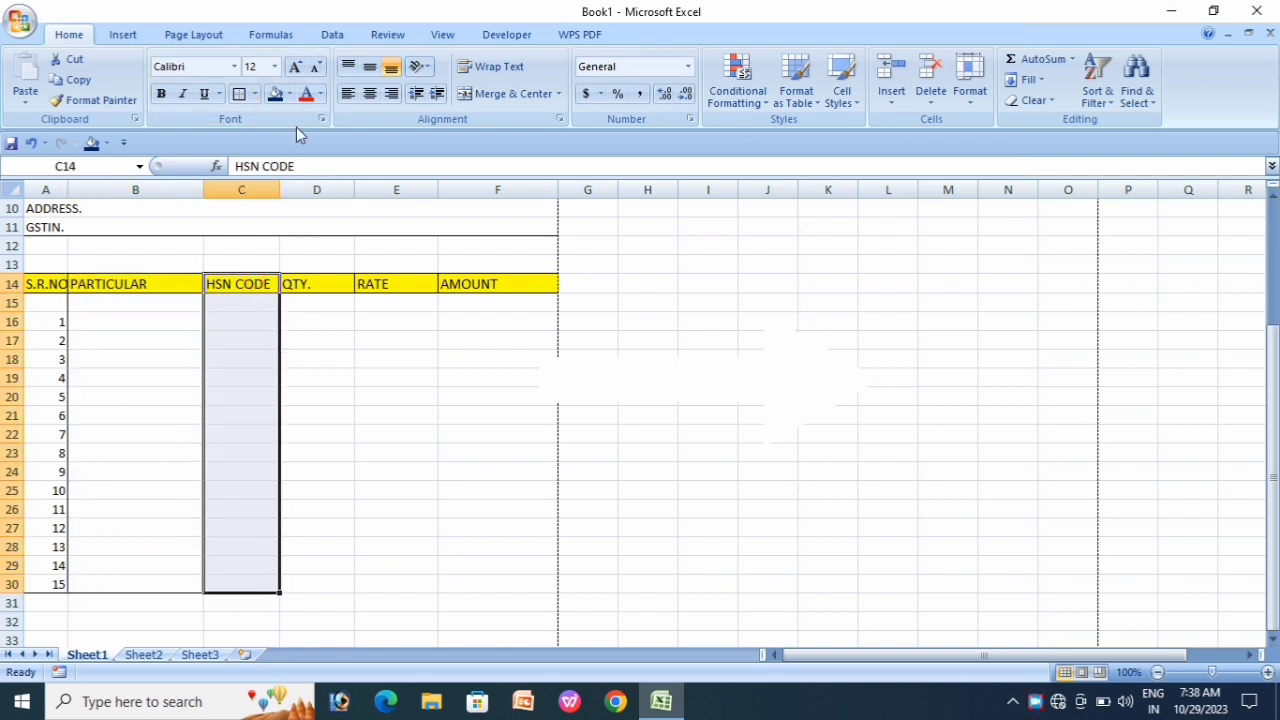
left_click(240, 93)
left_click_drag(323, 284, 331, 584)
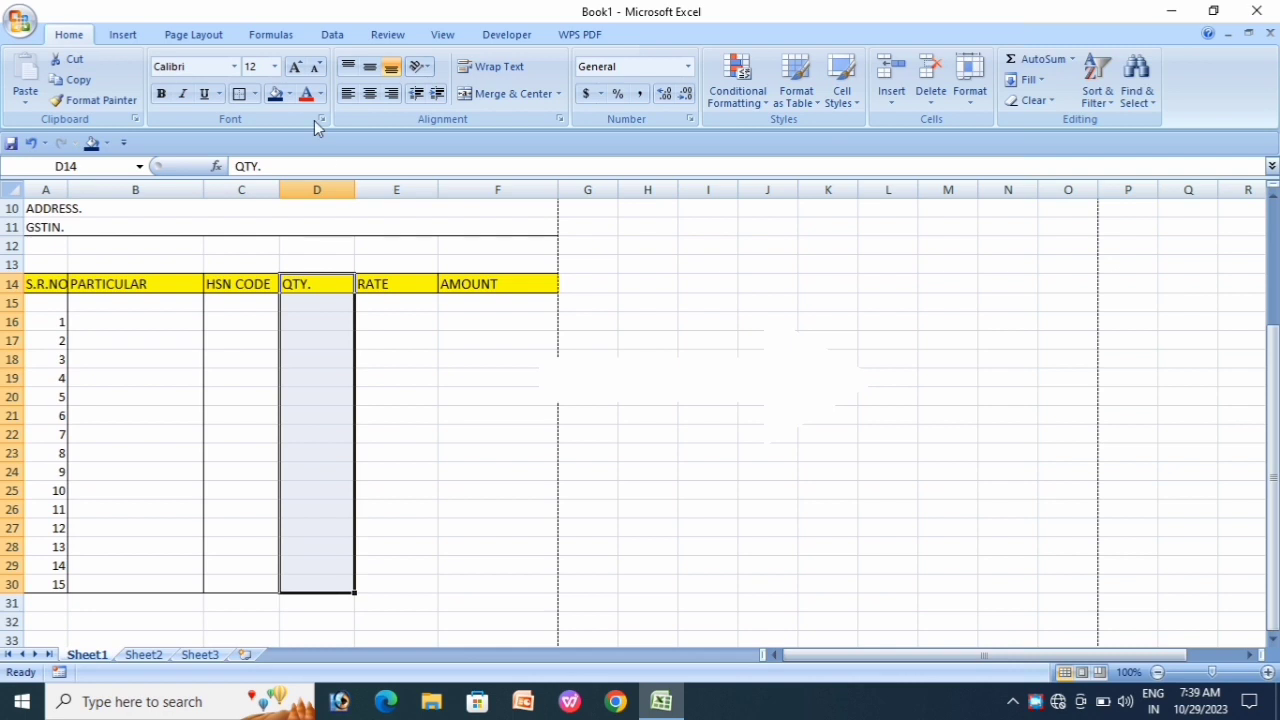
left_click(239, 93)
left_click_drag(414, 283, 430, 585)
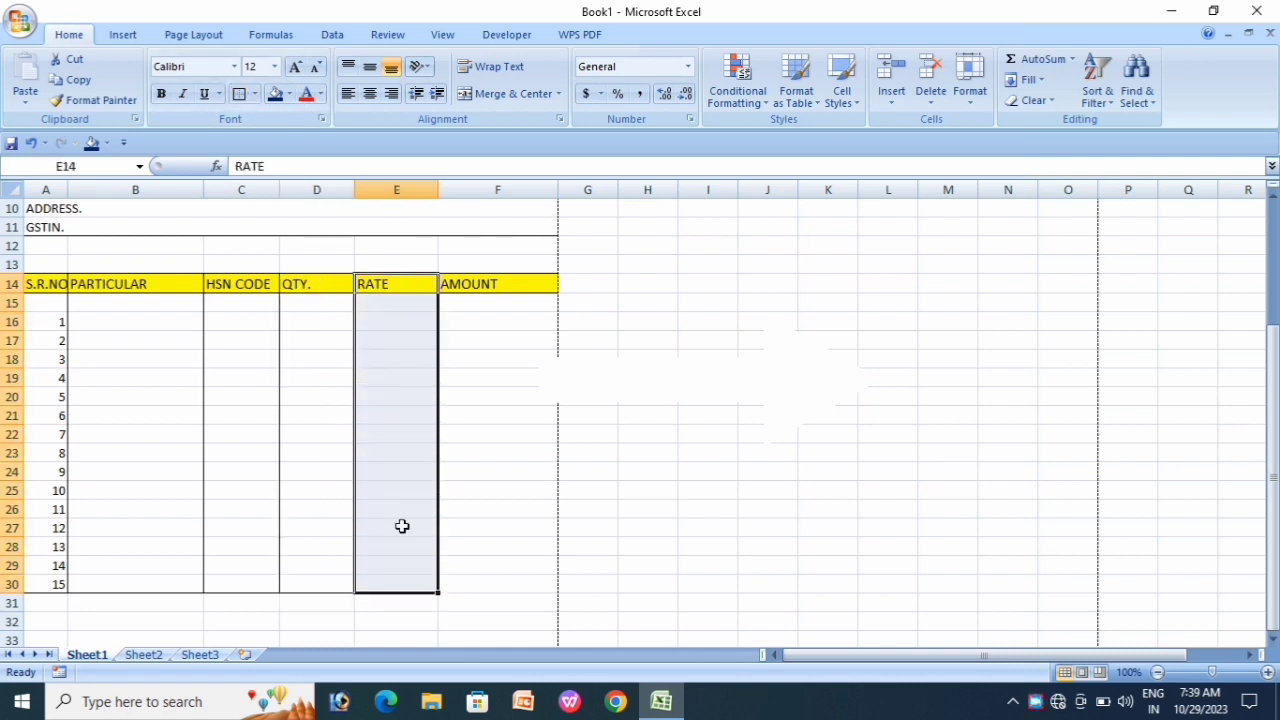
left_click(239, 93)
left_click_drag(497, 288, 526, 584)
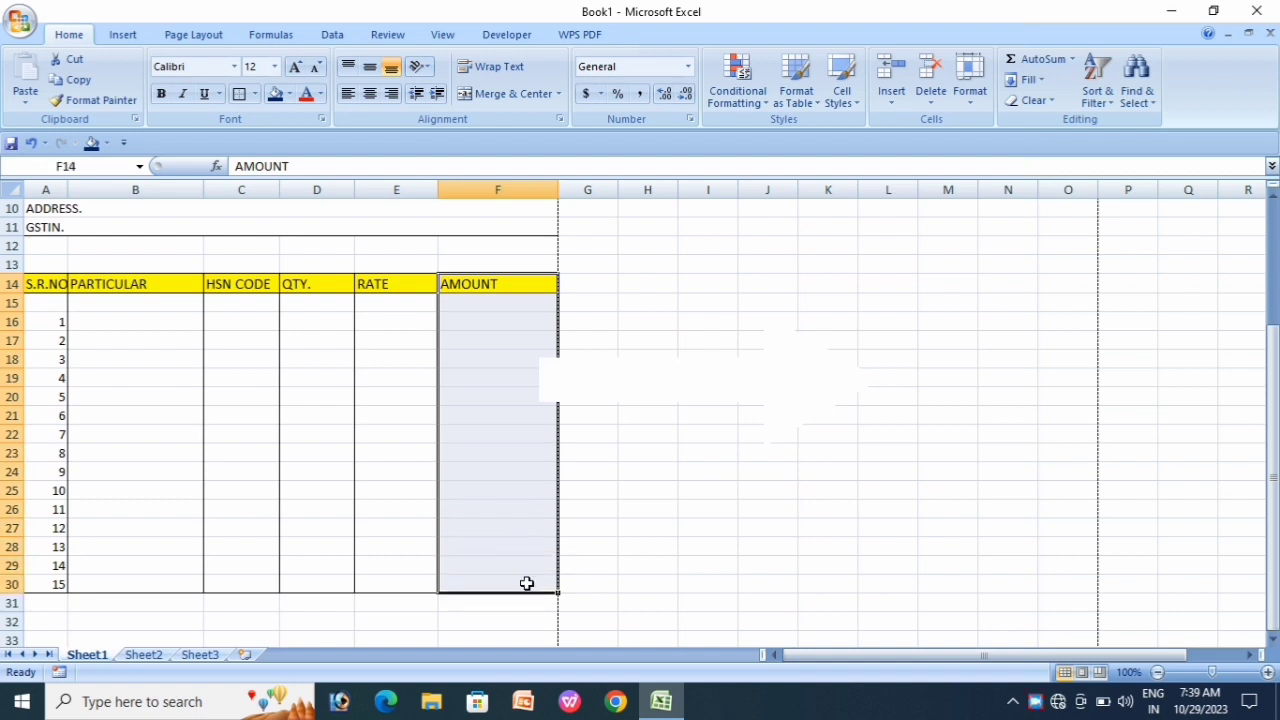
left_click(239, 93)
left_click(420, 437)
scroll(286, 419, "up", 3)
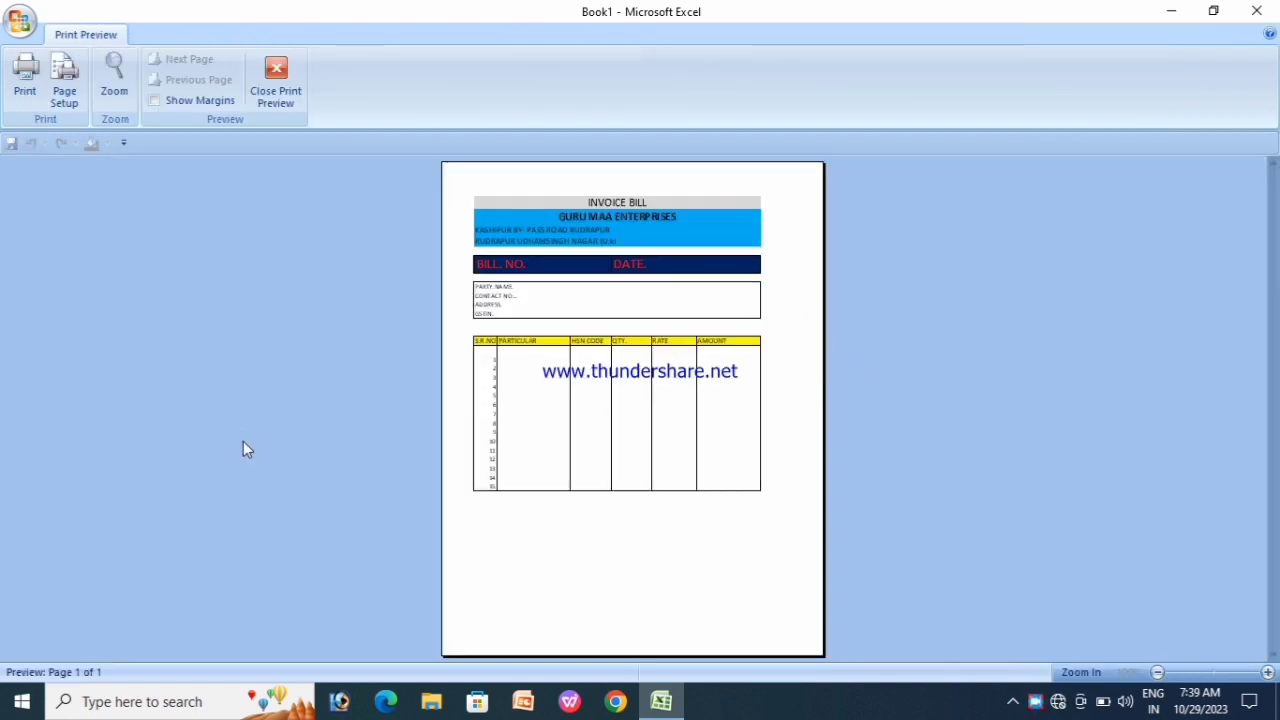
left_click(557, 349)
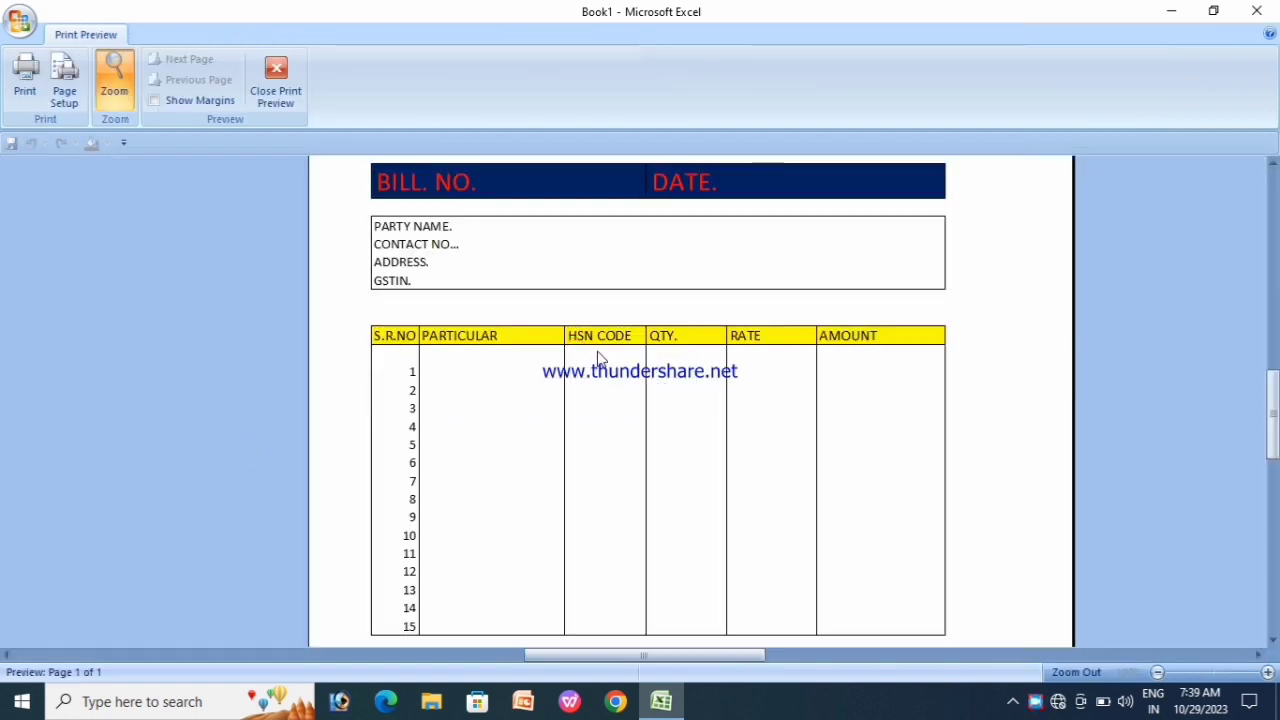
scroll(600, 357, "up", 3)
scroll(797, 449, "down", 5)
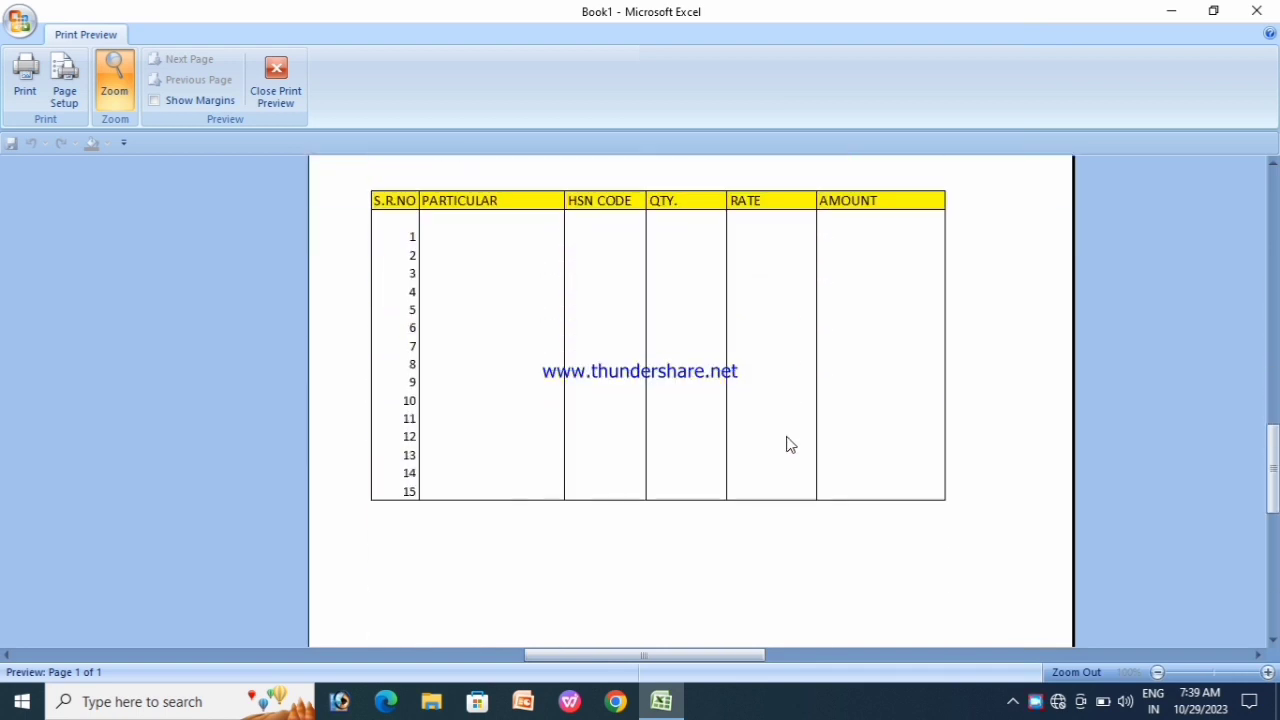
scroll(752, 428, "up", 1)
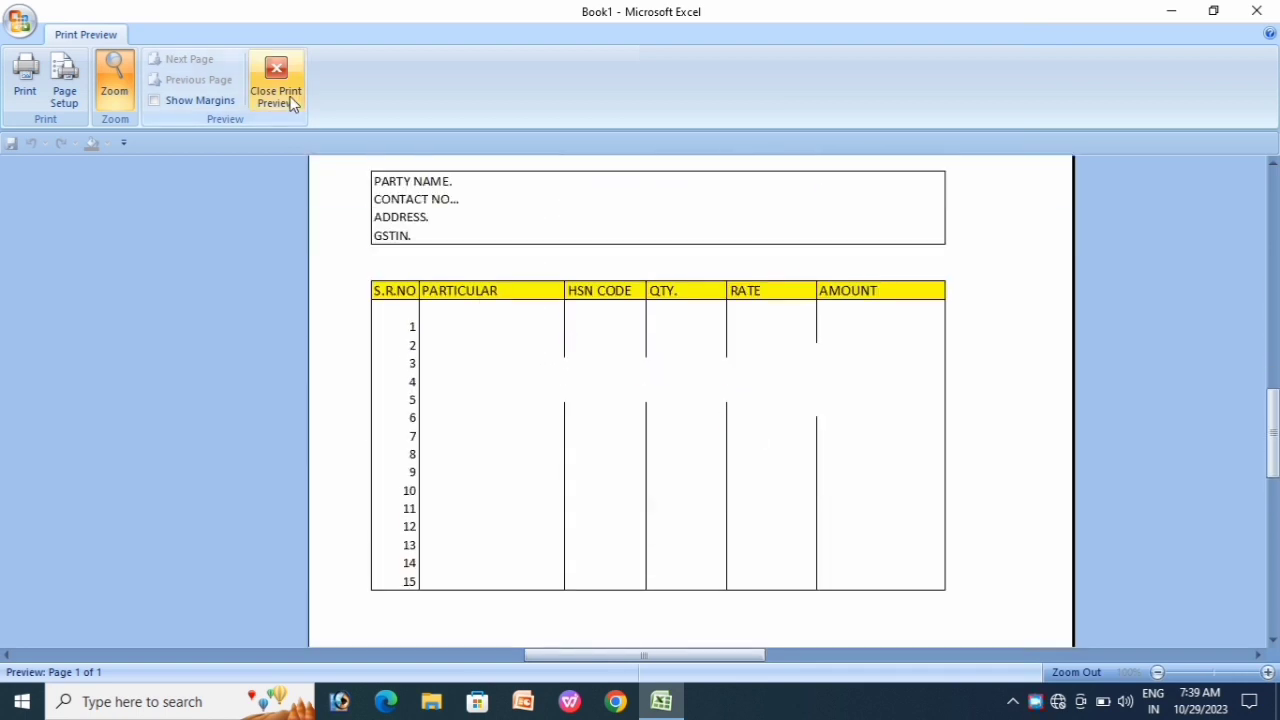
left_click(283, 95)
left_click(400, 478)
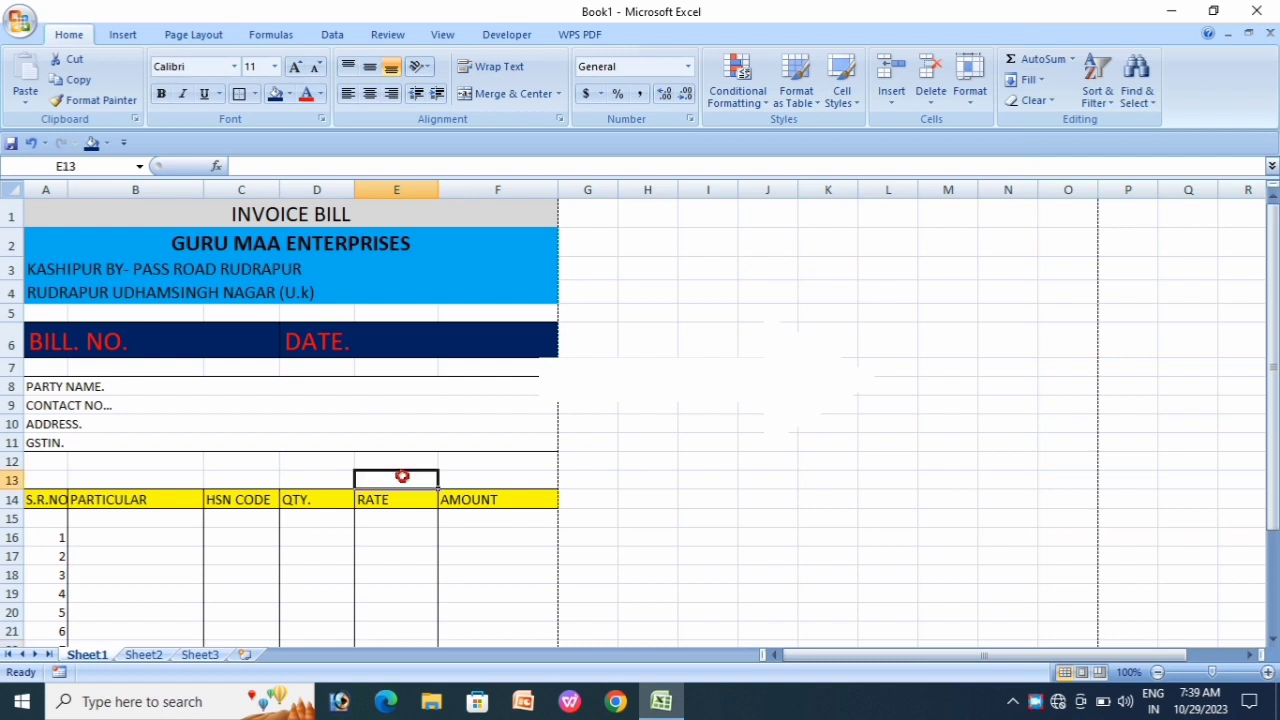
Step: Box the company name and address rows A2:F4 with an outside border
scroll(425, 455, "down", 6)
scroll(430, 443, "up", 6)
left_click(146, 213)
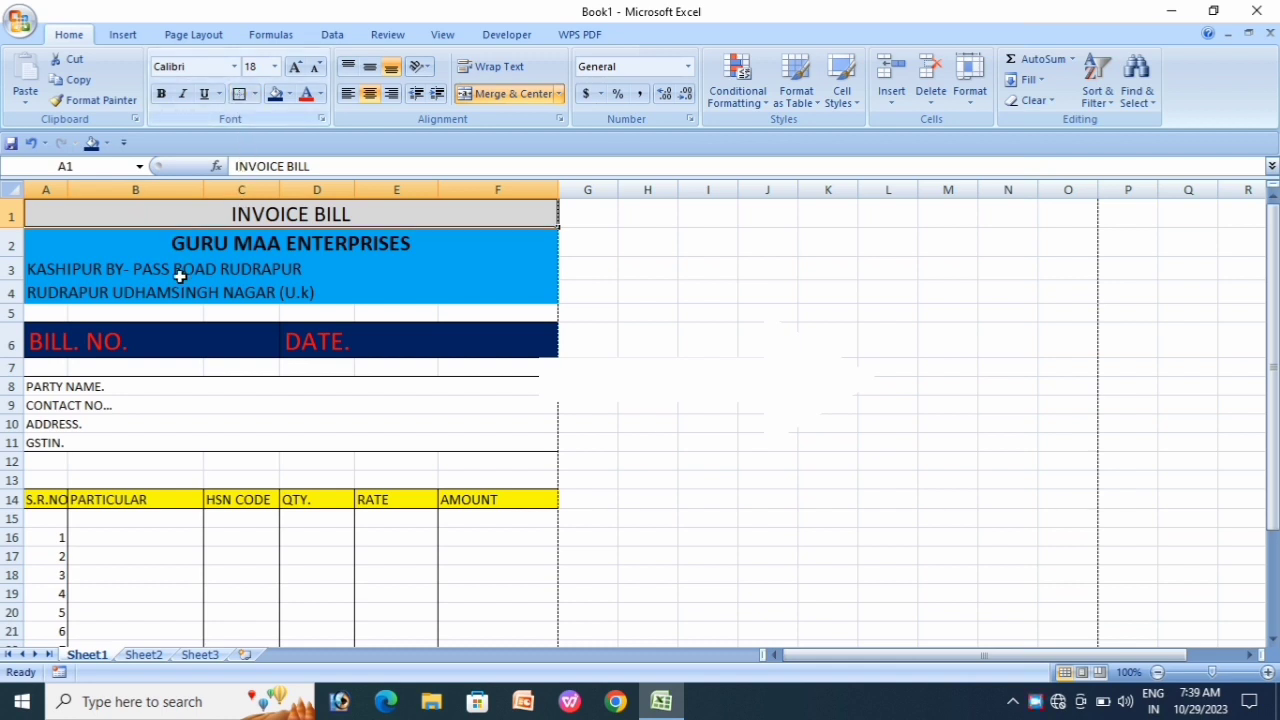
left_click_drag(78, 245, 79, 290)
left_click(239, 96)
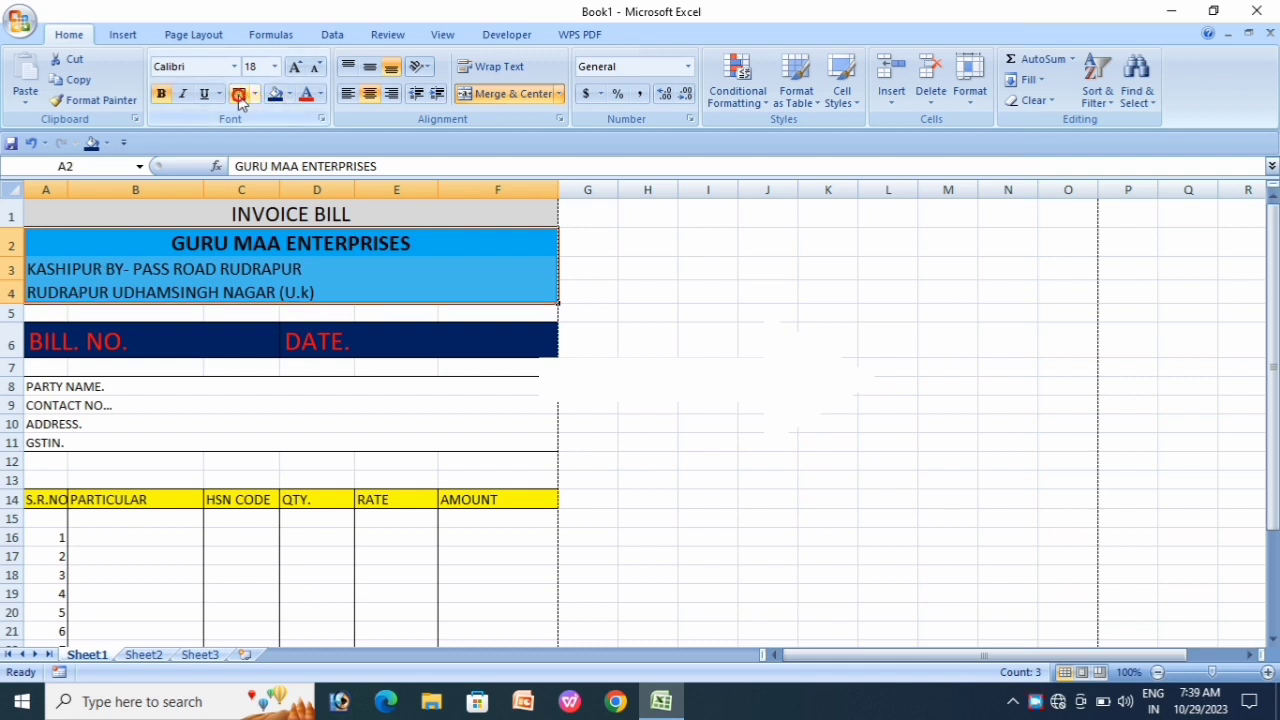
left_click(330, 458)
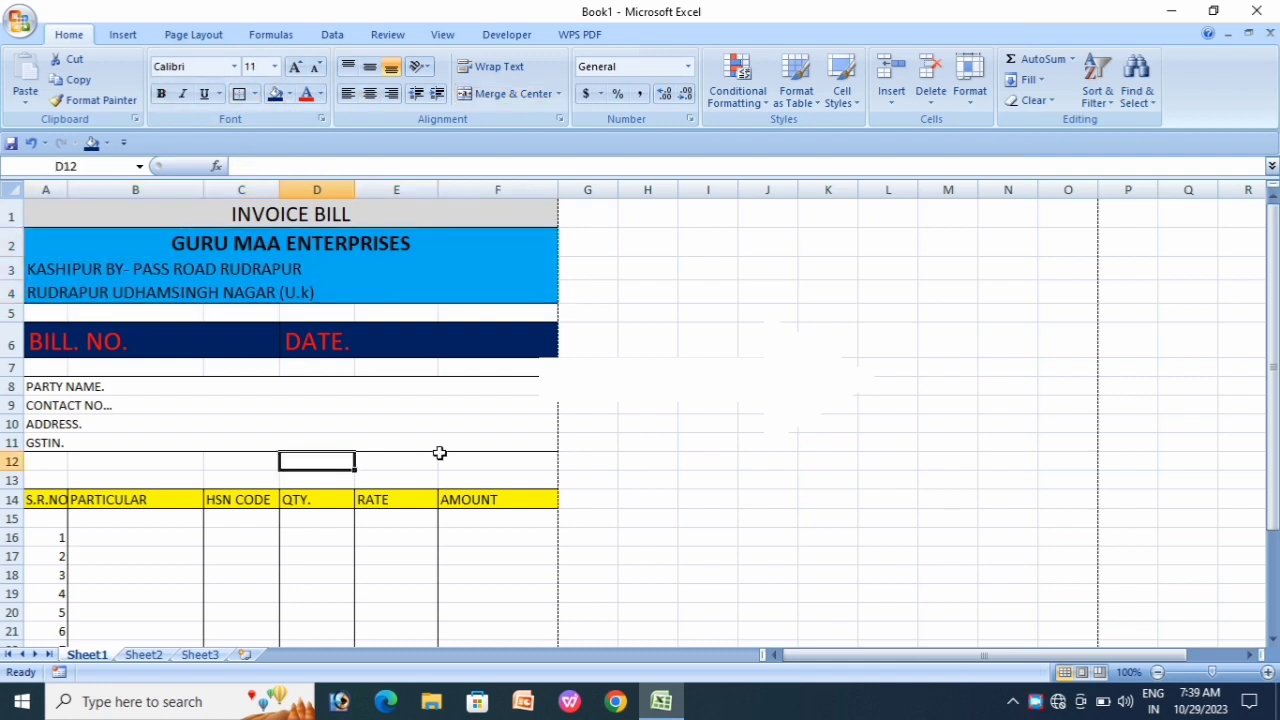
scroll(439, 453, "down", 6)
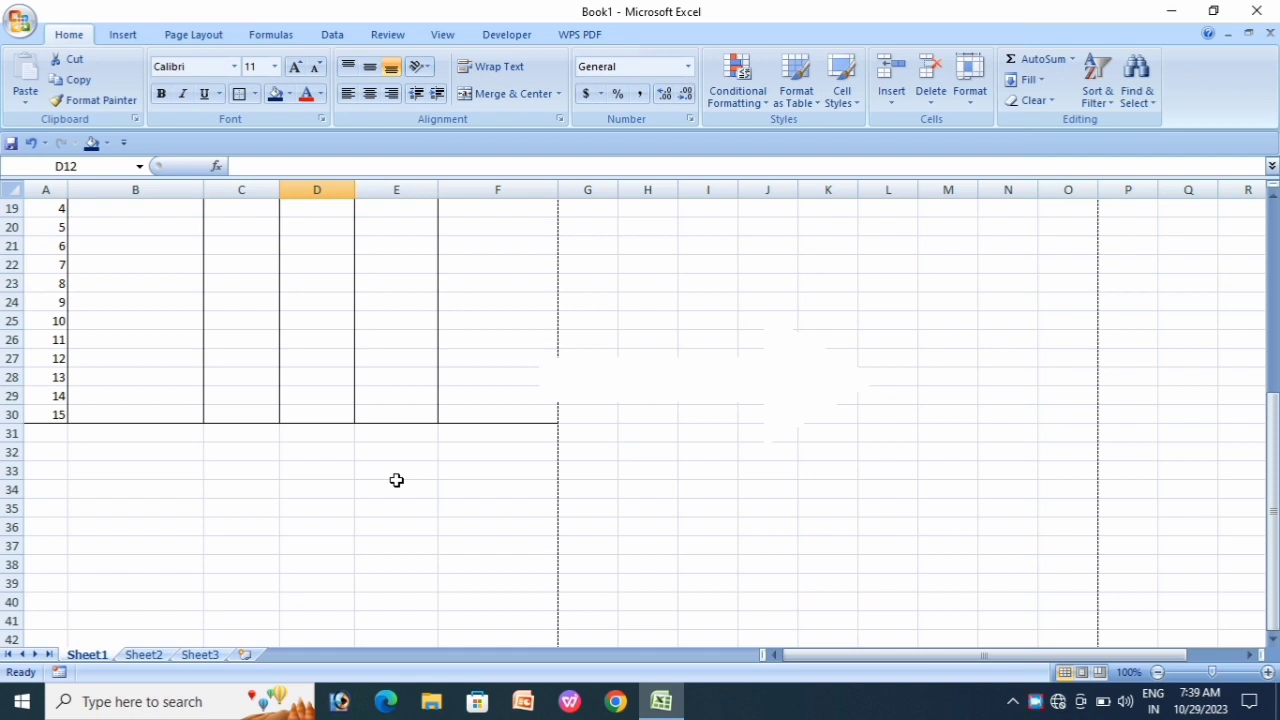
Step: Enter TOTAL, SGST 9%, CGST 9% and GRANT TOTAL in cells D31 to D34
left_click(396, 480)
left_click(330, 435)
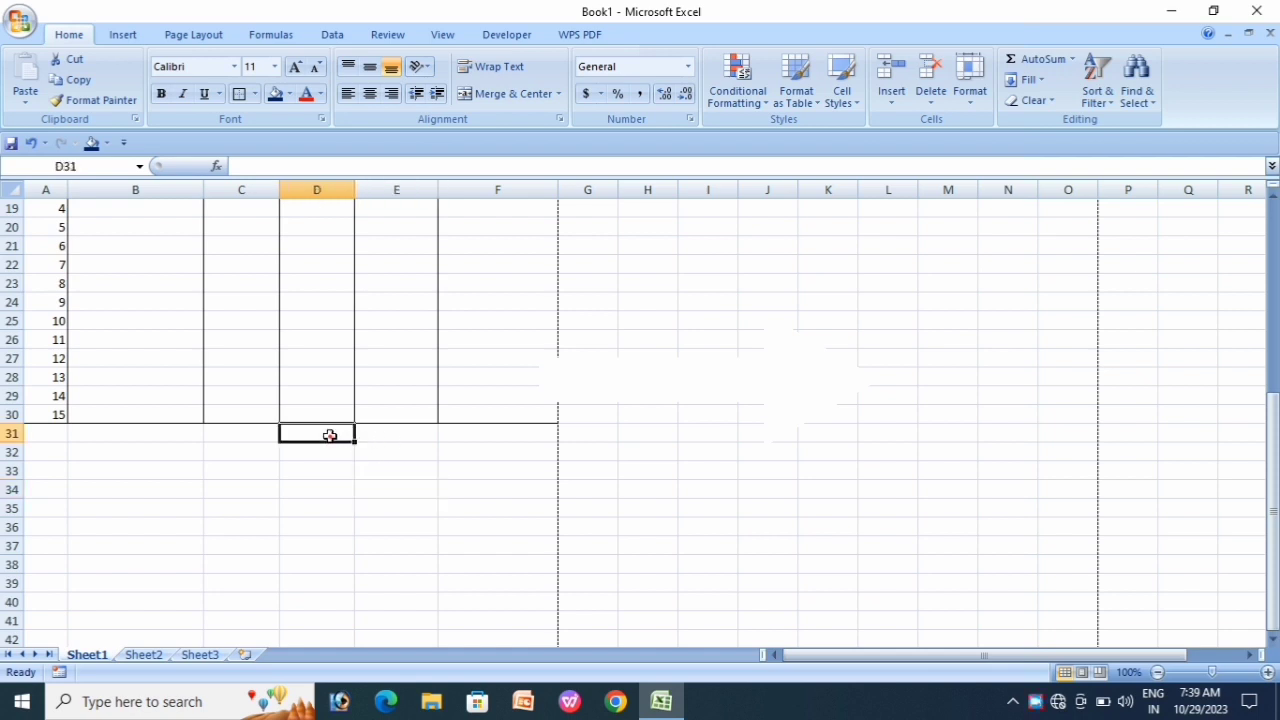
left_click_drag(330, 435, 362, 436)
left_click(292, 436)
type("TOTA")
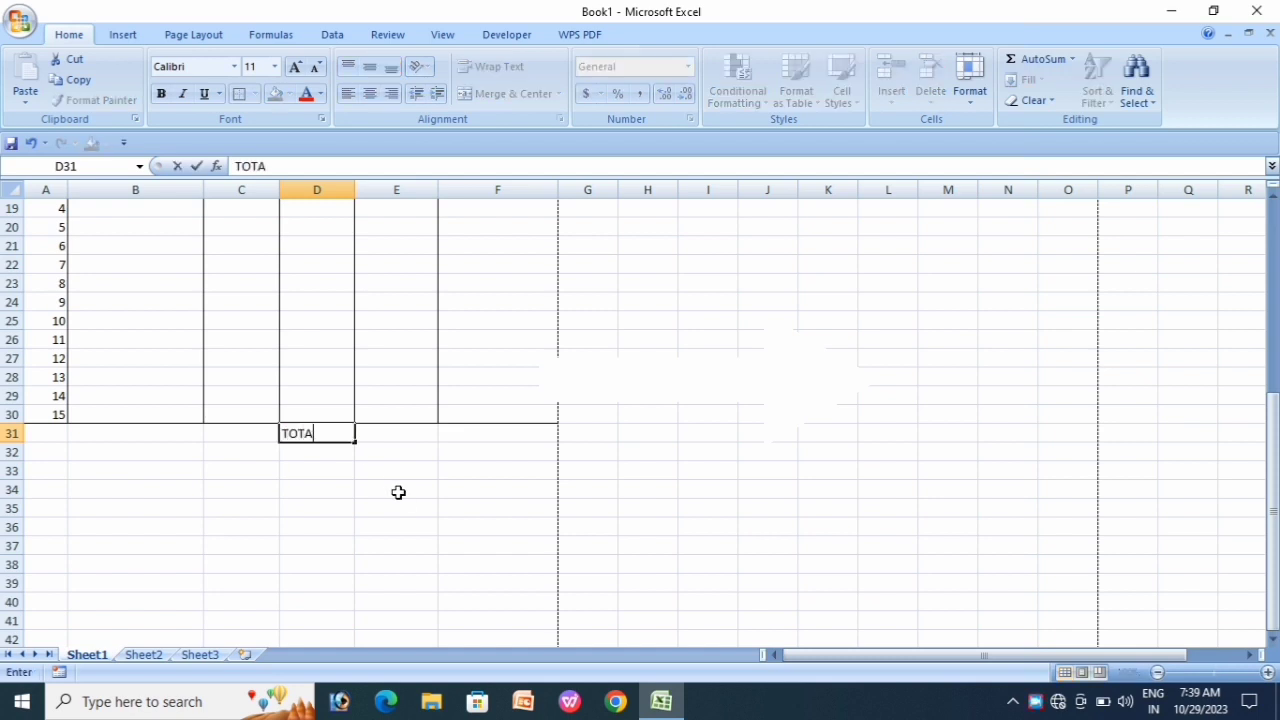
type("L")
key("Return")
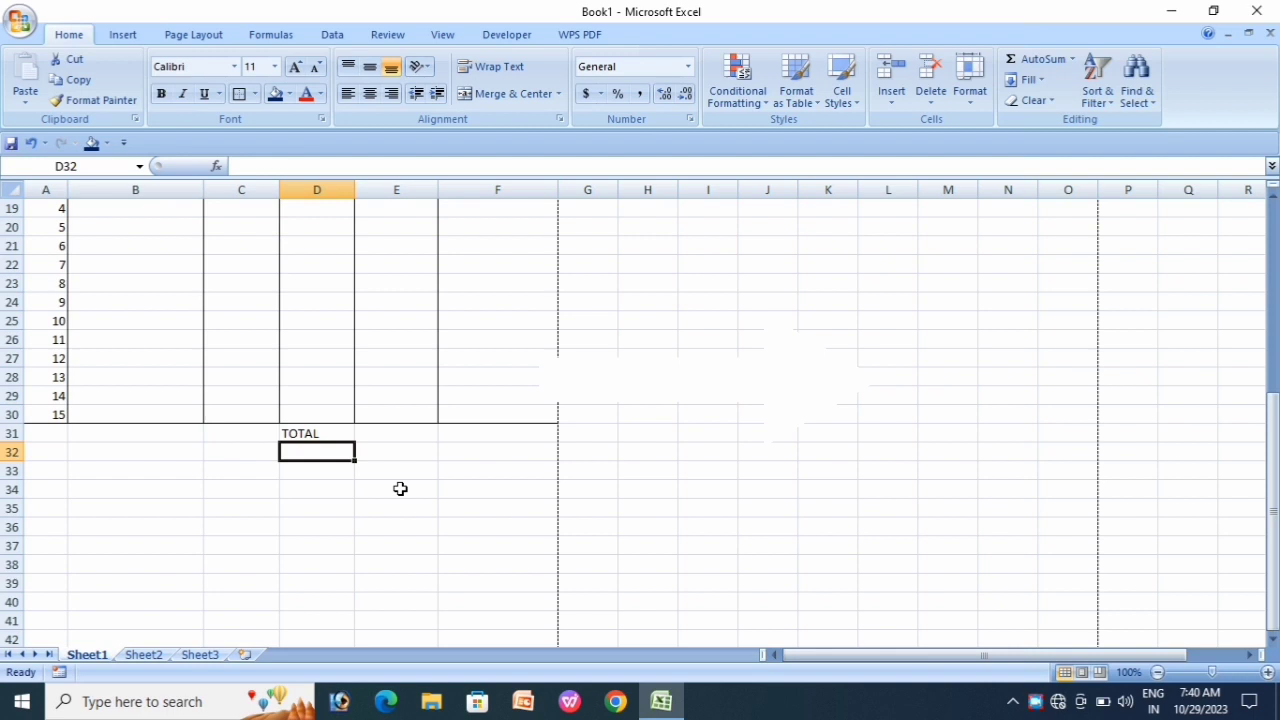
type("SG")
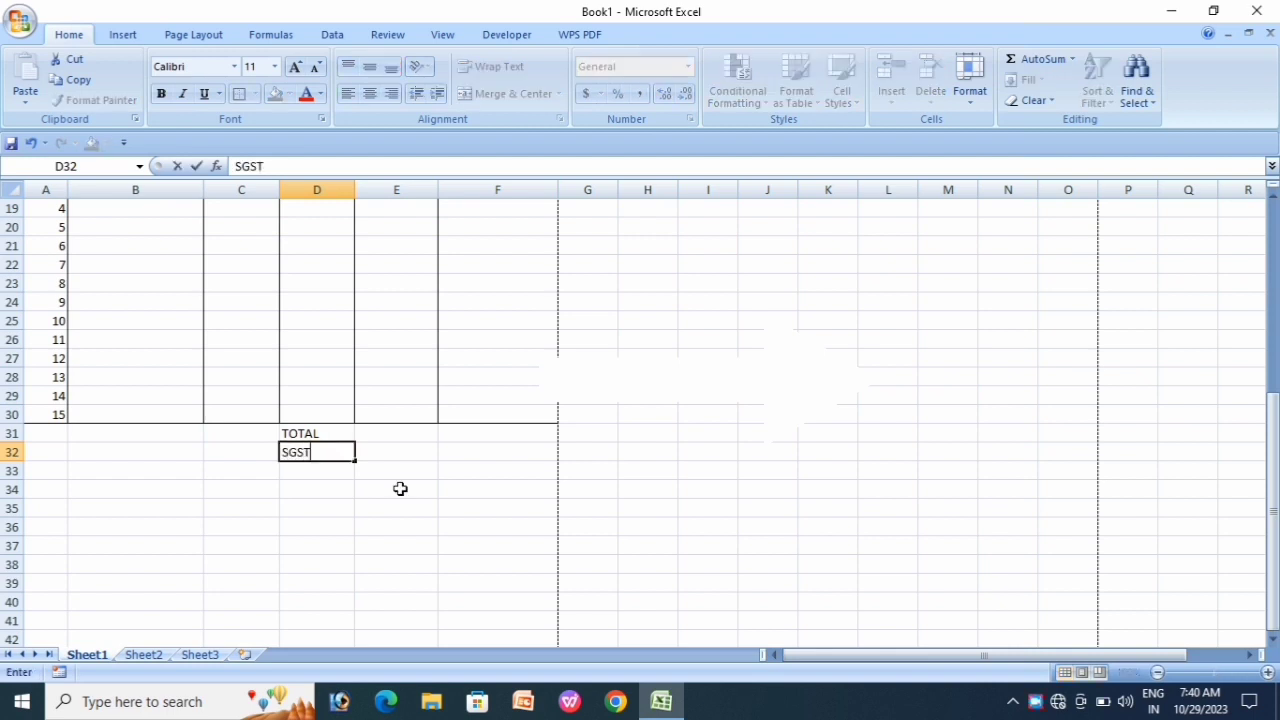
type("ST 9%")
key("Return")
type("CGST")
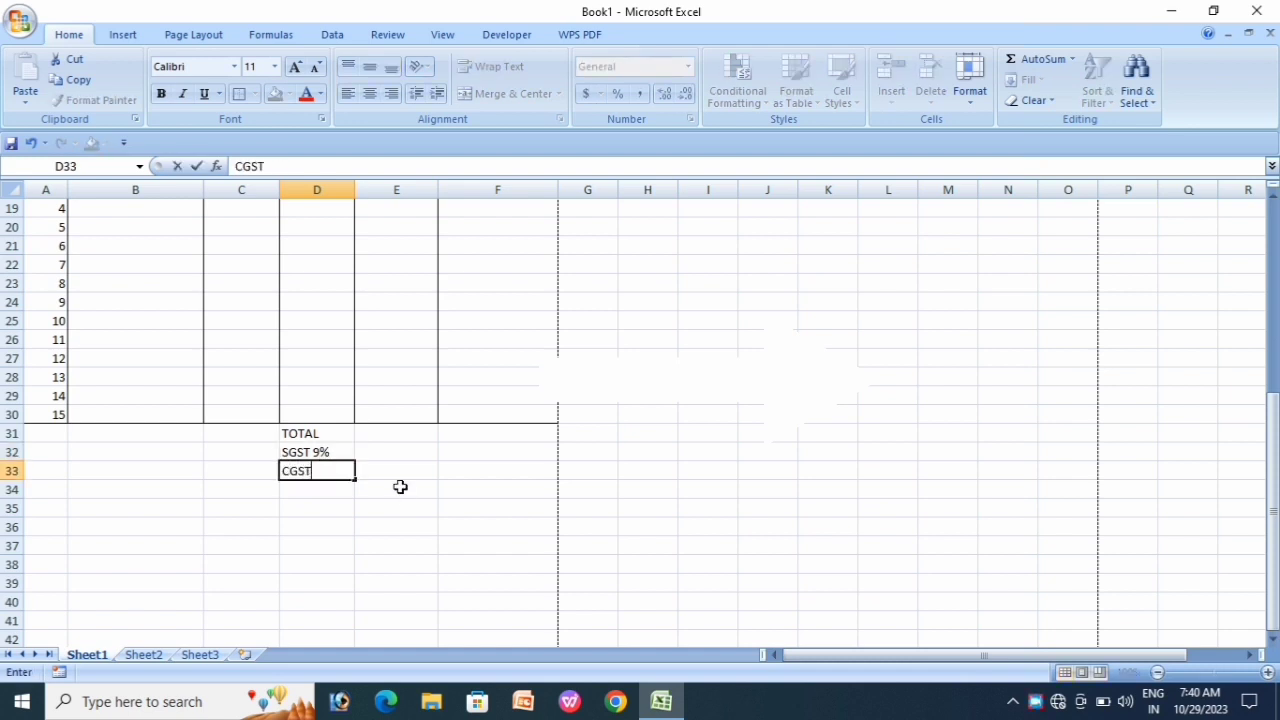
type(" 9%")
key("Return")
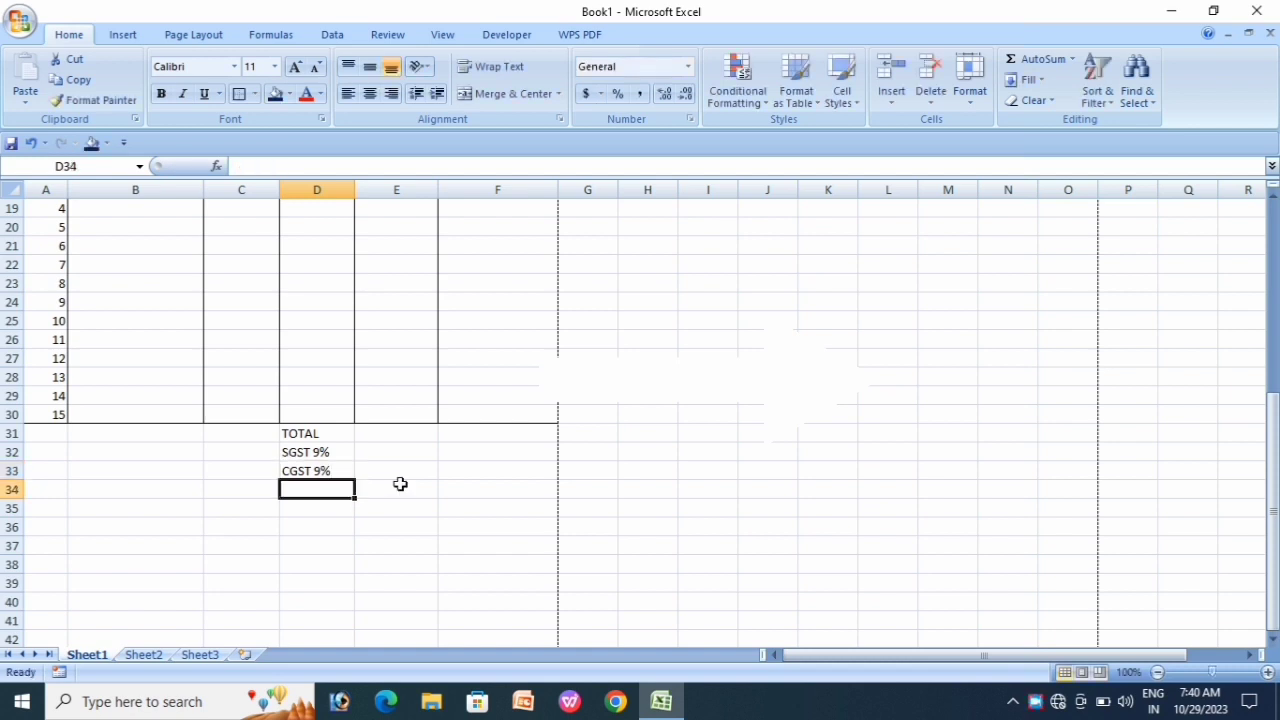
type("GRAN")
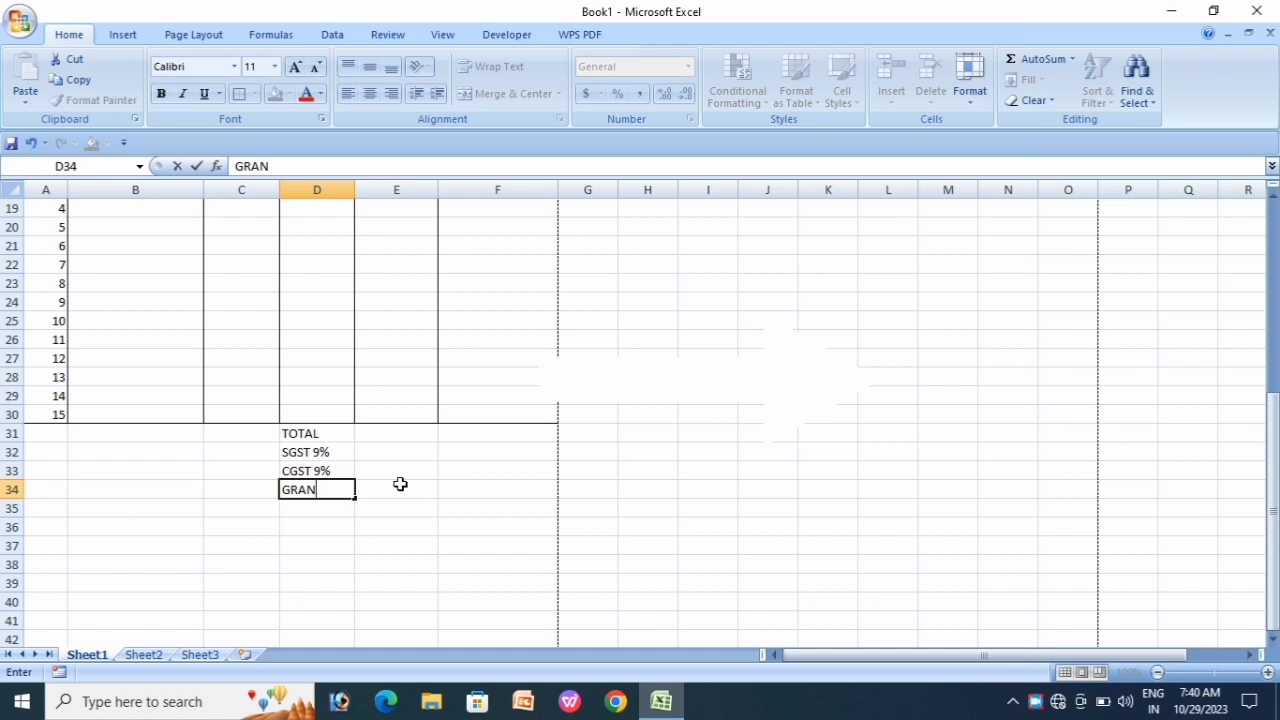
type("T TOTAL")
key("Return")
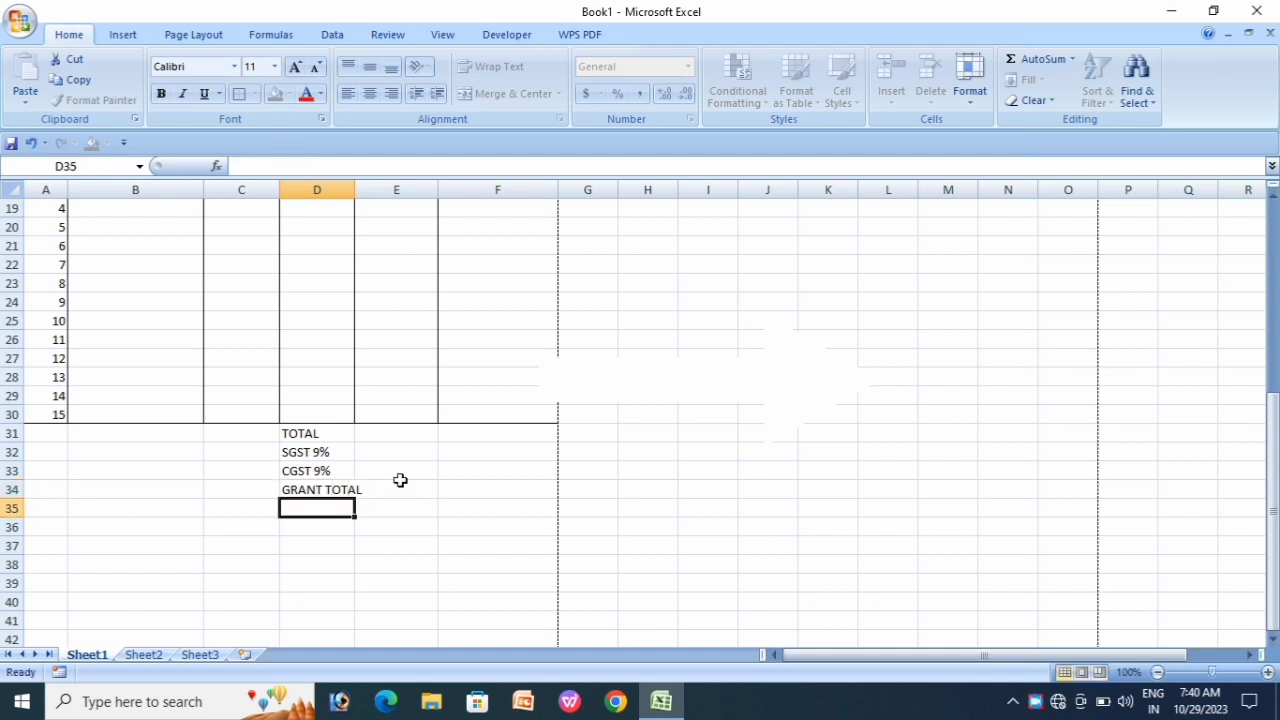
left_click(400, 510)
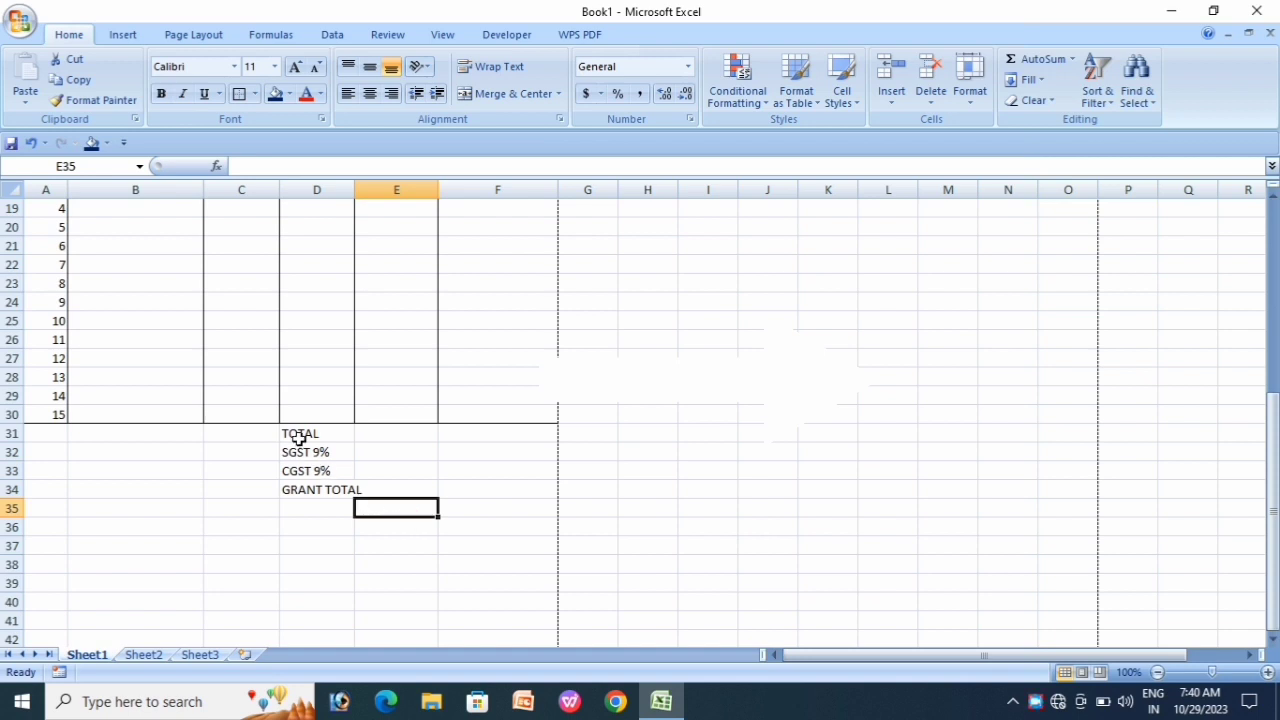
Step: Merge columns D and E across each totals row, D31:E34
left_click_drag(299, 437, 378, 496)
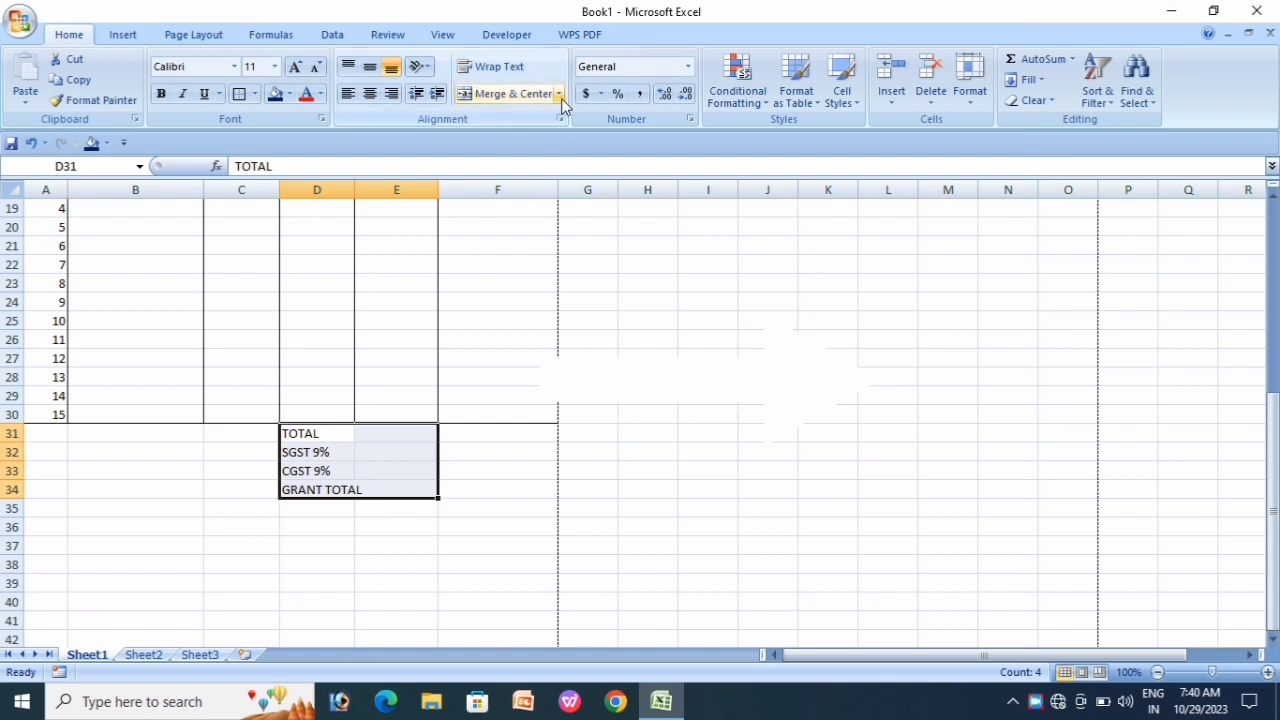
left_click(561, 97)
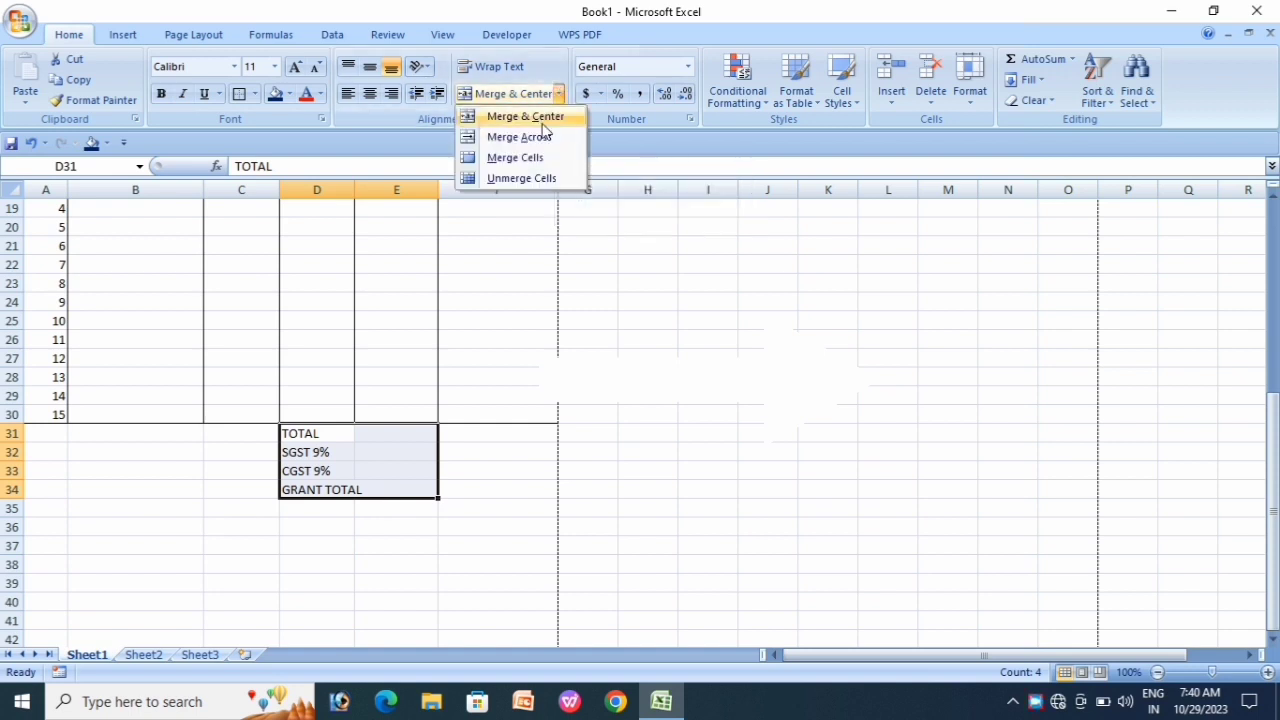
left_click(525, 139)
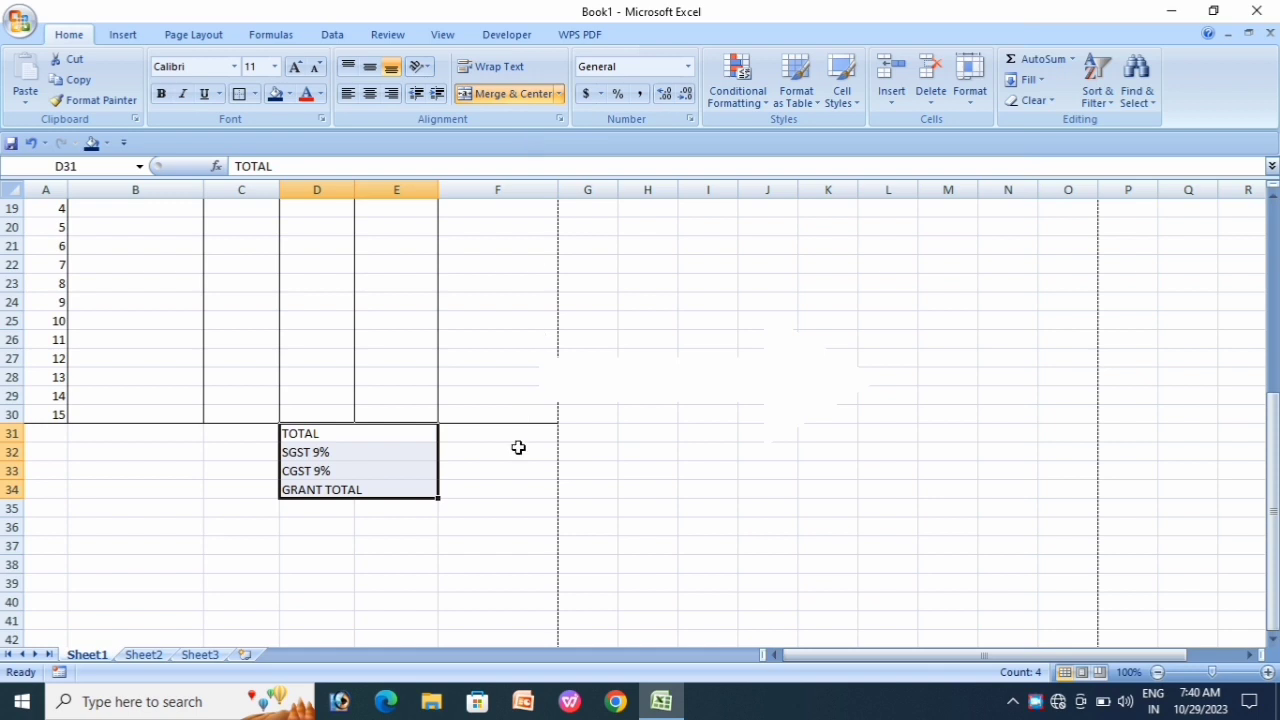
left_click(504, 490)
Step: Put outside borders around the totals labels D31:E34 and the amount cells F31:F34
left_click_drag(306, 430, 374, 484)
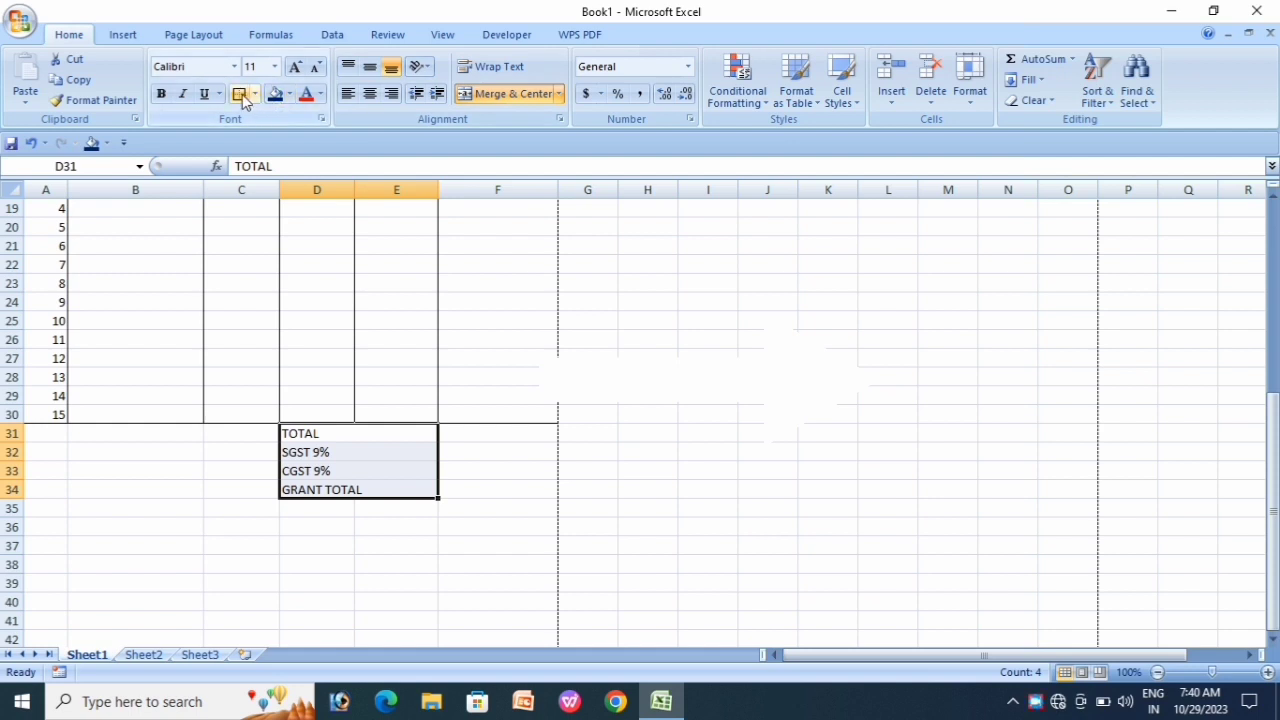
left_click(514, 508)
left_click_drag(490, 441, 494, 486)
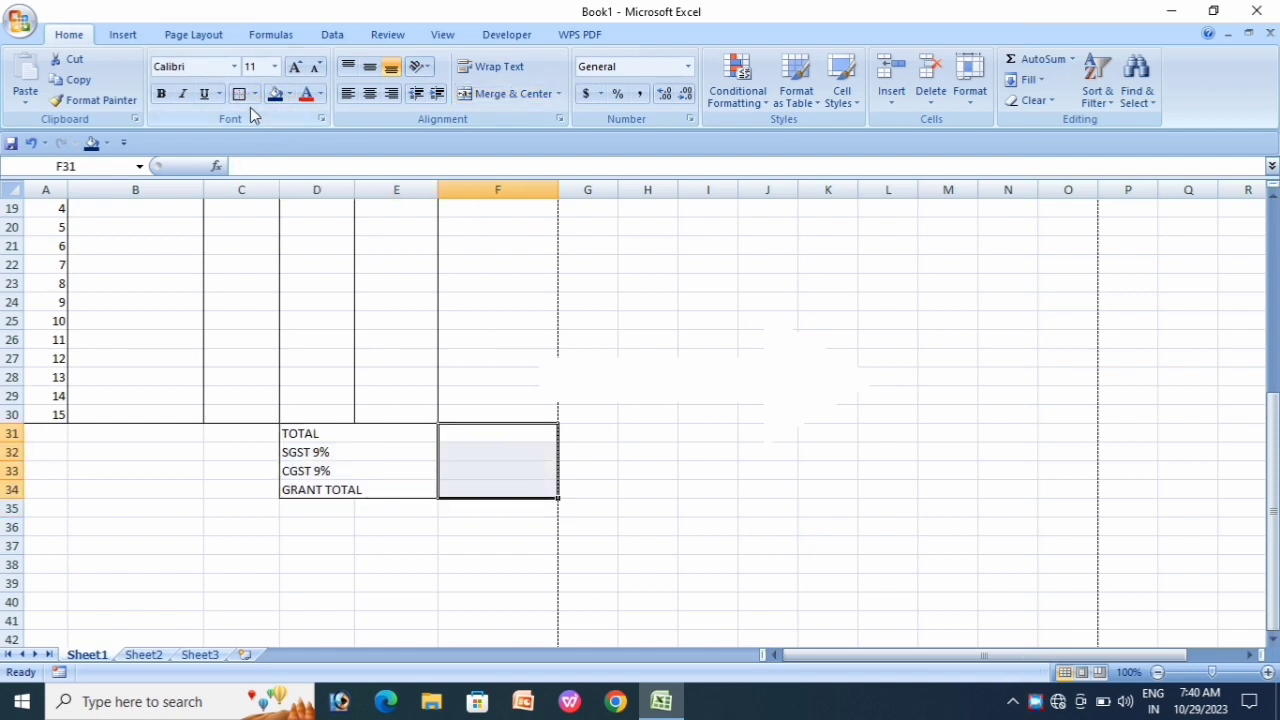
left_click(464, 548)
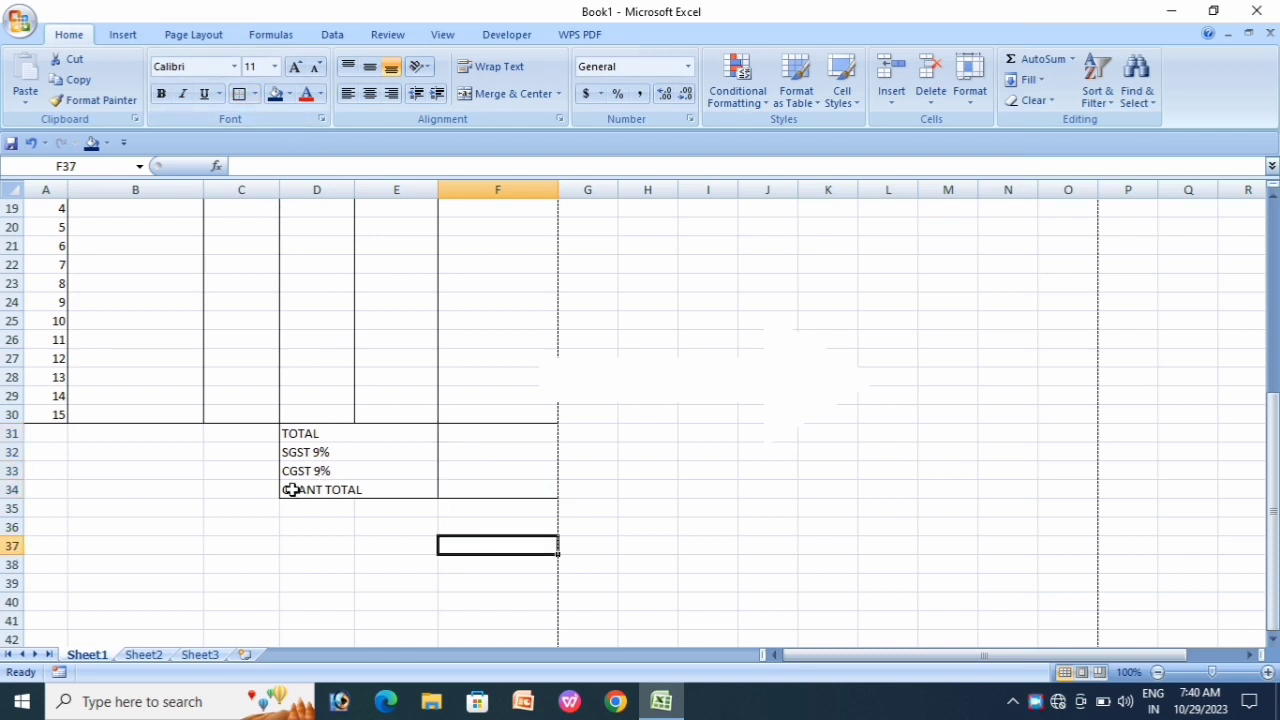
Step: Fill the GRANT TOTAL row D34:F34 yellow
left_click_drag(288, 489, 471, 489)
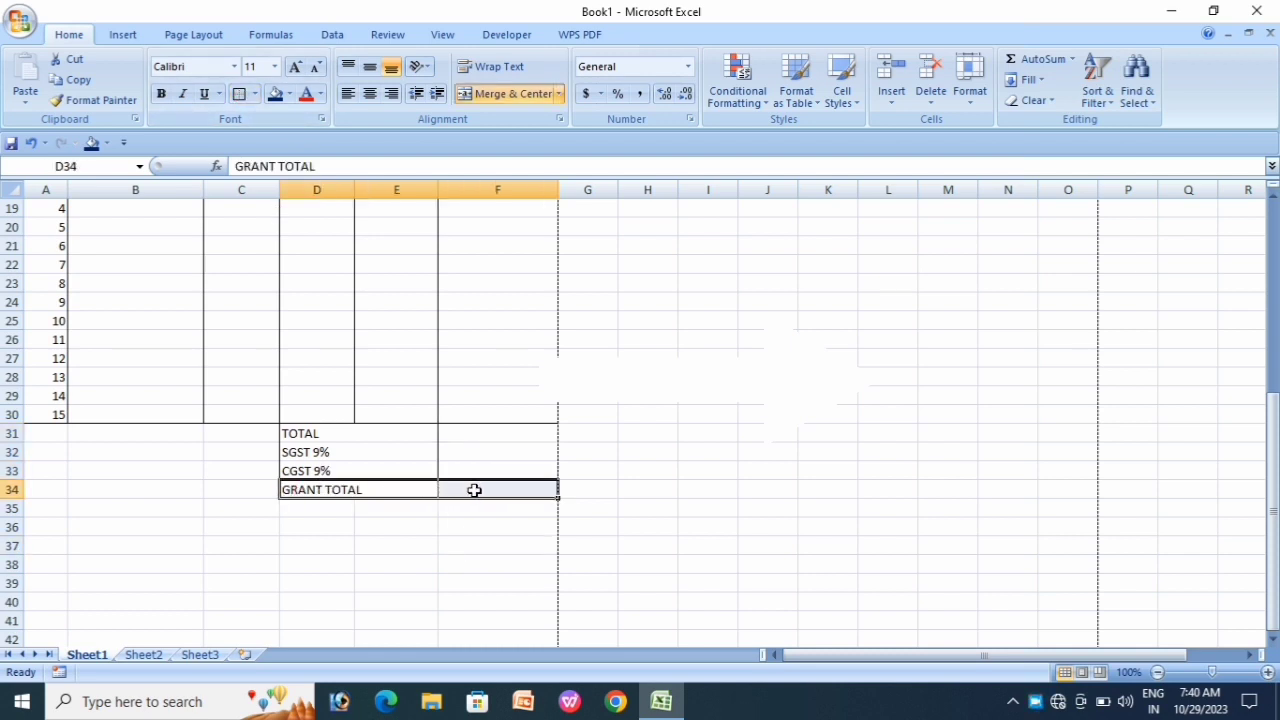
left_click(289, 94)
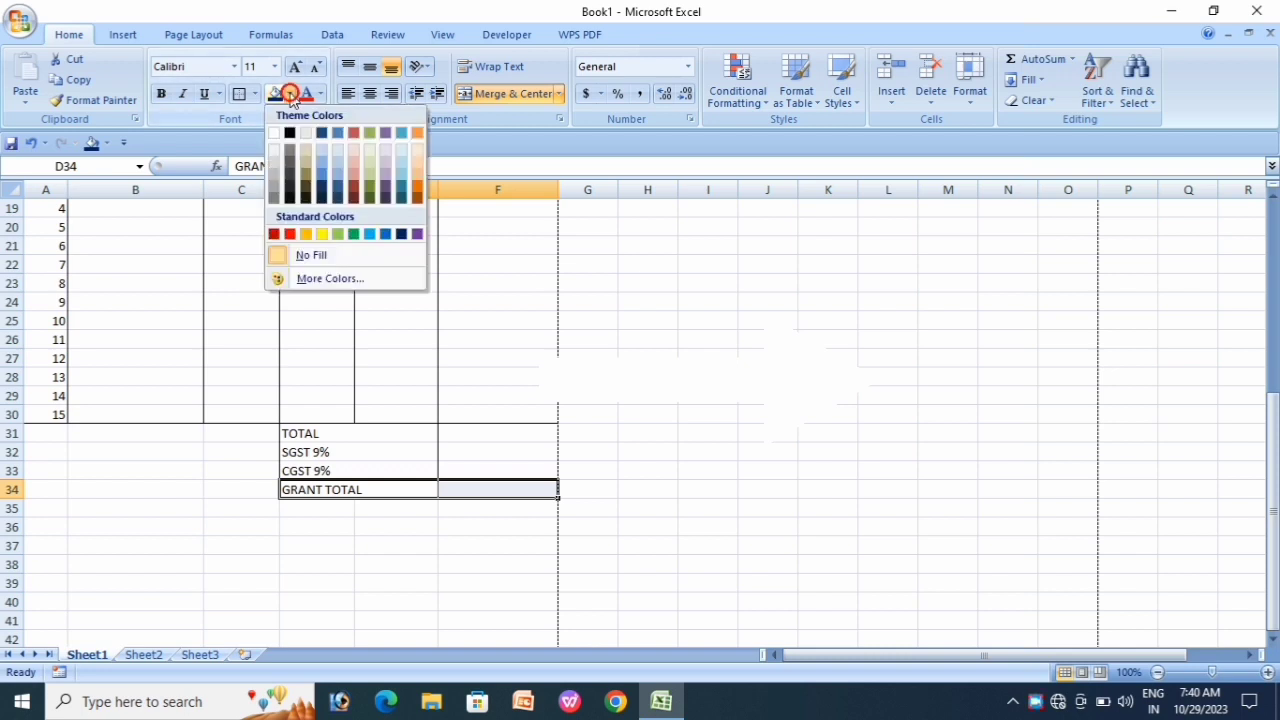
left_click(321, 236)
left_click(439, 549)
scroll(425, 537, "up", 6)
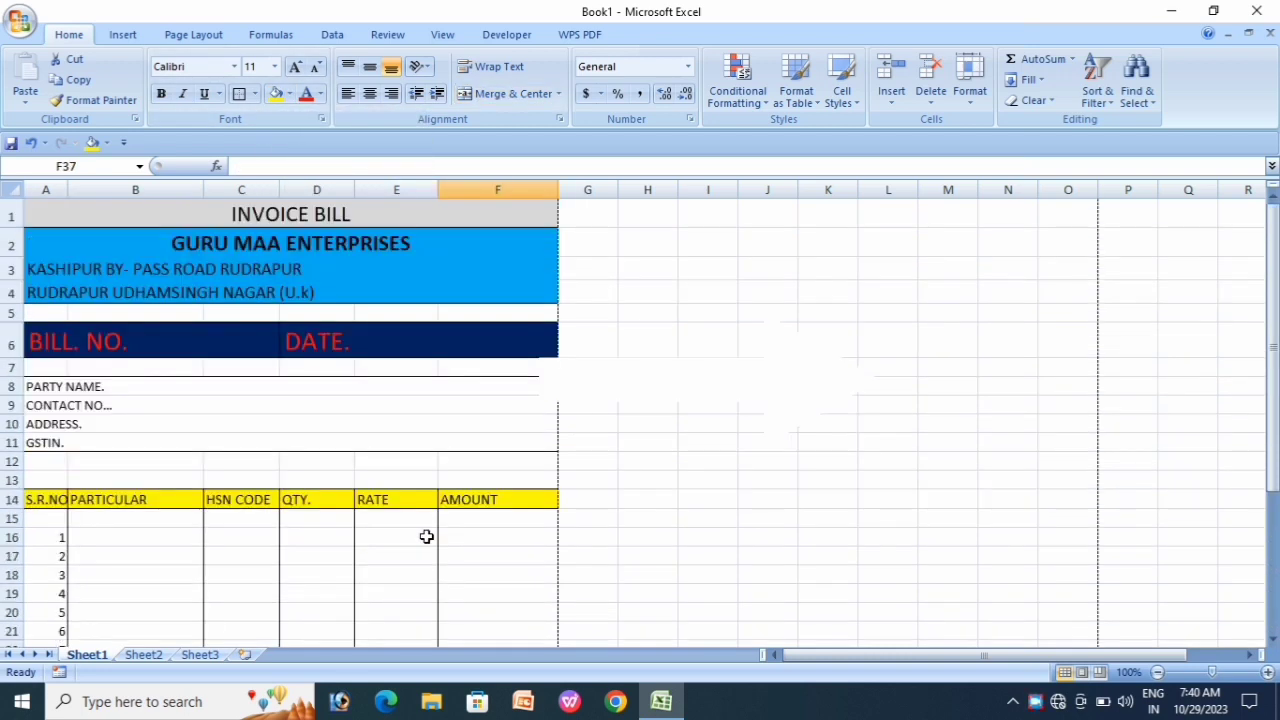
scroll(428, 535, "down", 7)
Step: Merge D36:F36 and fill it with a line of underscores as the signature line
left_click(366, 510)
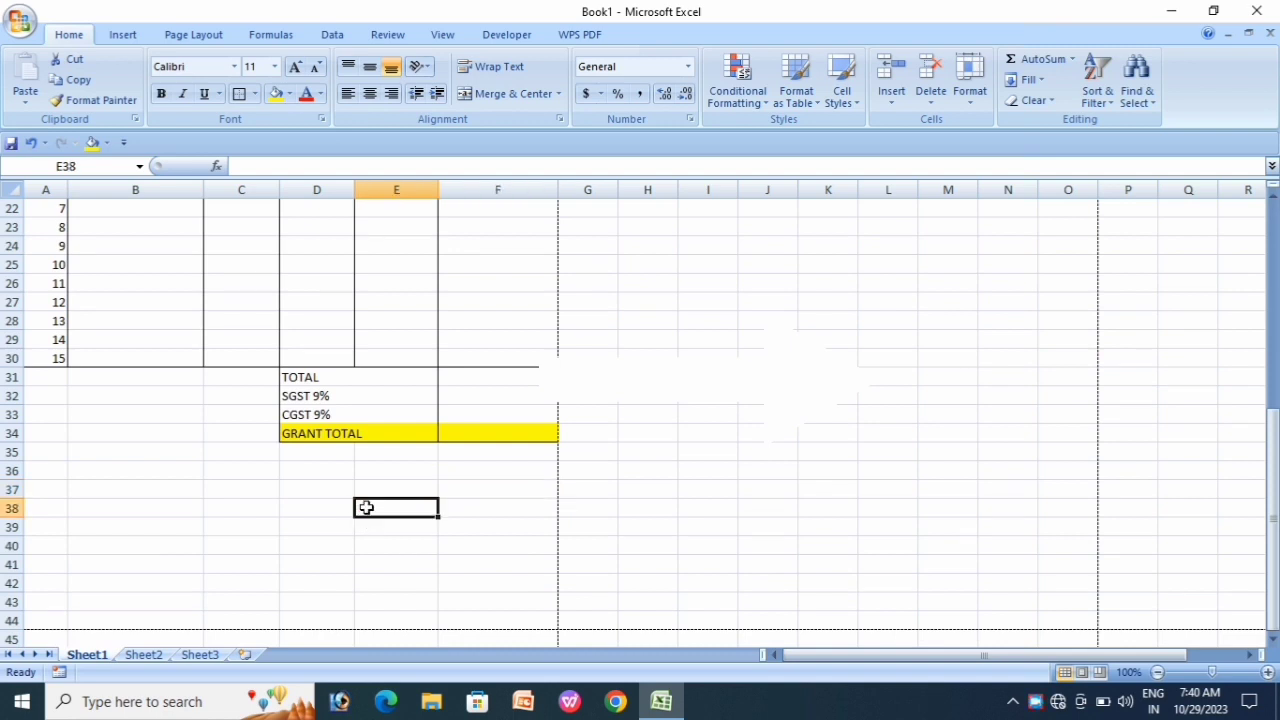
scroll(369, 508, "up", 2)
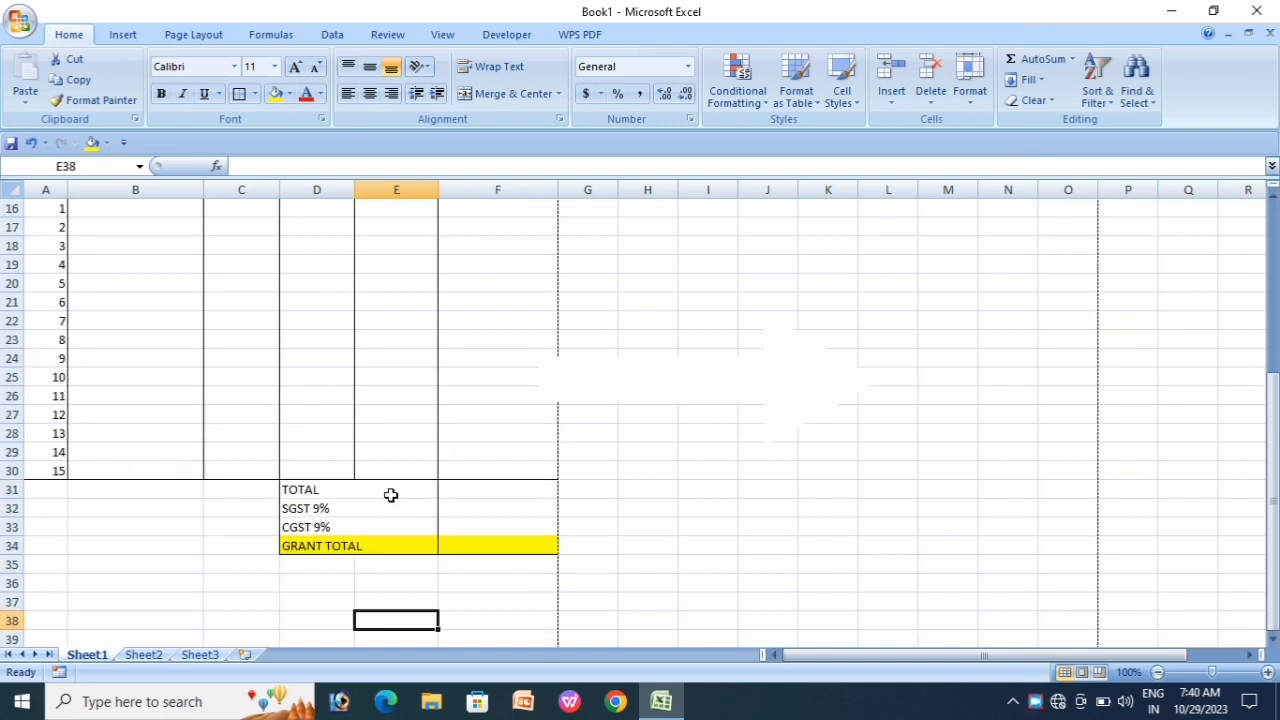
scroll(435, 520, "down", 1)
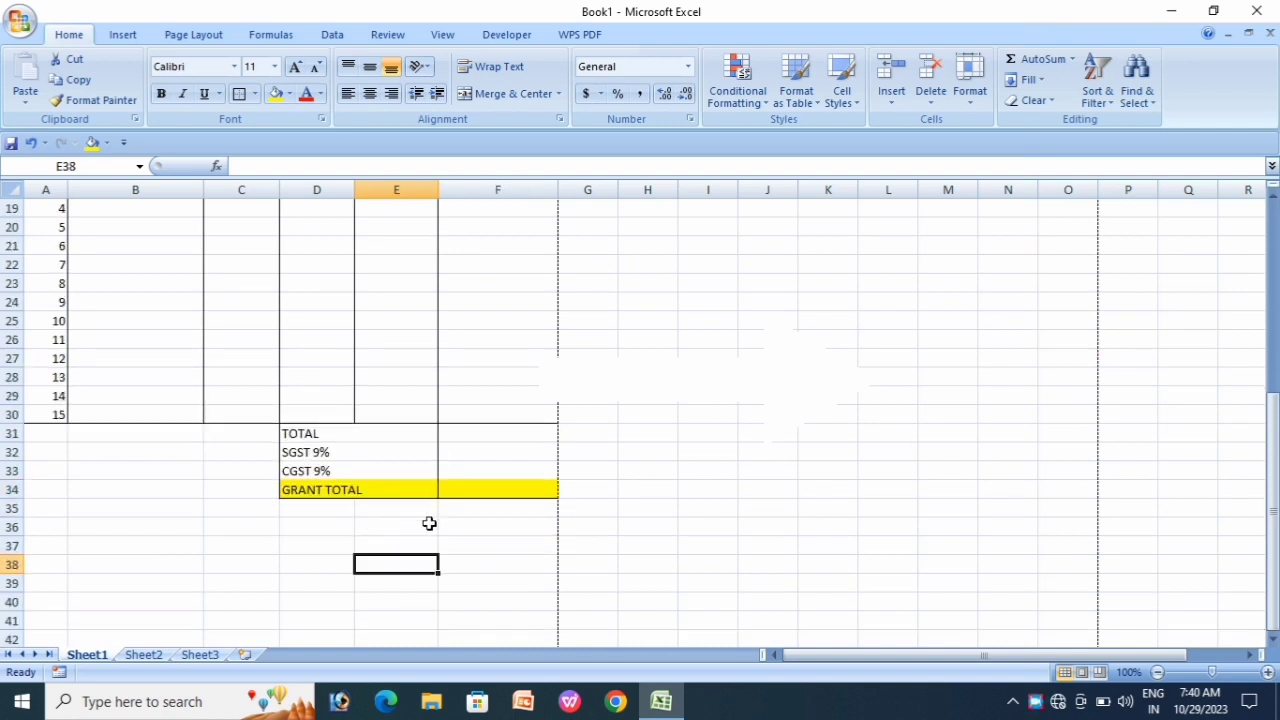
left_click(305, 525)
left_click_drag(305, 525, 497, 525)
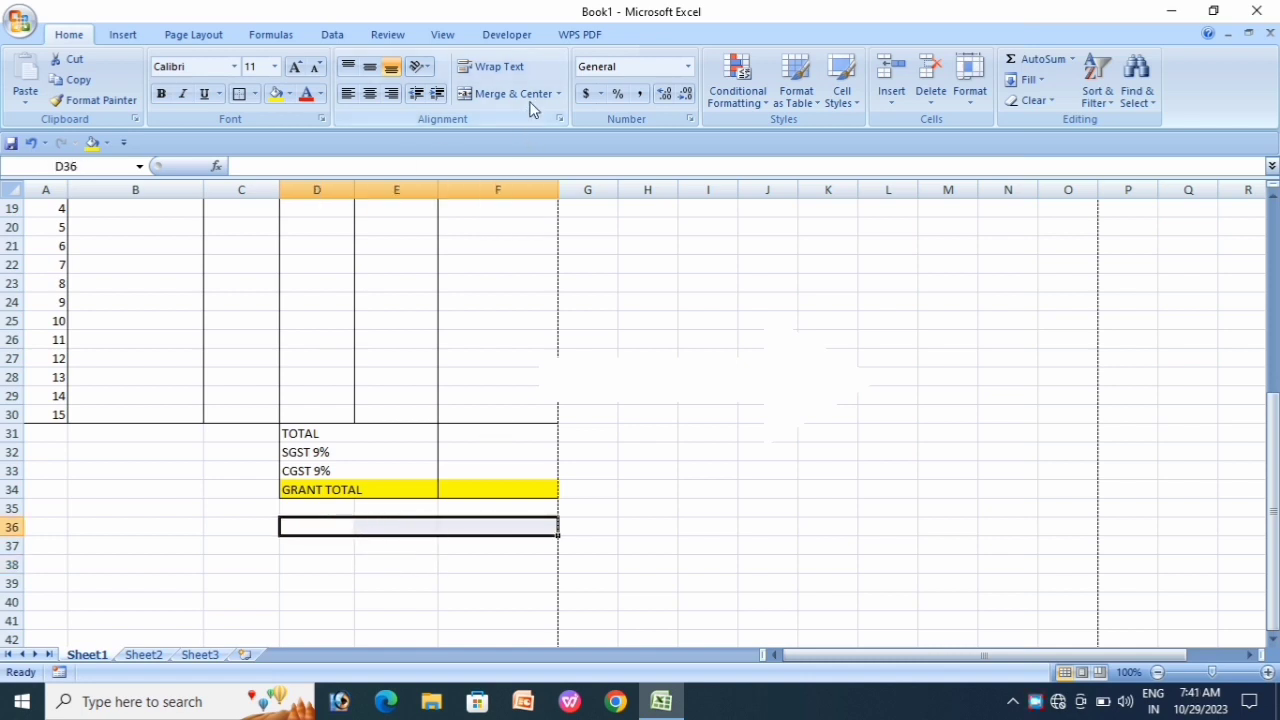
left_click(559, 97)
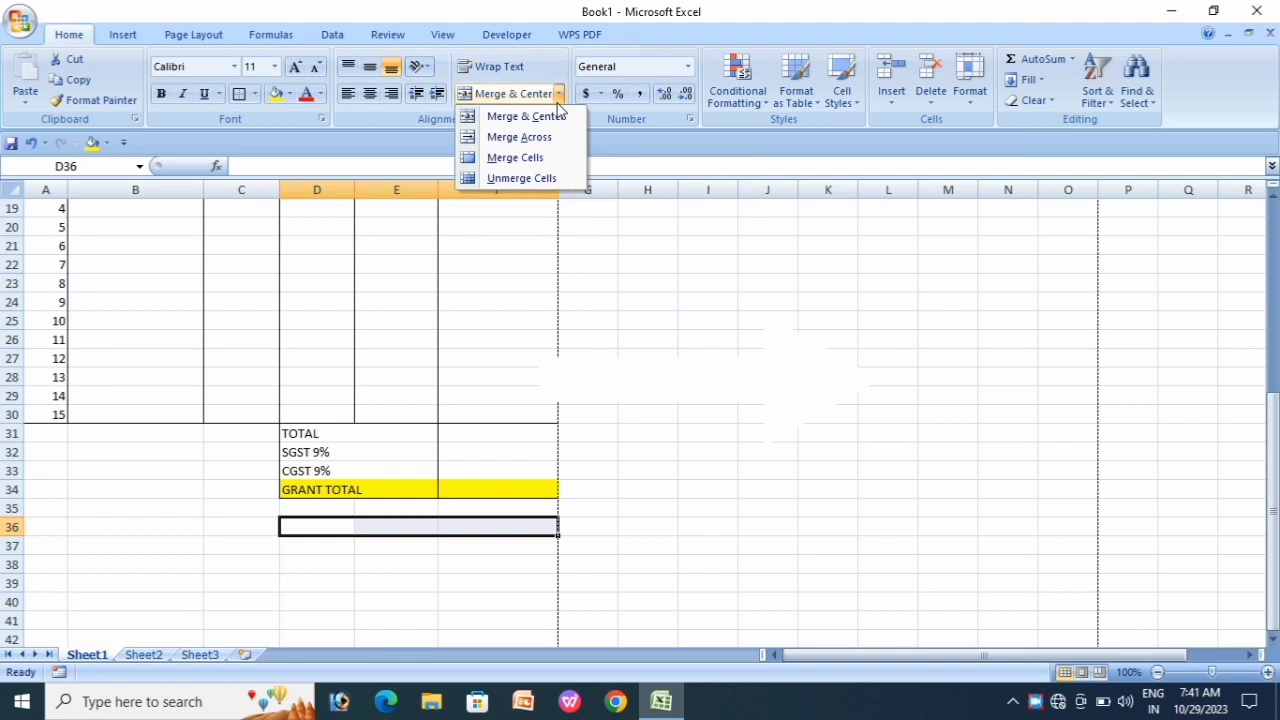
left_click(527, 140)
left_click(494, 582)
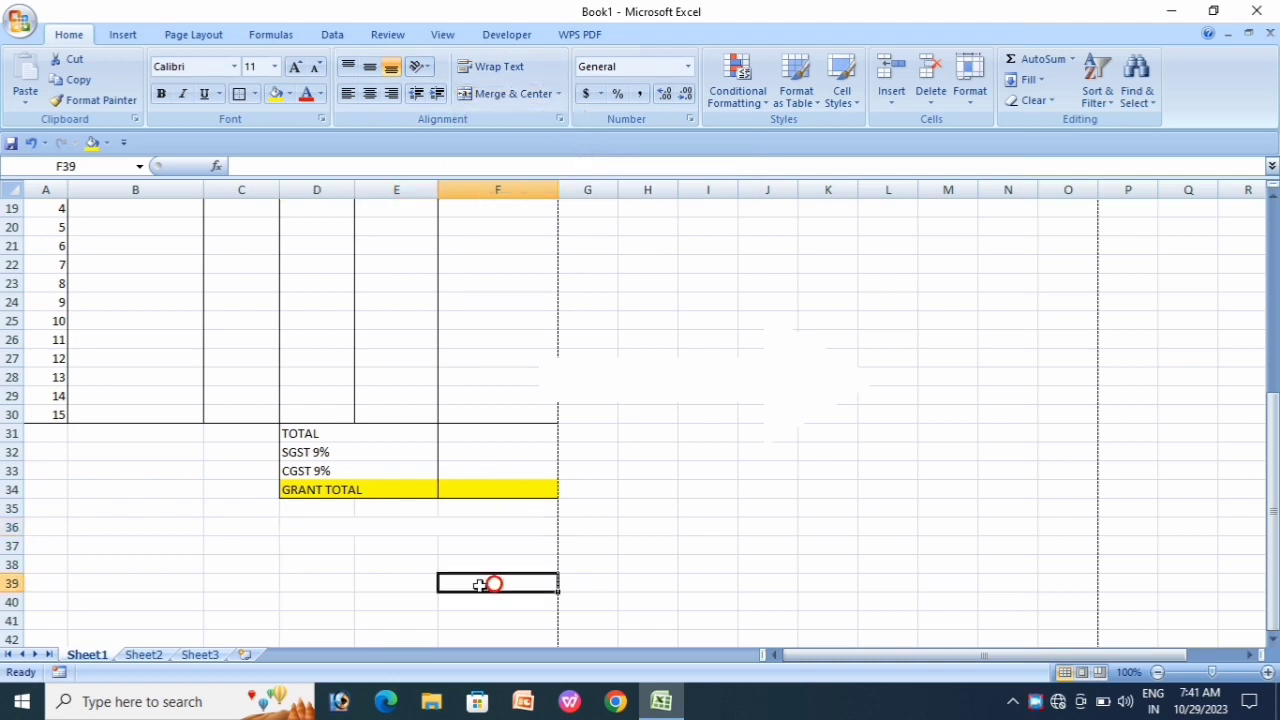
scroll(363, 577, "down", 1)
left_click(335, 474)
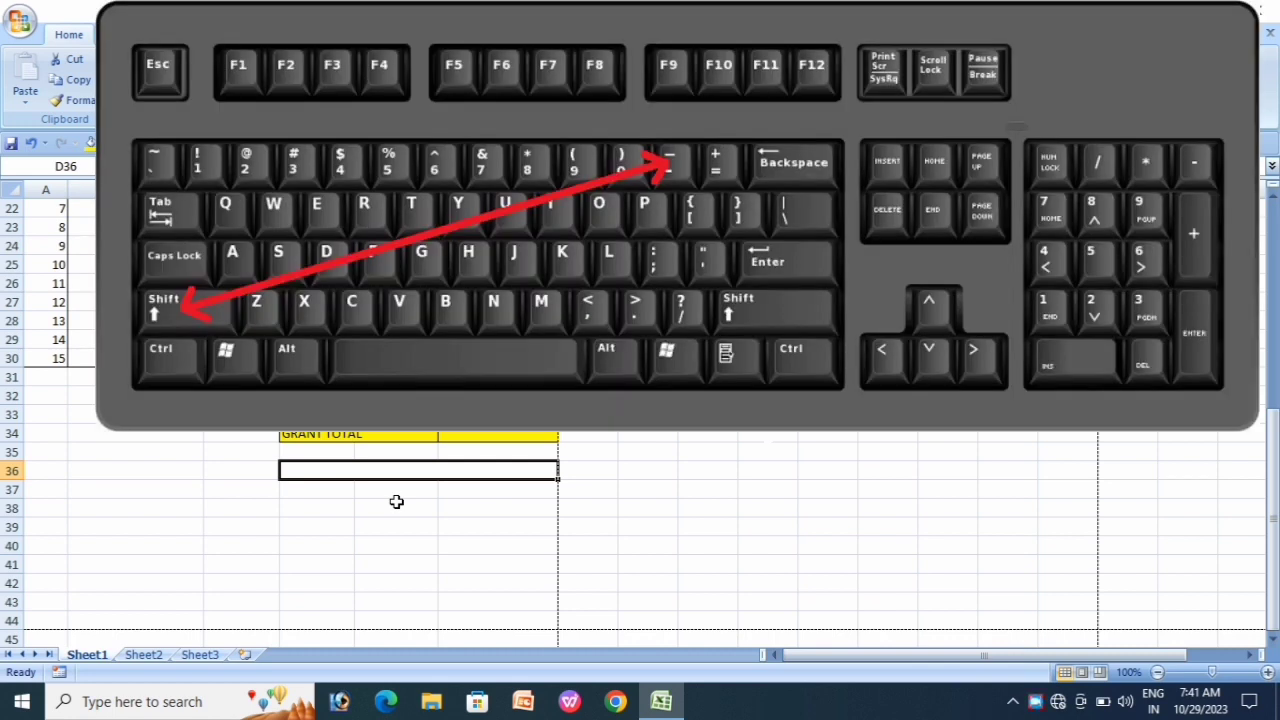
type("_")
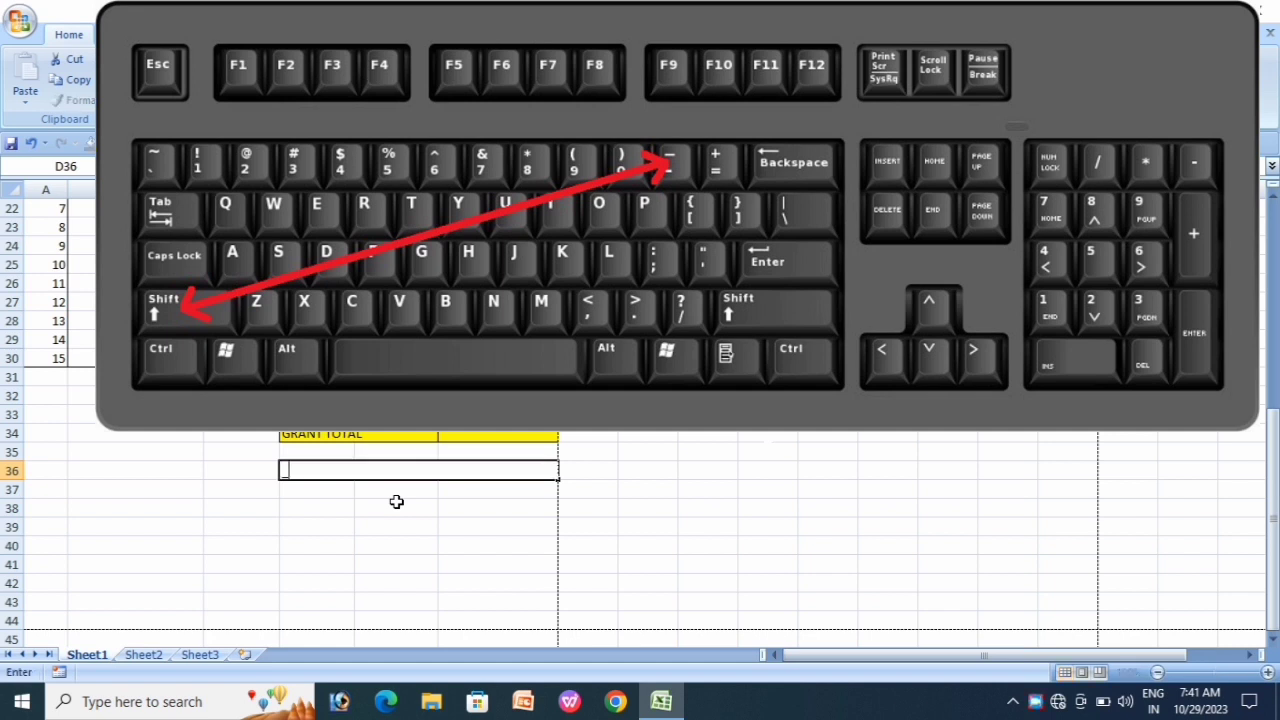
type("_______________________________________")
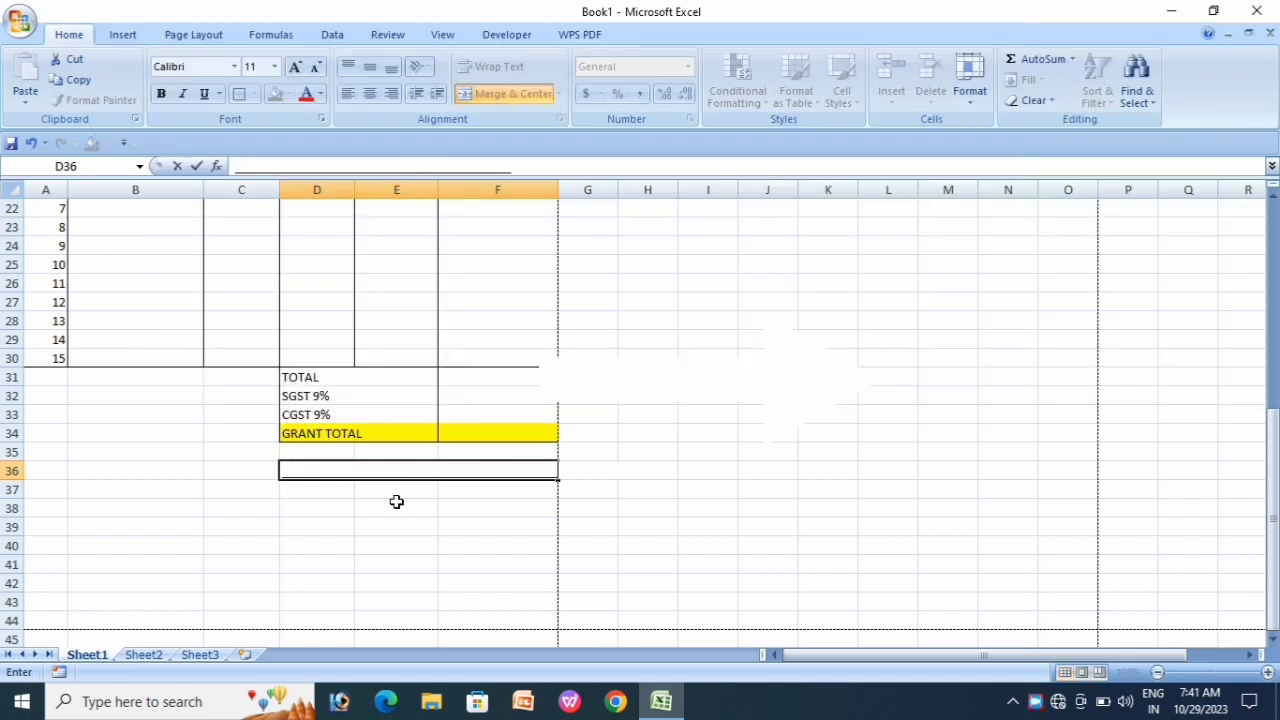
left_click(443, 549)
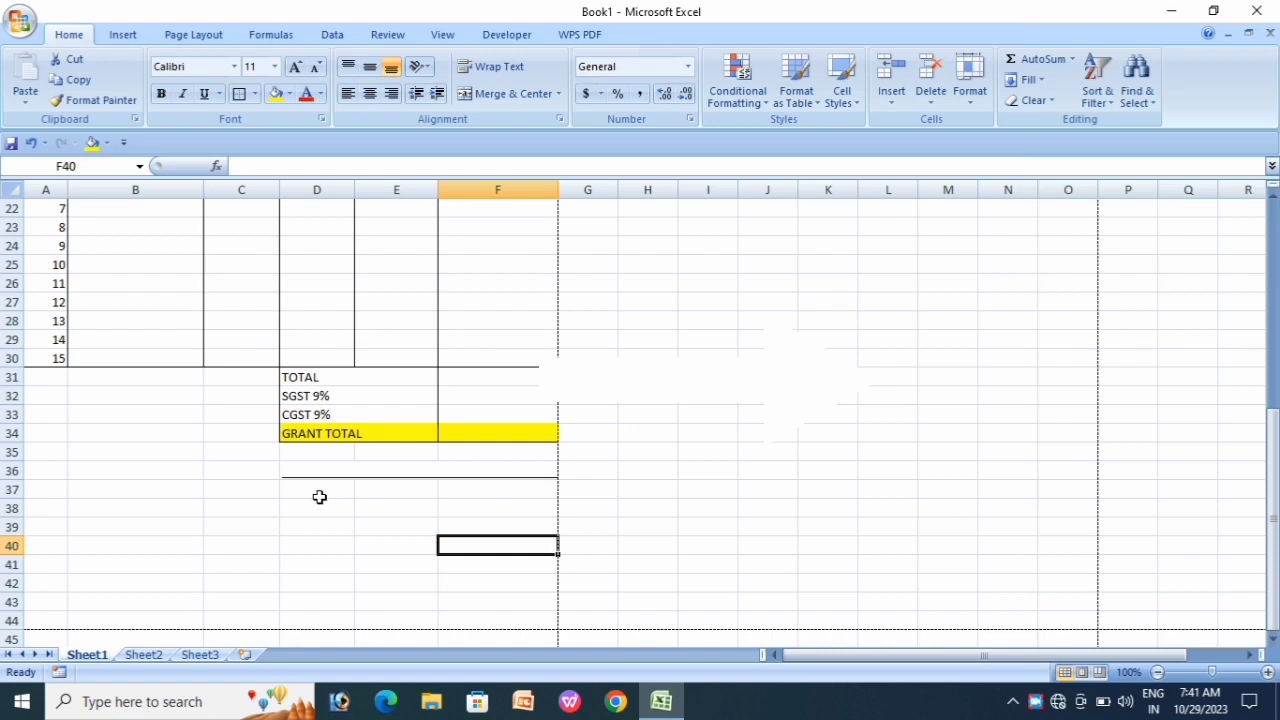
Step: Merge D37:F37 and label it AUTHORISED SIGNATURE
left_click_drag(319, 497, 490, 501)
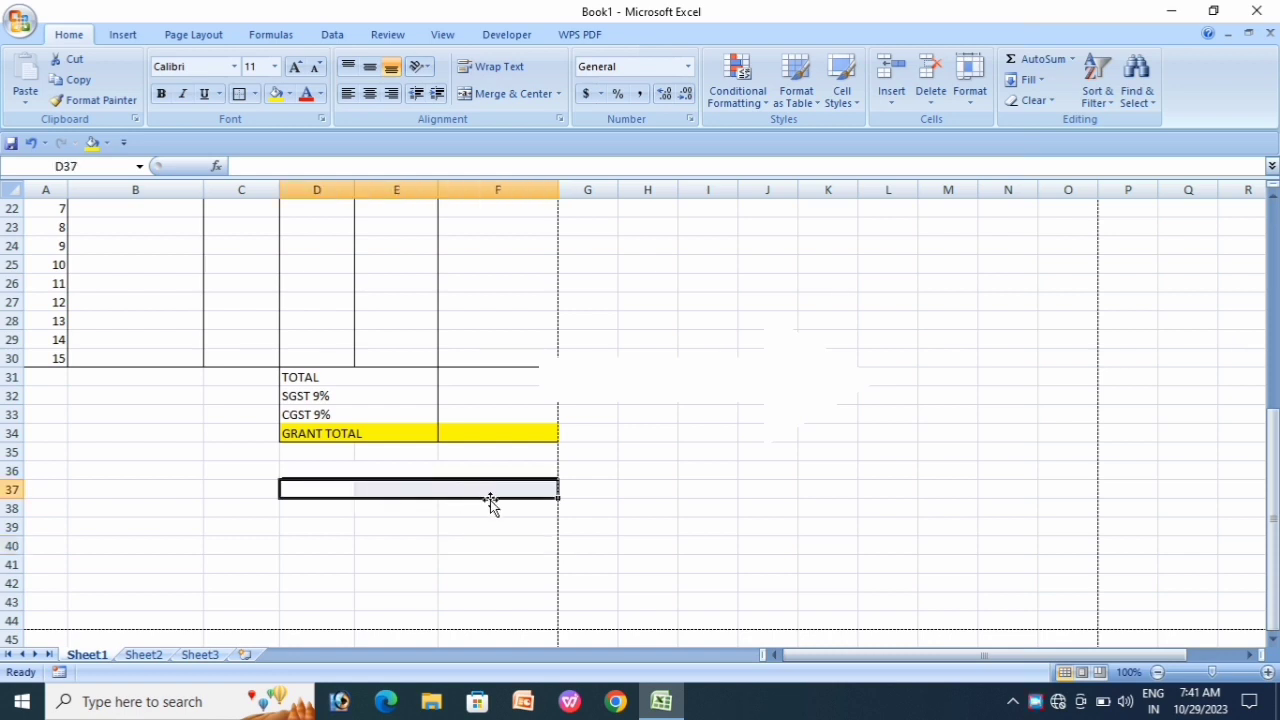
left_click(559, 95)
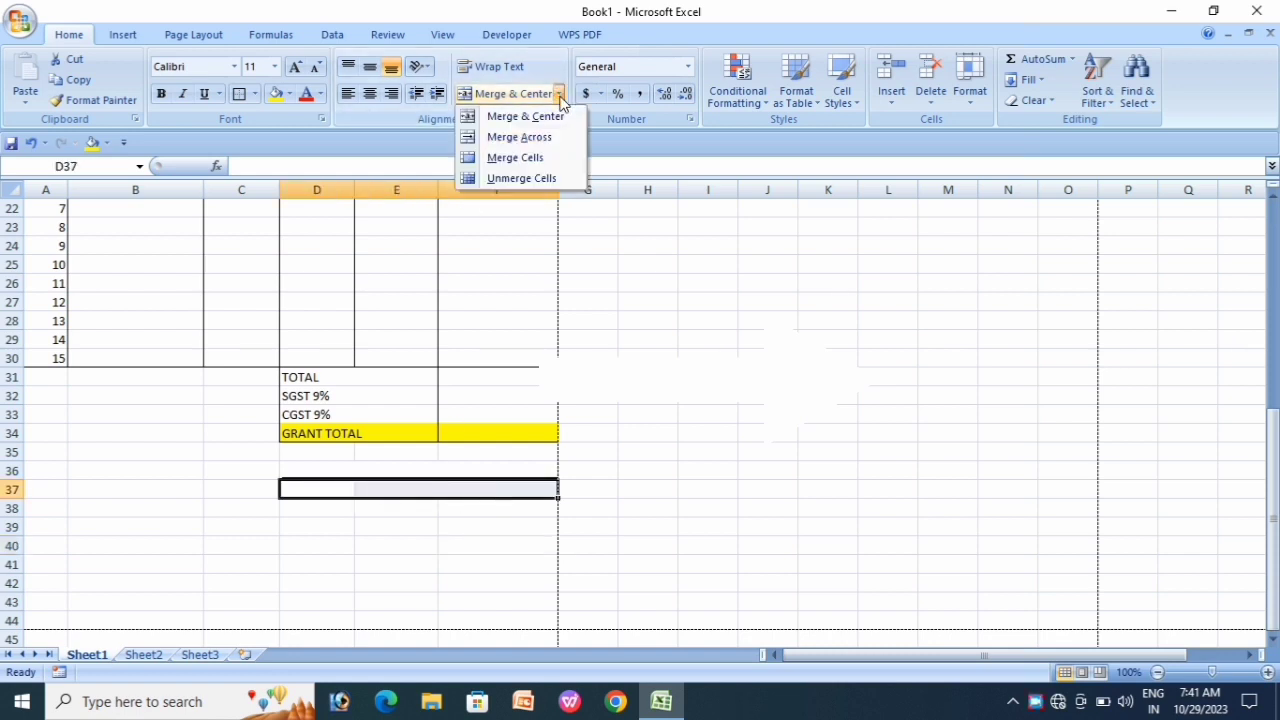
left_click(523, 138)
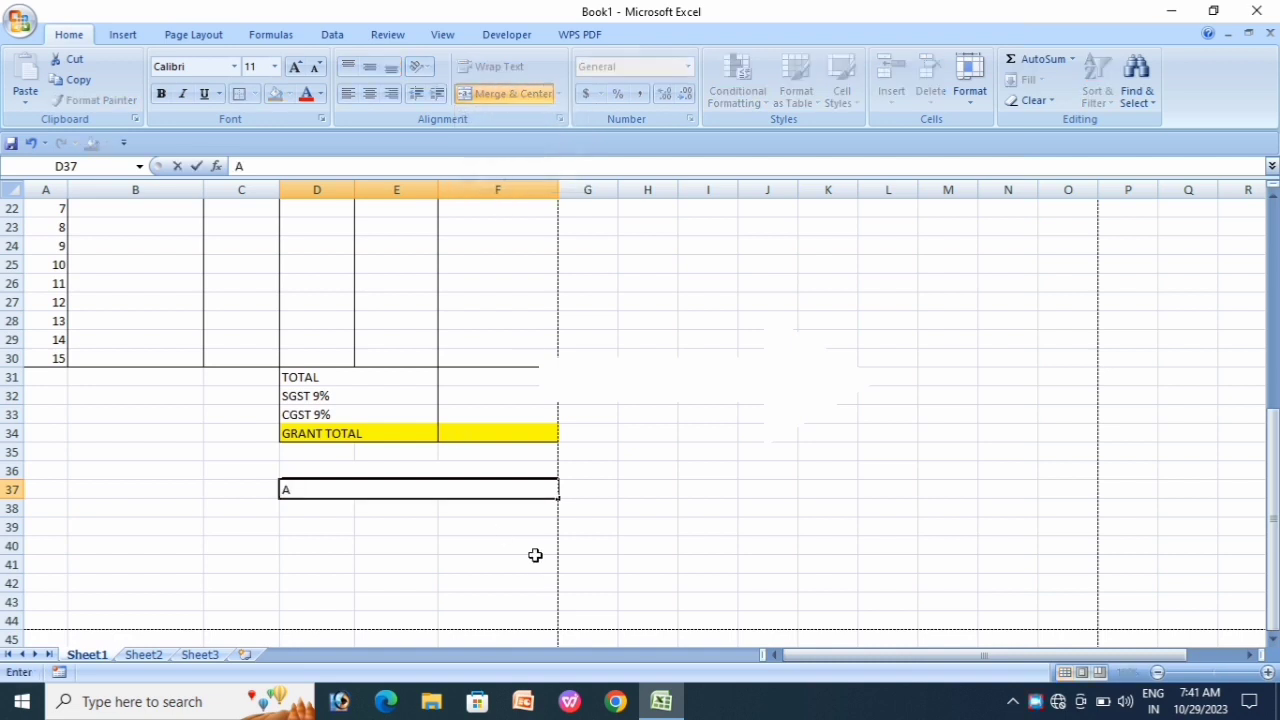
type("UTHORISED SI")
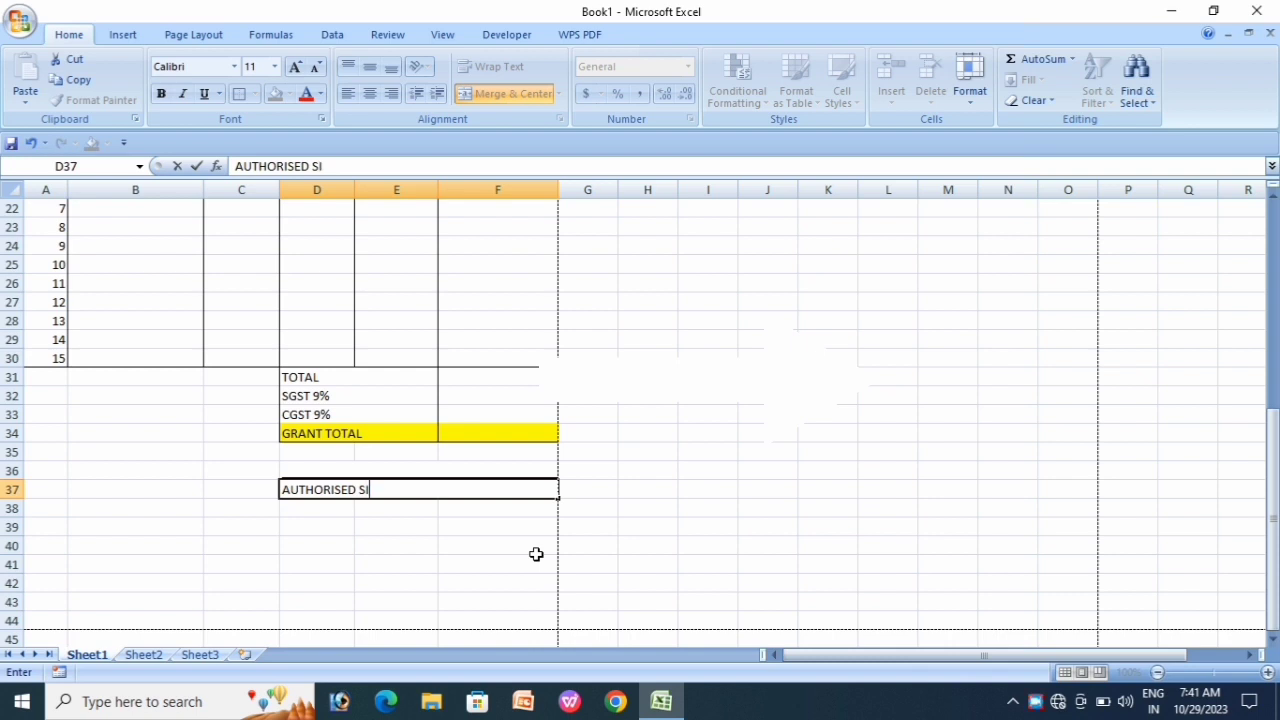
type("GNATURE")
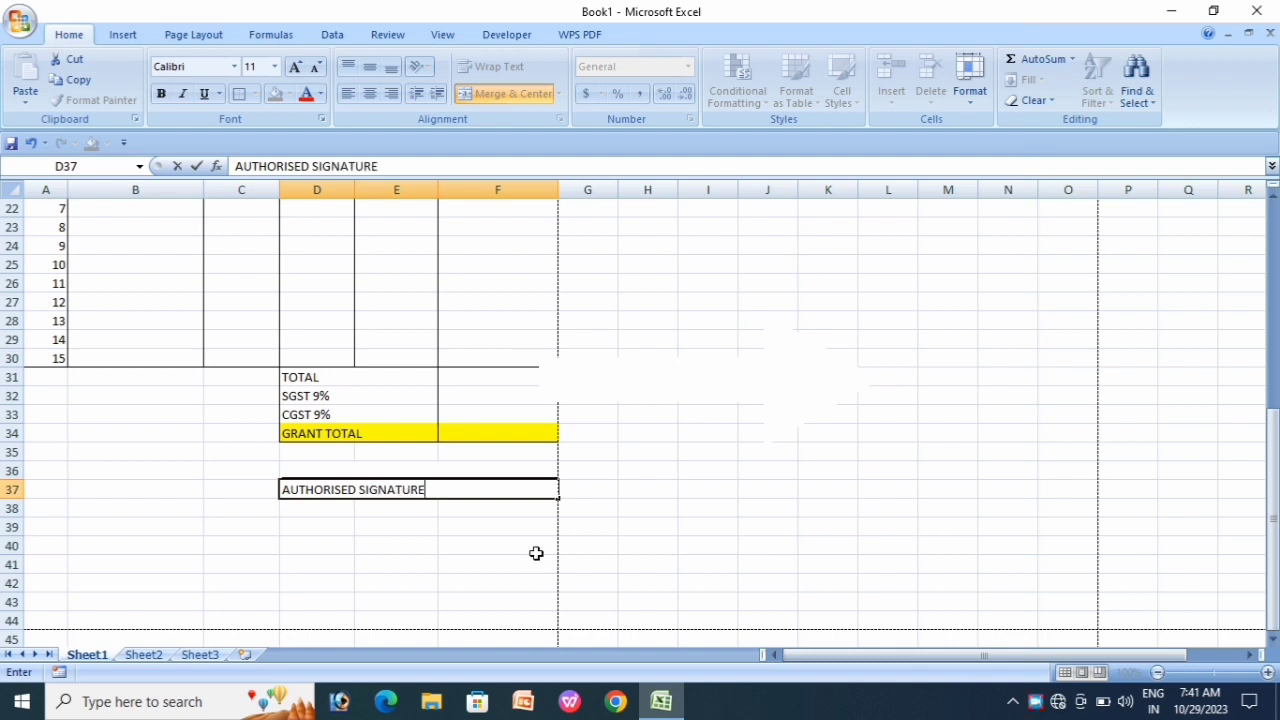
key("Return")
key("Down")
key("Down")
key("Down")
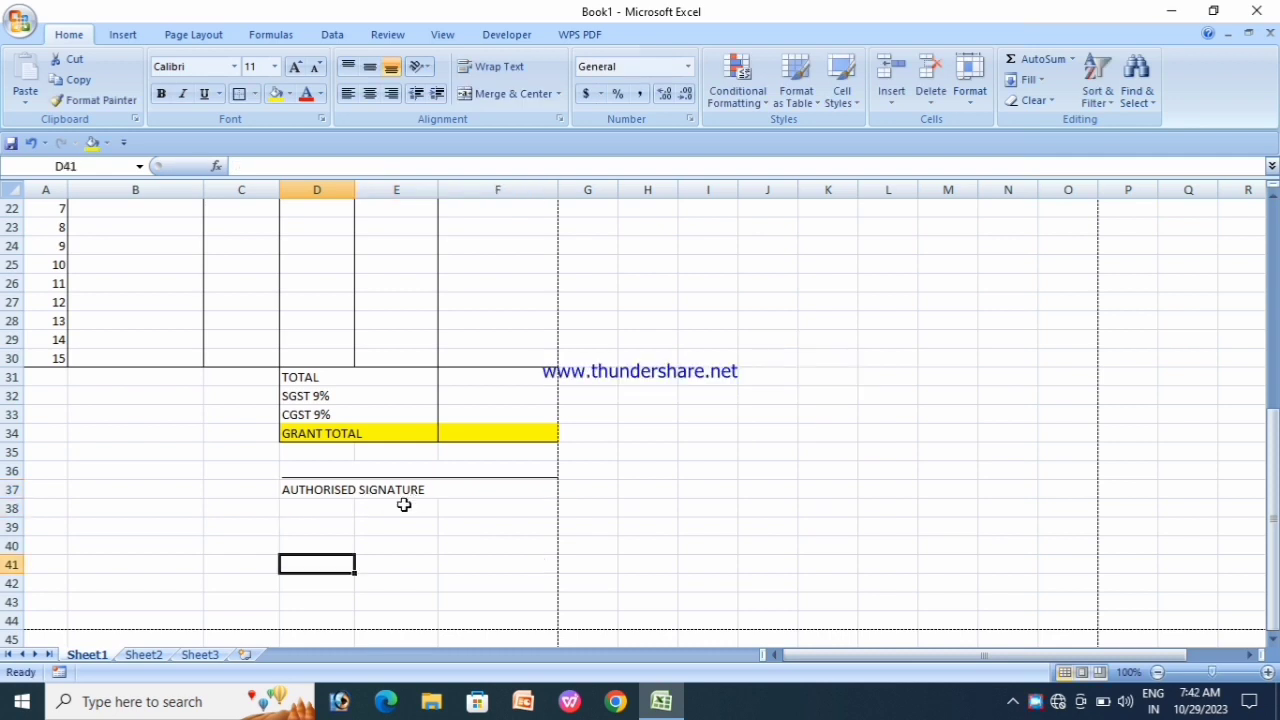
left_click(400, 506)
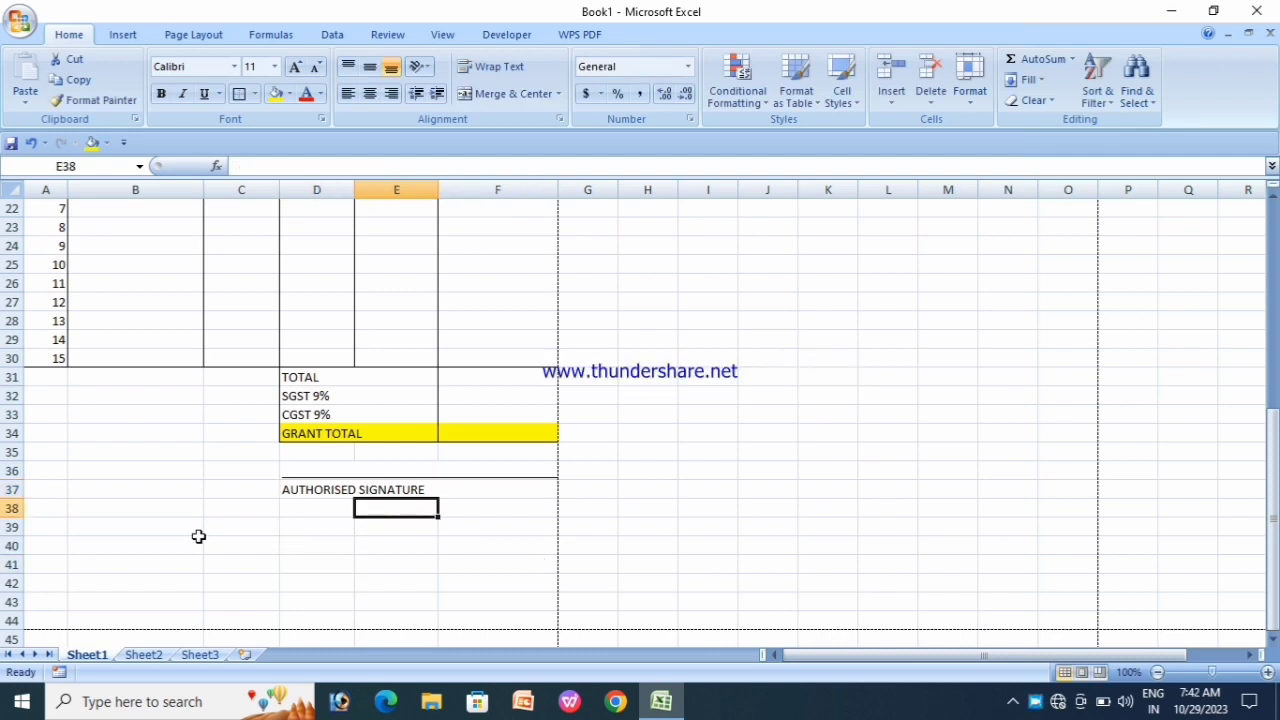
key("ctrl+F2")
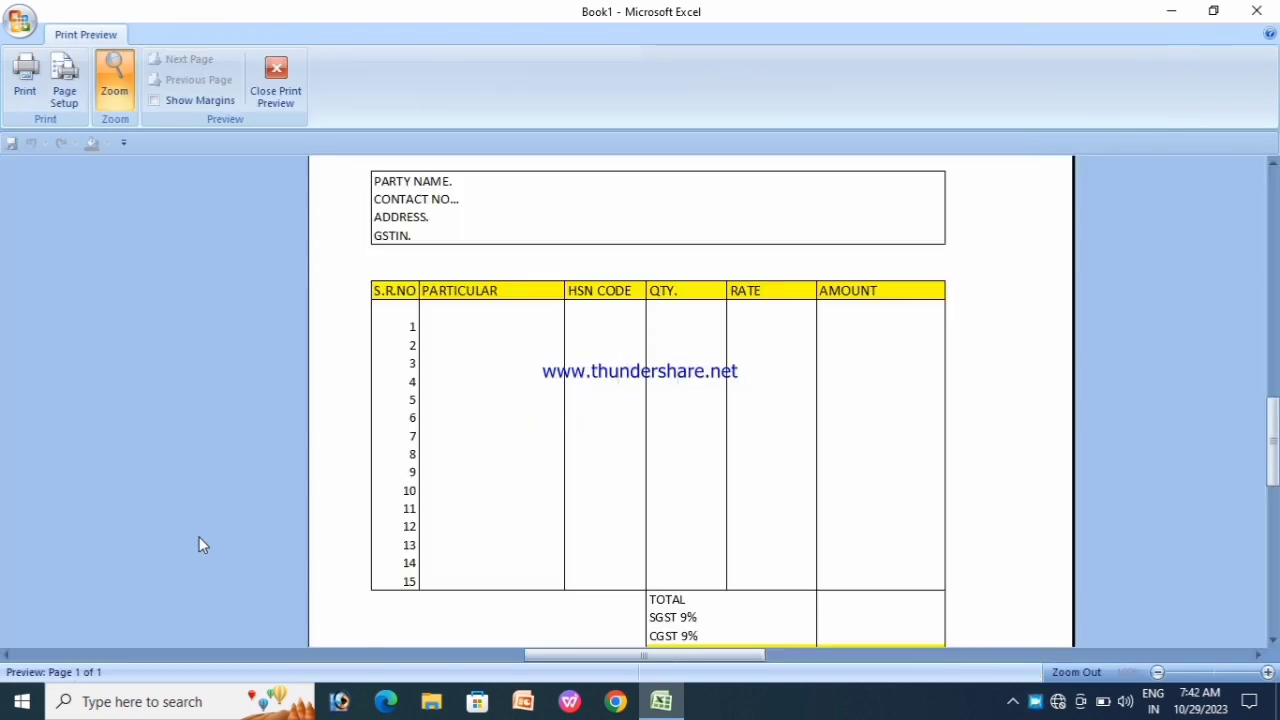
left_click(557, 396)
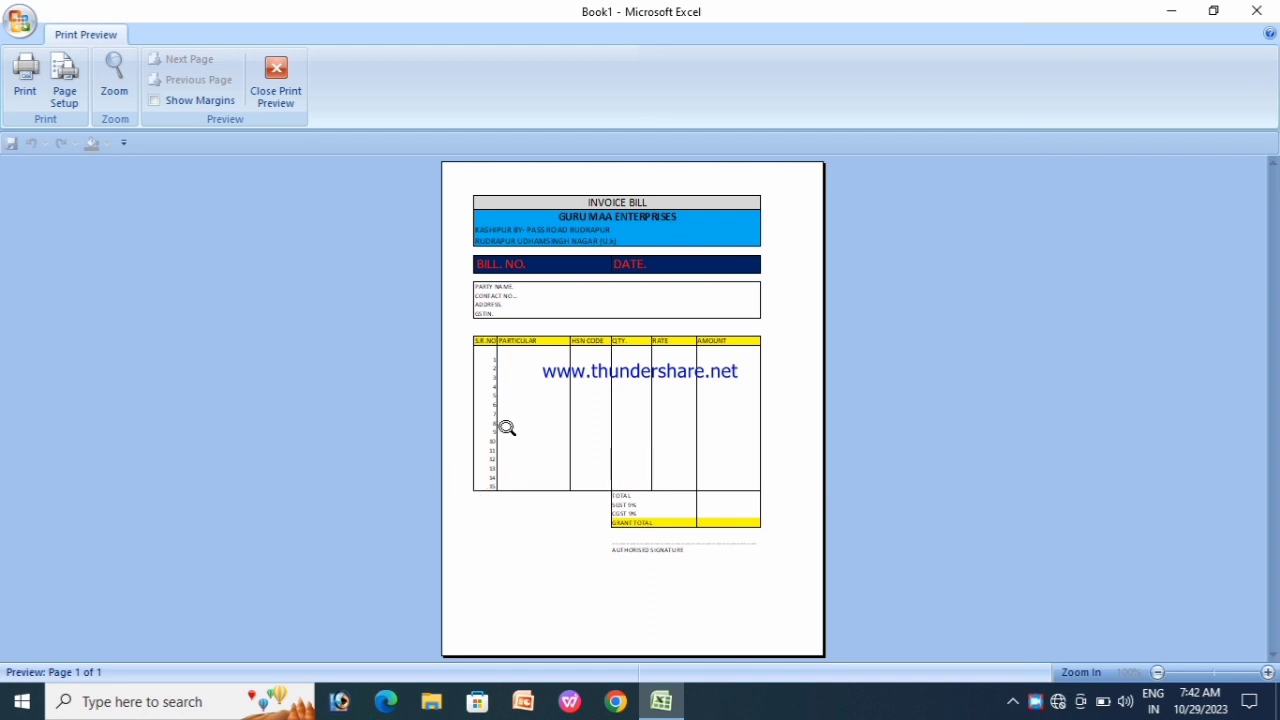
left_click(281, 90)
left_click(535, 462)
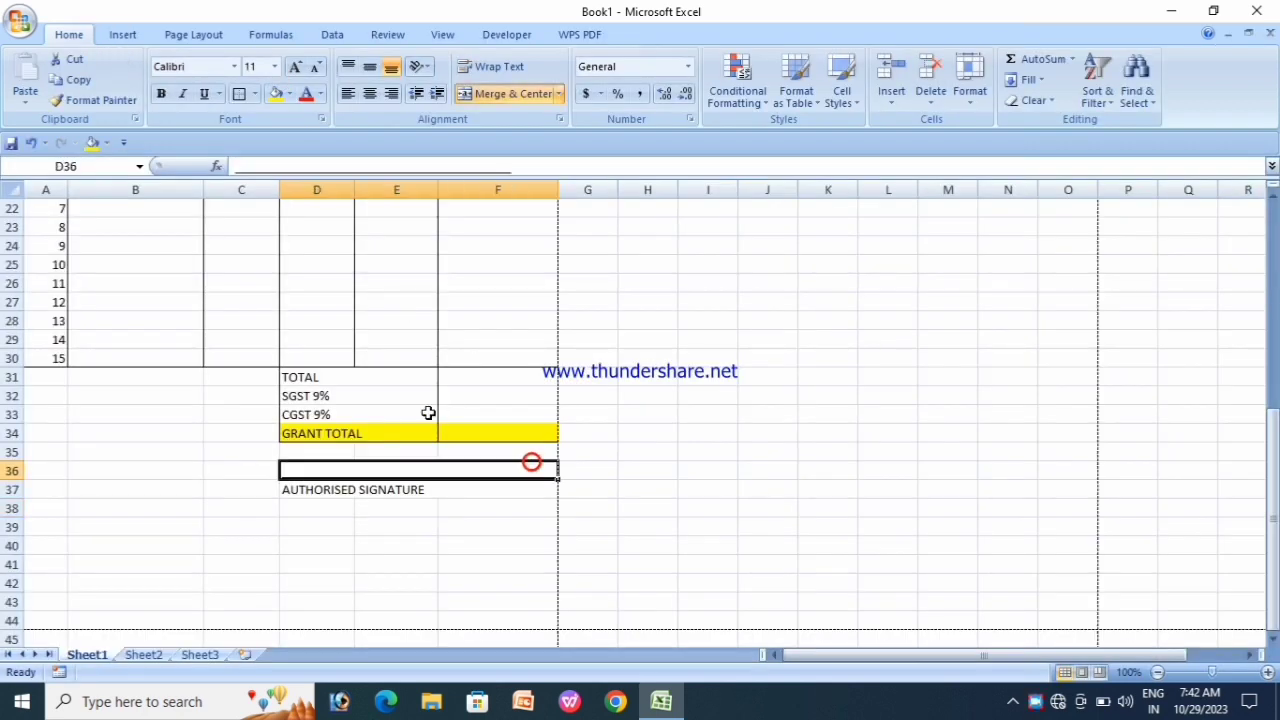
Step: Apply a Thick Box Border around the invoice A1:F44 and view it in print preview
scroll(410, 420, "up", 7)
left_click_drag(89, 217, 271, 335)
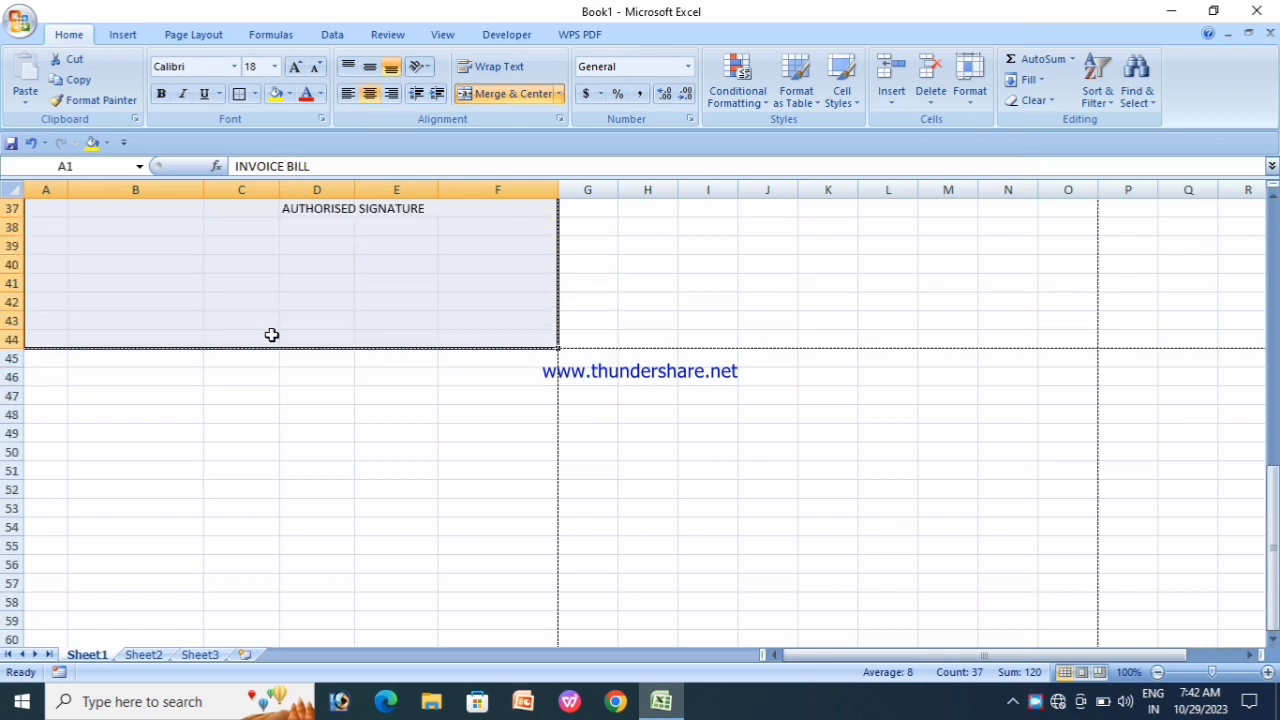
left_click(256, 93)
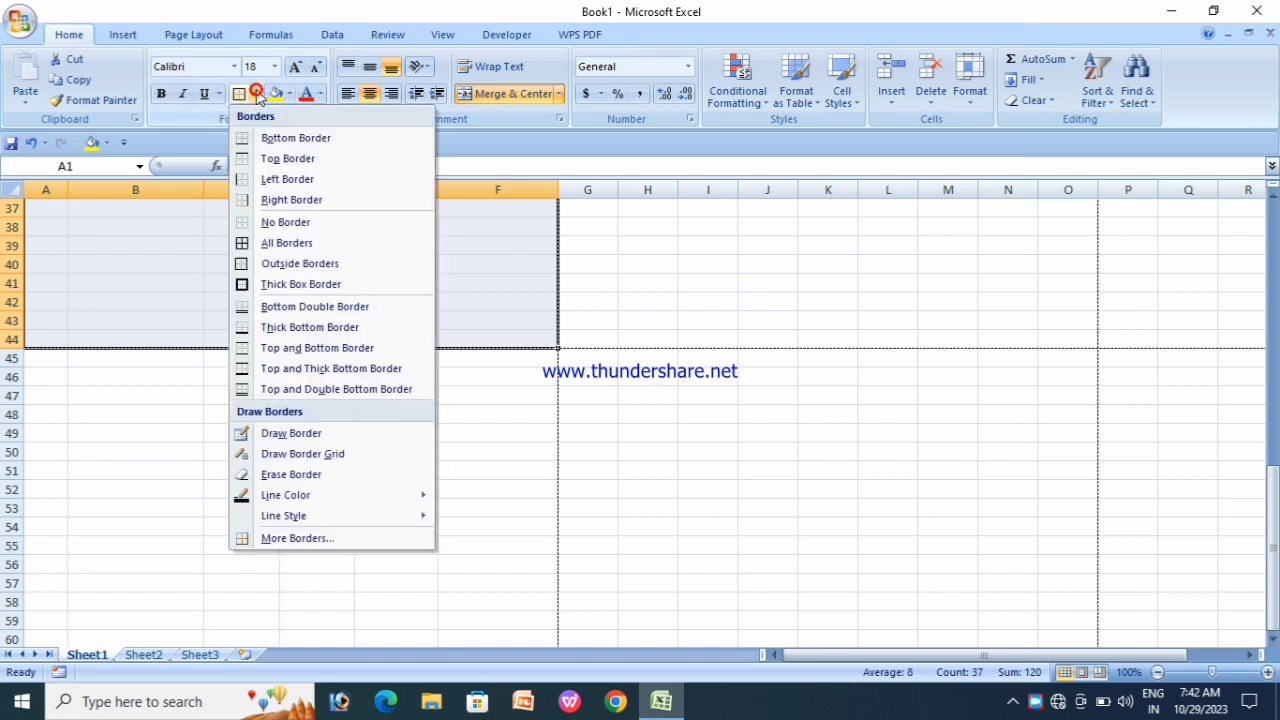
left_click(281, 284)
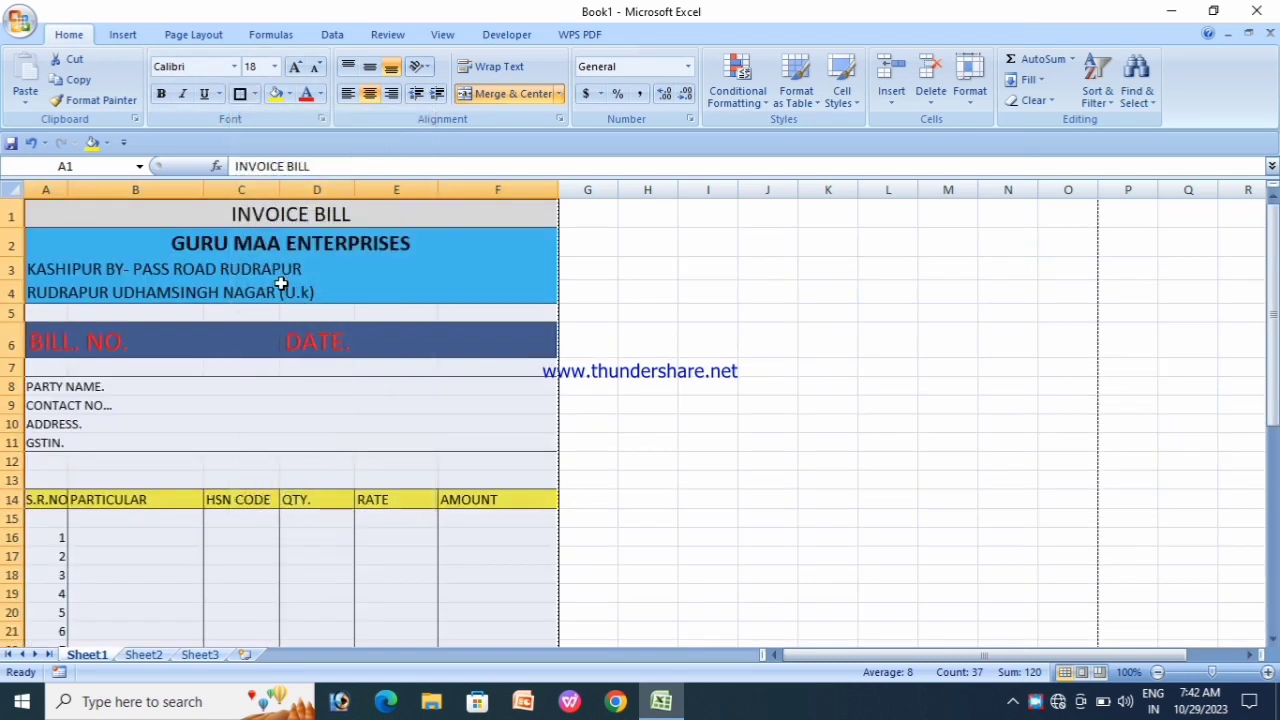
left_click(360, 531)
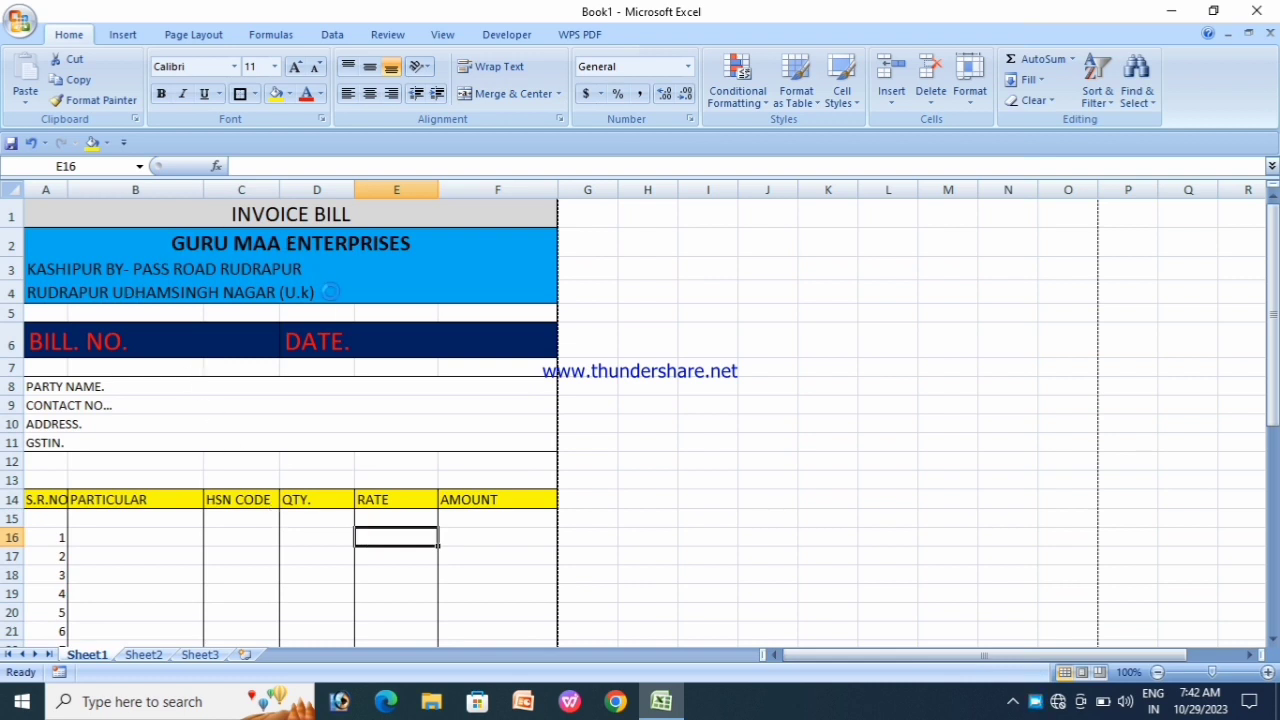
key("ctrl+F2")
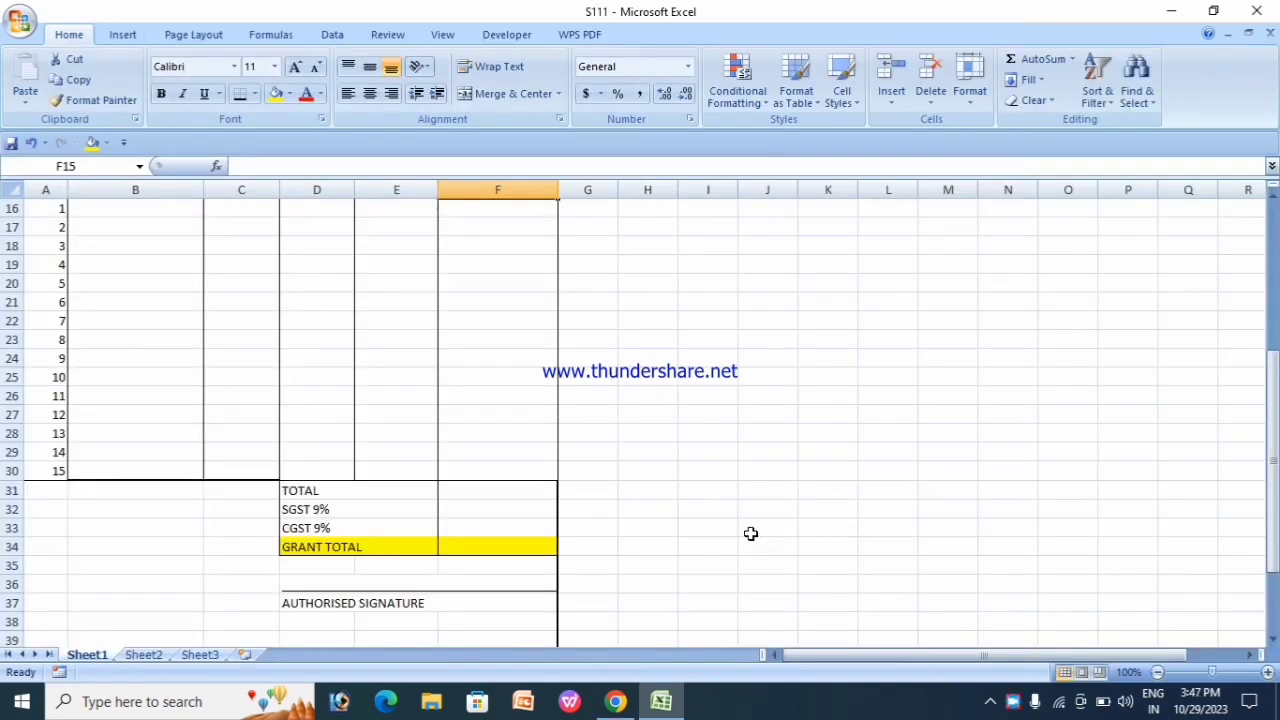
scroll(750, 533, "up", 5)
scroll(686, 455, "down", 3)
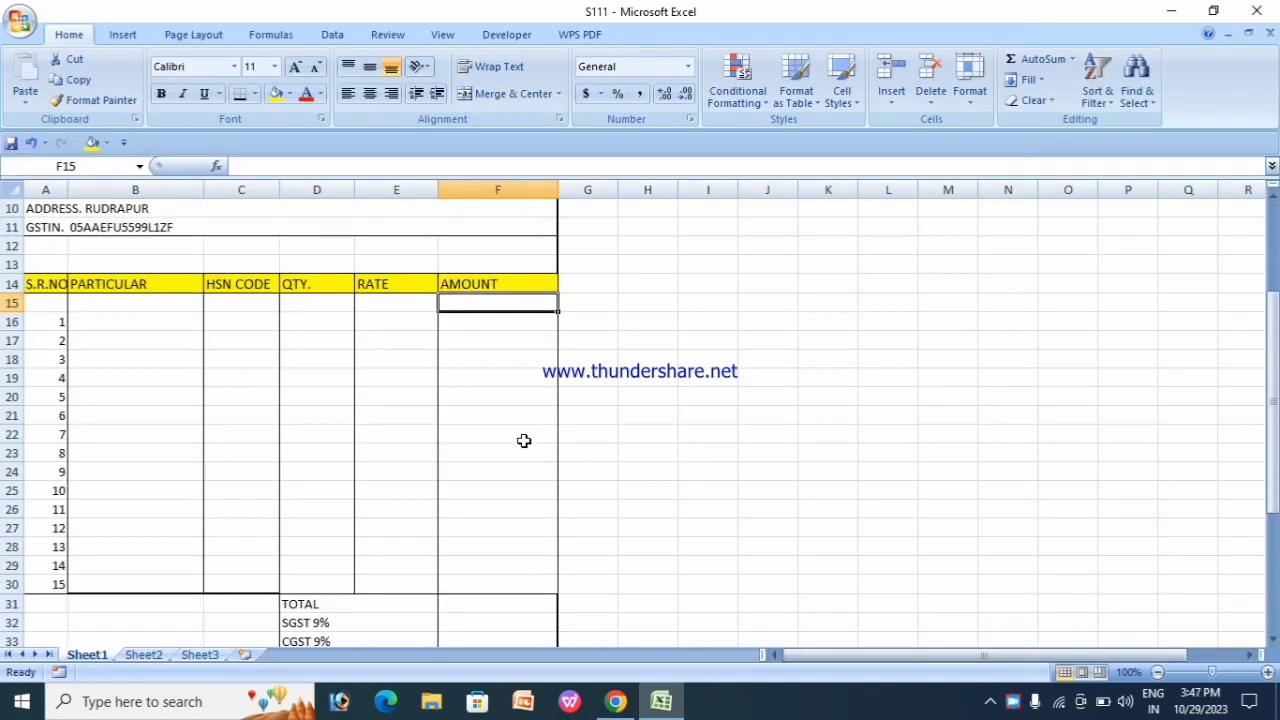
scroll(523, 441, "up", 2)
left_click(447, 491)
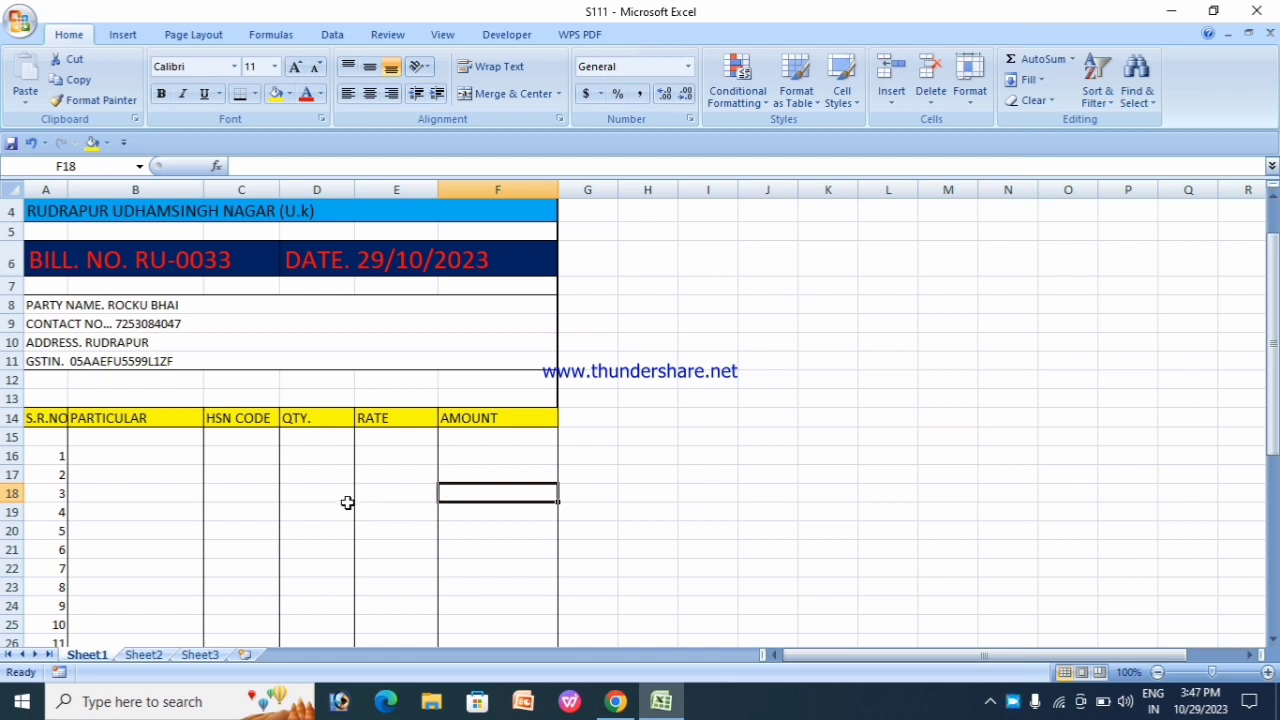
scroll(345, 501, "down", 1)
scroll(297, 396, "up", 2)
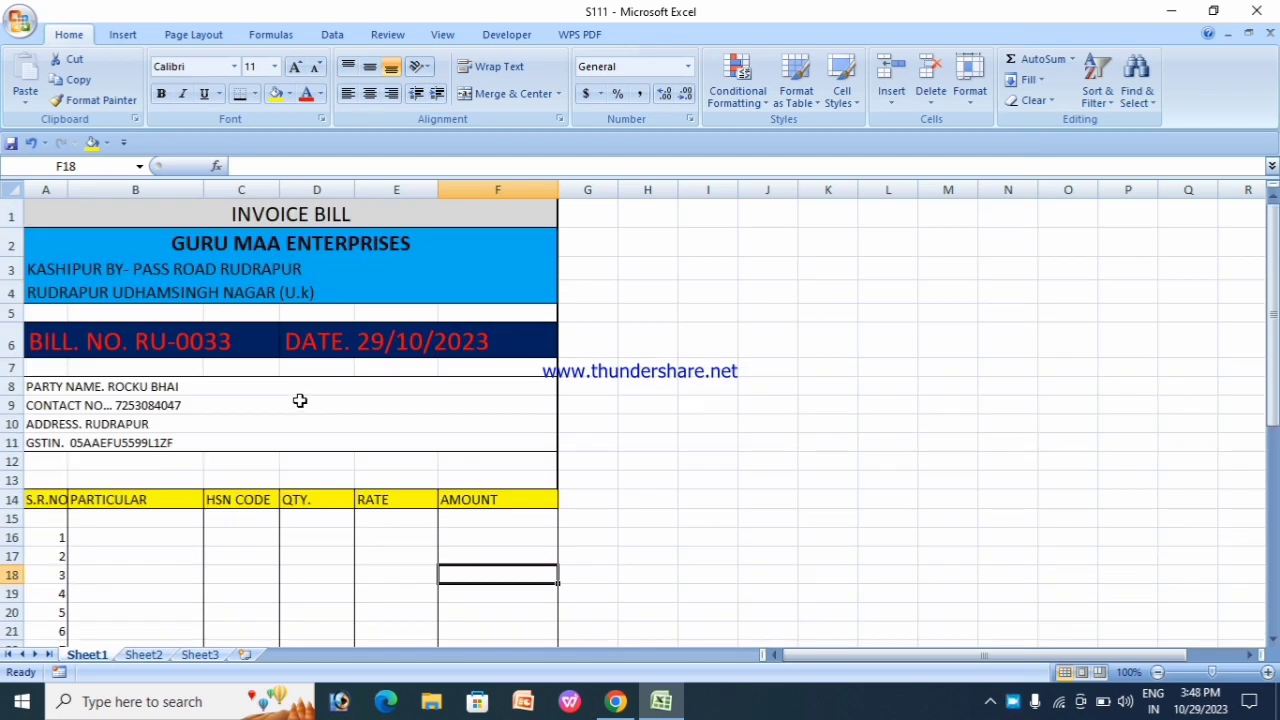
scroll(437, 429, "down", 2)
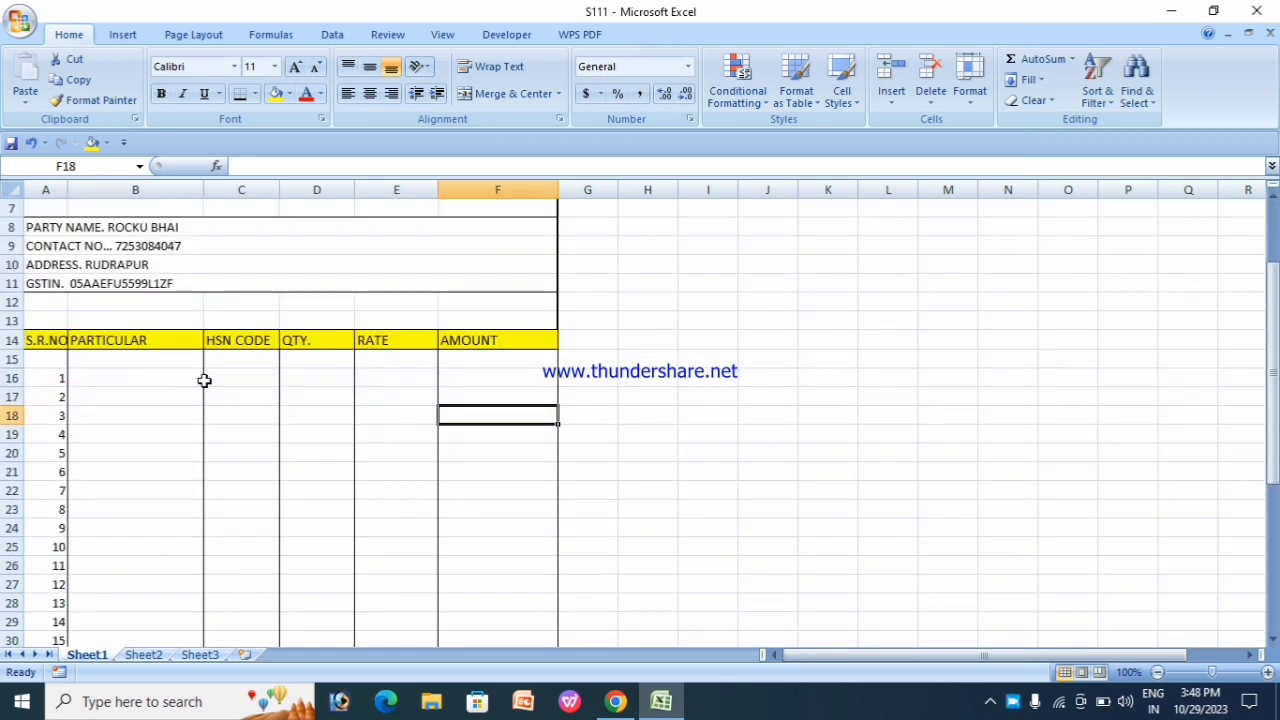
left_click(316, 359)
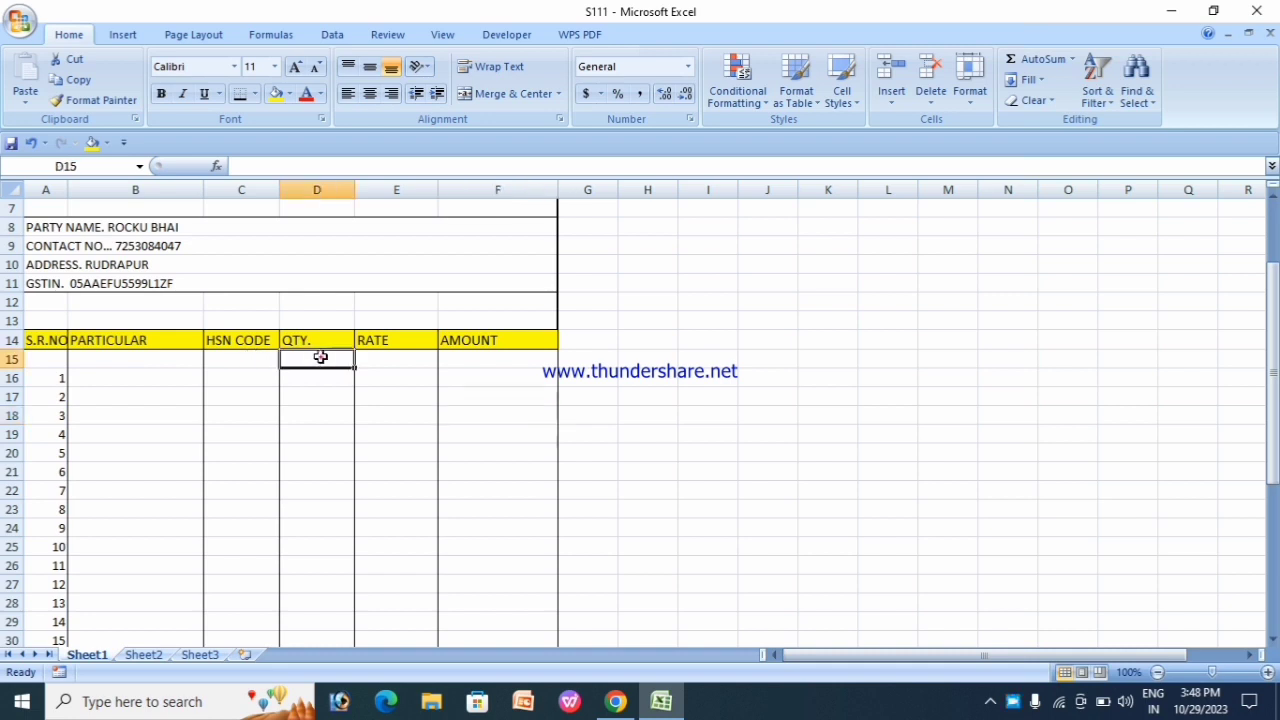
left_click(386, 360)
left_click(468, 362)
scroll(510, 395, "down", 1)
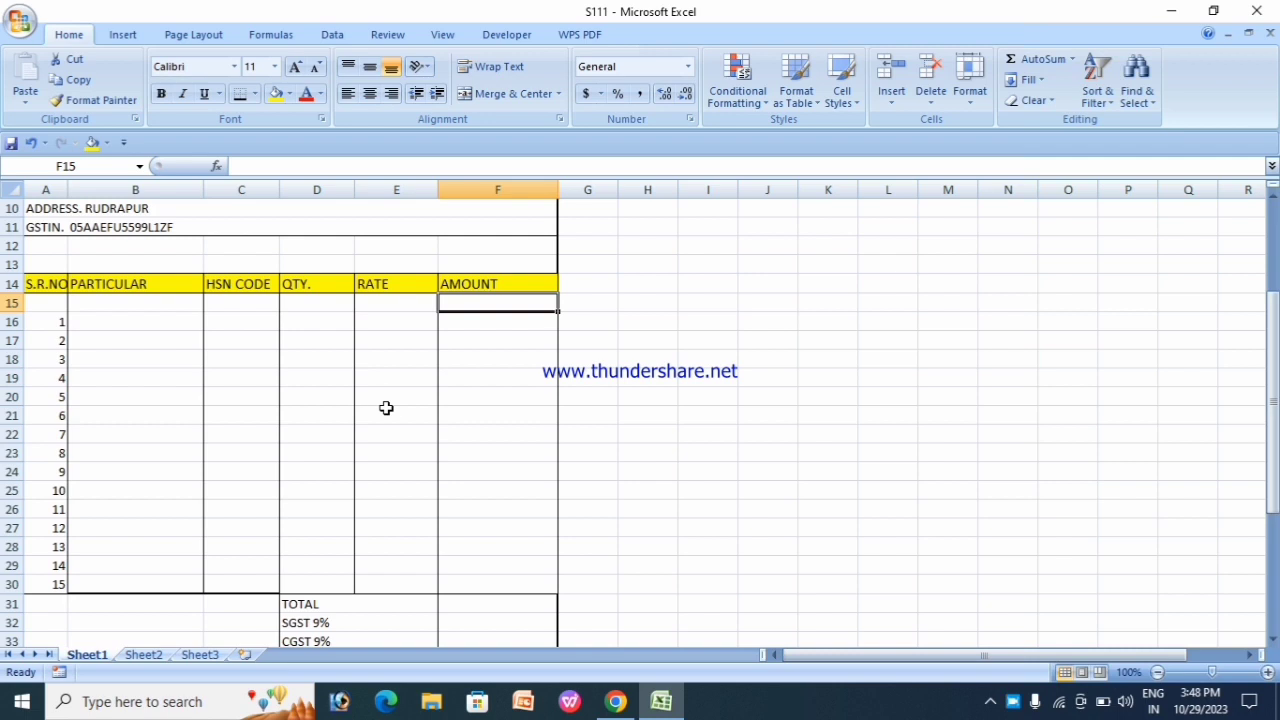
scroll(548, 395, "down", 2)
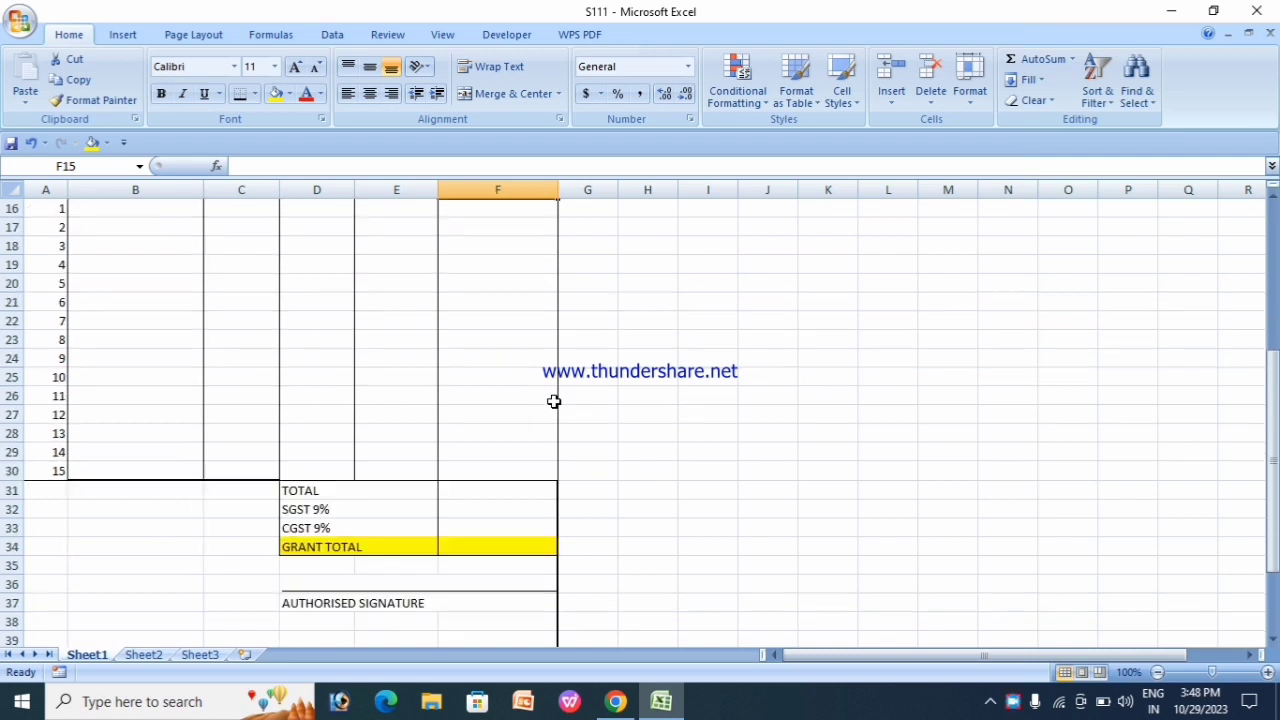
left_click(337, 508)
left_click(362, 525)
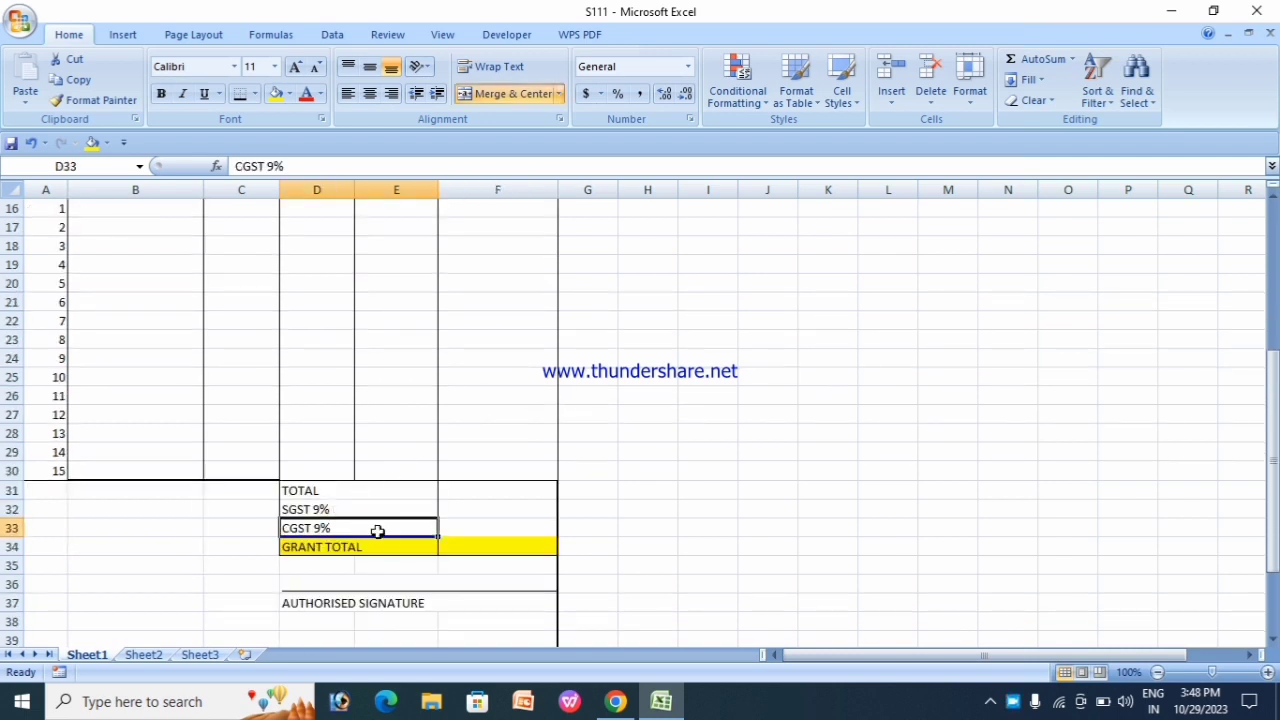
left_click(425, 550)
scroll(514, 560, "down", 1)
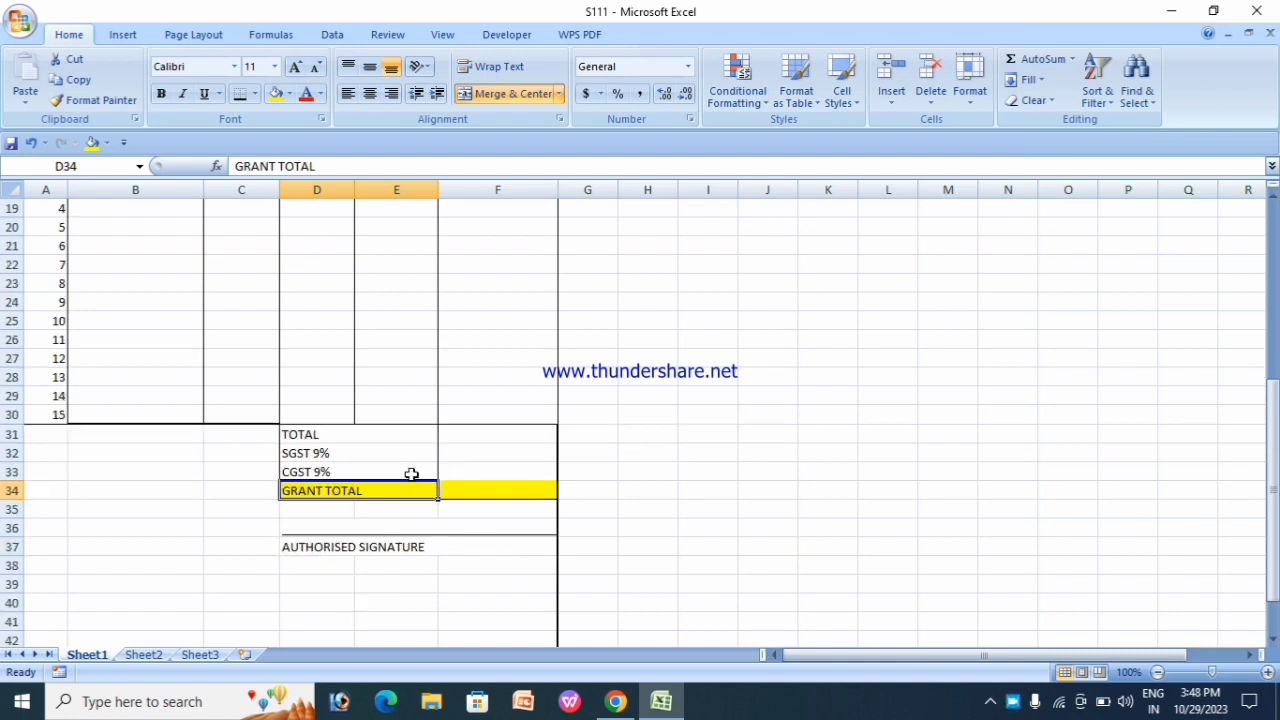
scroll(410, 477, "up", 4)
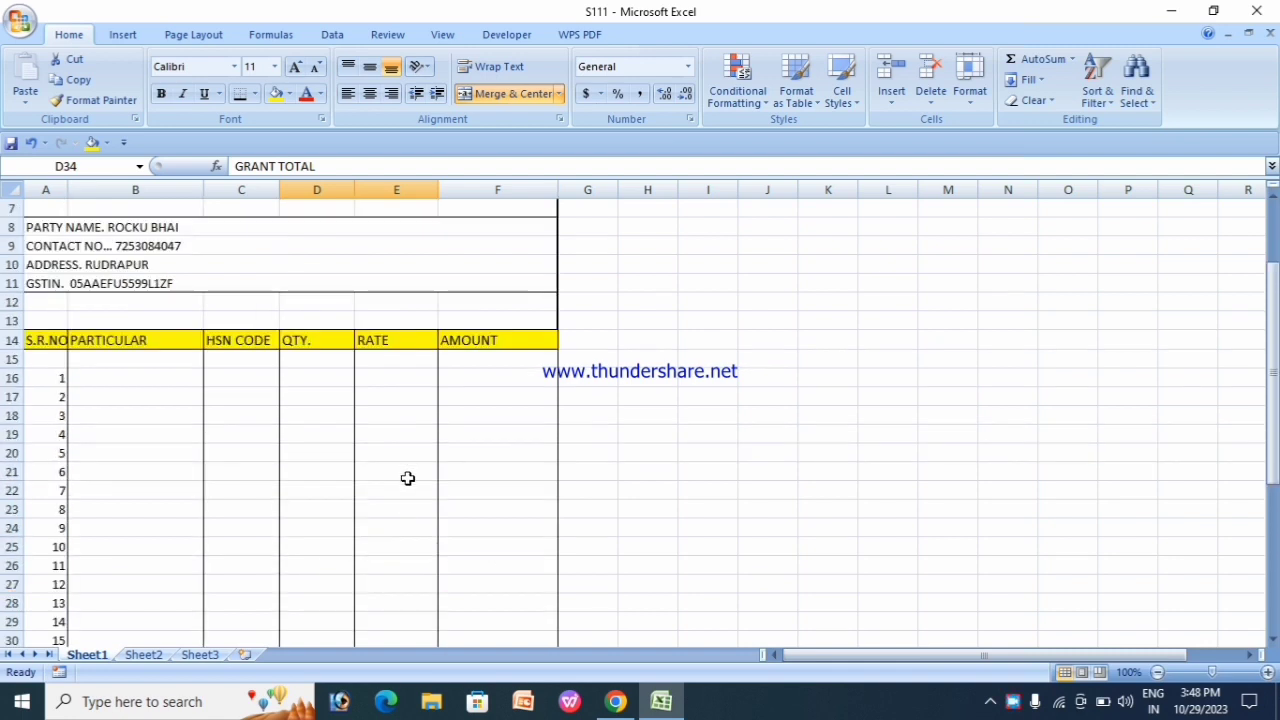
left_click(118, 380)
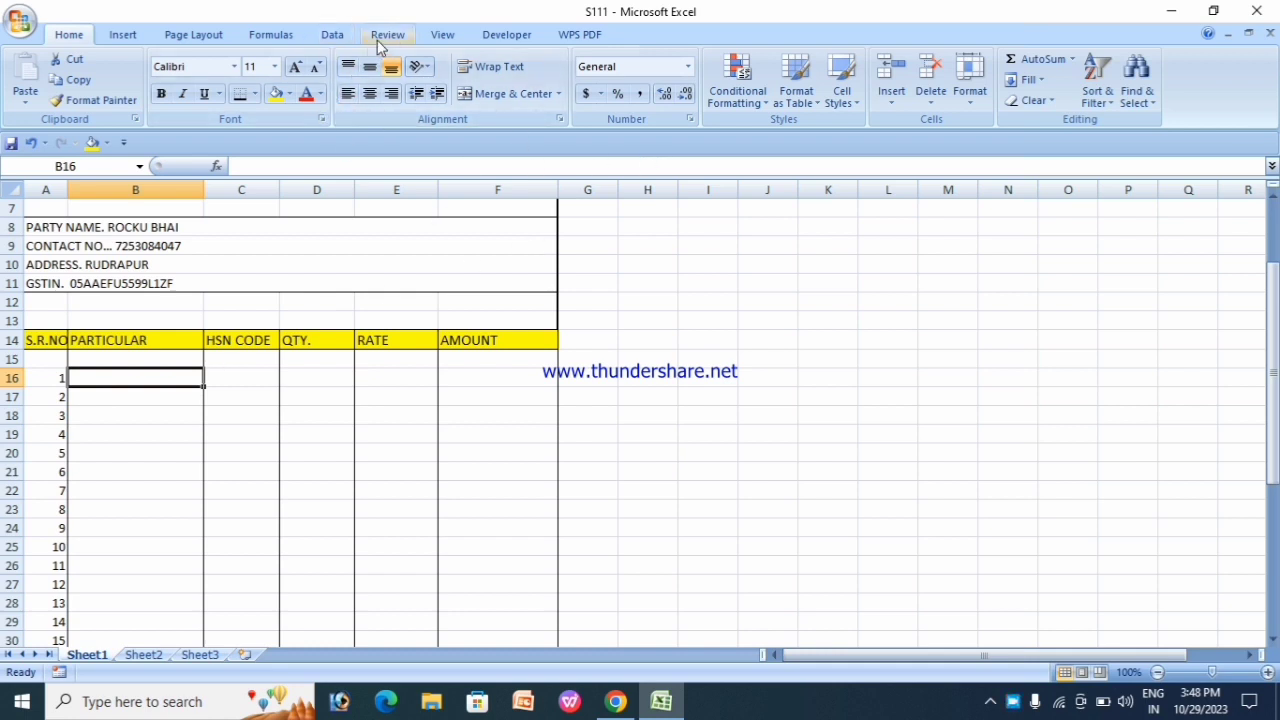
Step: Add a List validation to B16 with source MOUSE,KEYBOARD,RAM,HARDDISK,CPU,MONITOR
left_click(333, 36)
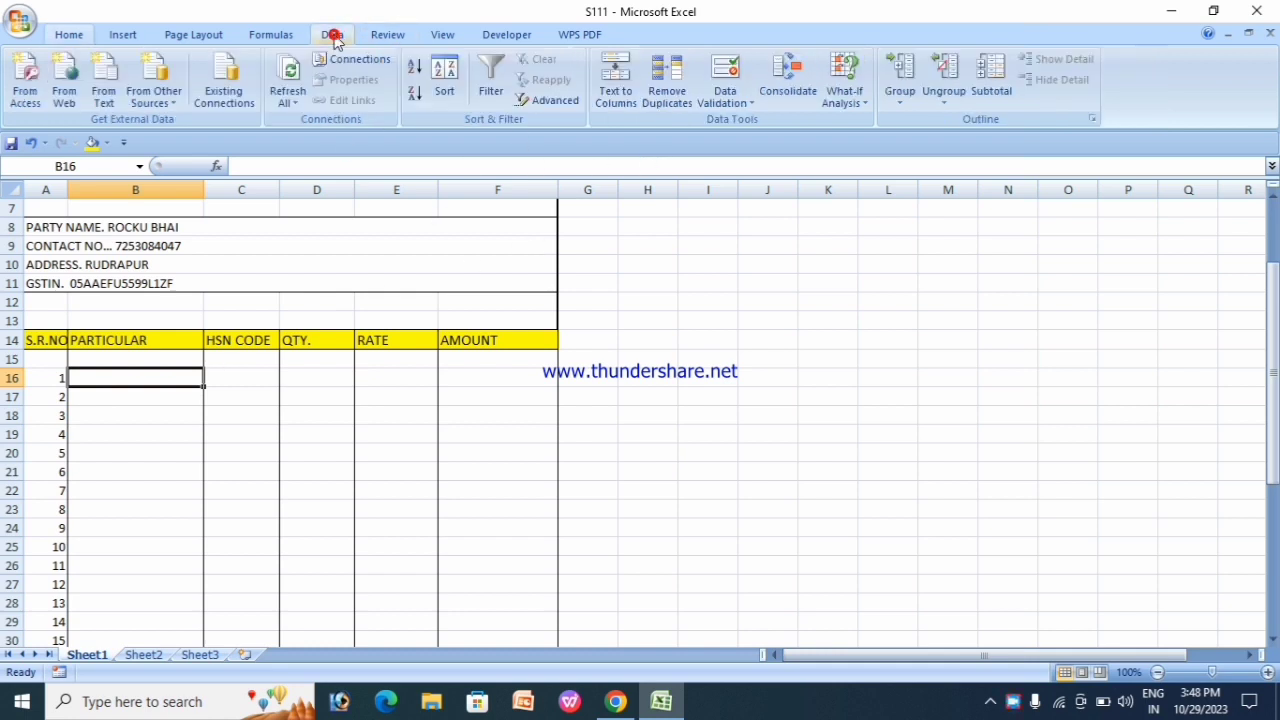
left_click(745, 103)
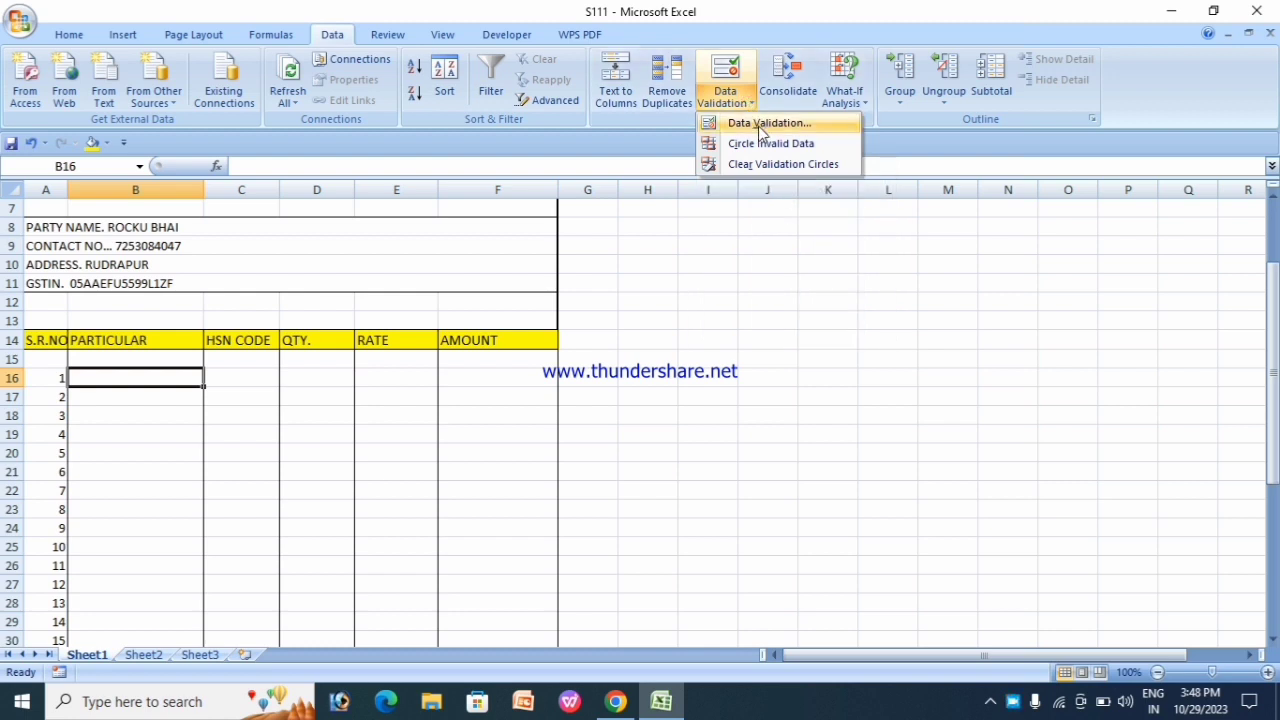
left_click(757, 124)
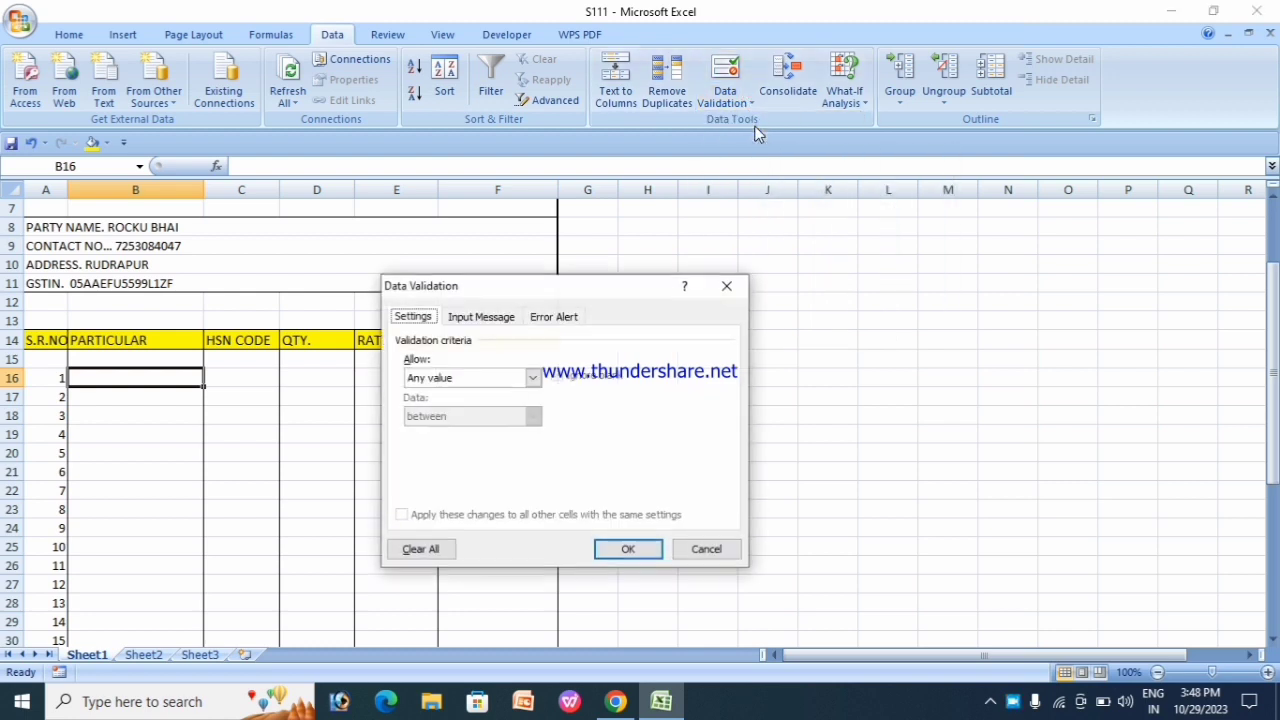
left_click(533, 378)
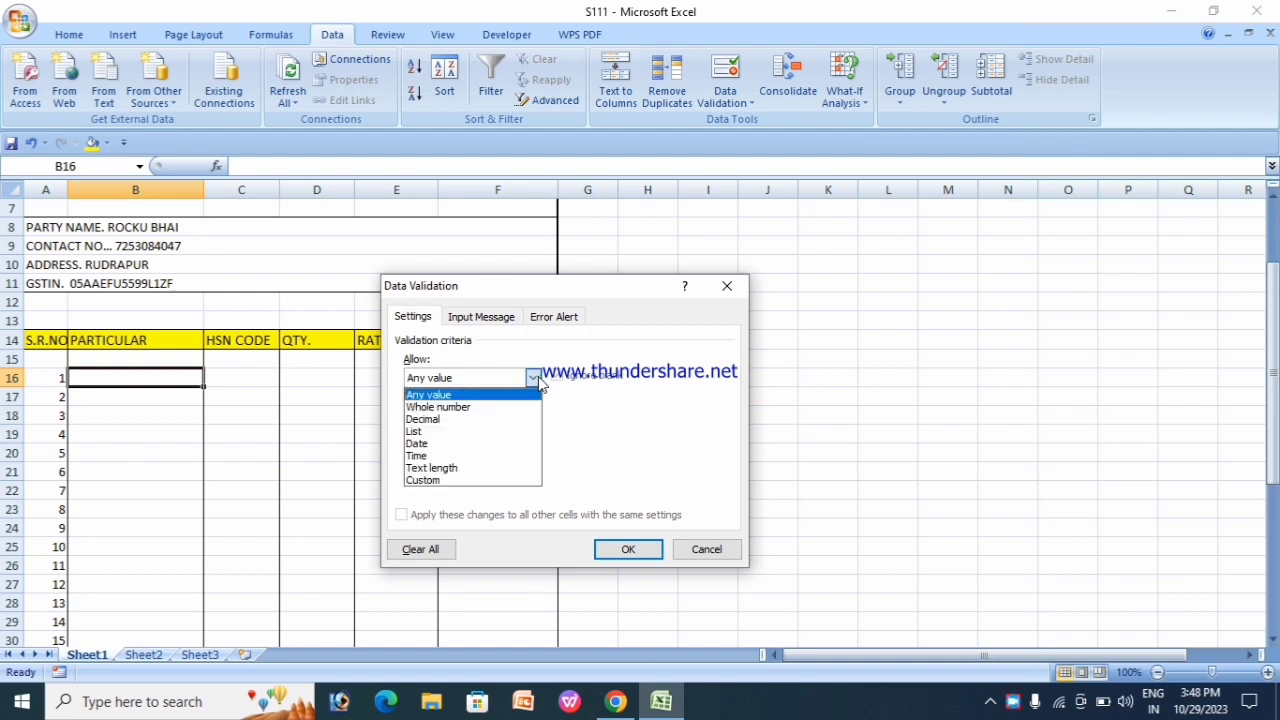
left_click(450, 430)
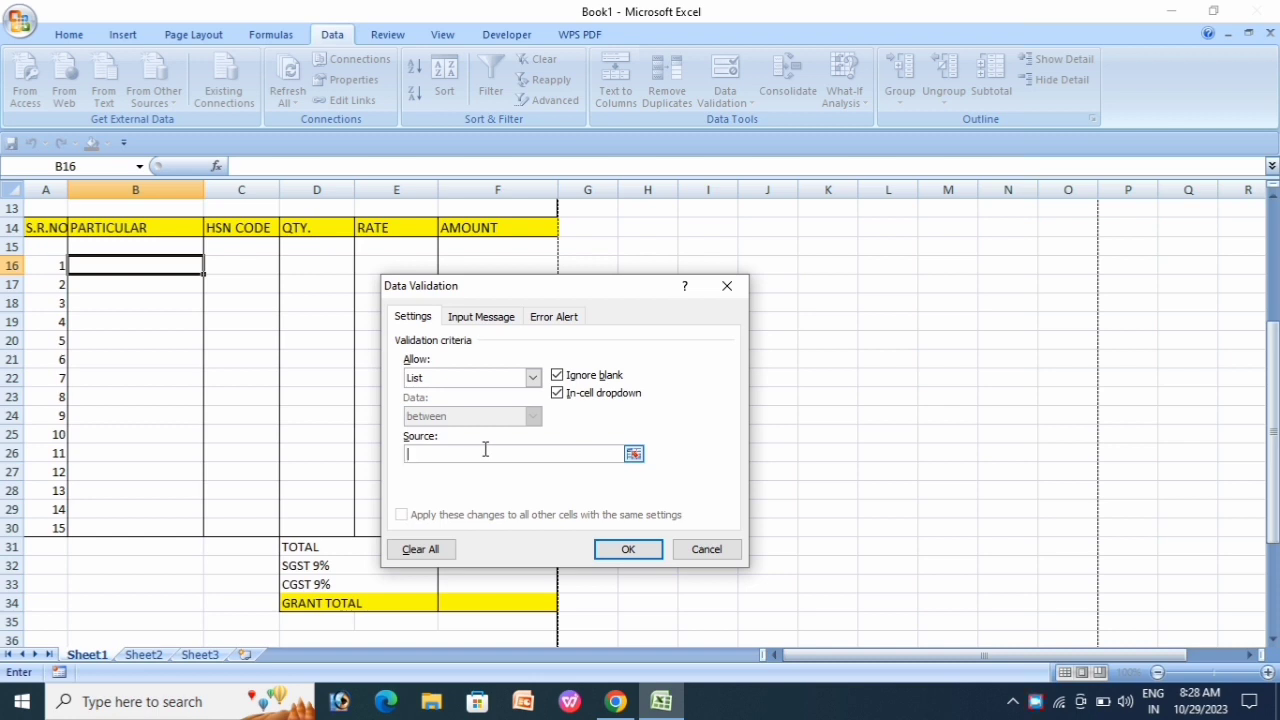
type("MOUSE,KEYBOARD,RAM,HARDDIS")
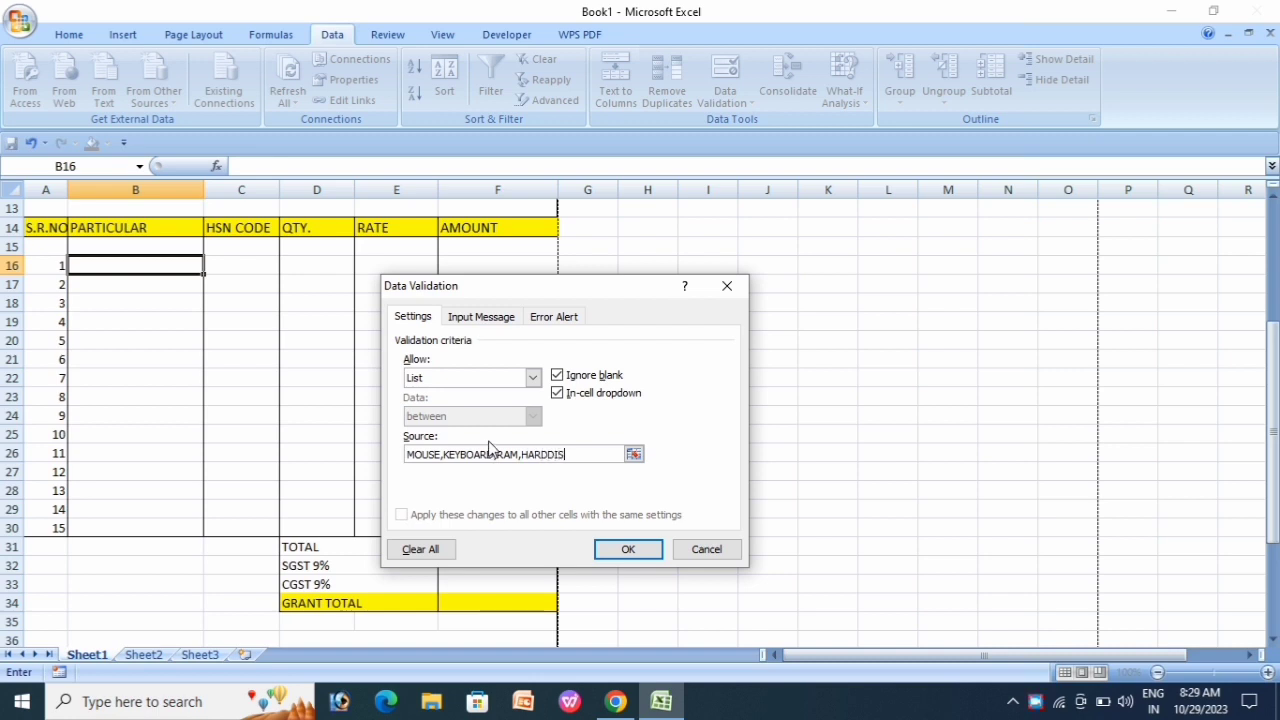
type("K,CPU,MONI")
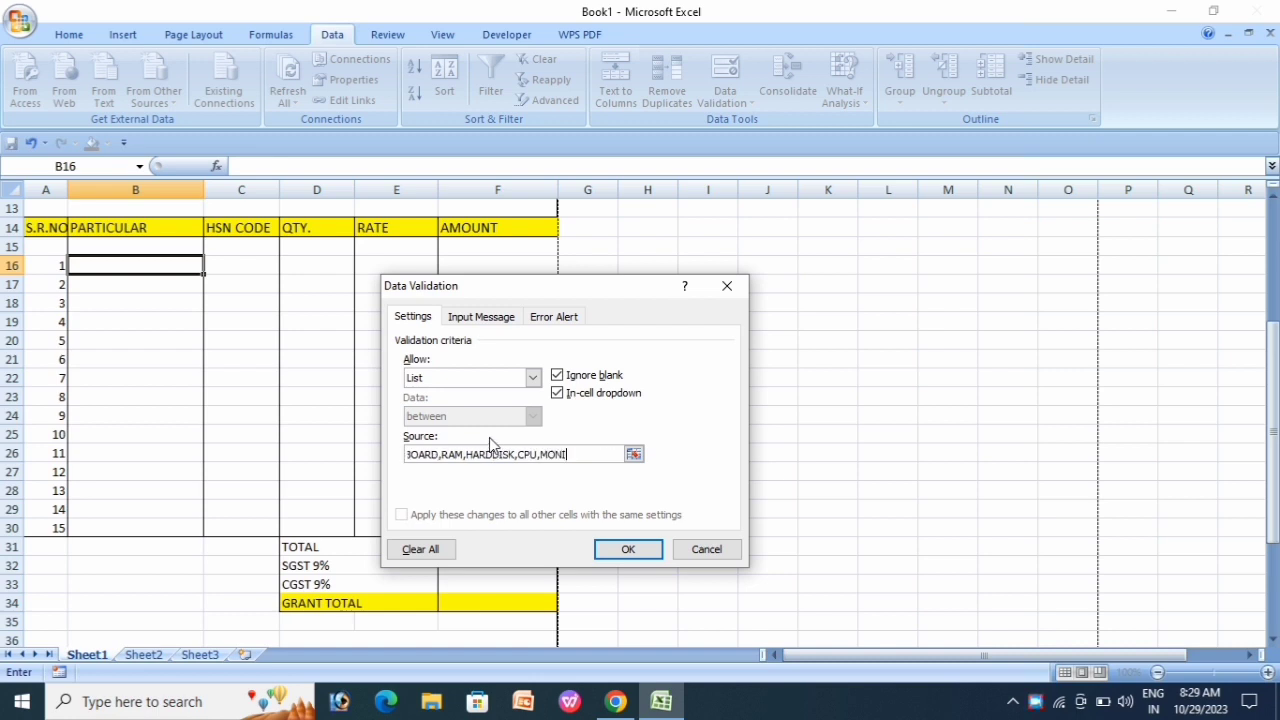
type("TOR")
left_click(616, 553)
left_click(215, 302)
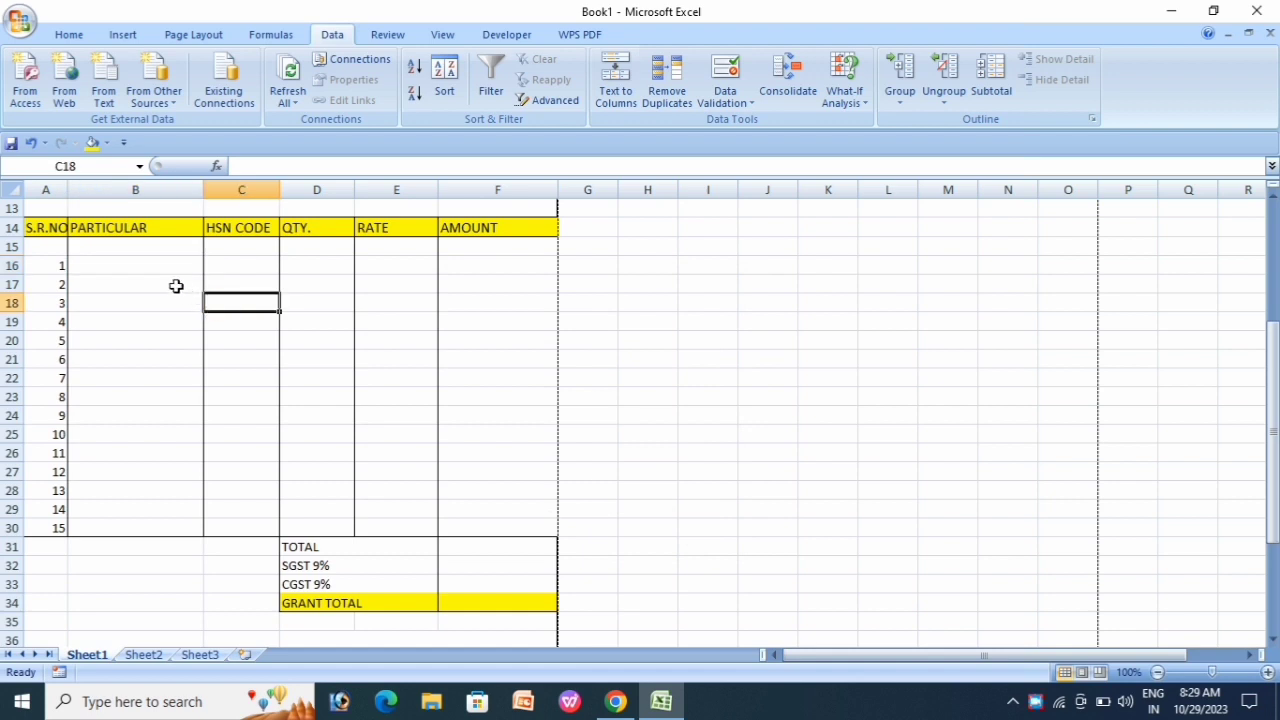
Step: Copy B16's Particular dropdown down through B30
left_click(144, 268)
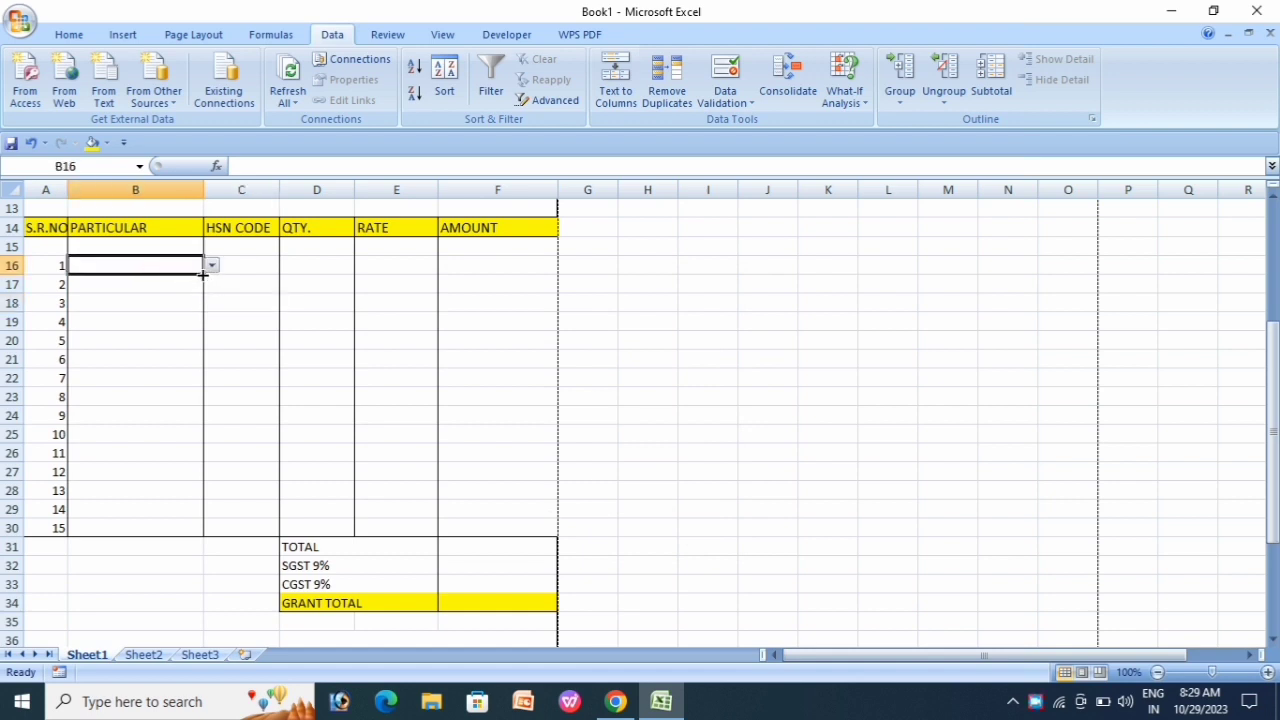
left_click_drag(202, 274, 210, 538)
left_click(260, 411)
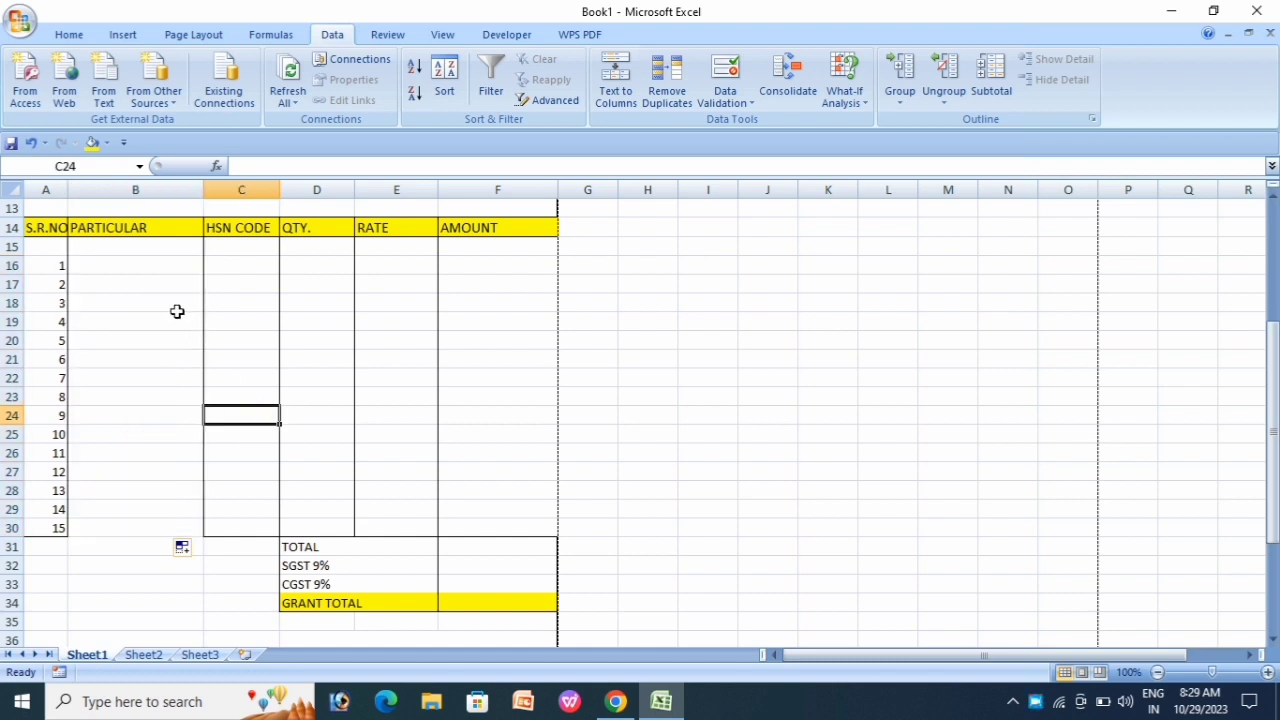
left_click(148, 270)
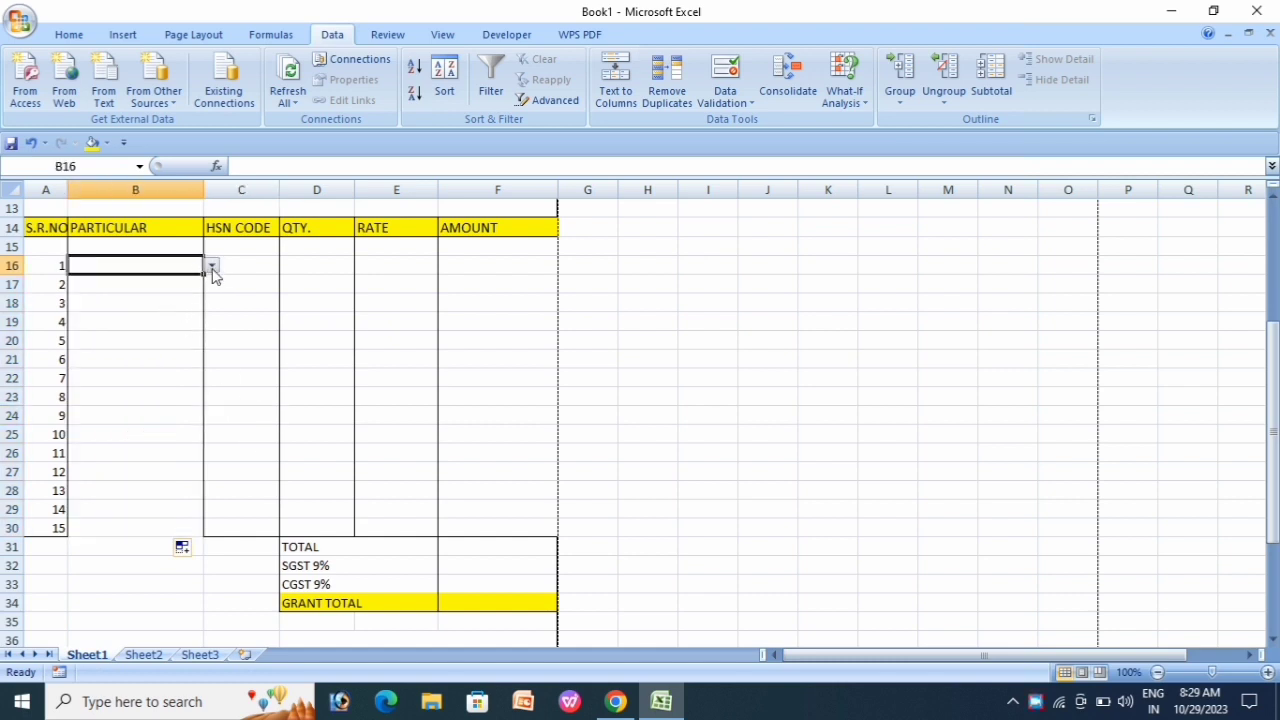
Step: Choose KEYBOARD, CPU and MOUSE as the particulars in B16:B18
left_click(212, 268)
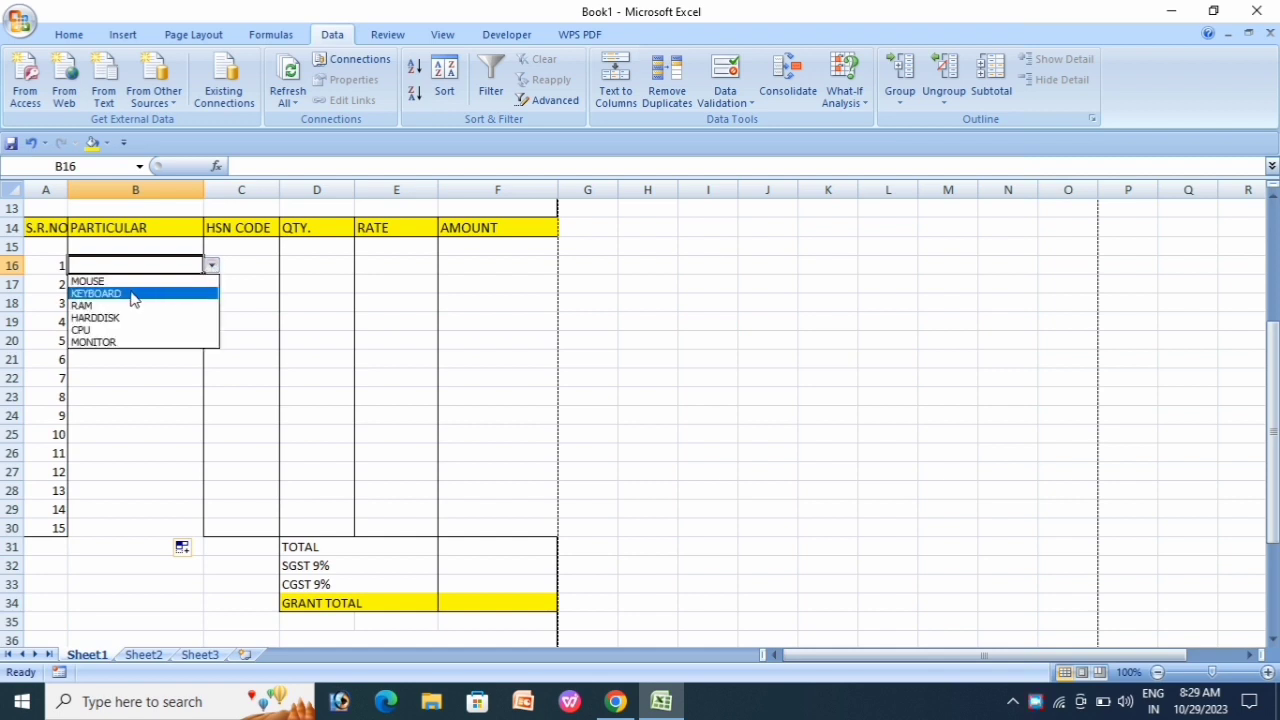
left_click(126, 290)
left_click(148, 287)
left_click(211, 285)
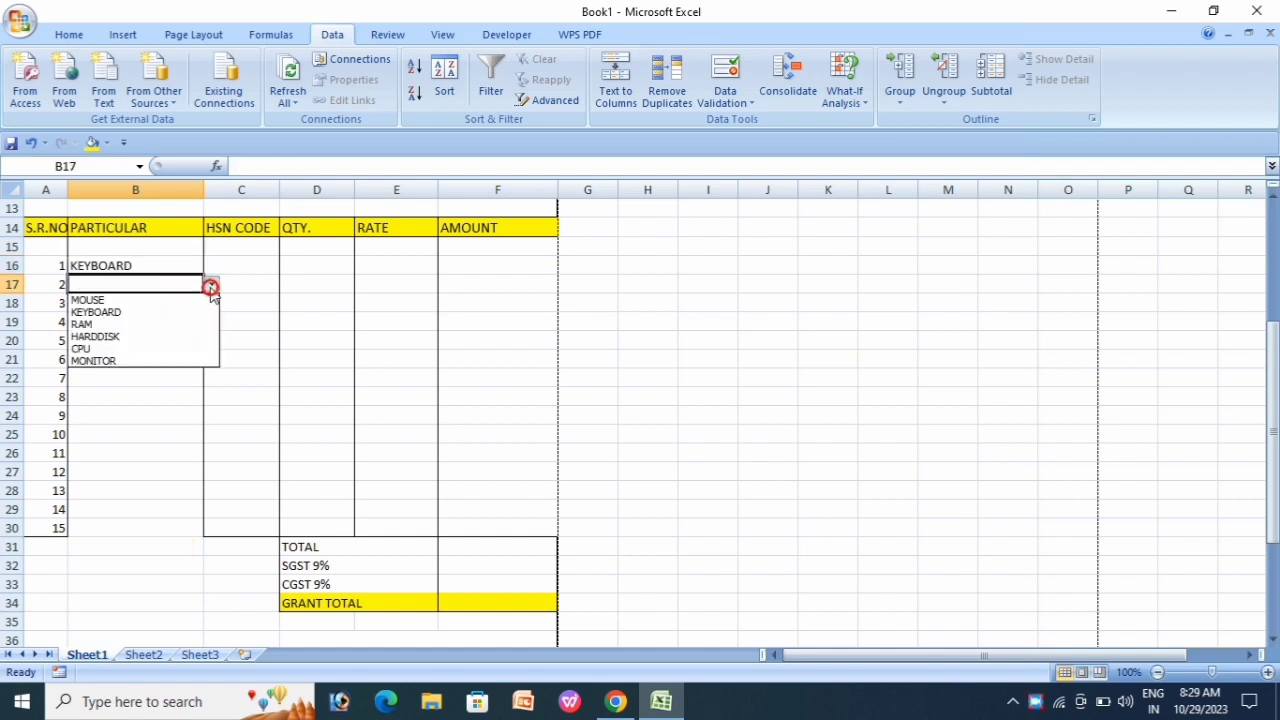
left_click(97, 351)
left_click(151, 304)
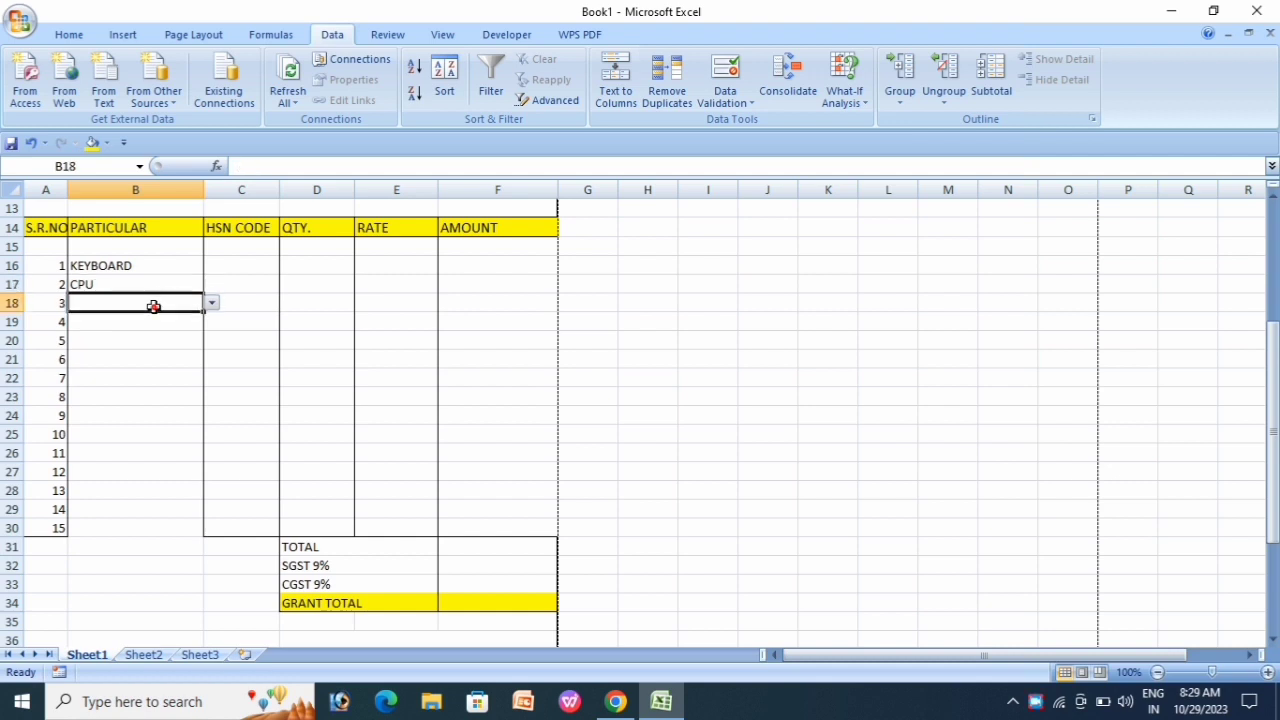
left_click(211, 303)
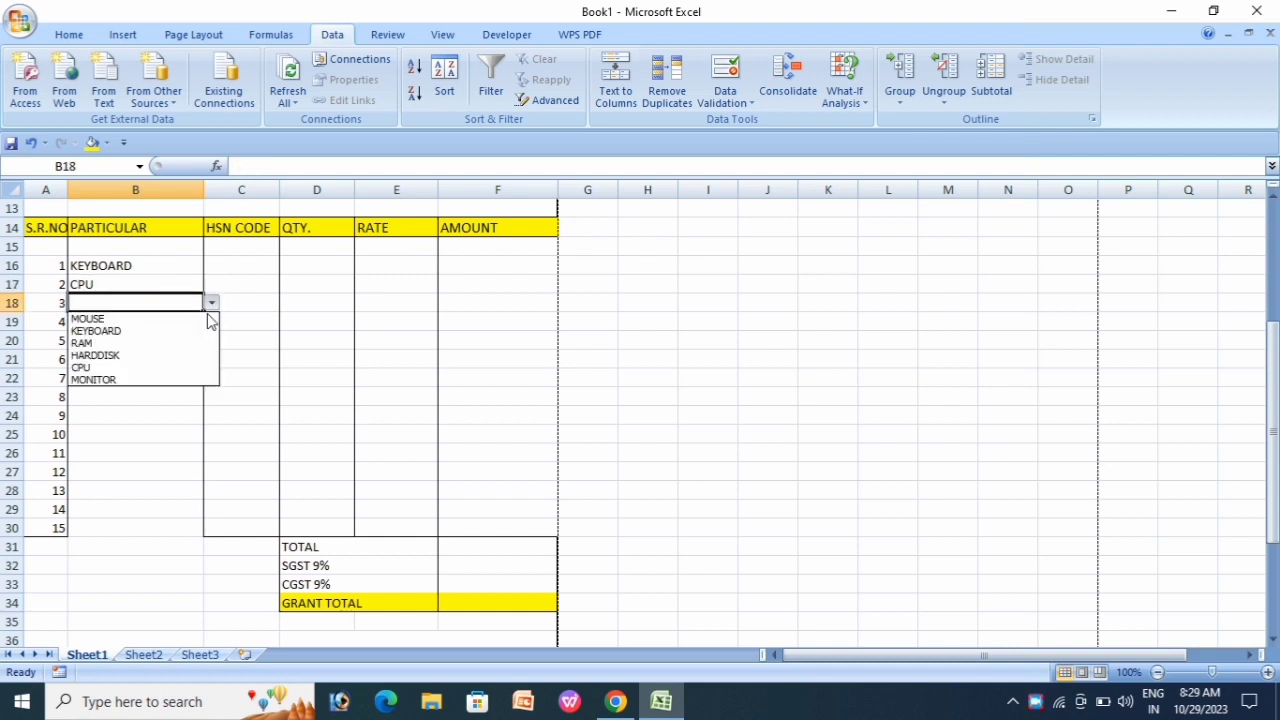
left_click(115, 321)
left_click(160, 338)
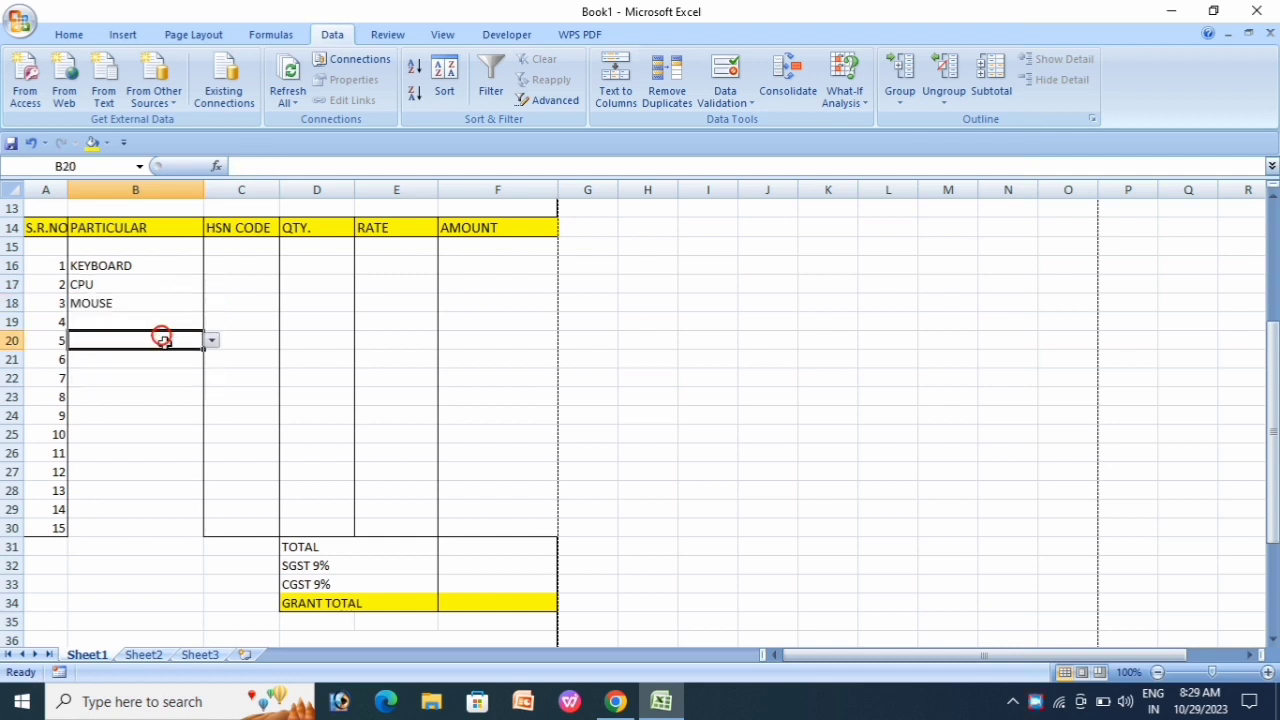
Step: Enter HSN codes 2025 in C16 and 2026 in C17
left_click(238, 265)
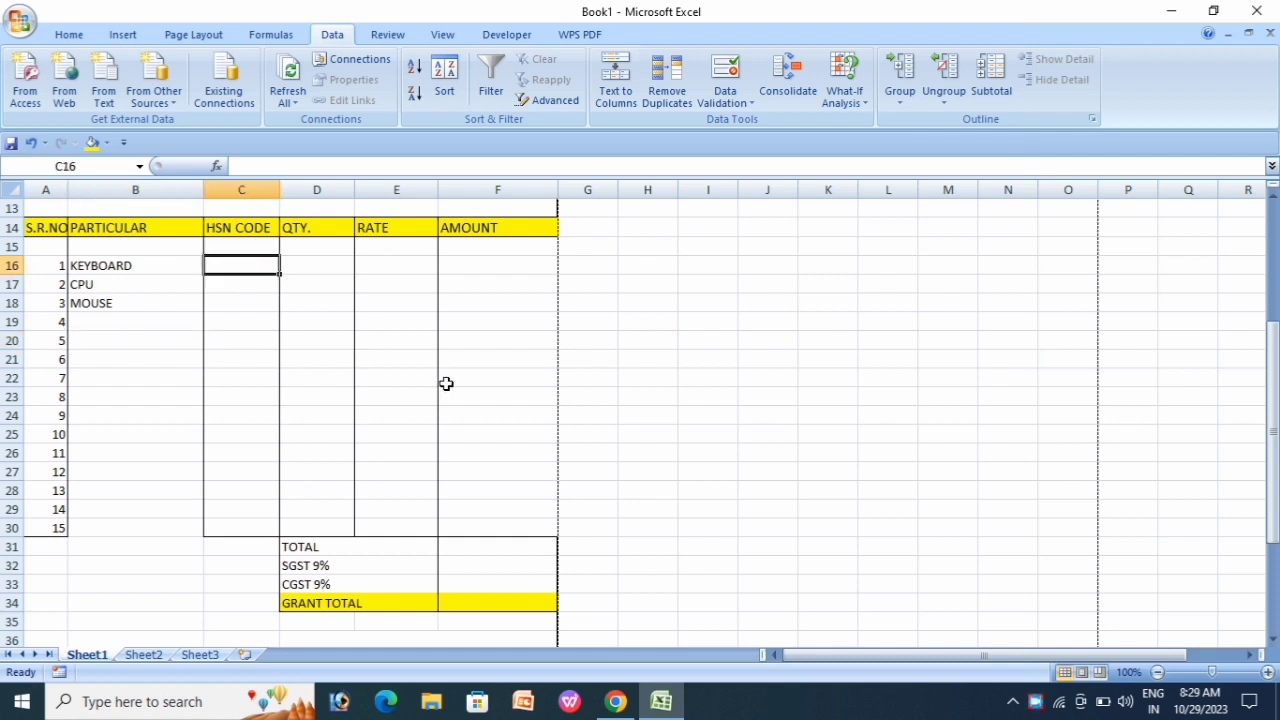
type("202")
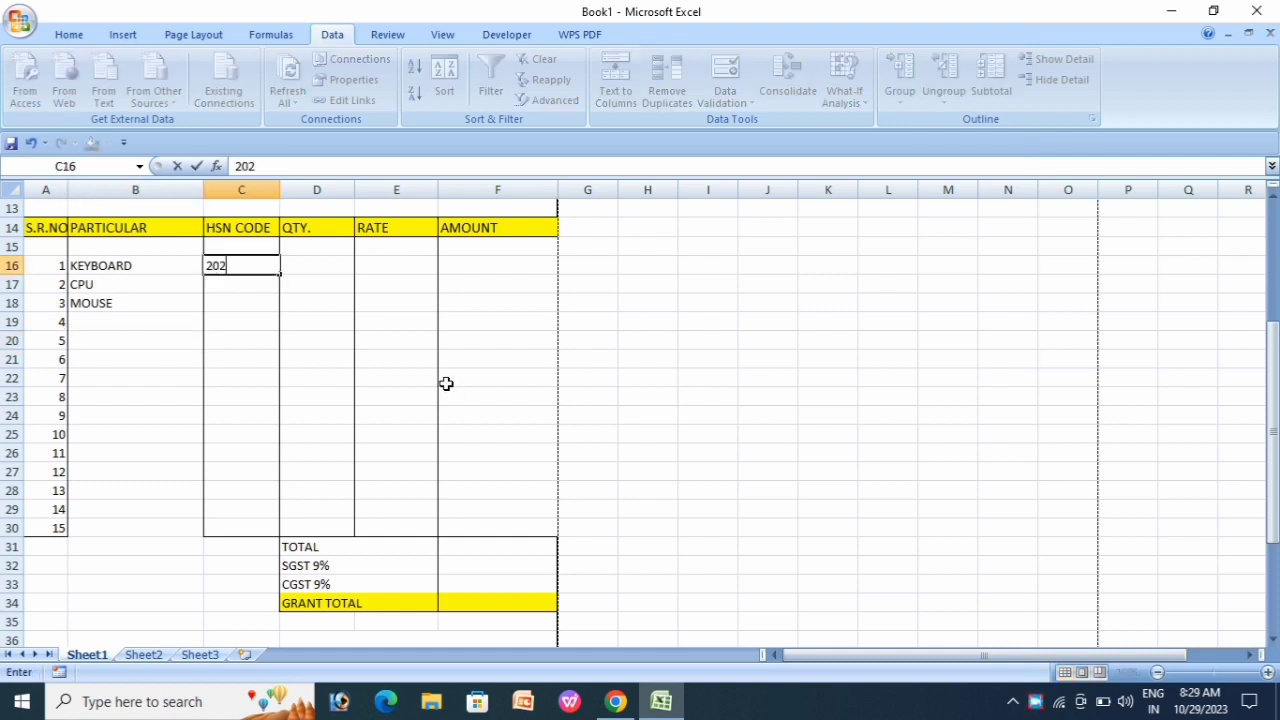
type("5")
key("Return")
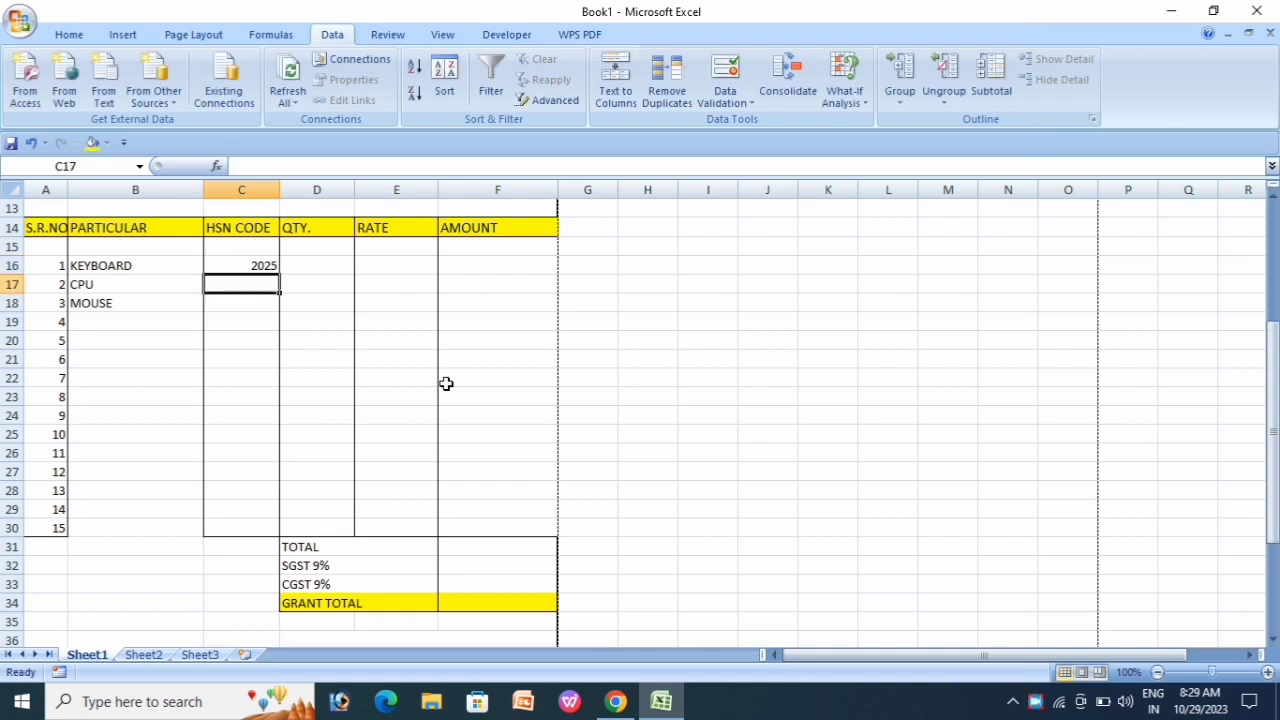
key("BackSpace")
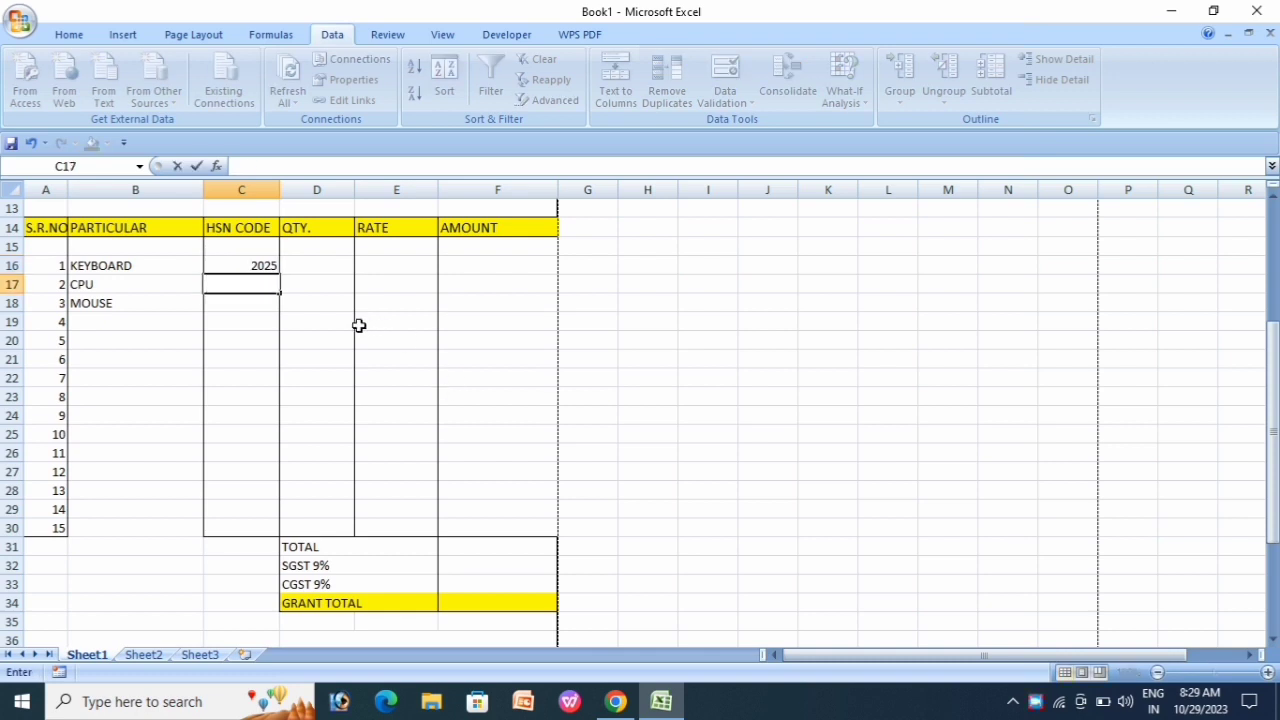
left_click(240, 262)
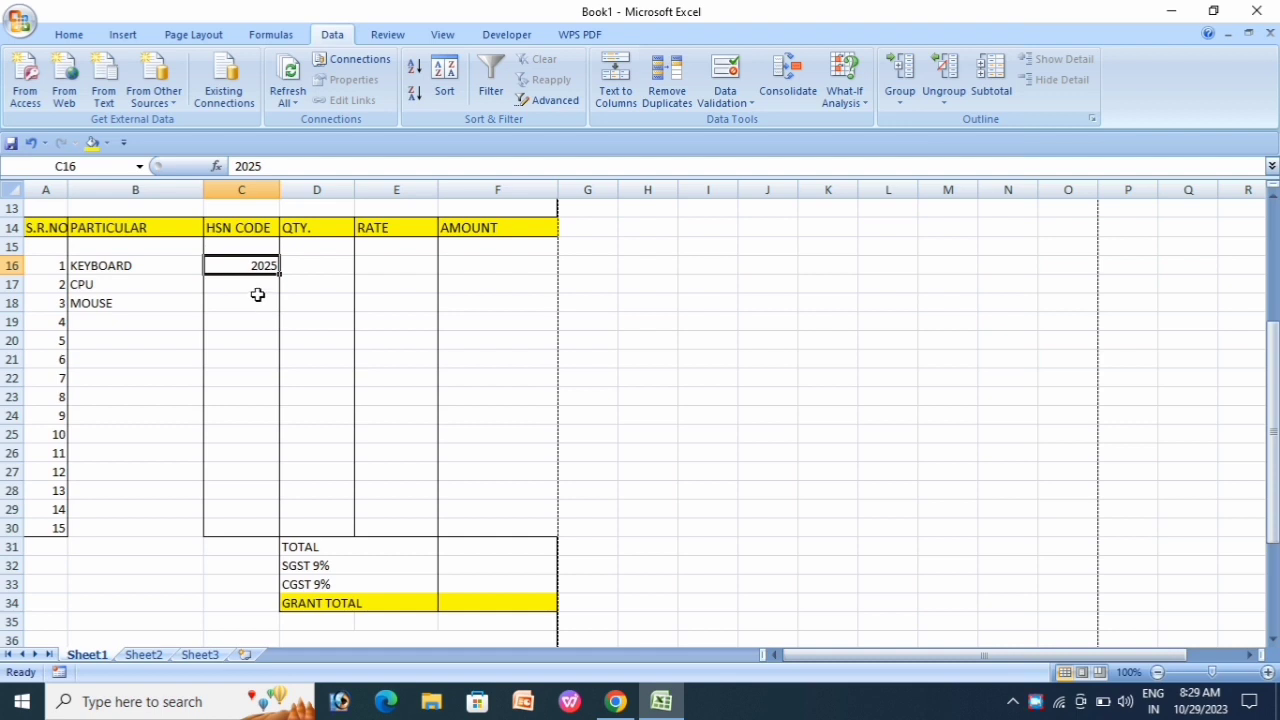
left_click(256, 288)
type("2")
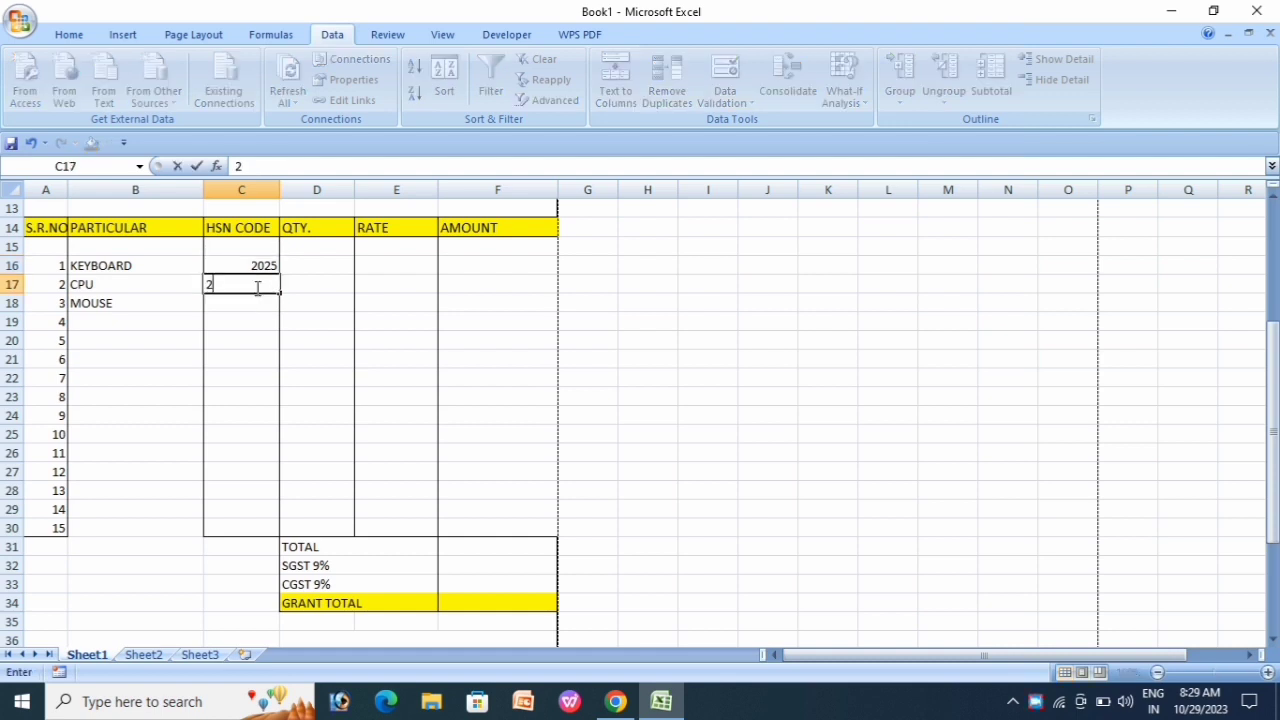
type("026")
key("Return")
Step: Fill the HSN series down to 2039 in C30
left_click(240, 266)
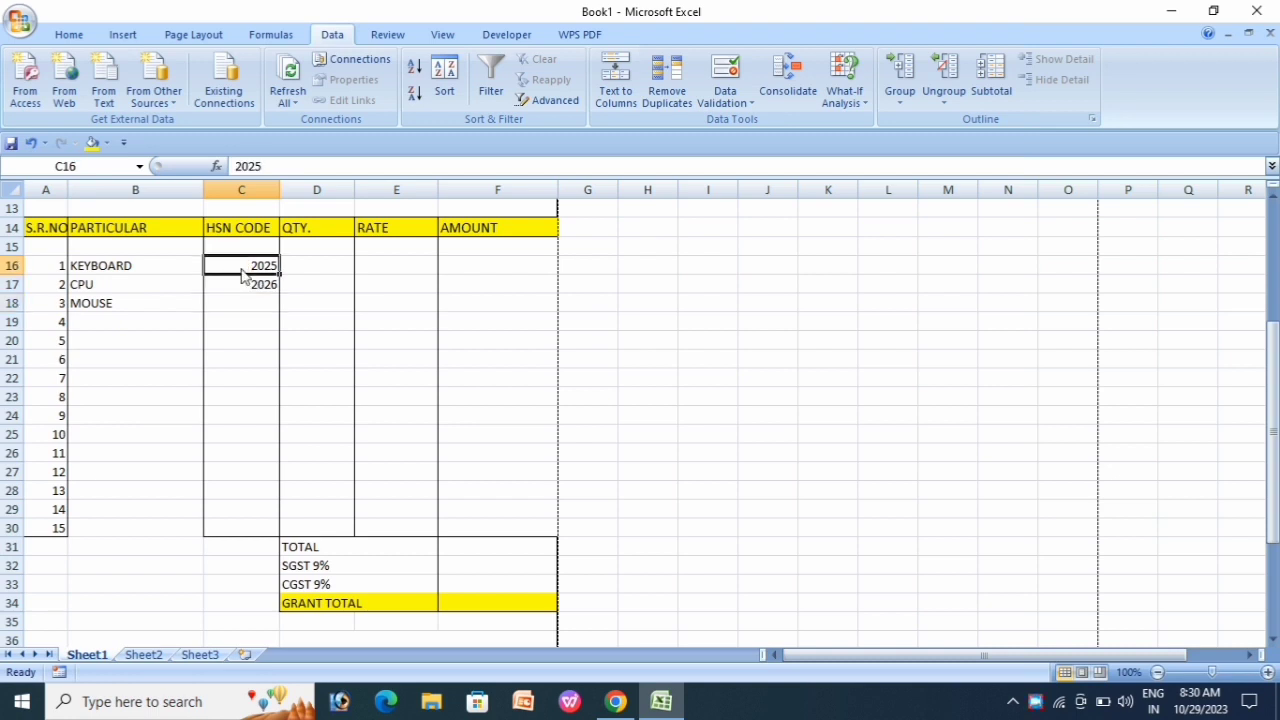
left_click_drag(246, 266, 263, 540)
left_click(330, 415)
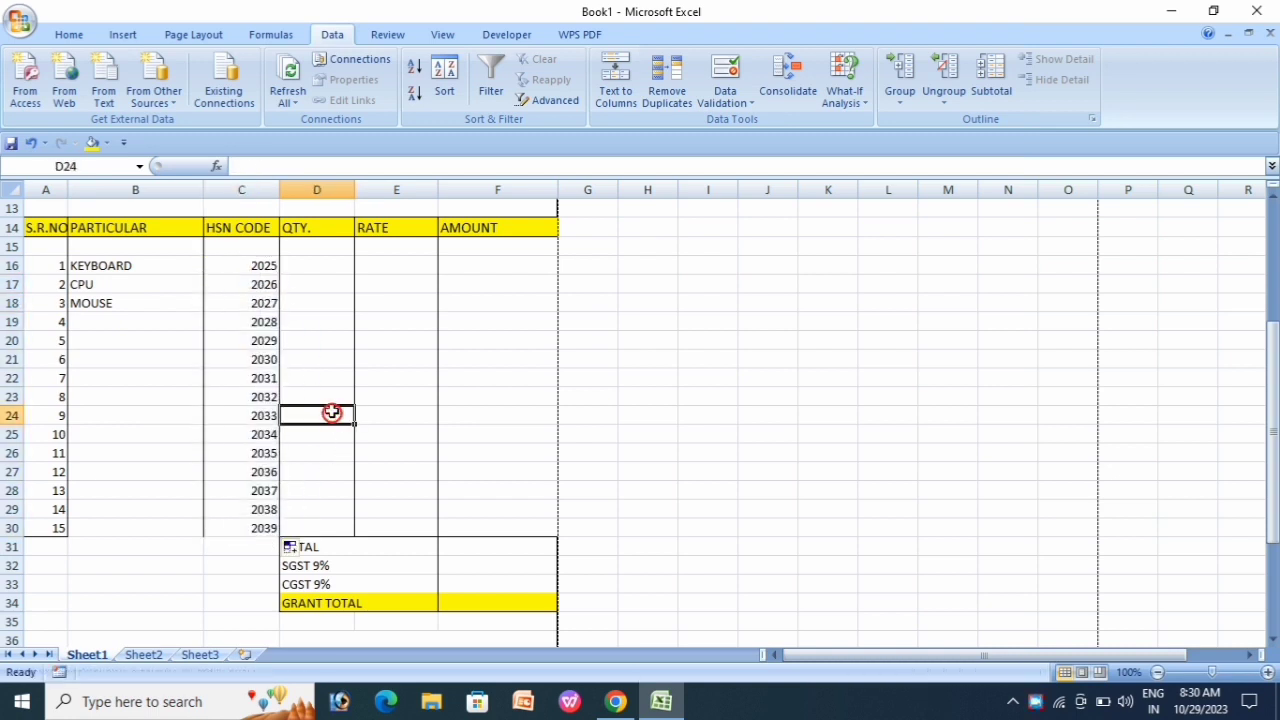
left_click_drag(240, 264, 247, 350)
left_click(316, 357)
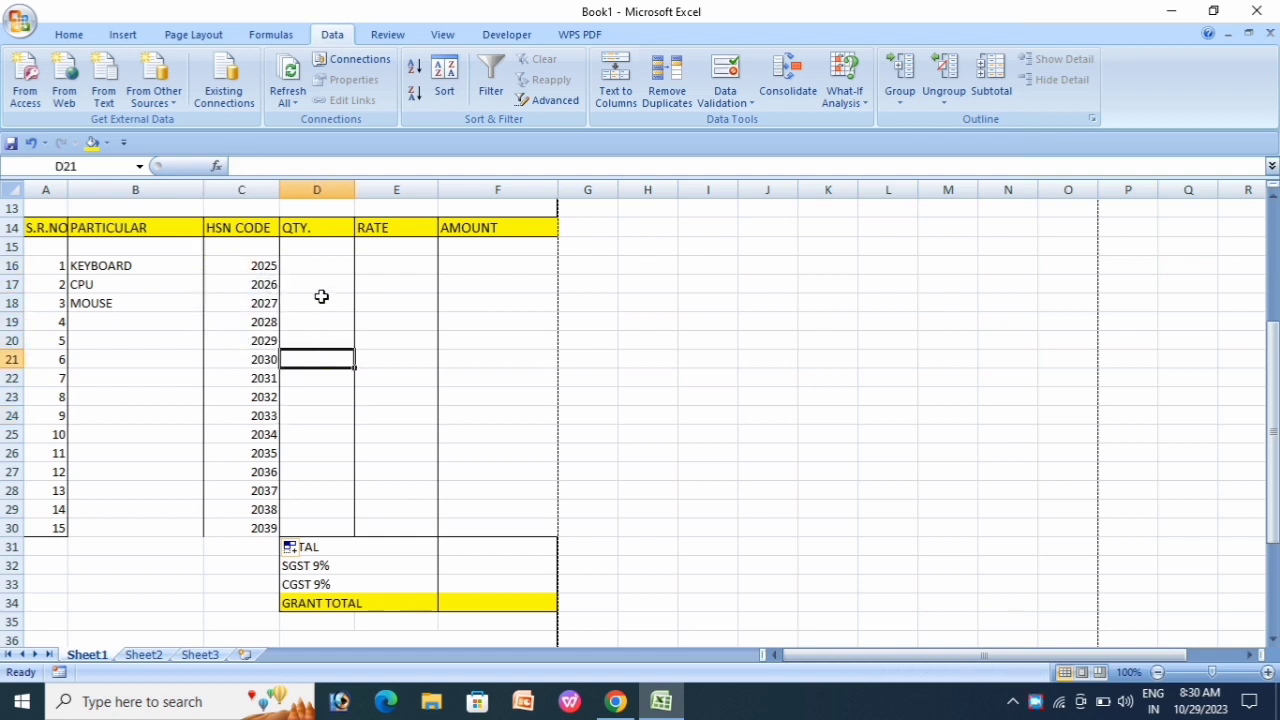
left_click(324, 268)
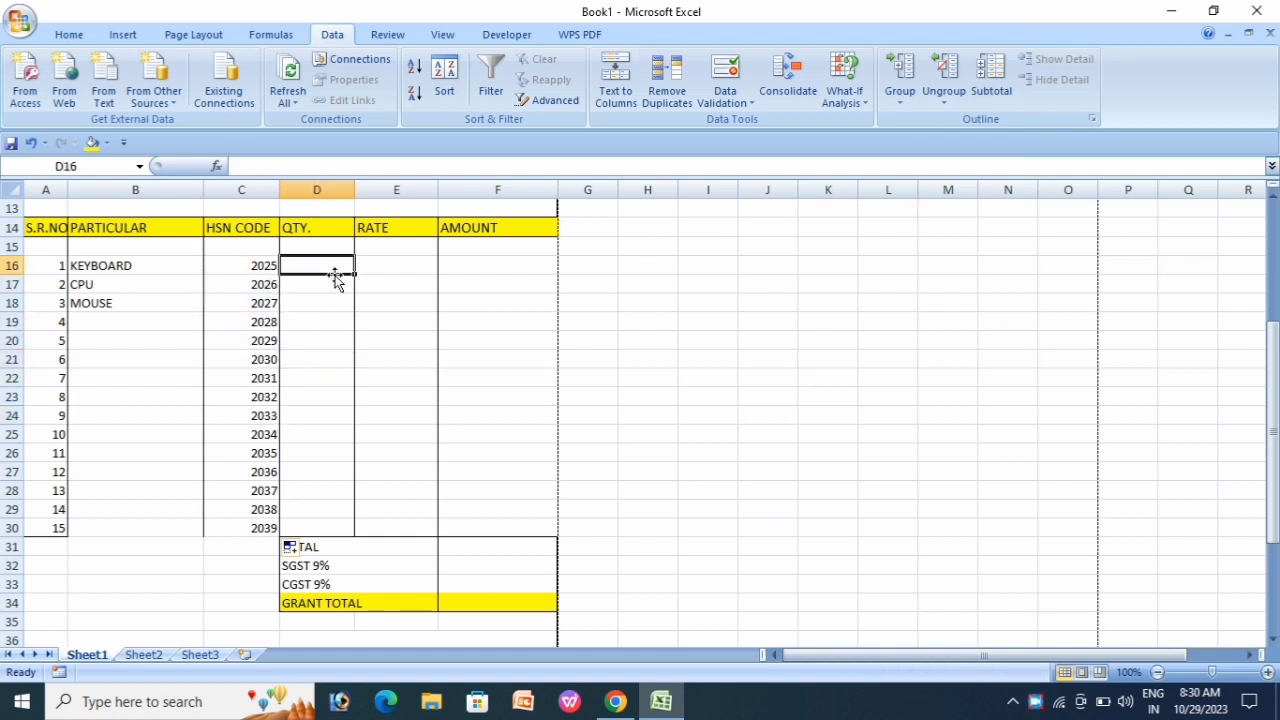
left_click(381, 271)
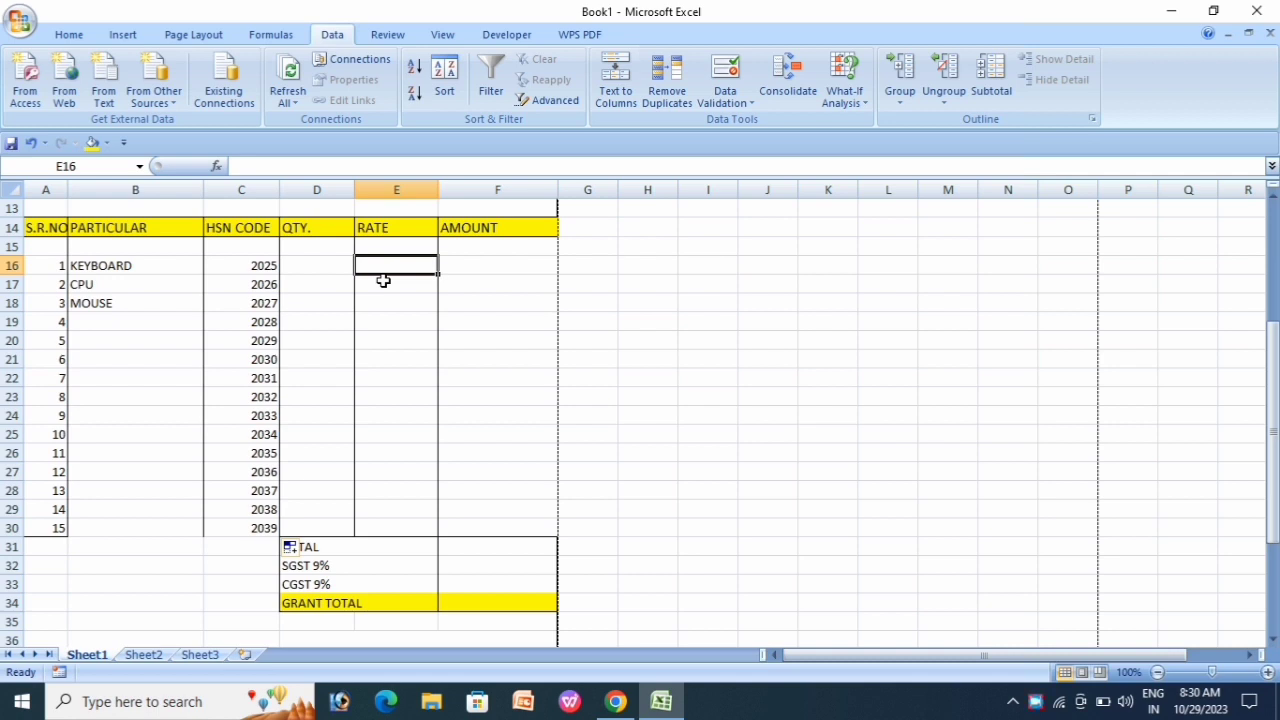
Step: Enter =VLOOKUP(B16,Sheet2!A2:B7,2,0) in E16 so KEYBOARD's rate shows 500
type("=VLO")
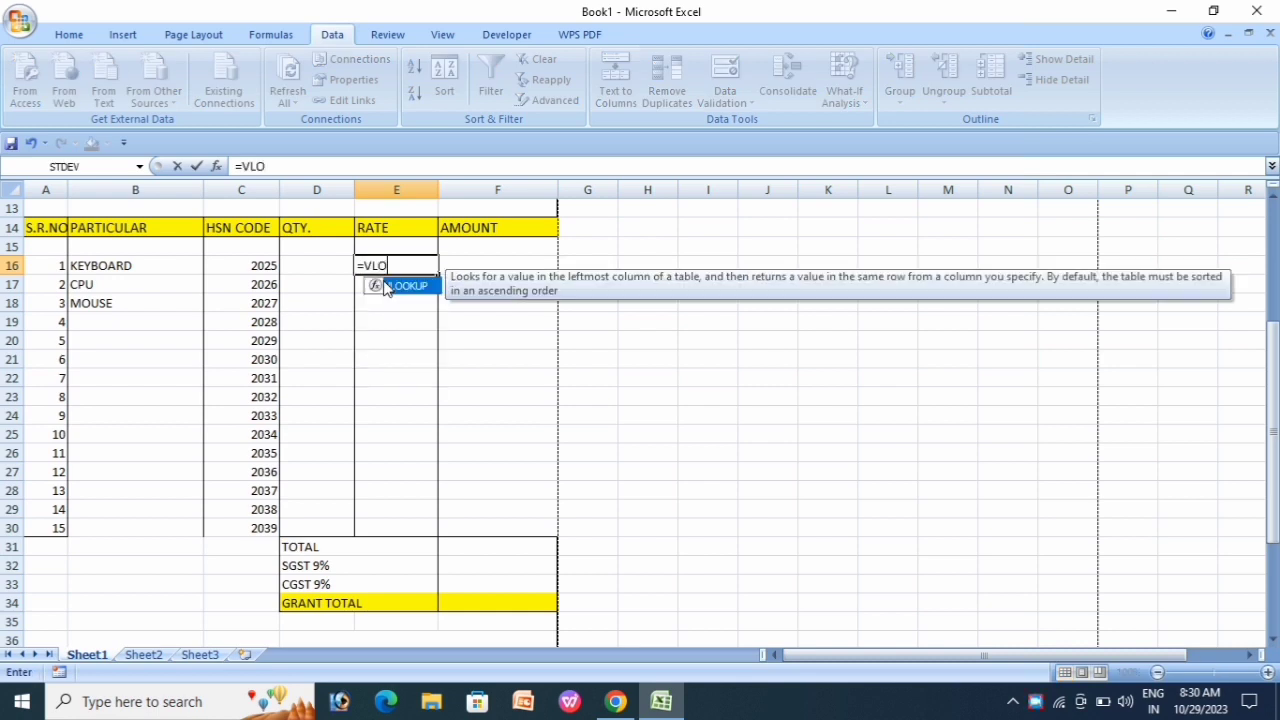
double_click(386, 287)
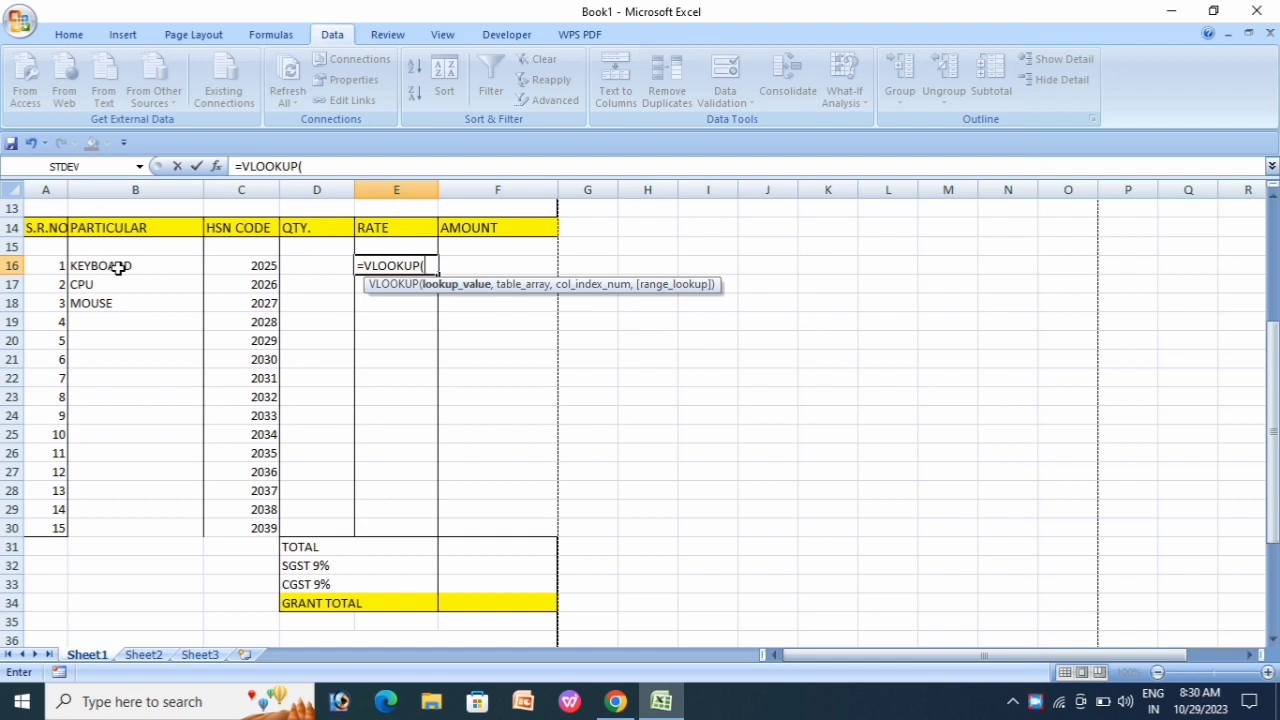
left_click(118, 266)
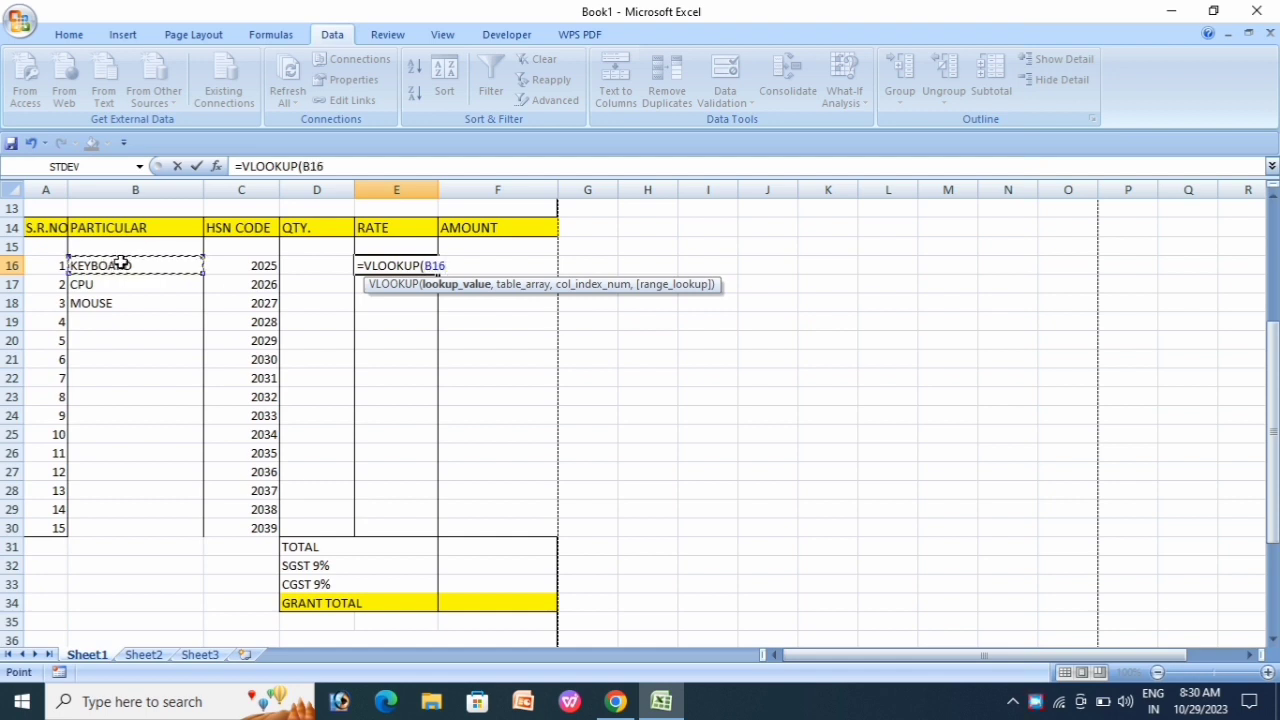
type(",")
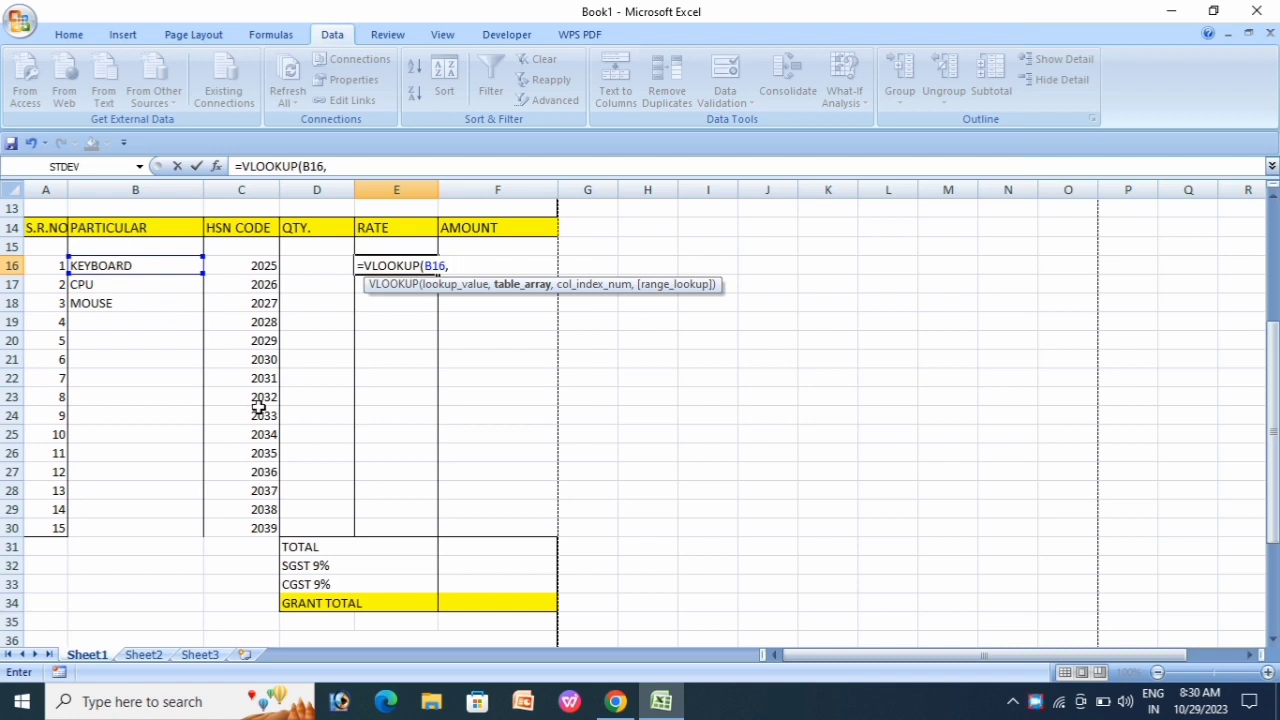
left_click(145, 655)
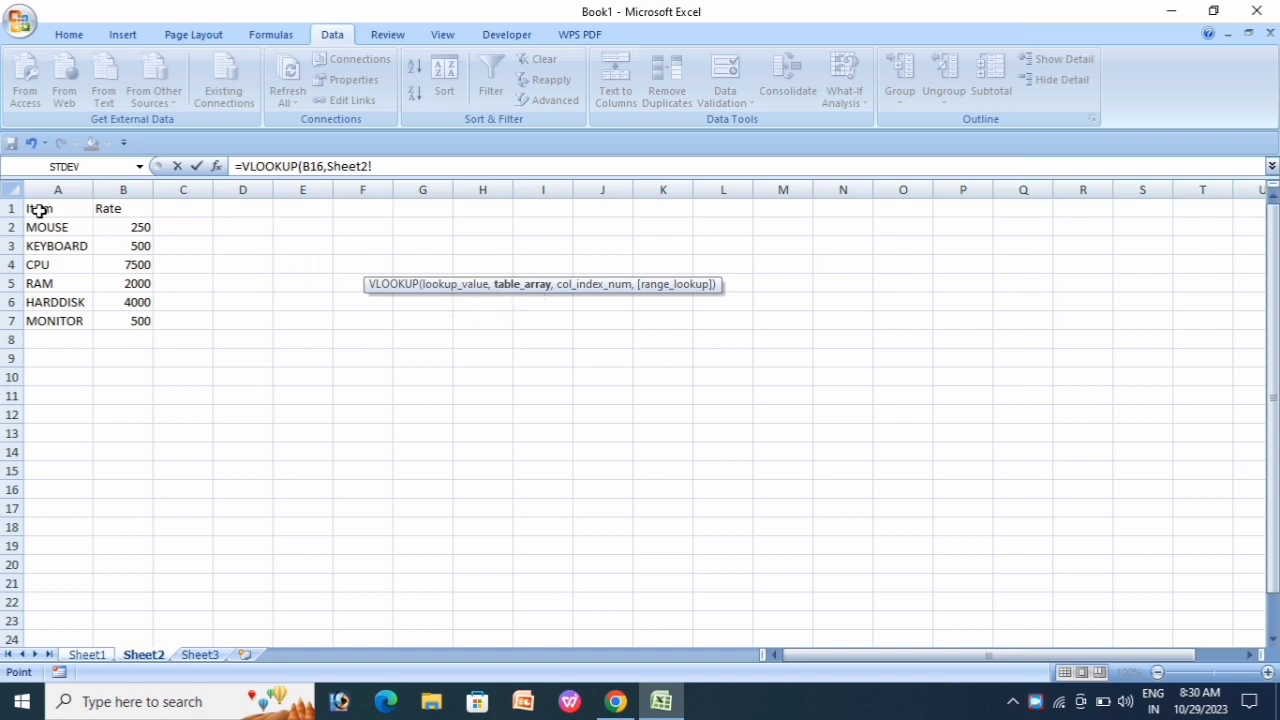
left_click_drag(37, 225, 139, 323)
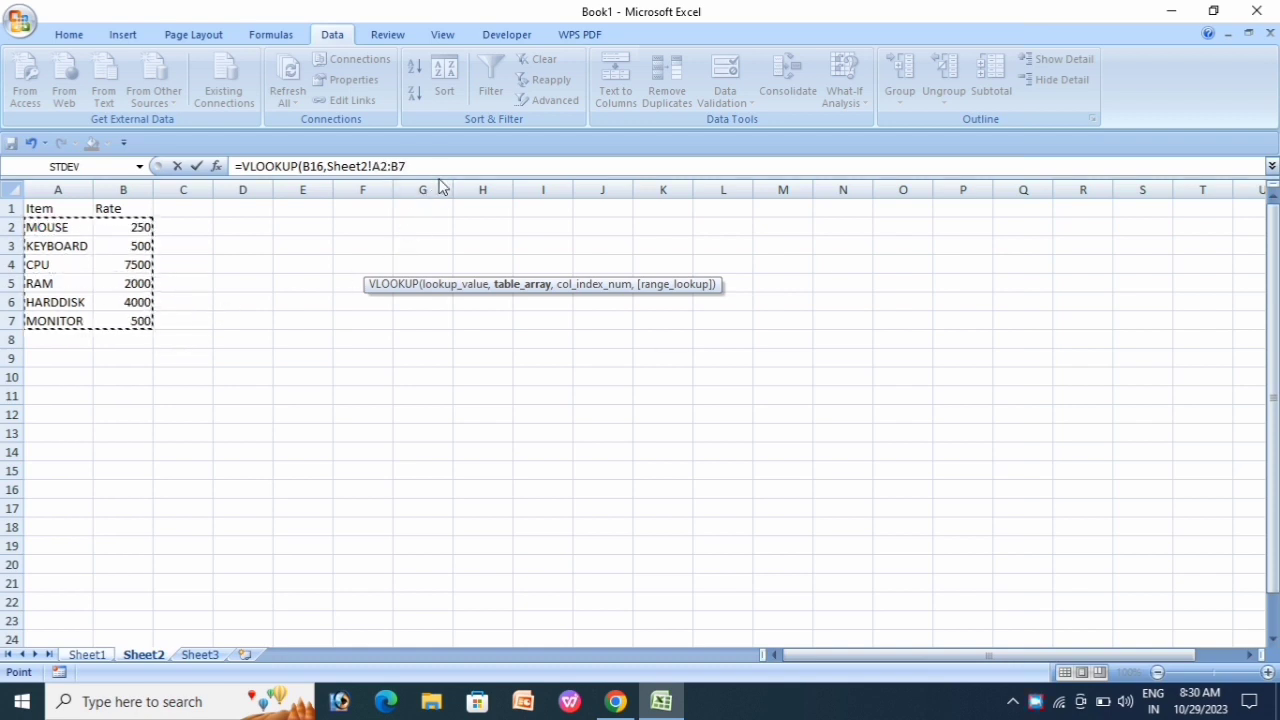
type(",2")
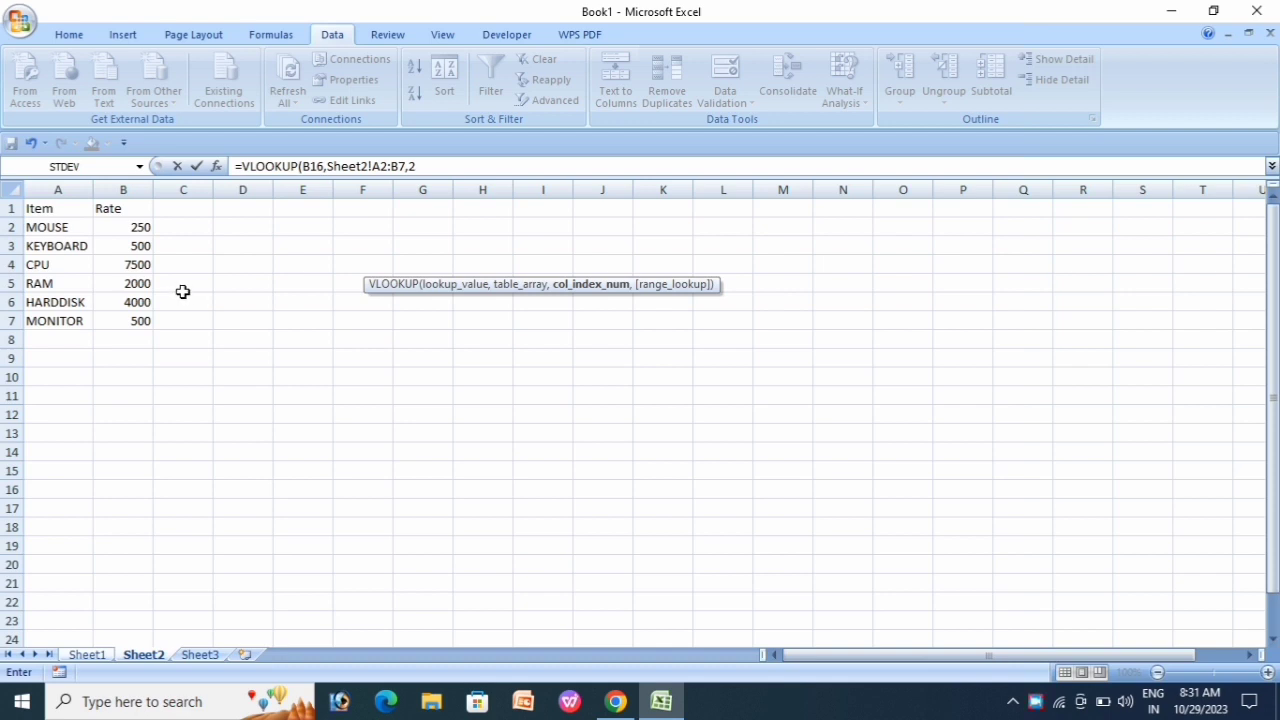
type(",")
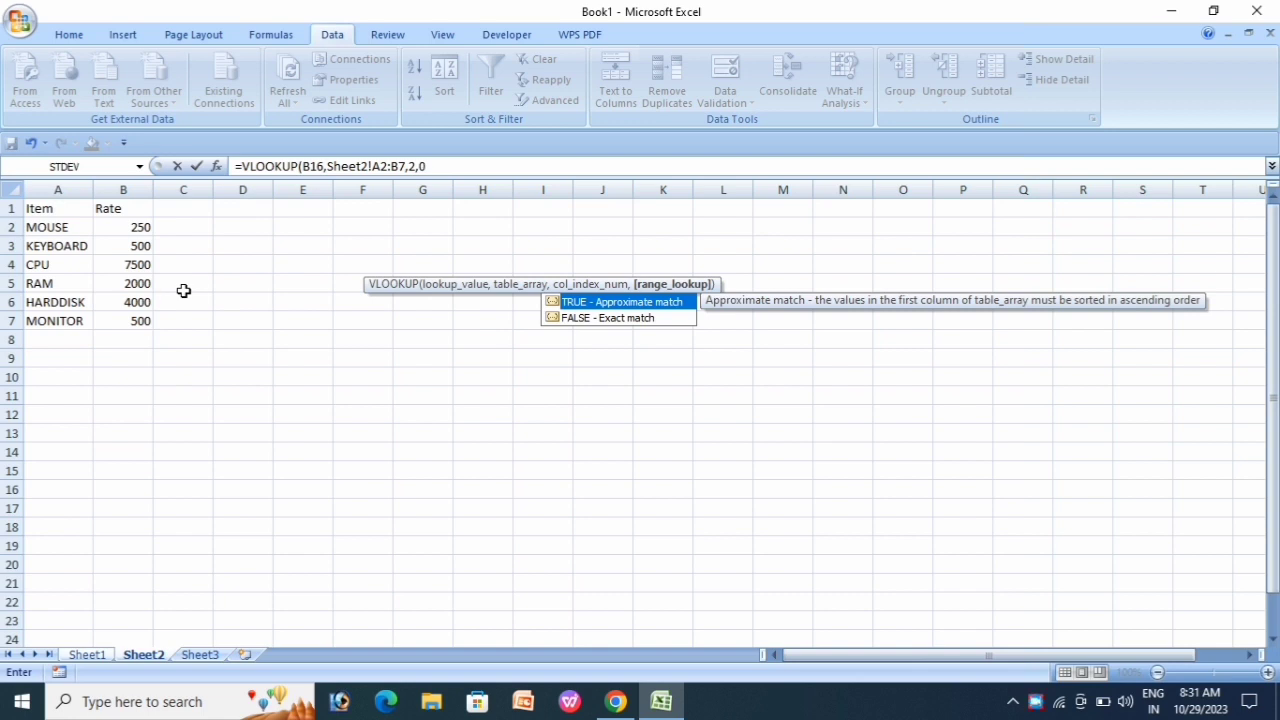
type("0)")
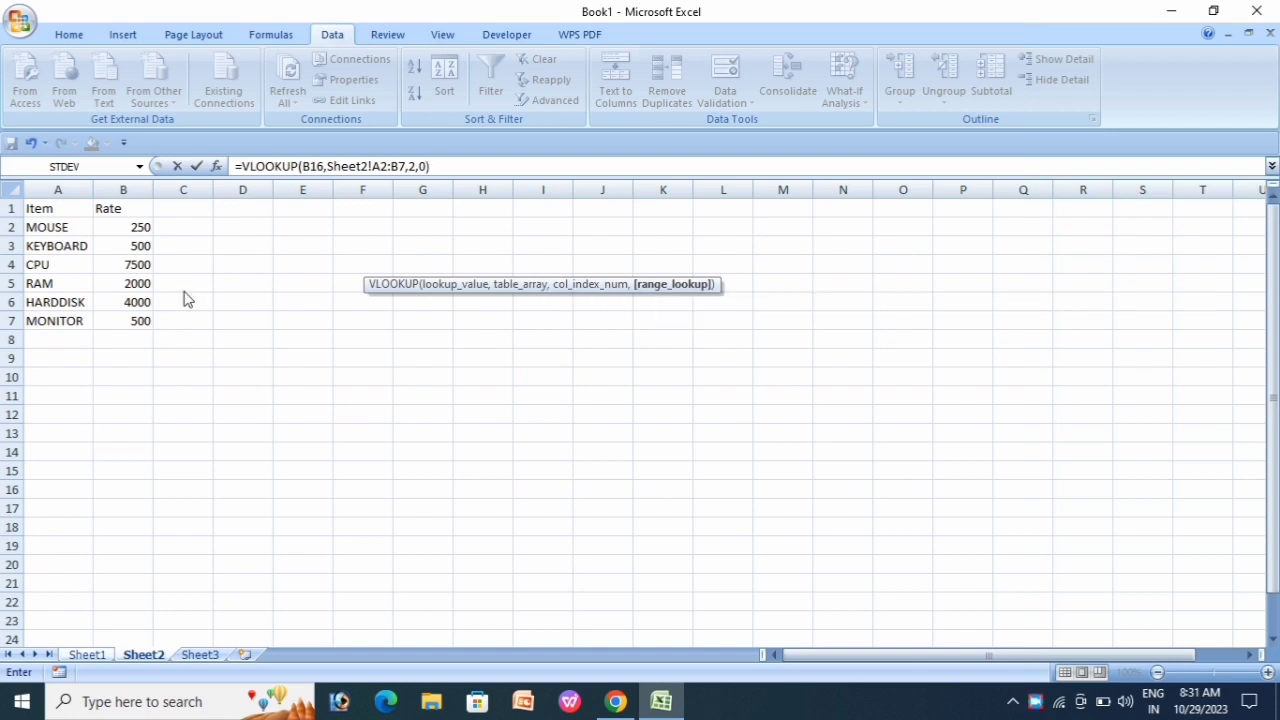
key("Return")
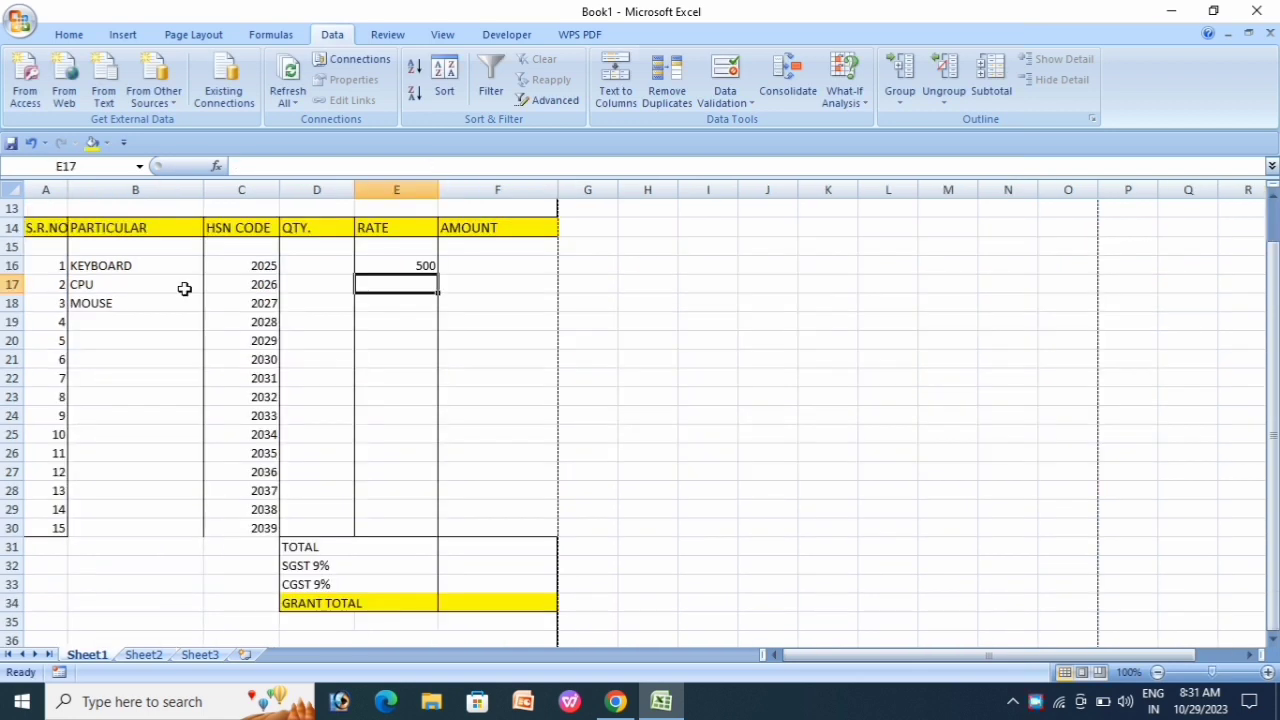
Step: Check E16's 500 against the KEYBOARD rate in the Sheet2 price list
left_click(396, 266)
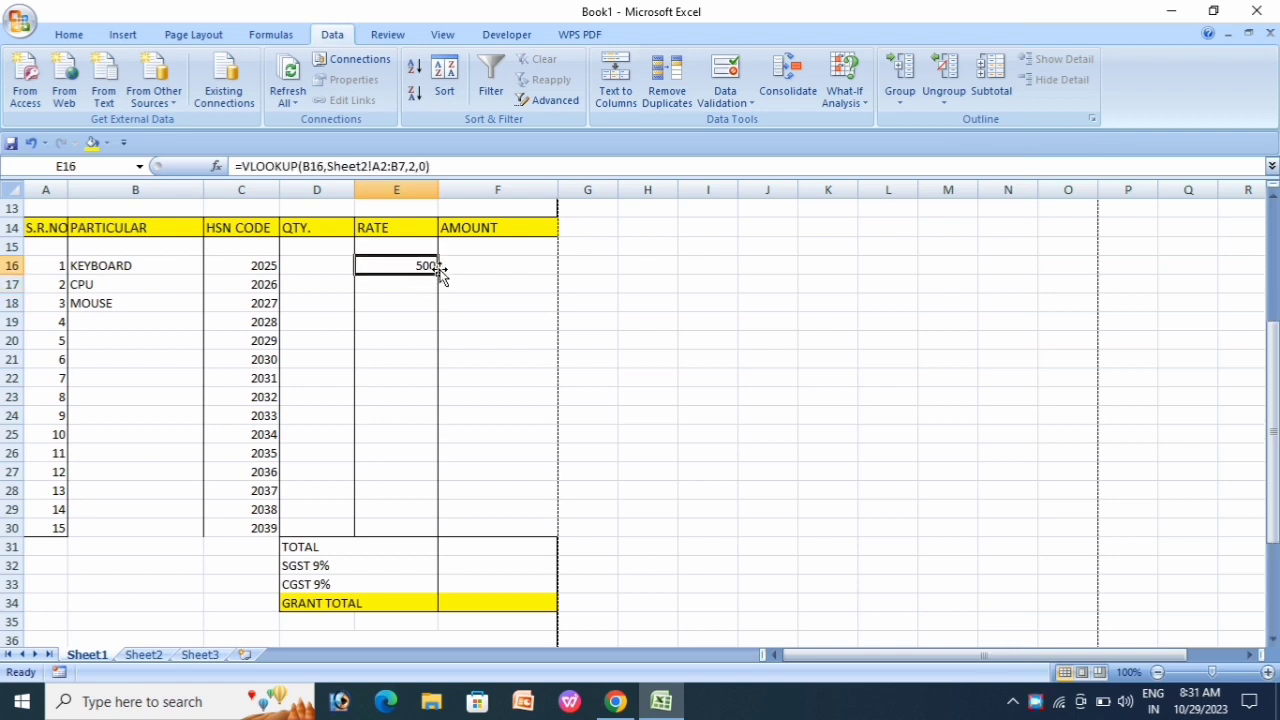
left_click(130, 266)
left_click(399, 262)
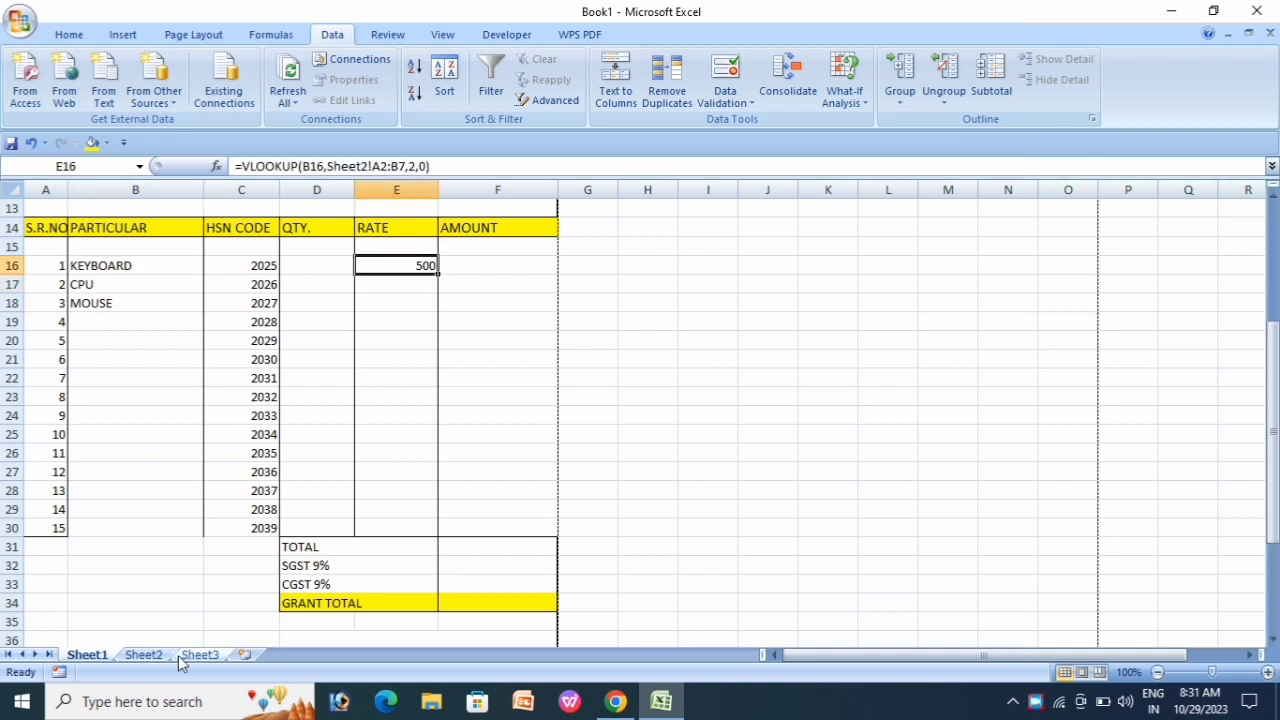
left_click(143, 655)
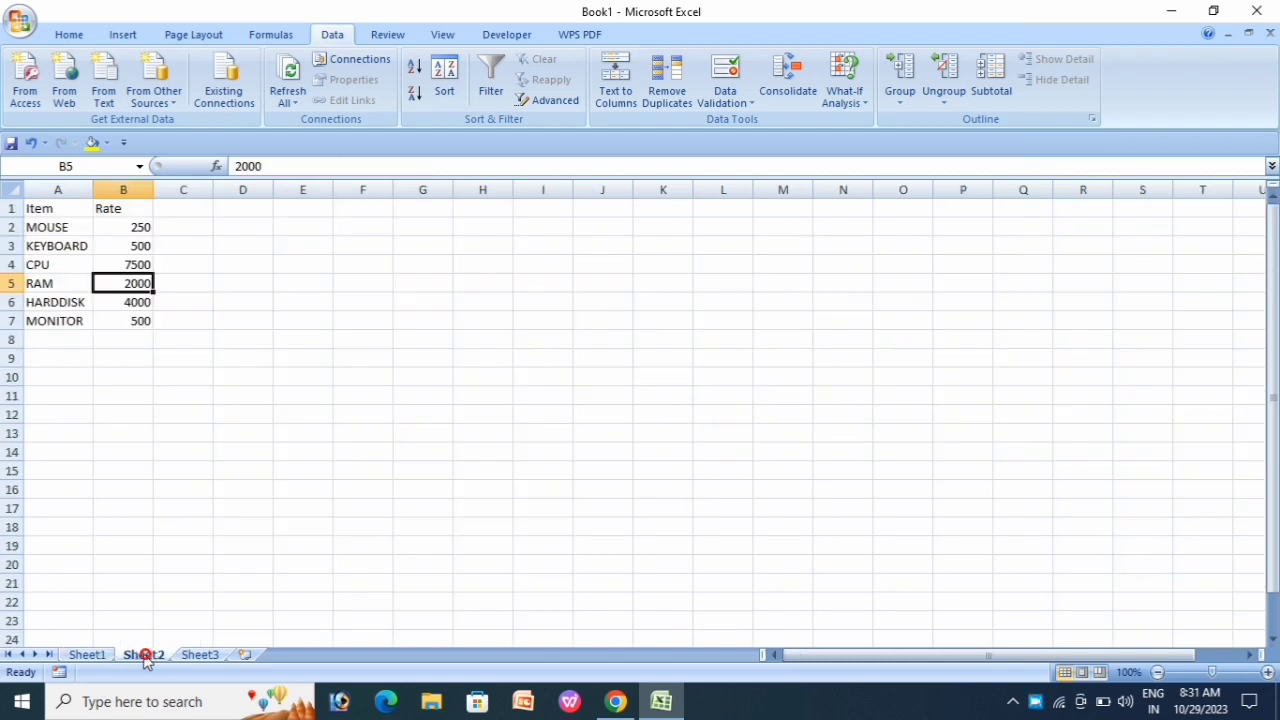
left_click(140, 250)
left_click(87, 655)
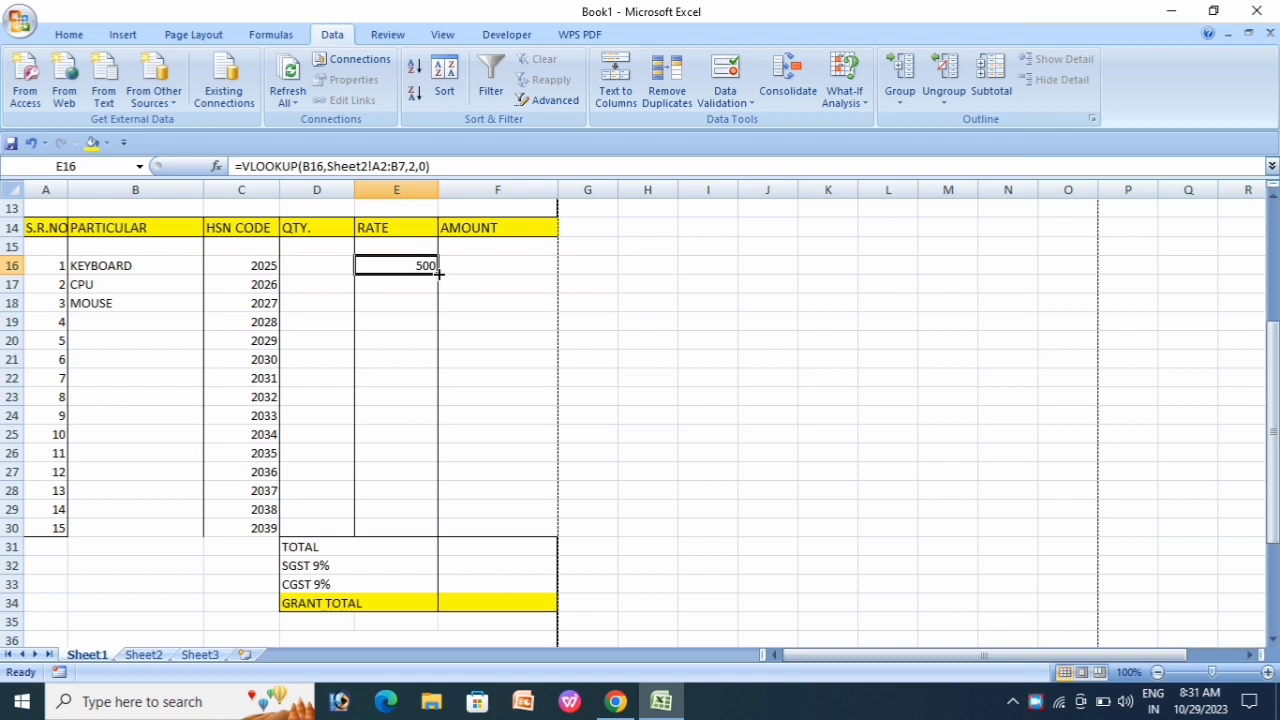
Step: Fill the rate lookup down to E30 and compare the copied formulas around the #N/A in E18
left_click_drag(438, 273, 453, 536)
left_click(414, 322)
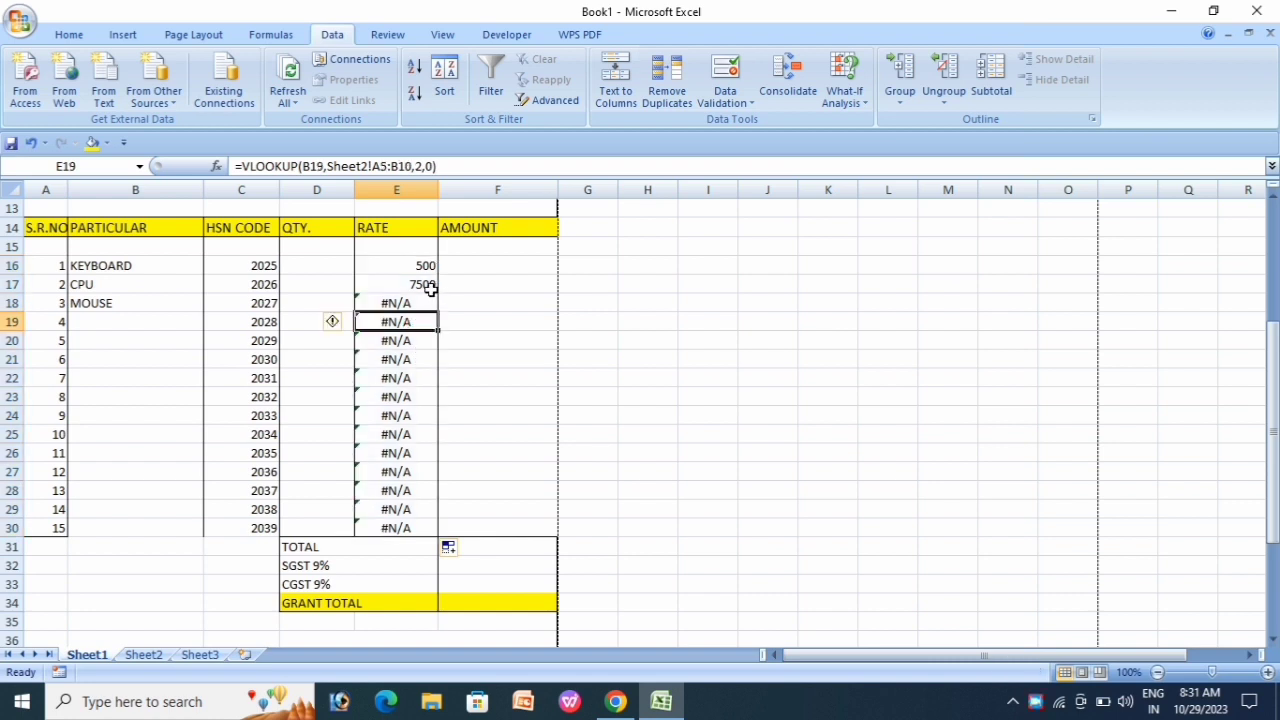
left_click(412, 301)
left_click(409, 324)
left_click(410, 340)
left_click(403, 305)
left_click(409, 344)
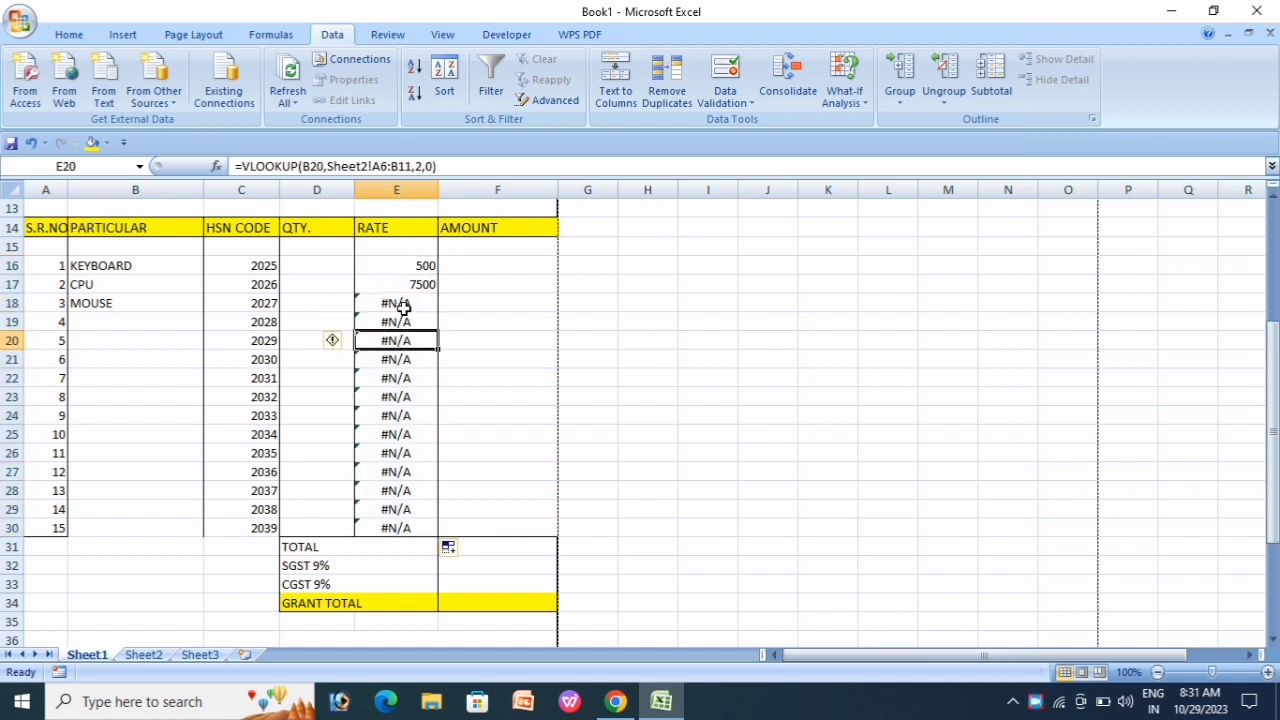
left_click(403, 304)
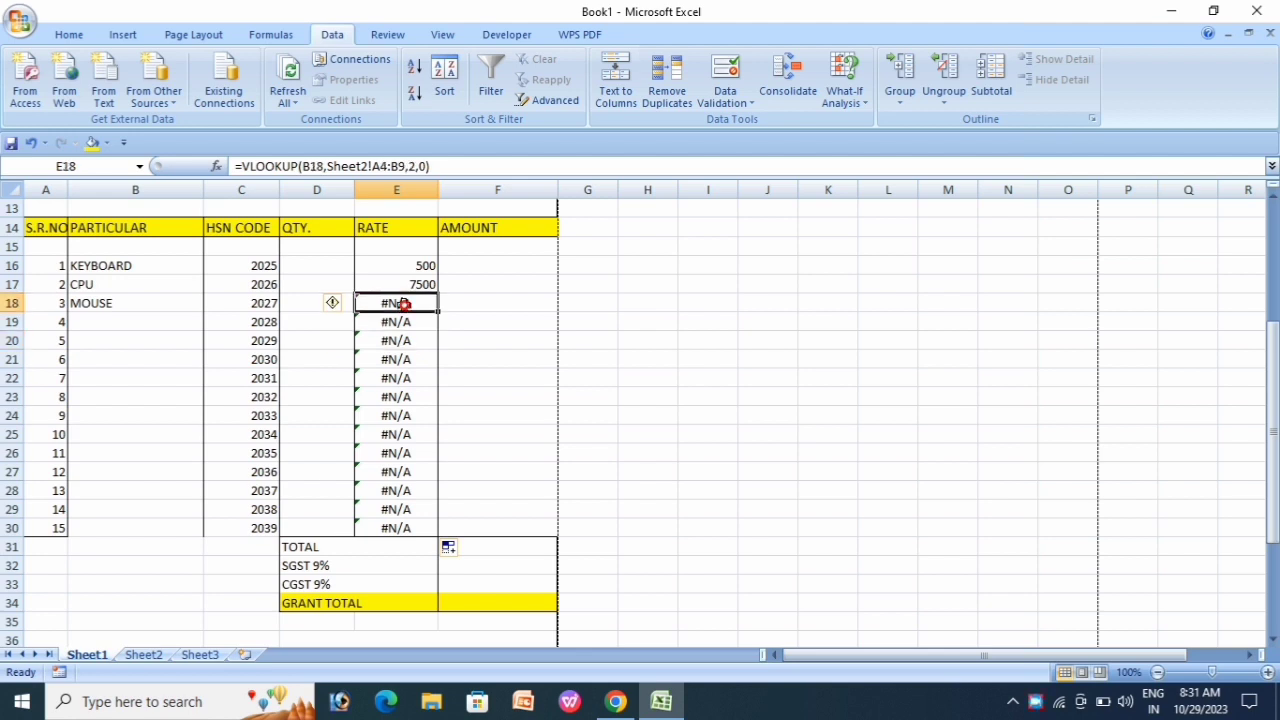
left_click(241, 166)
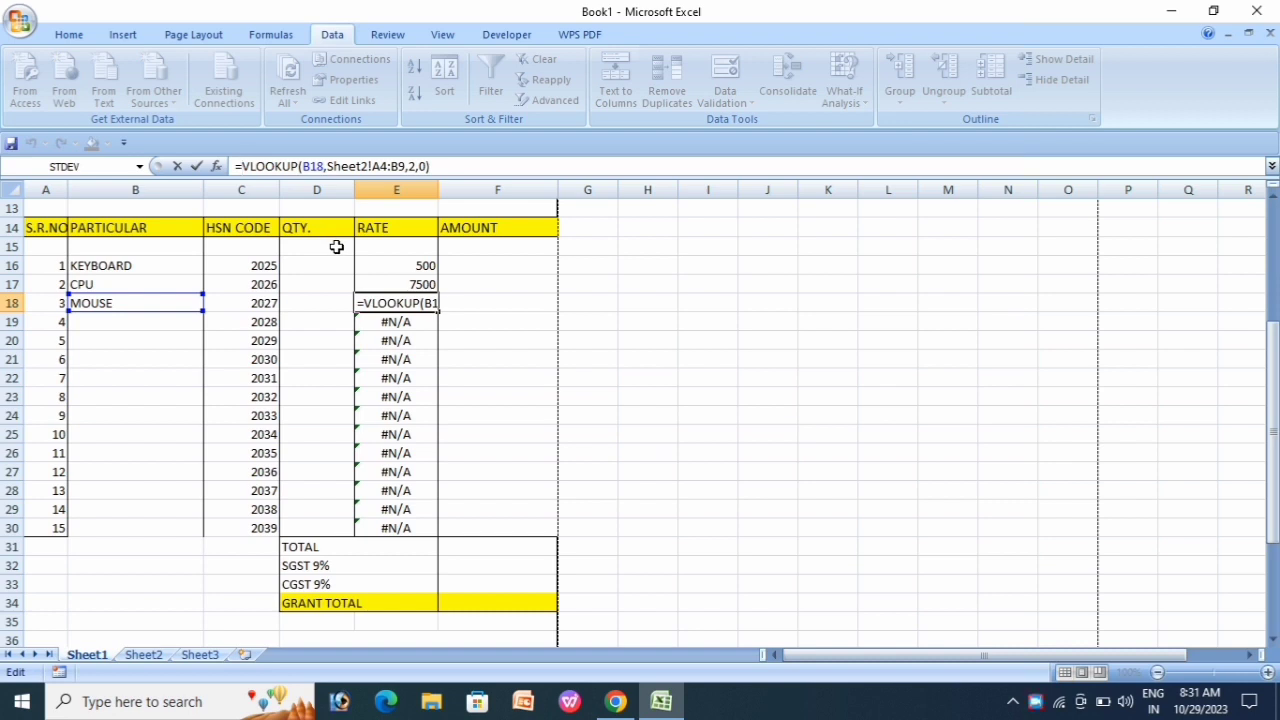
Step: Wrap E18's lookup as =IFERROR(VLOOKUP(...),"") so errors show blank
type("IFE")
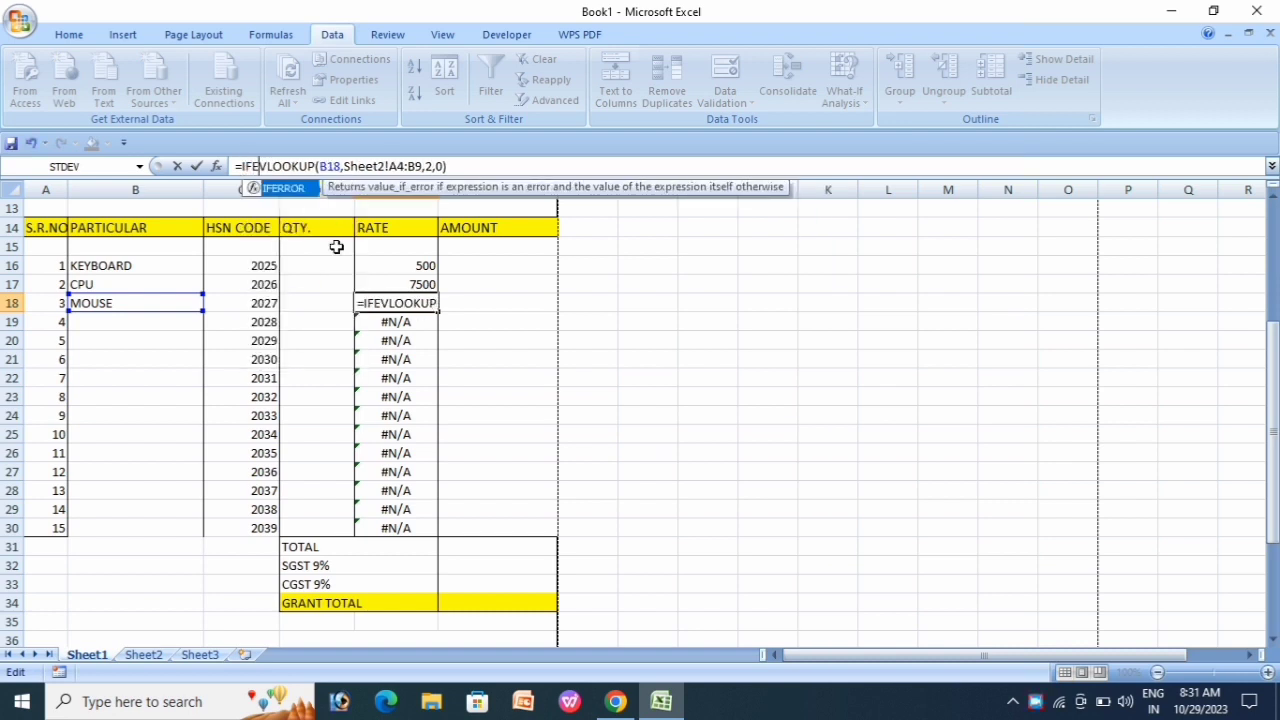
key("Tab")
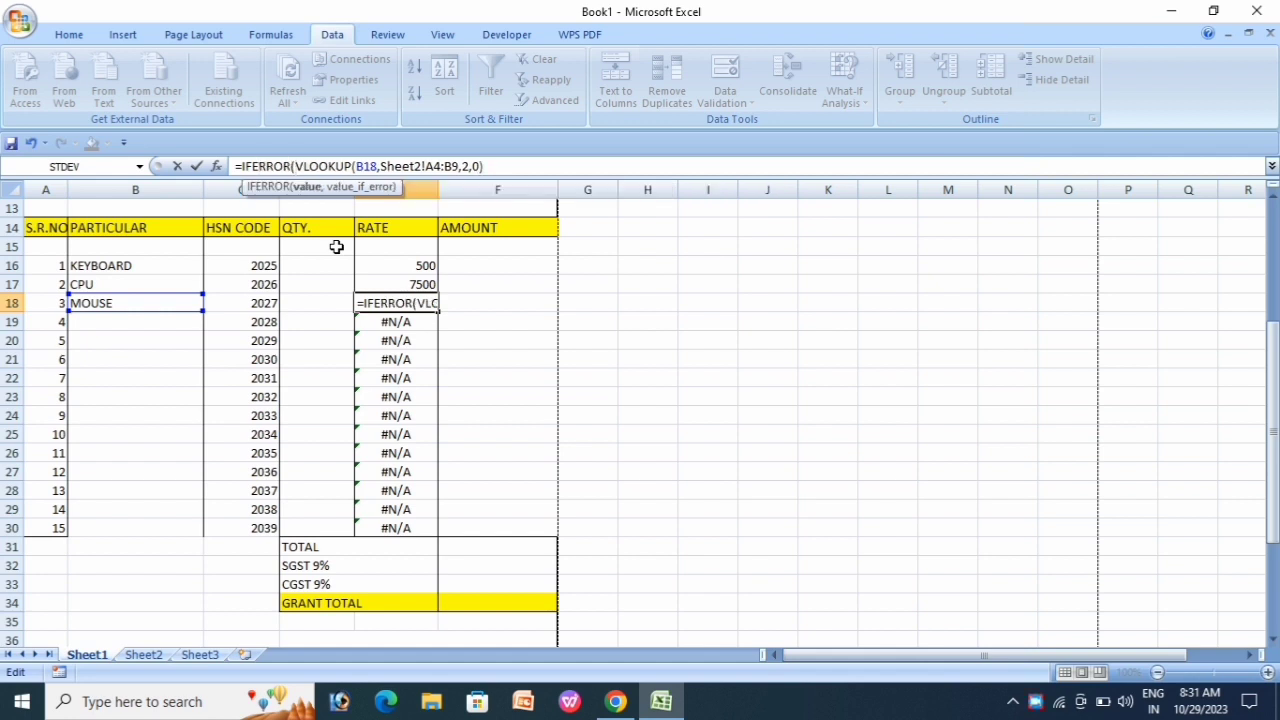
left_click(490, 167)
type(",")
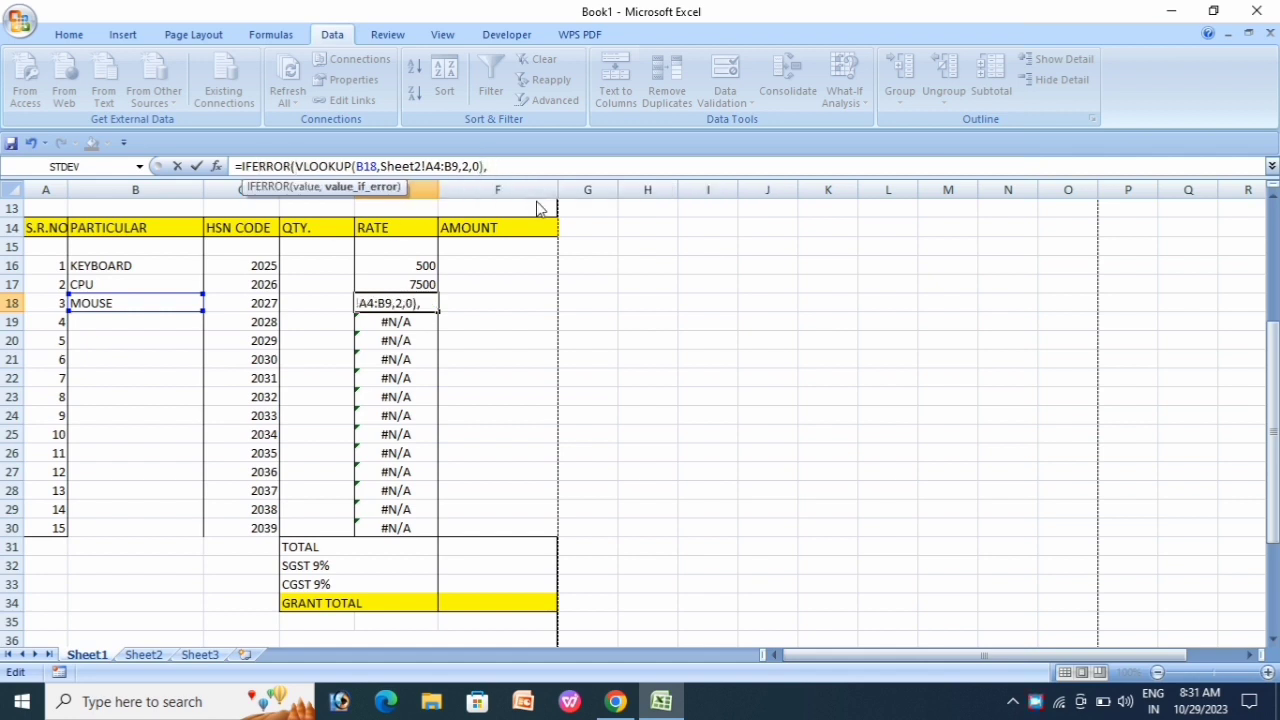
type("\"\")")
key("Return")
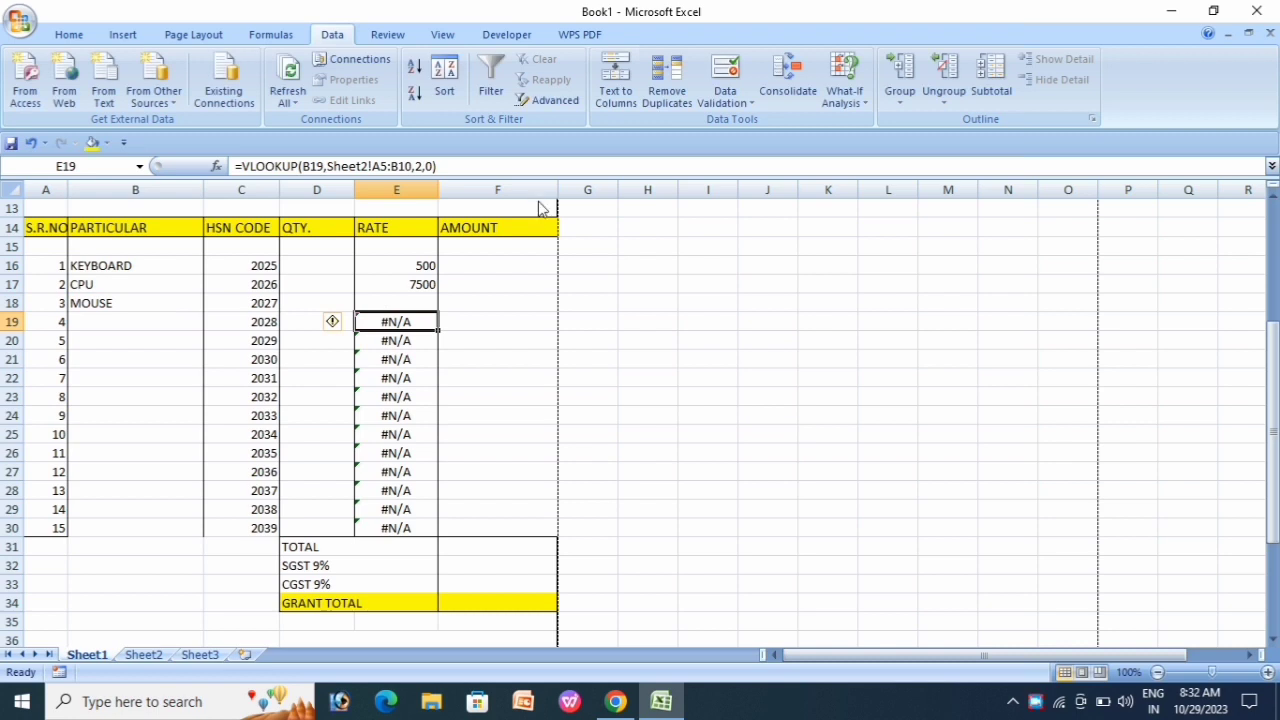
Step: Copy the IFERROR rate formula from E18 down to E30
left_click(396, 302)
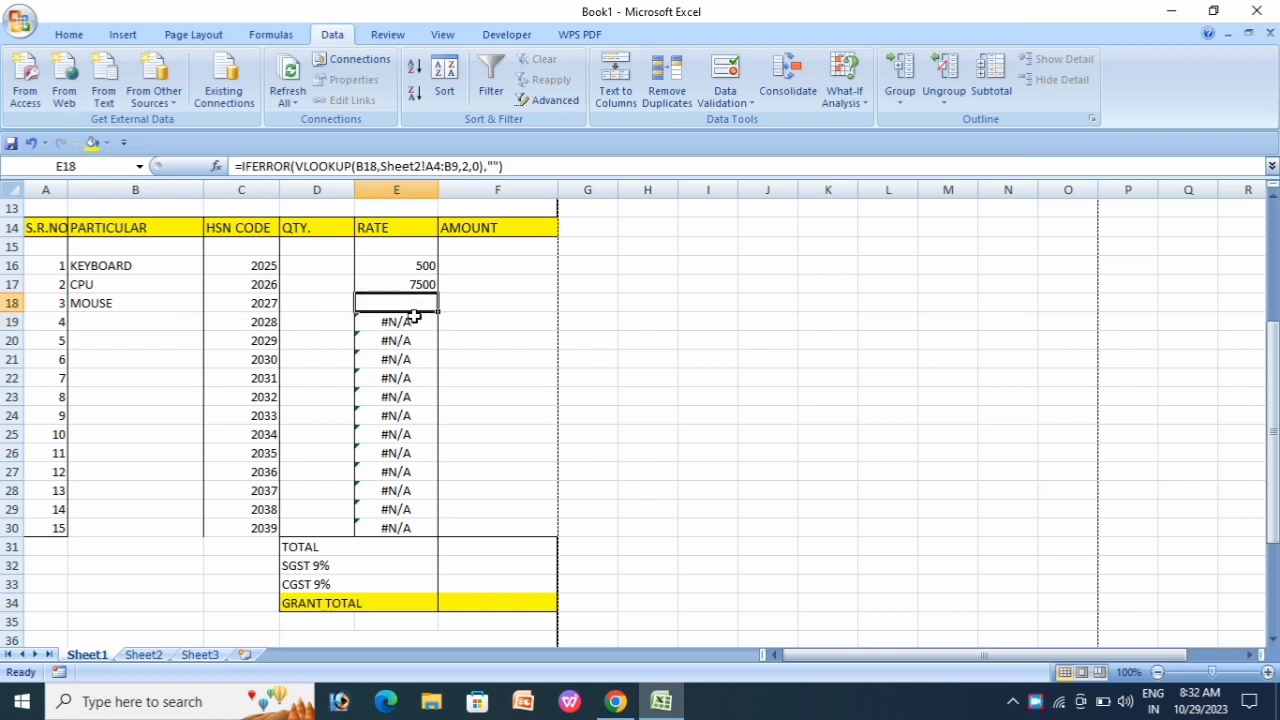
left_click_drag(437, 315, 451, 542)
left_click(509, 451)
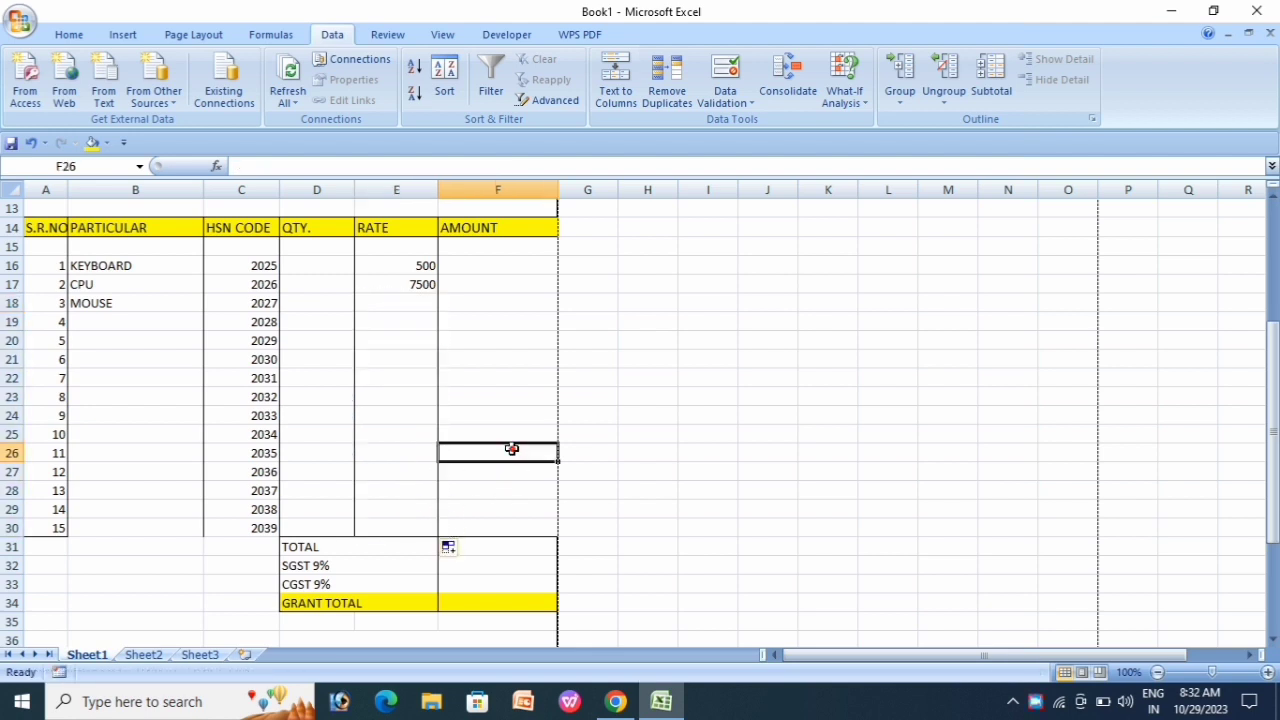
Step: Pick RAM in B18, HARDDISK in B19, and RAM (after trying CPU) in B20
left_click(401, 303)
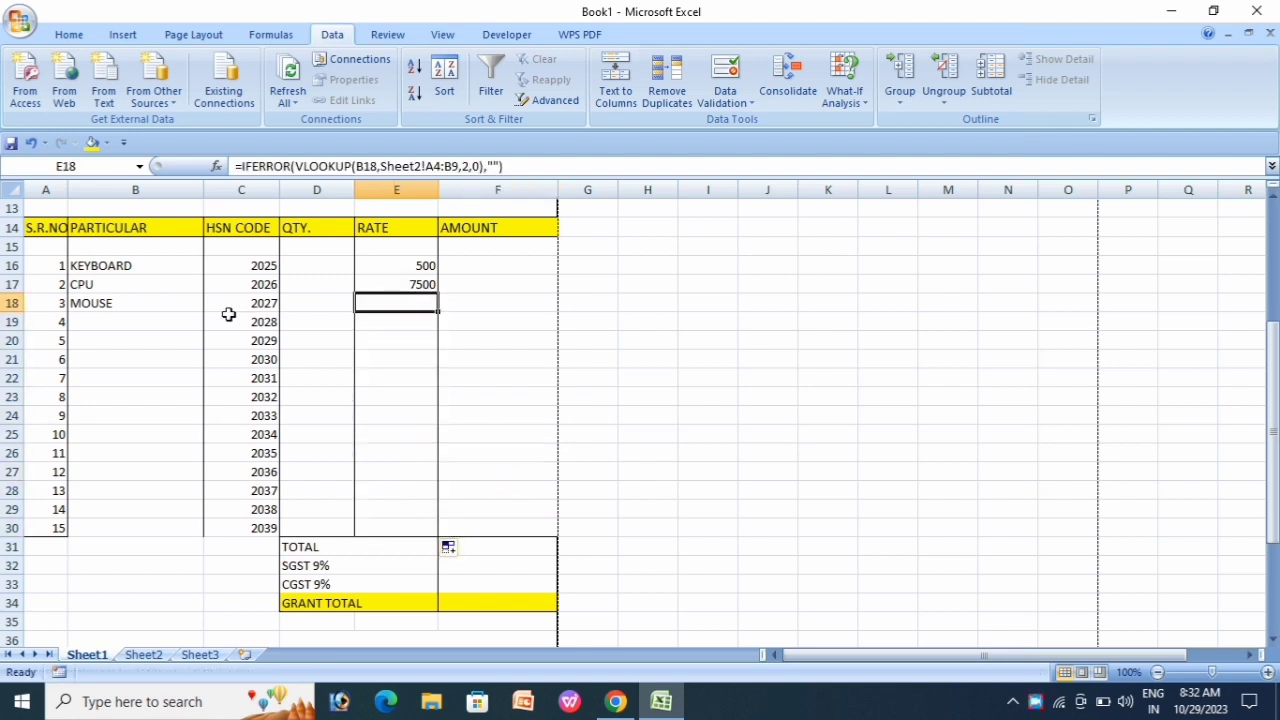
left_click(145, 304)
left_click(211, 303)
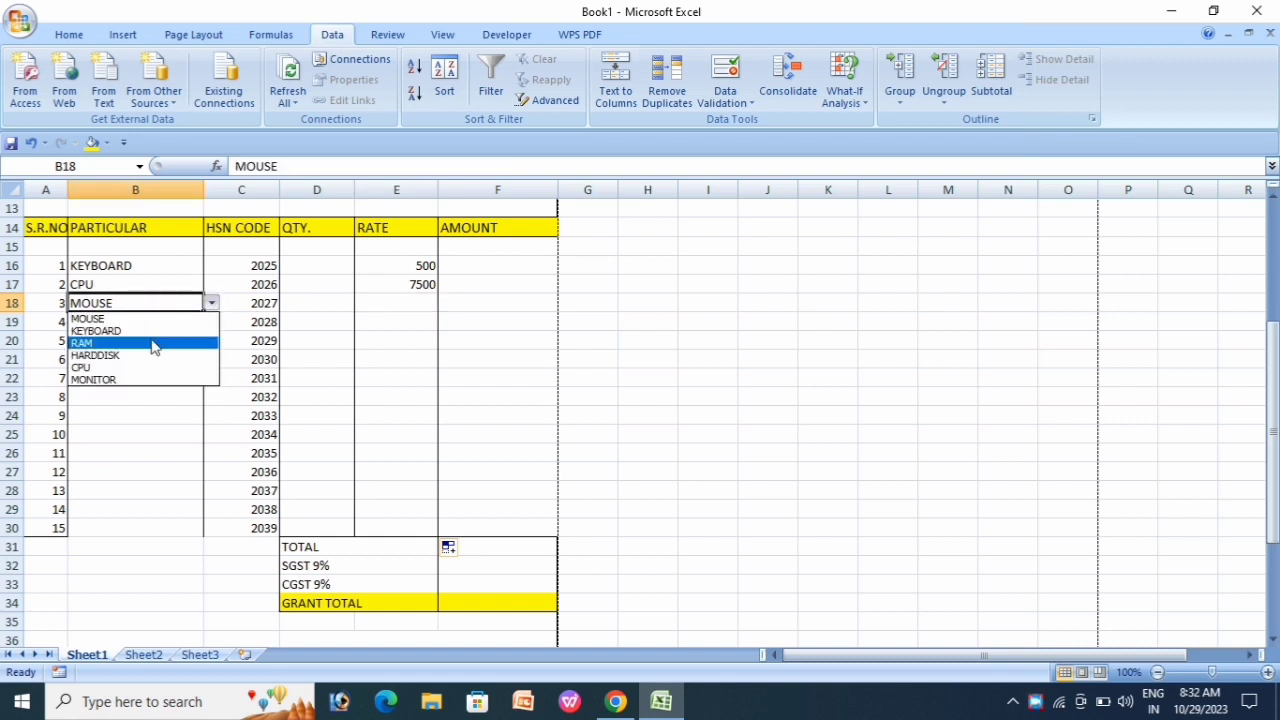
left_click(113, 343)
left_click(160, 321)
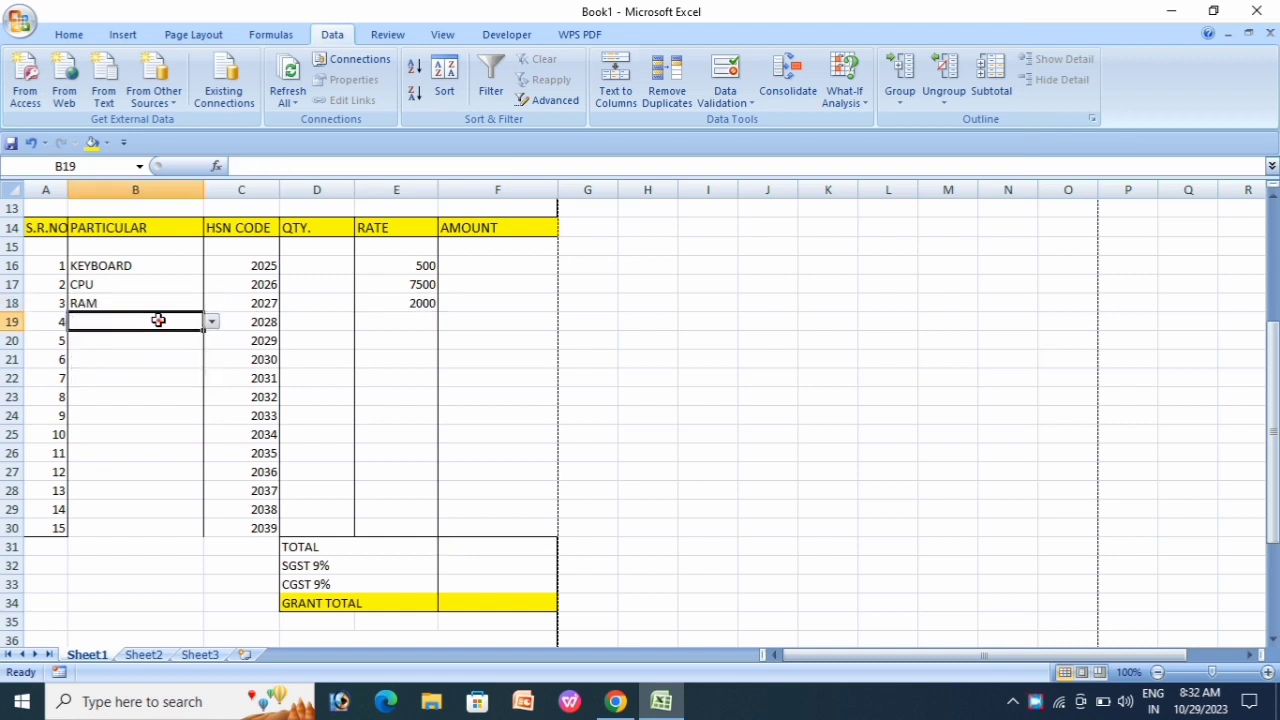
left_click(212, 322)
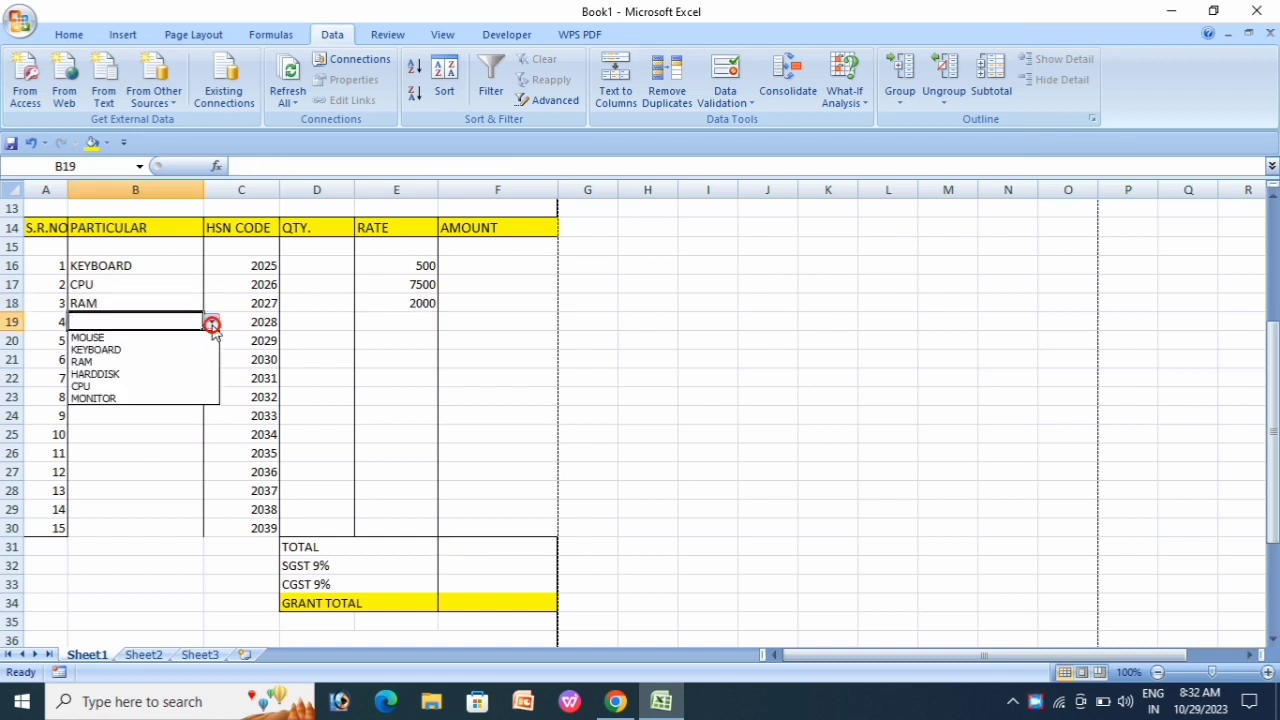
left_click(113, 374)
left_click(166, 340)
left_click(210, 341)
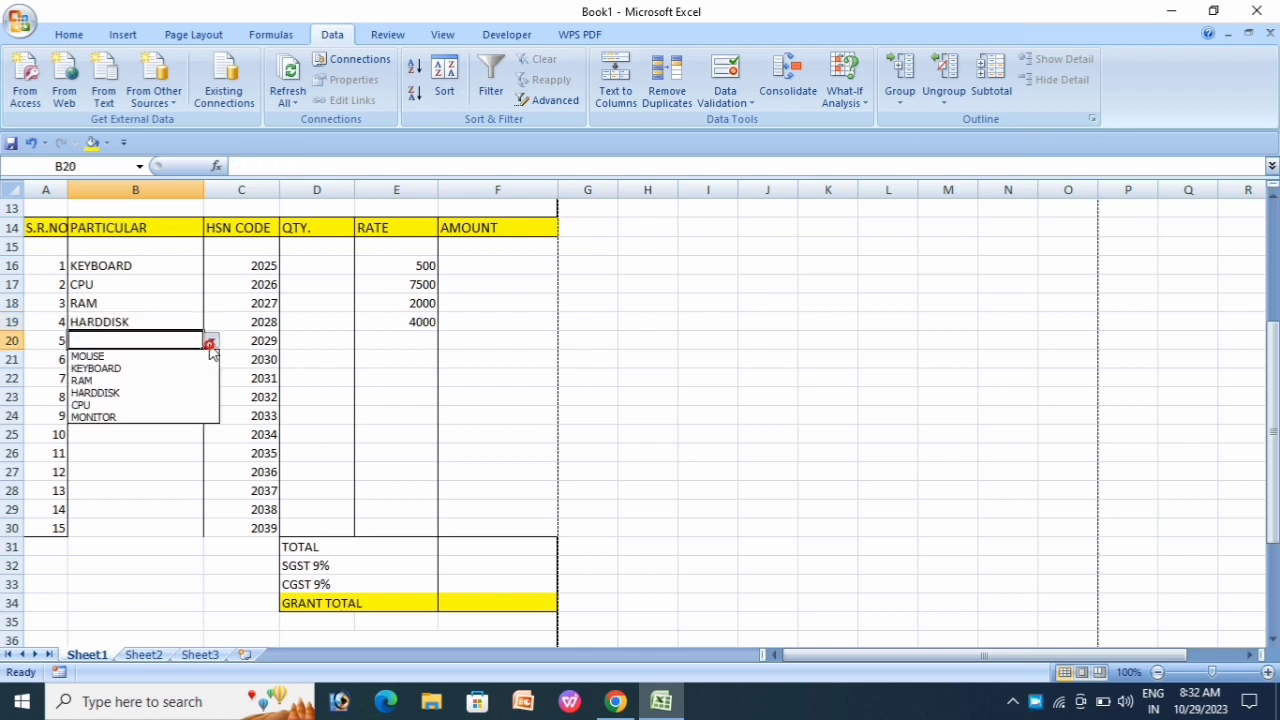
left_click(100, 404)
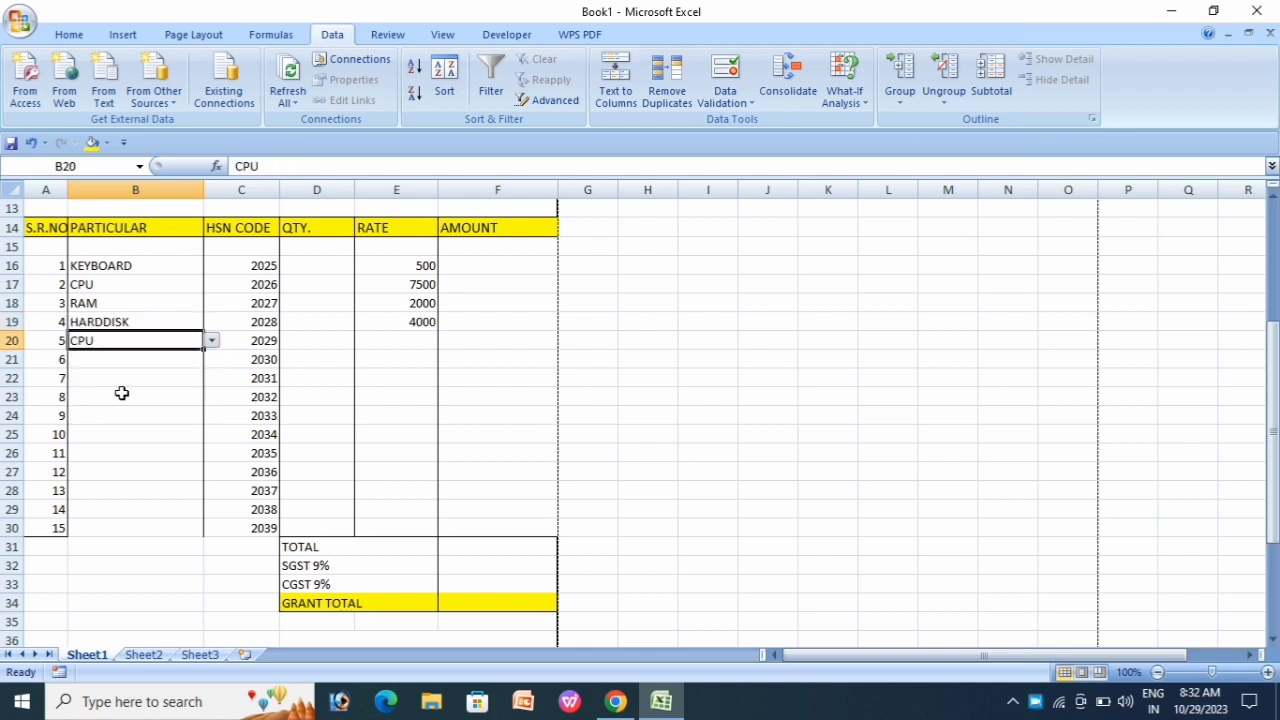
left_click(211, 341)
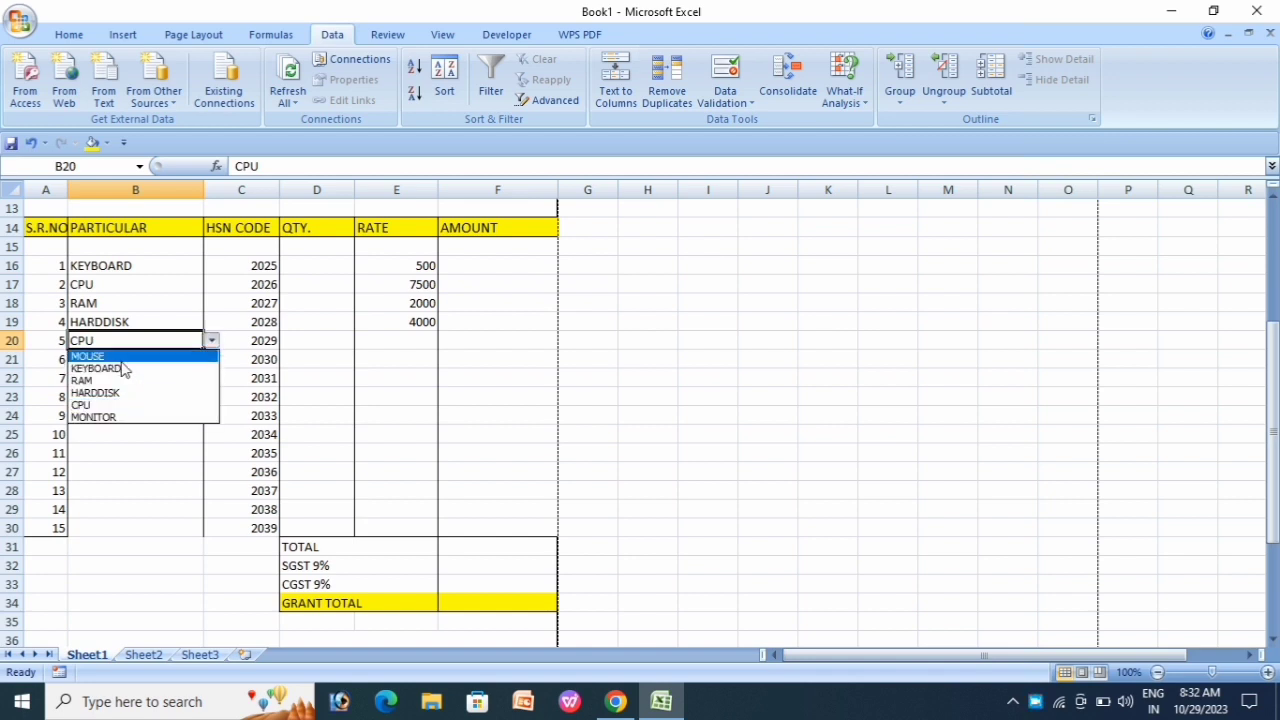
left_click(95, 380)
Step: Check the looked-up rates in E19, E20 and E22, including HARDDISK's 4000
left_click(374, 379)
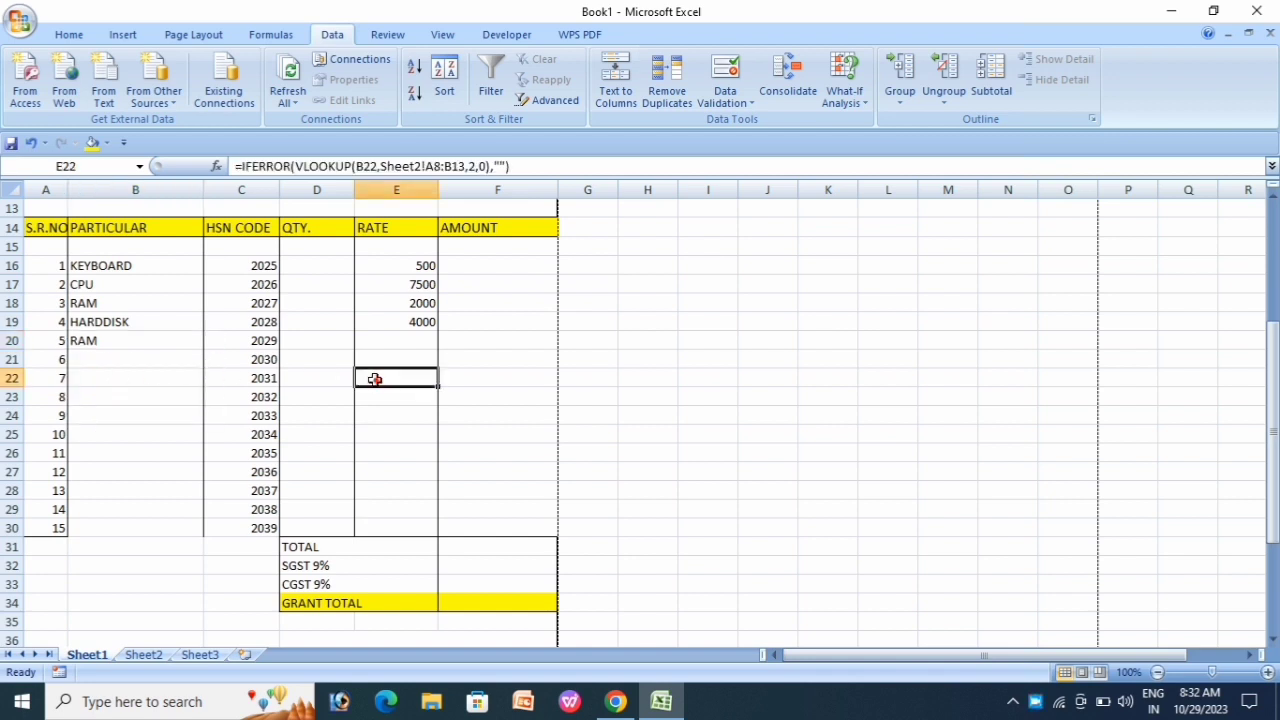
left_click(418, 344)
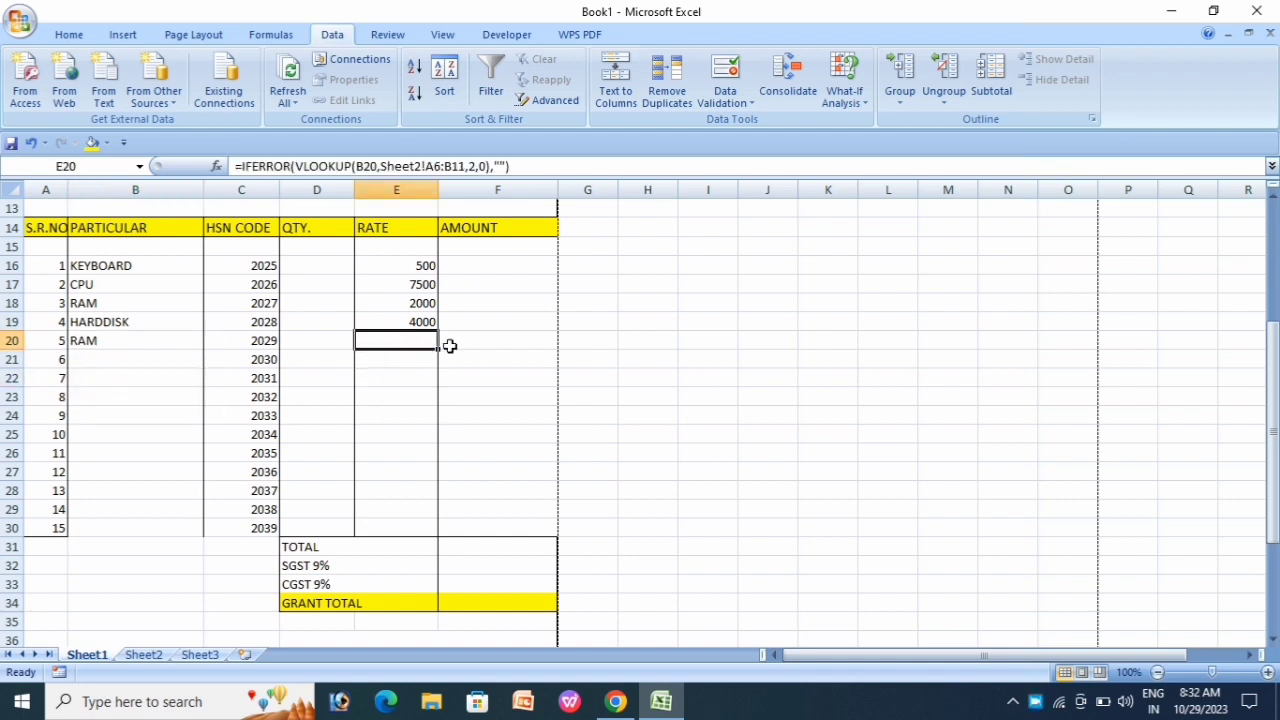
left_click(416, 325)
left_click(465, 328)
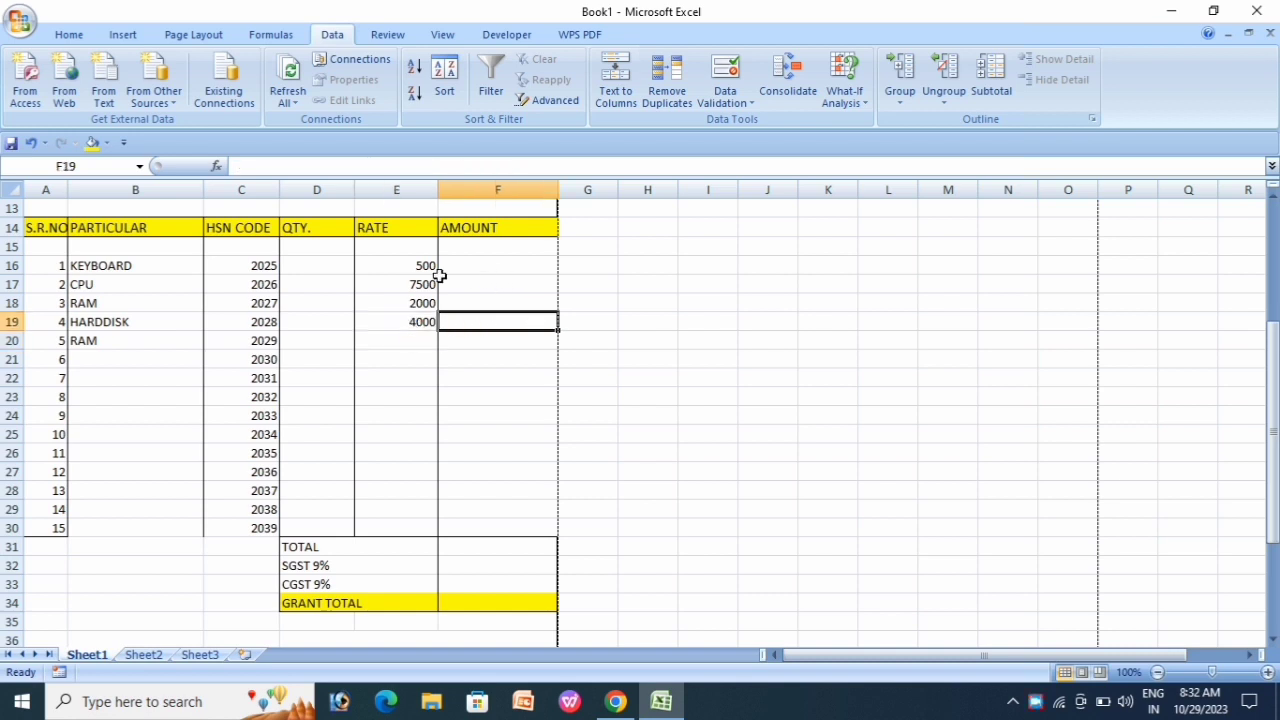
left_click(483, 268)
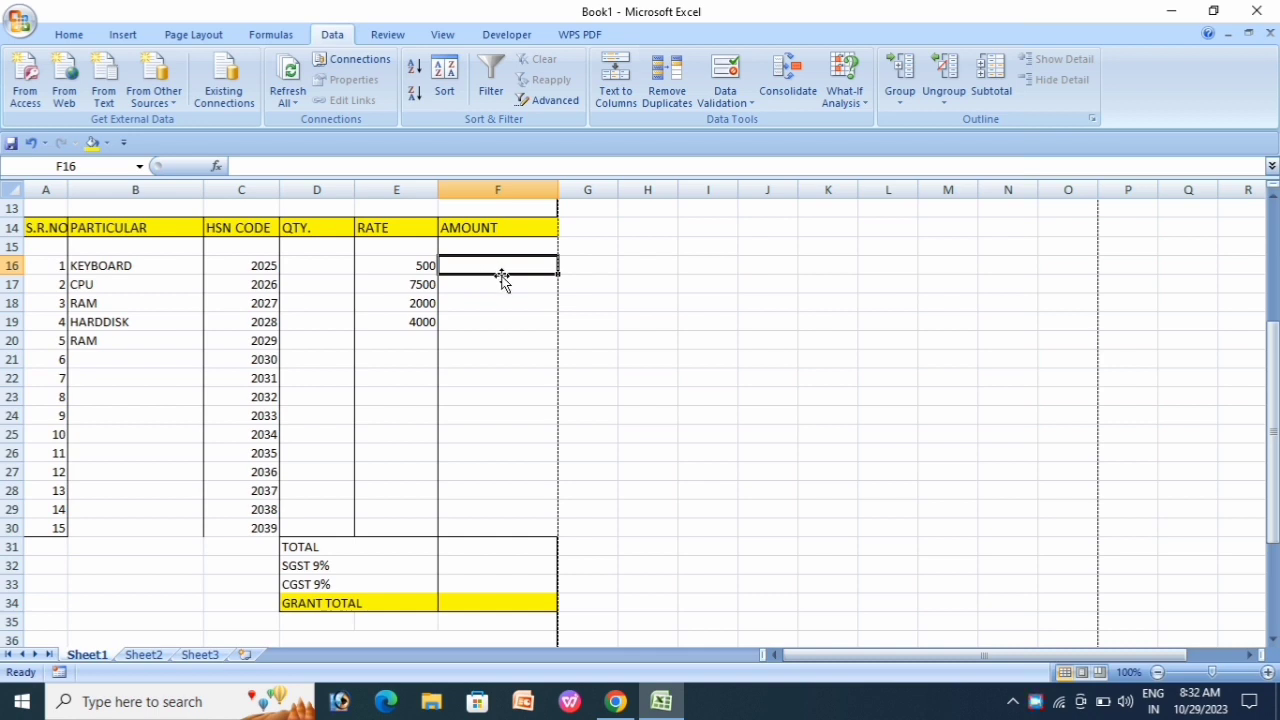
Step: Enter =SUM(E16*D16) in F16 so the KEYBOARD amount is rate times quantity
type("=")
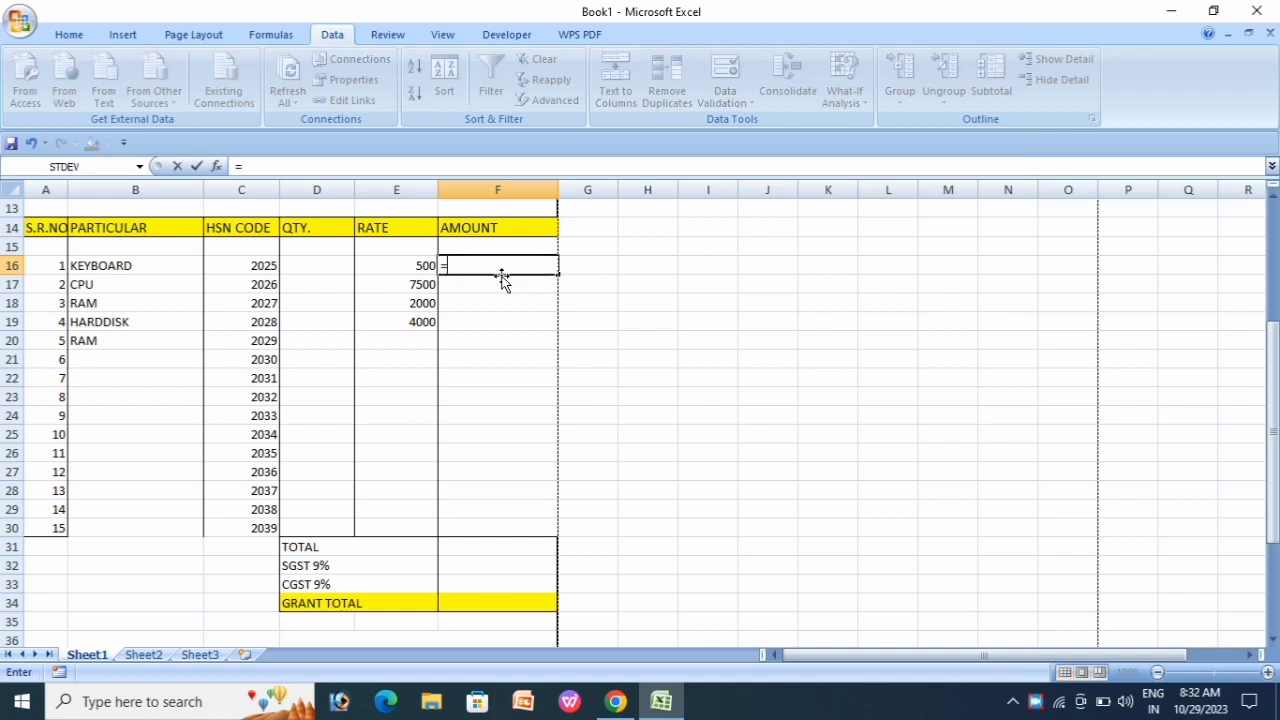
type("SUM(")
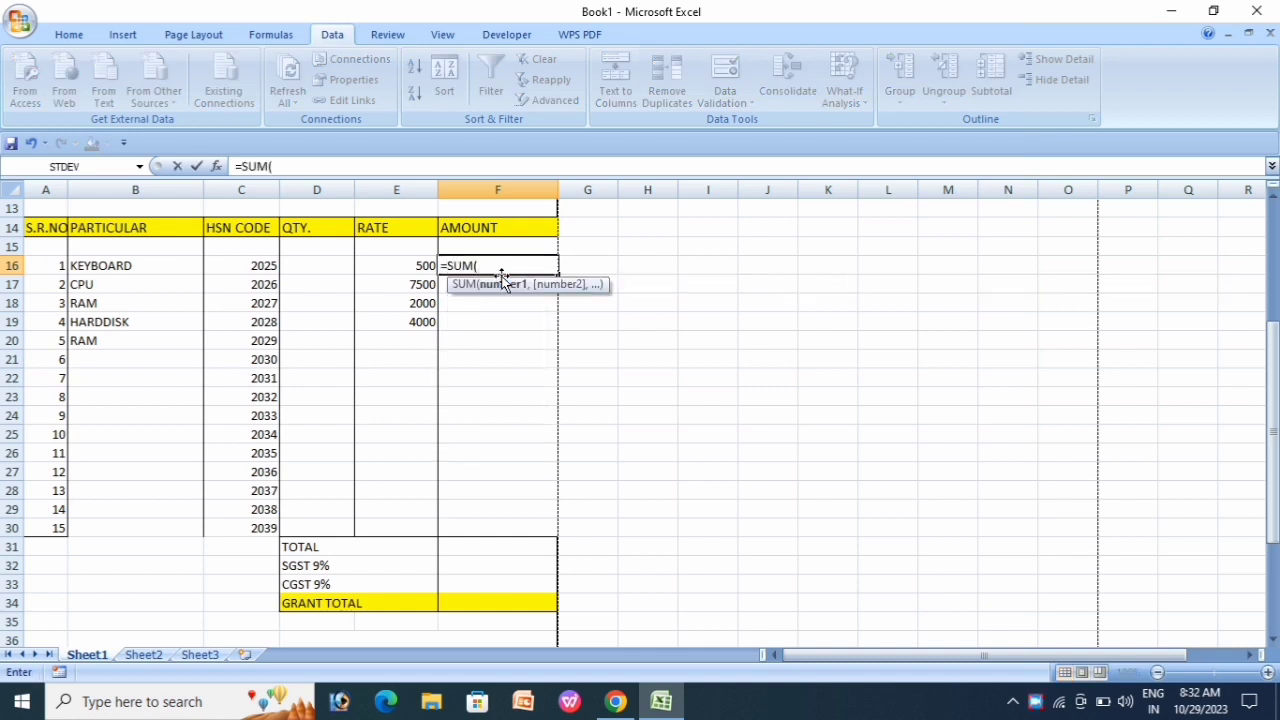
left_click(418, 265)
type("*")
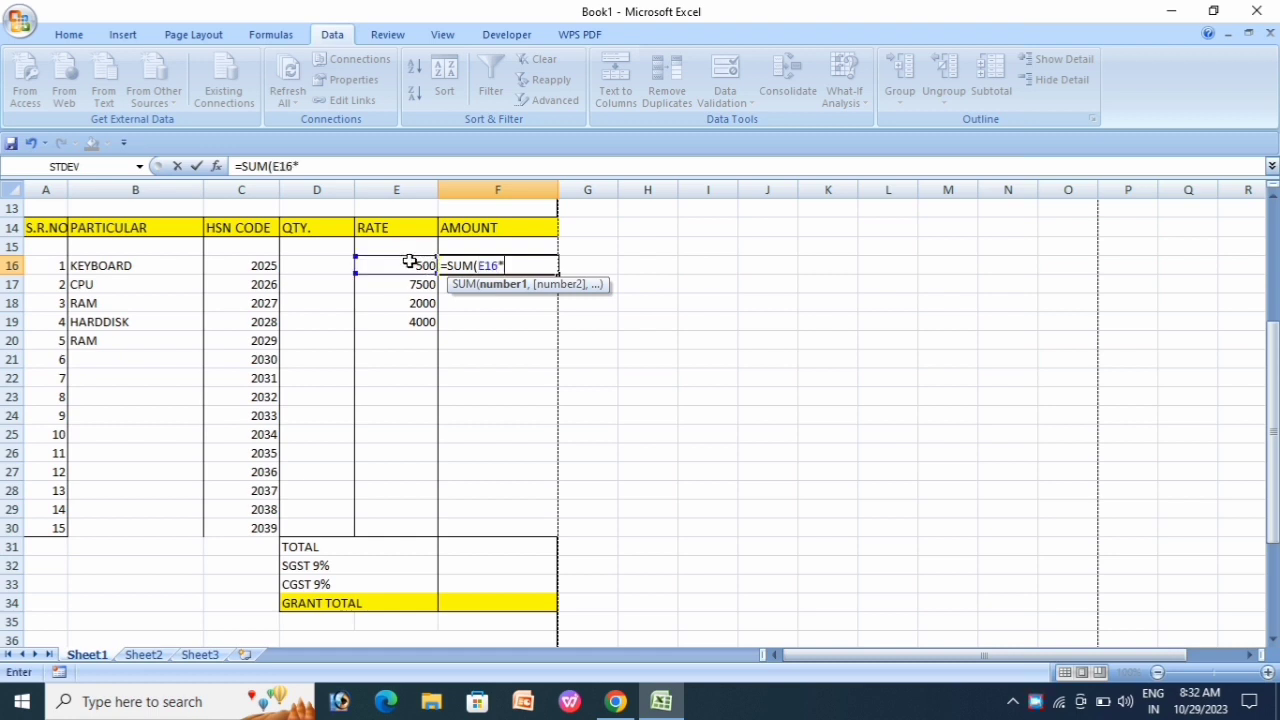
left_click(327, 265)
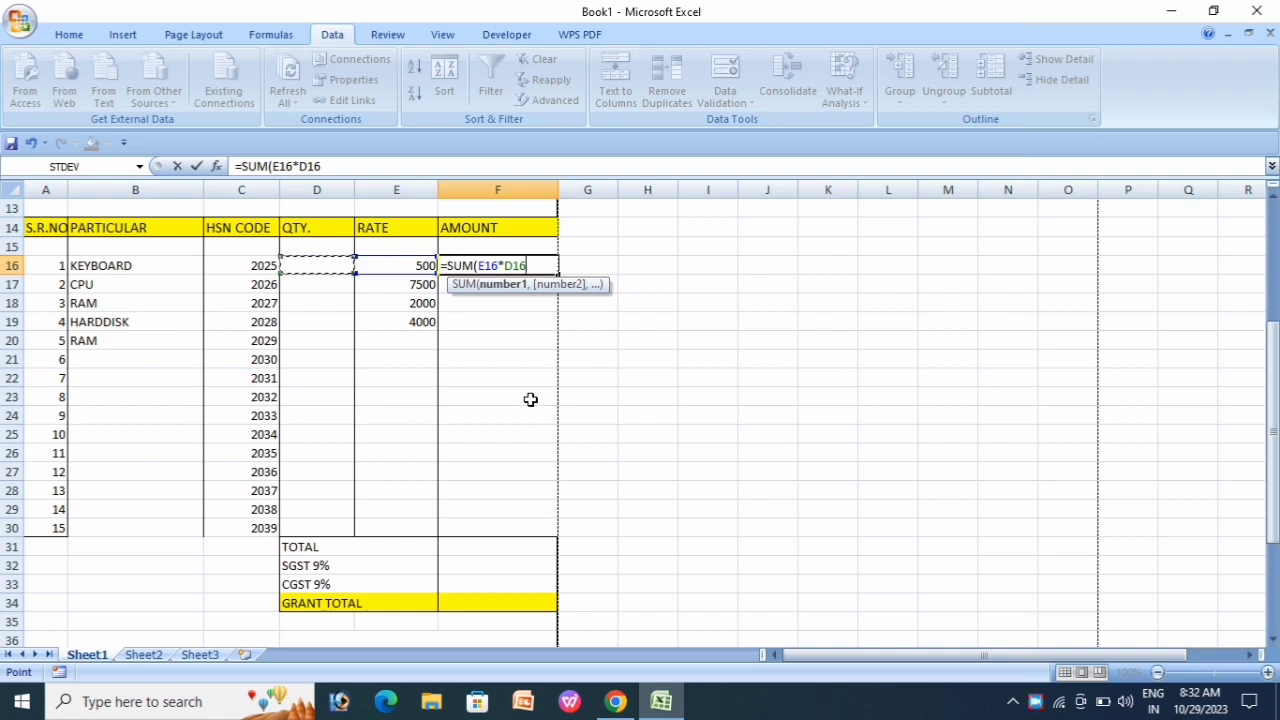
type(")")
key("Return")
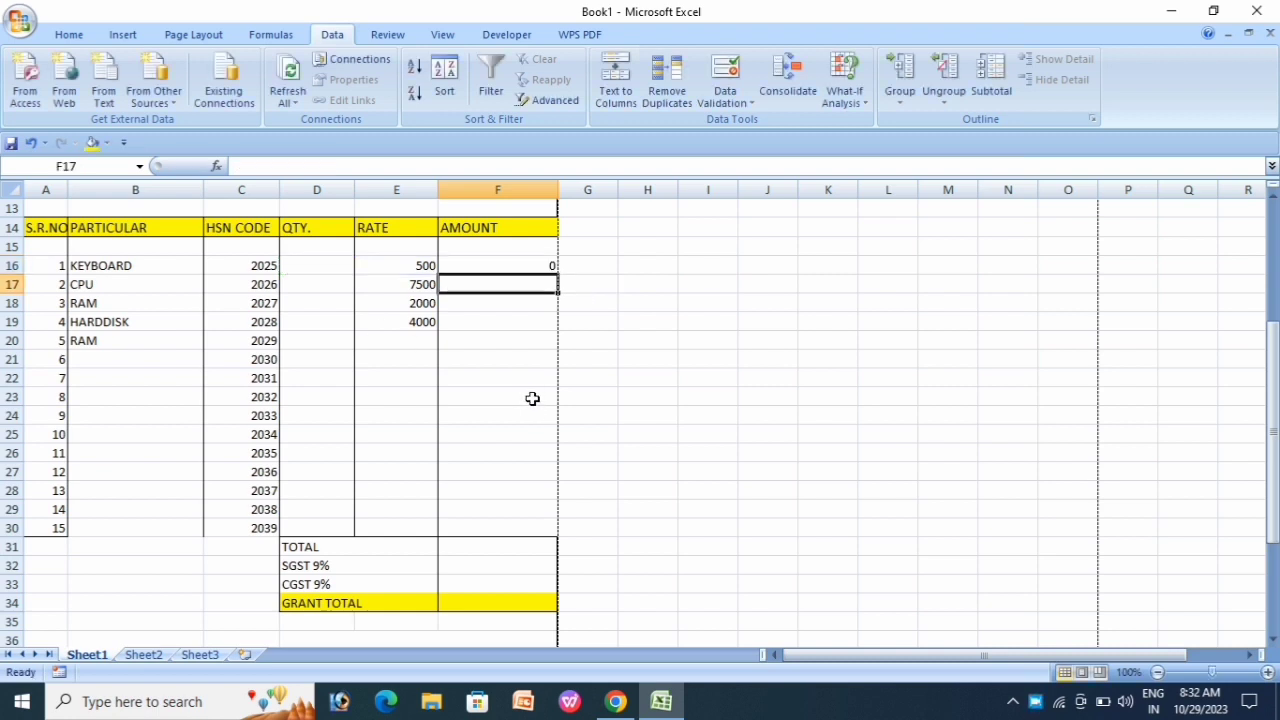
left_click(529, 267)
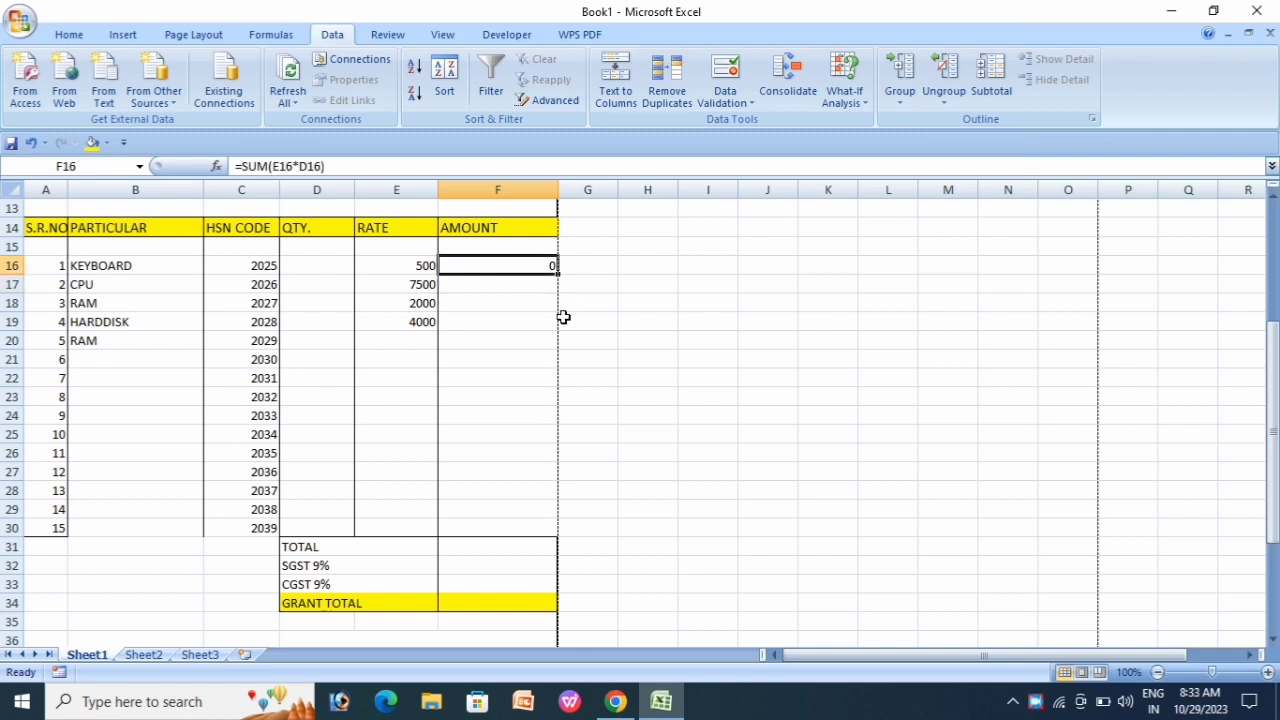
Step: Enter KEYBOARD quantity 100 in D16 and copy the F16 amount formula down to F19
left_click(318, 270)
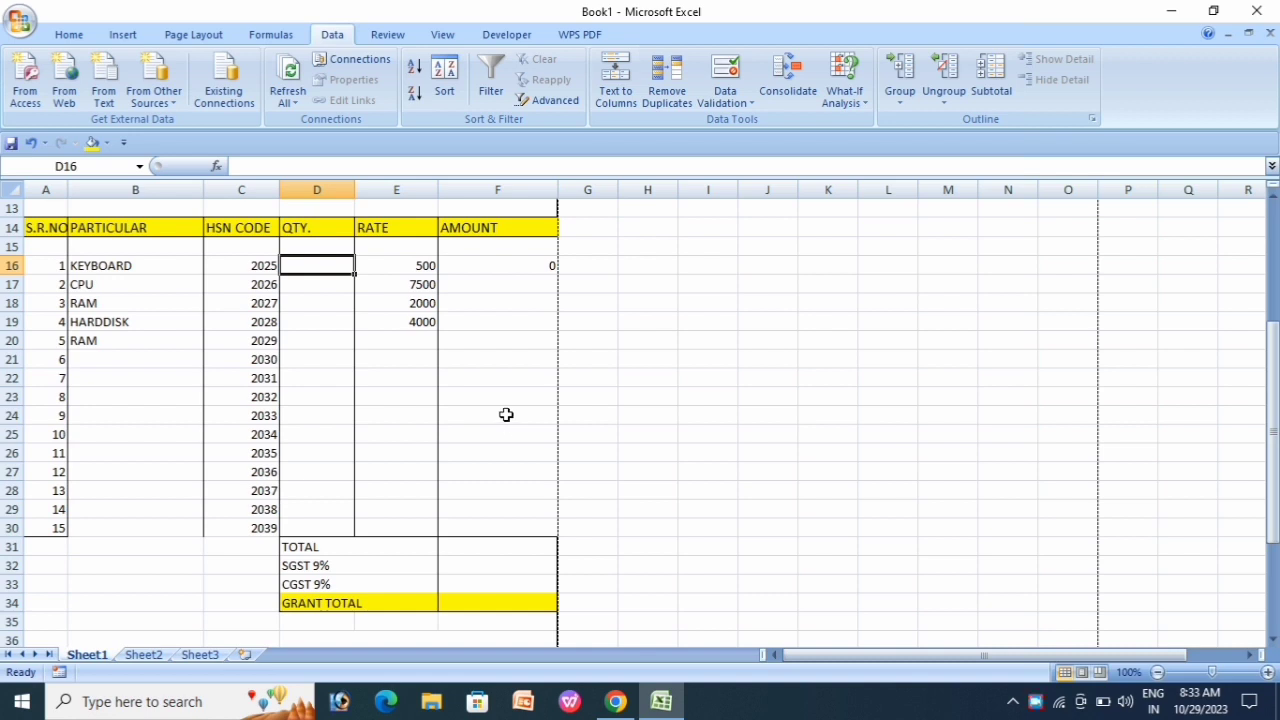
type("100")
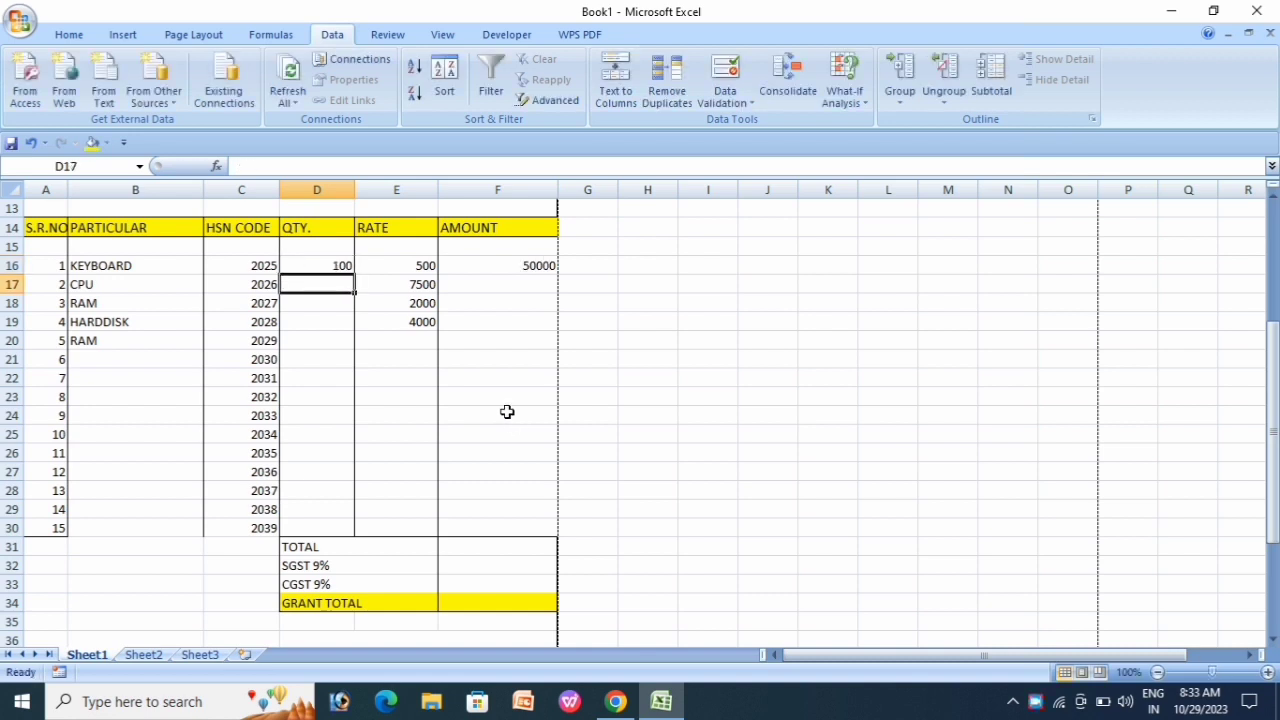
key("Return")
left_click(501, 261)
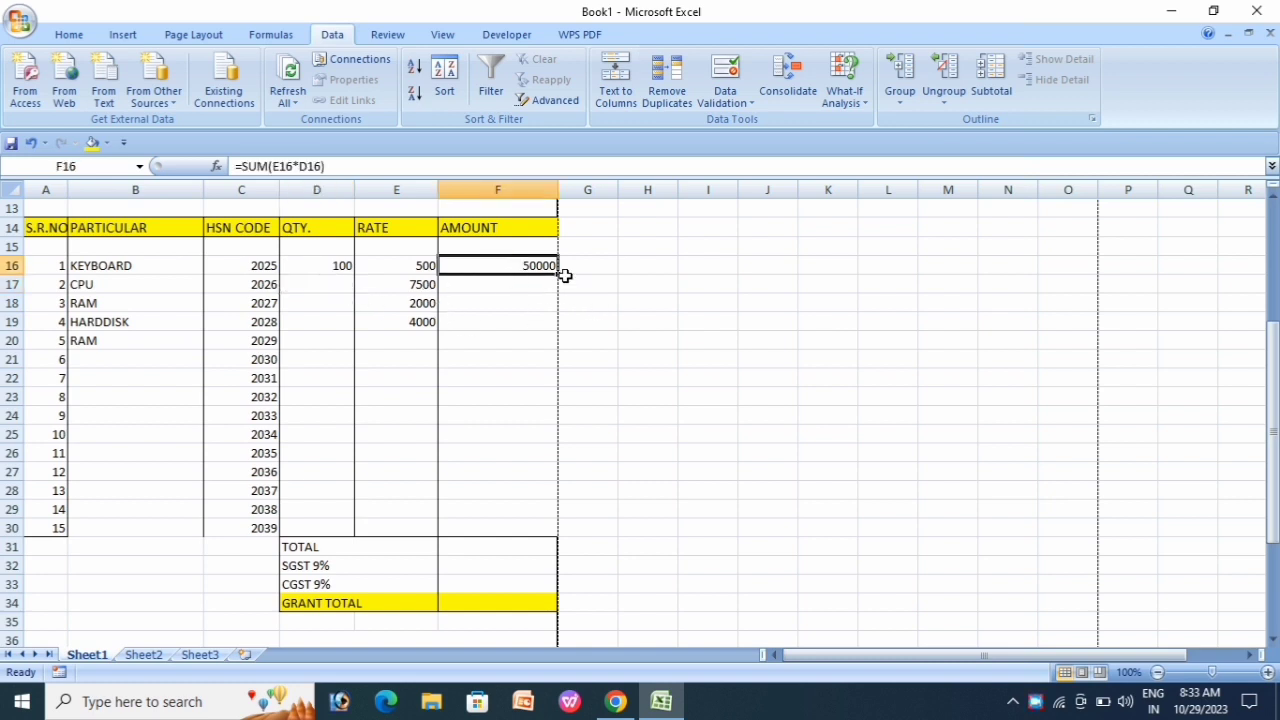
left_click_drag(557, 270, 563, 330)
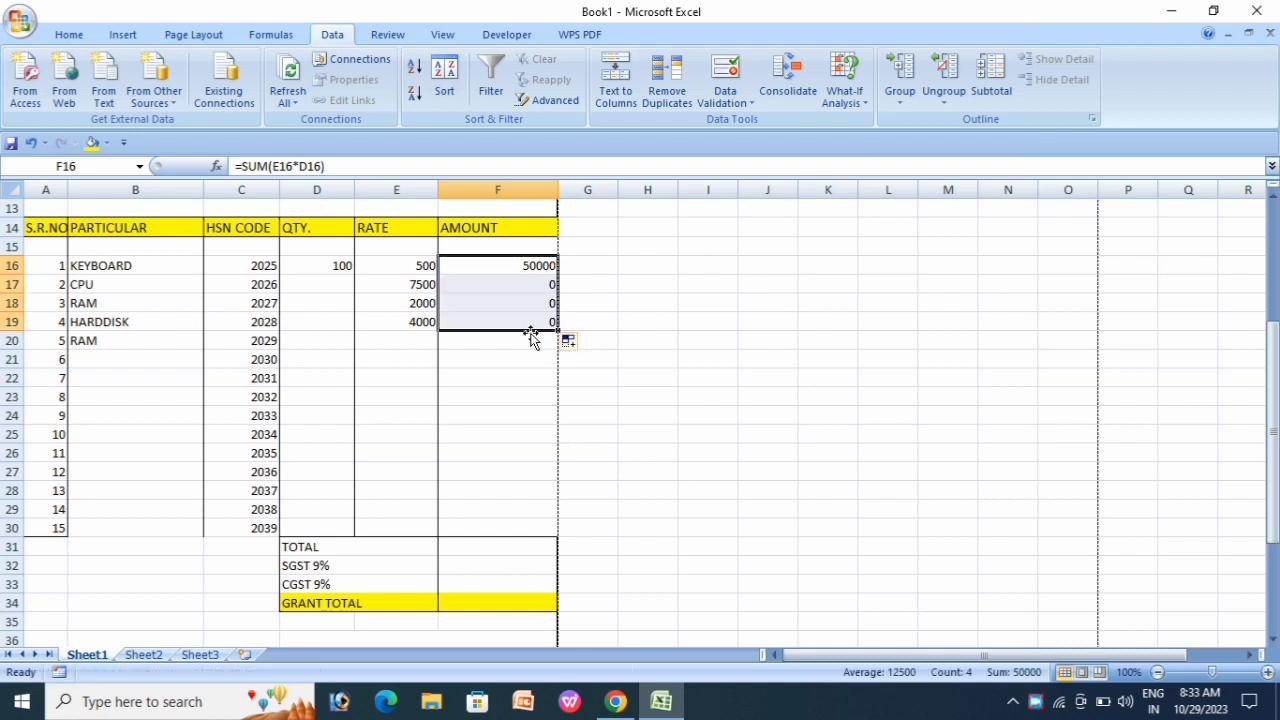
Step: Enter quantities 50, 70 and 60 for CPU, RAM and HARDDISK in D17:D19
left_click(320, 285)
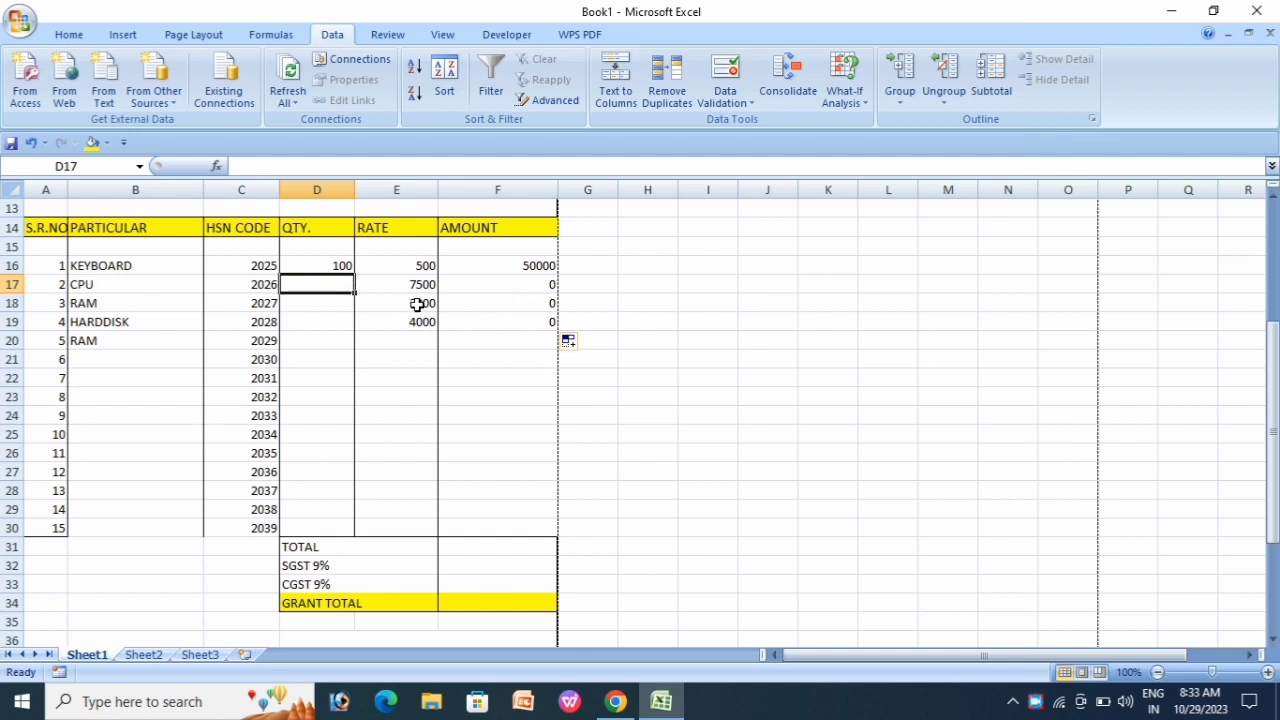
type("50")
key("Return")
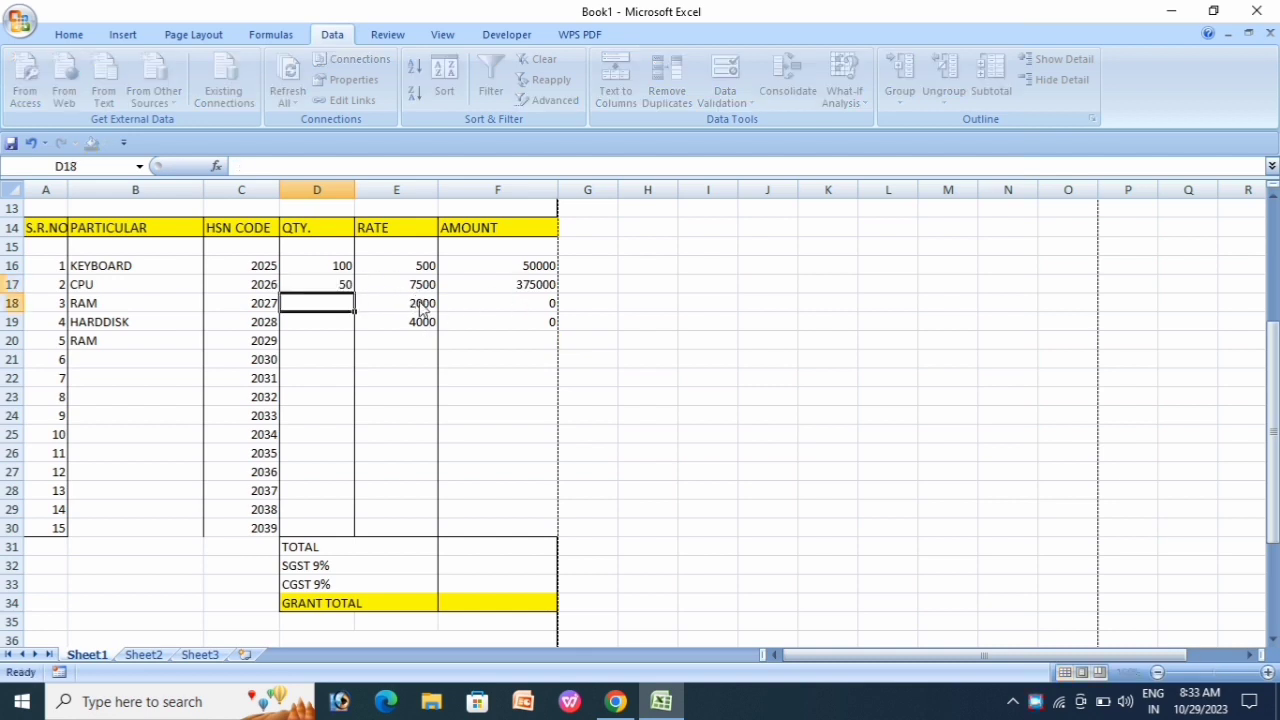
type("70")
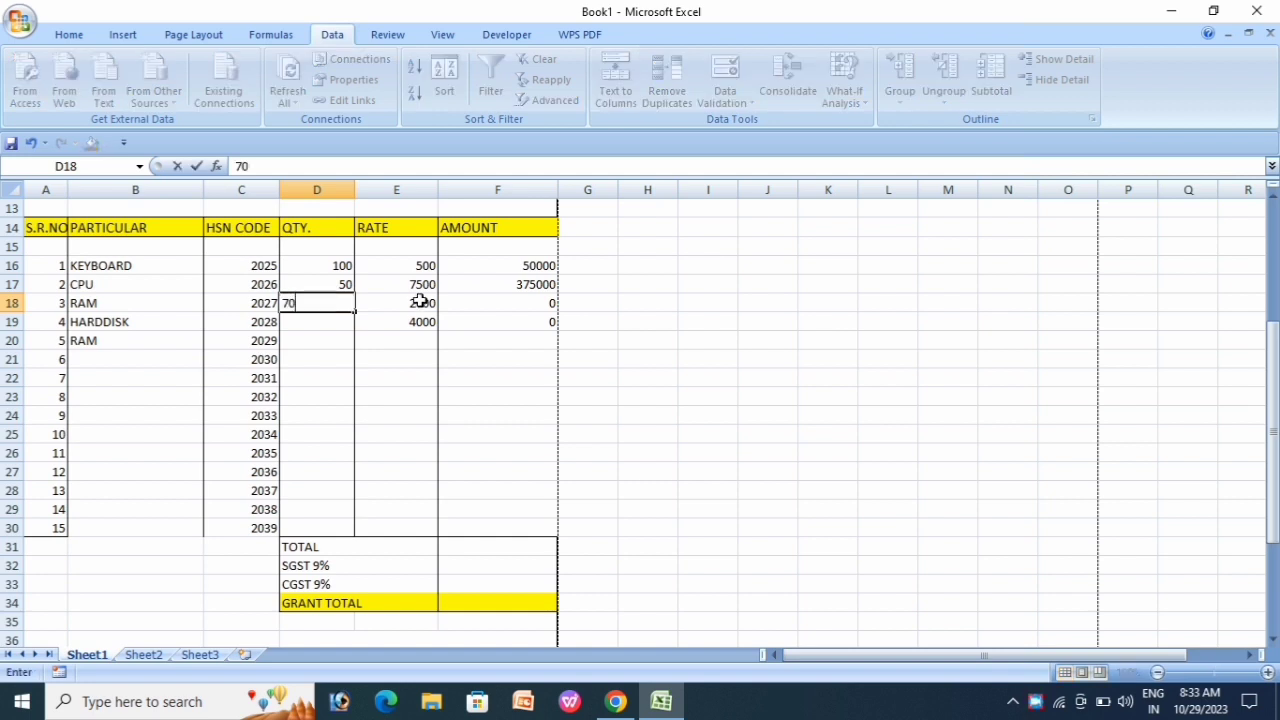
key("Return")
type("60")
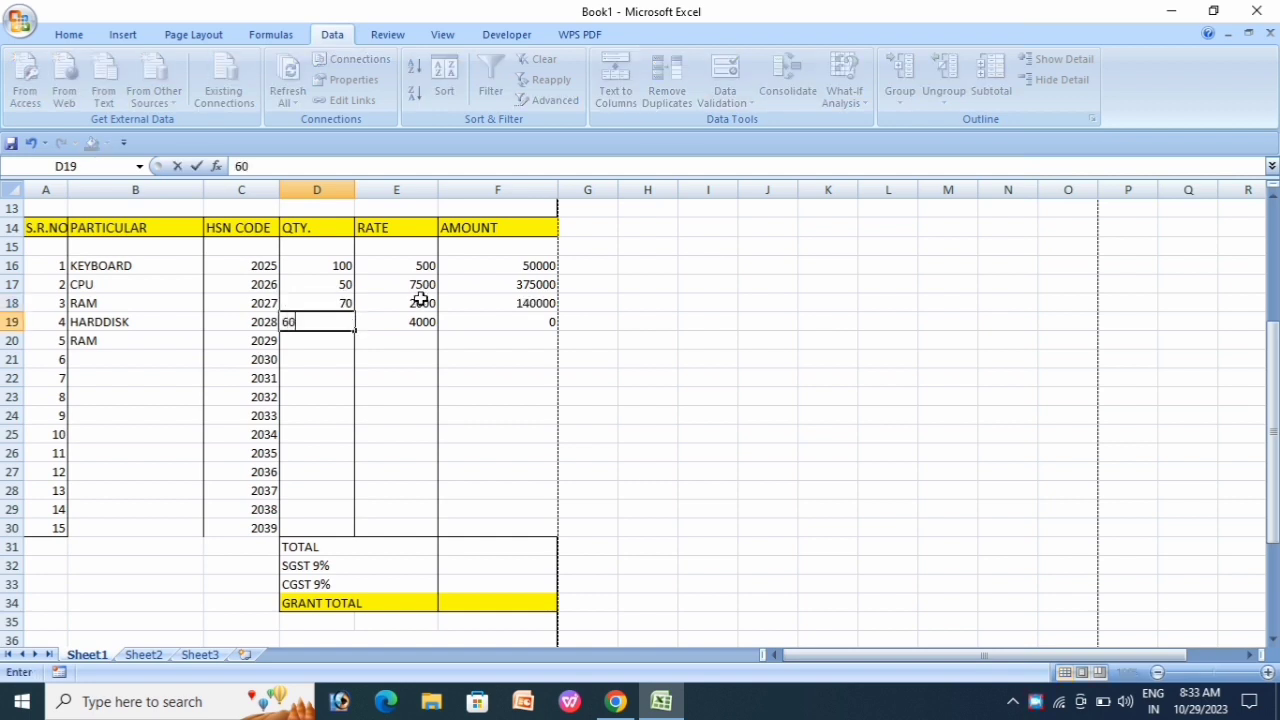
key("Return")
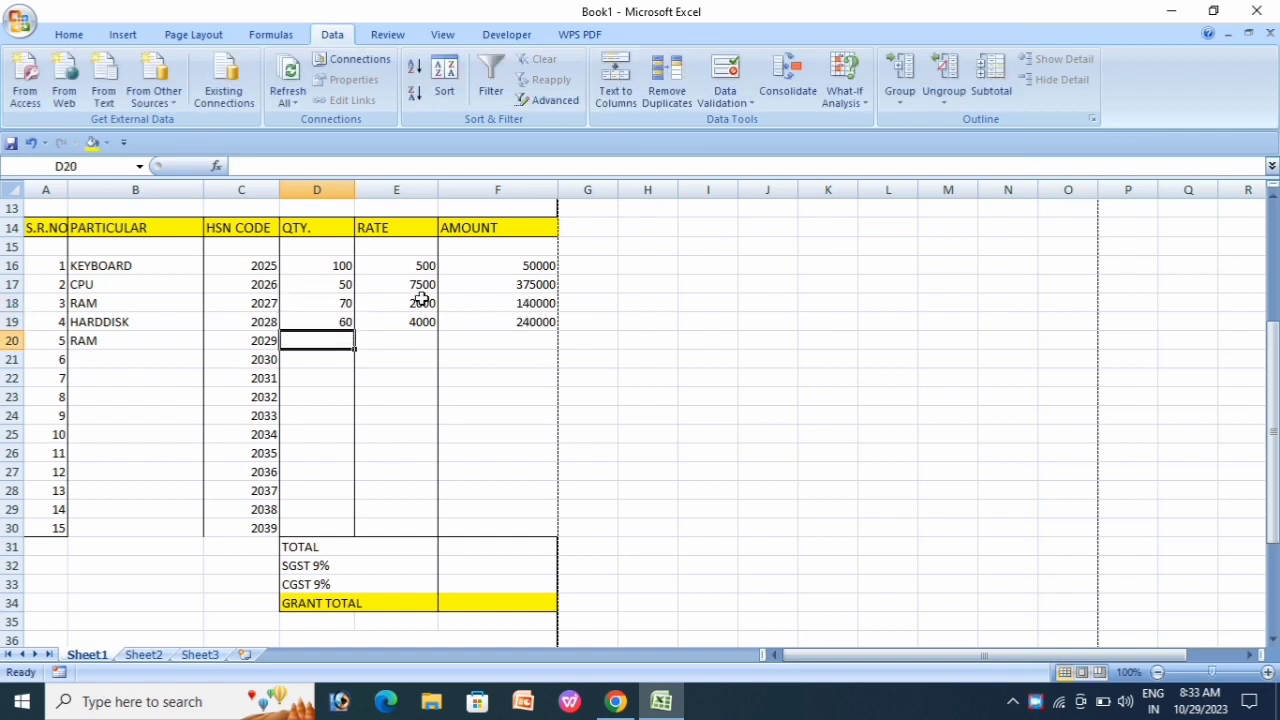
left_click(420, 321)
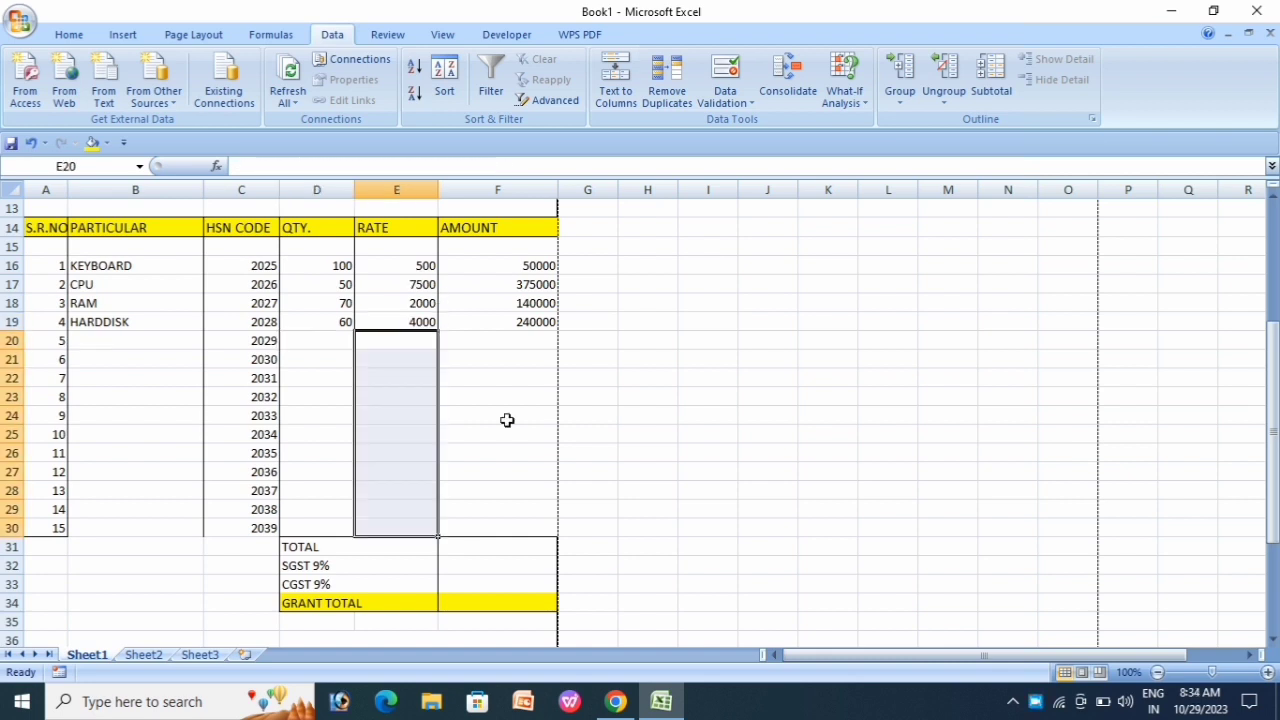
Step: Review the copied amount formulas in F16 and F19
left_click(519, 398)
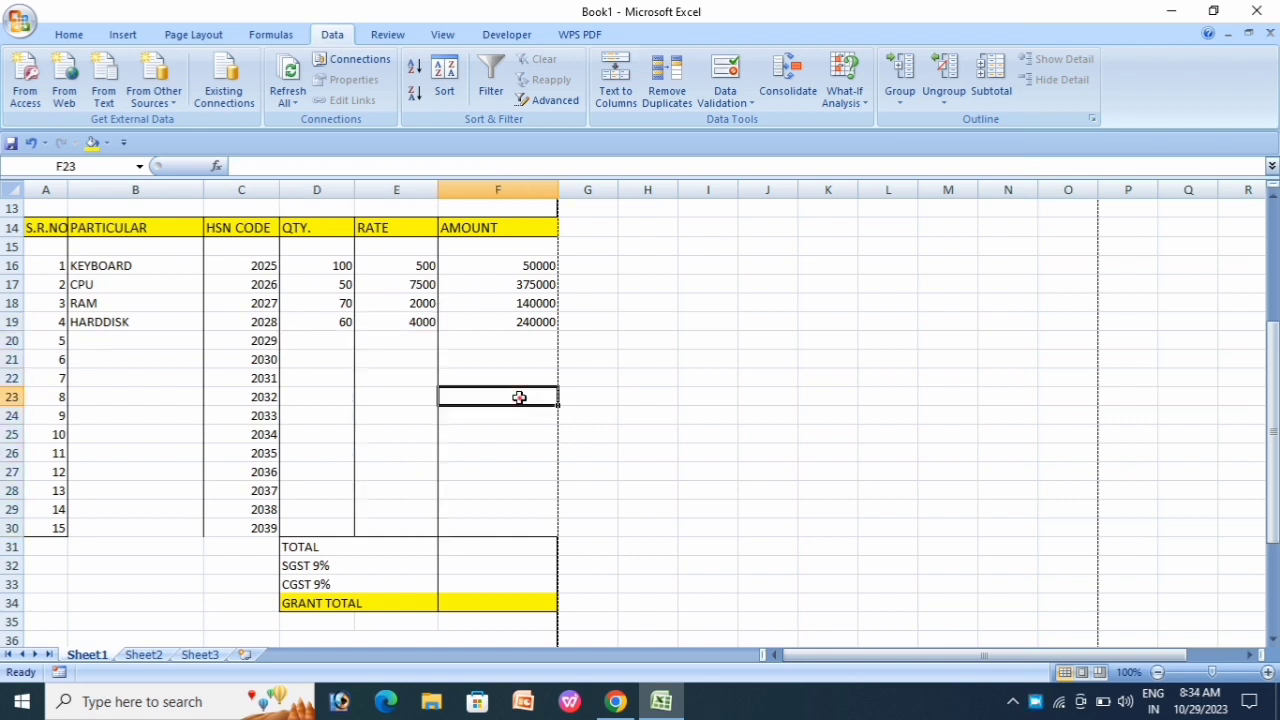
left_click(532, 318)
left_click(536, 276)
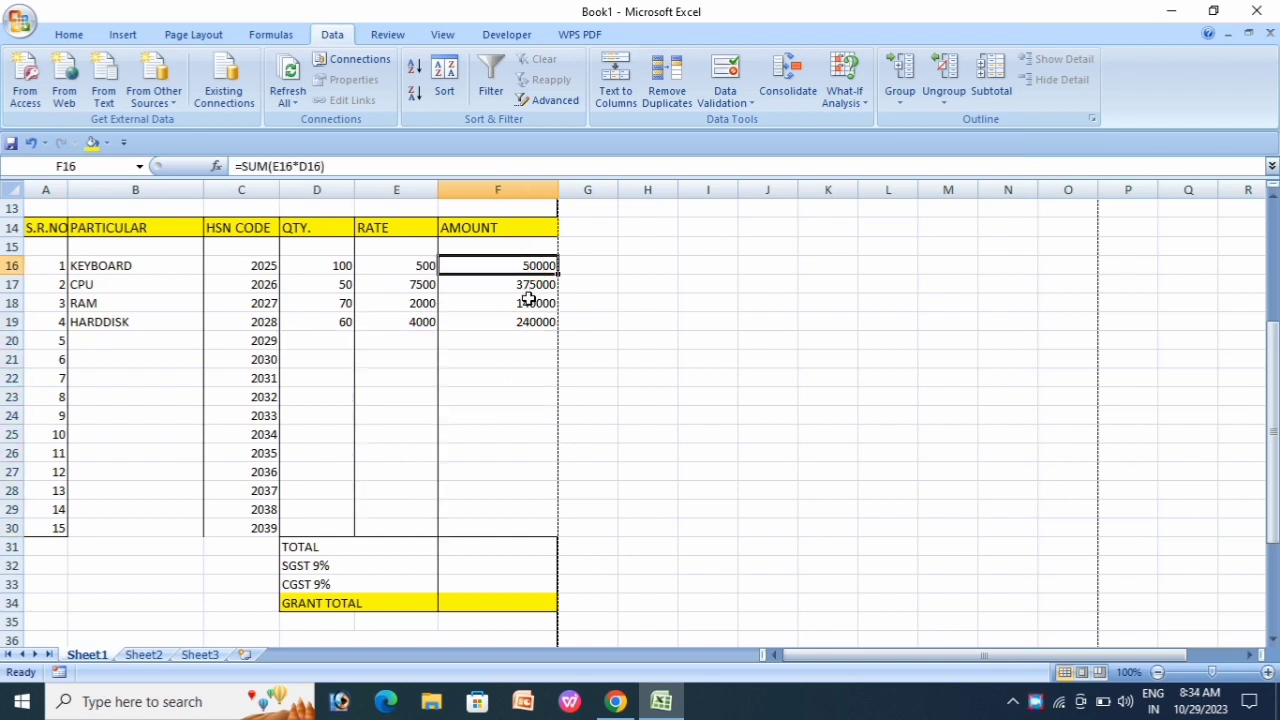
left_click(524, 321)
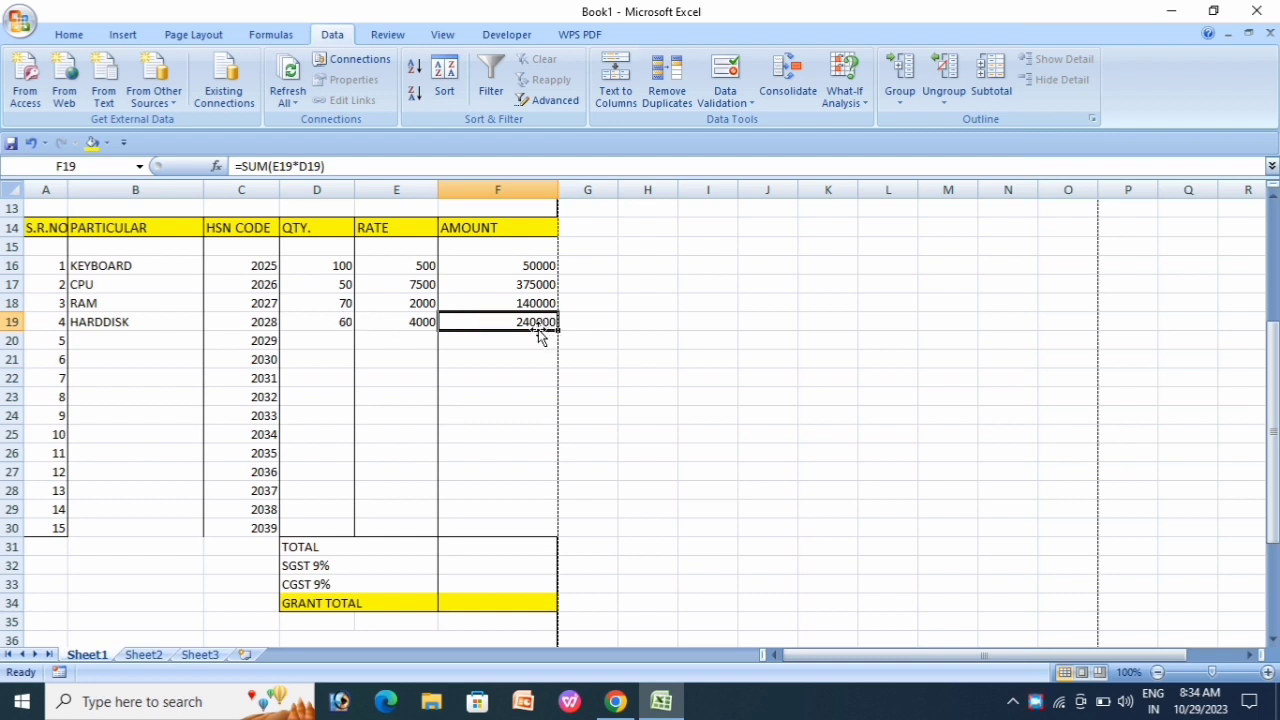
Step: AutoSum F16:F30 into the TOTAL cell F31, giving 805000
left_click(499, 552)
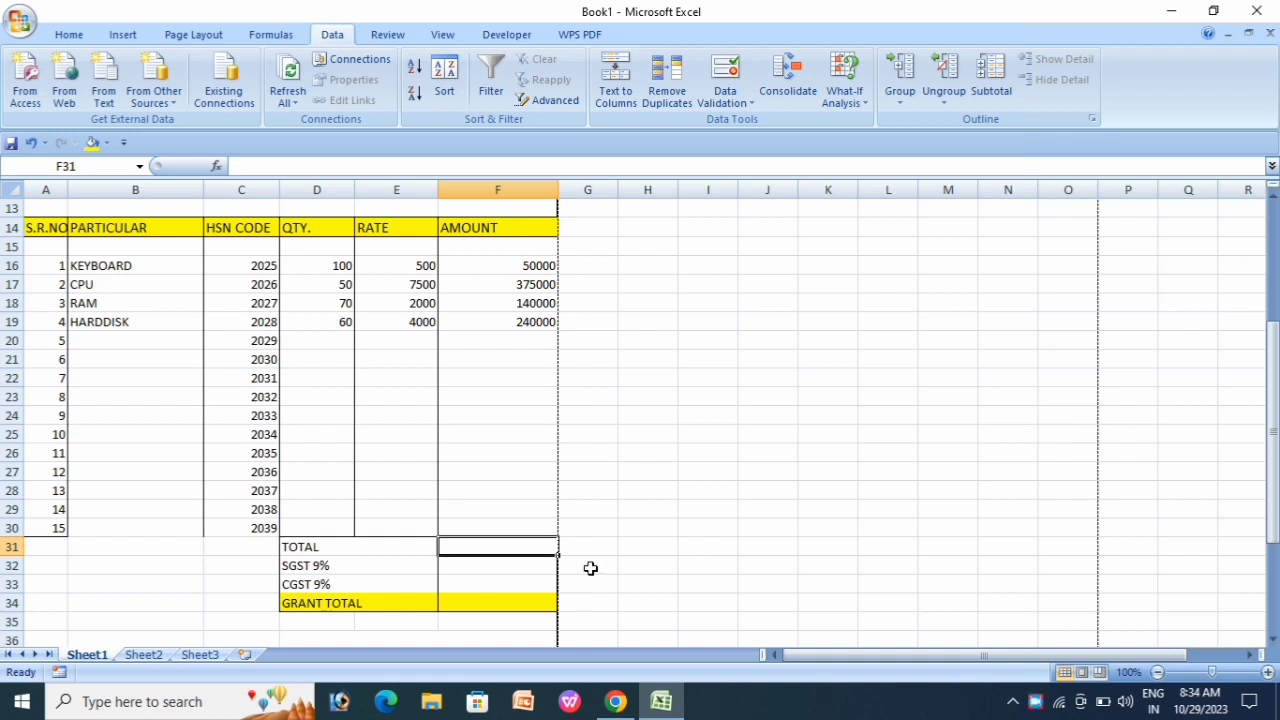
key("alt+equal")
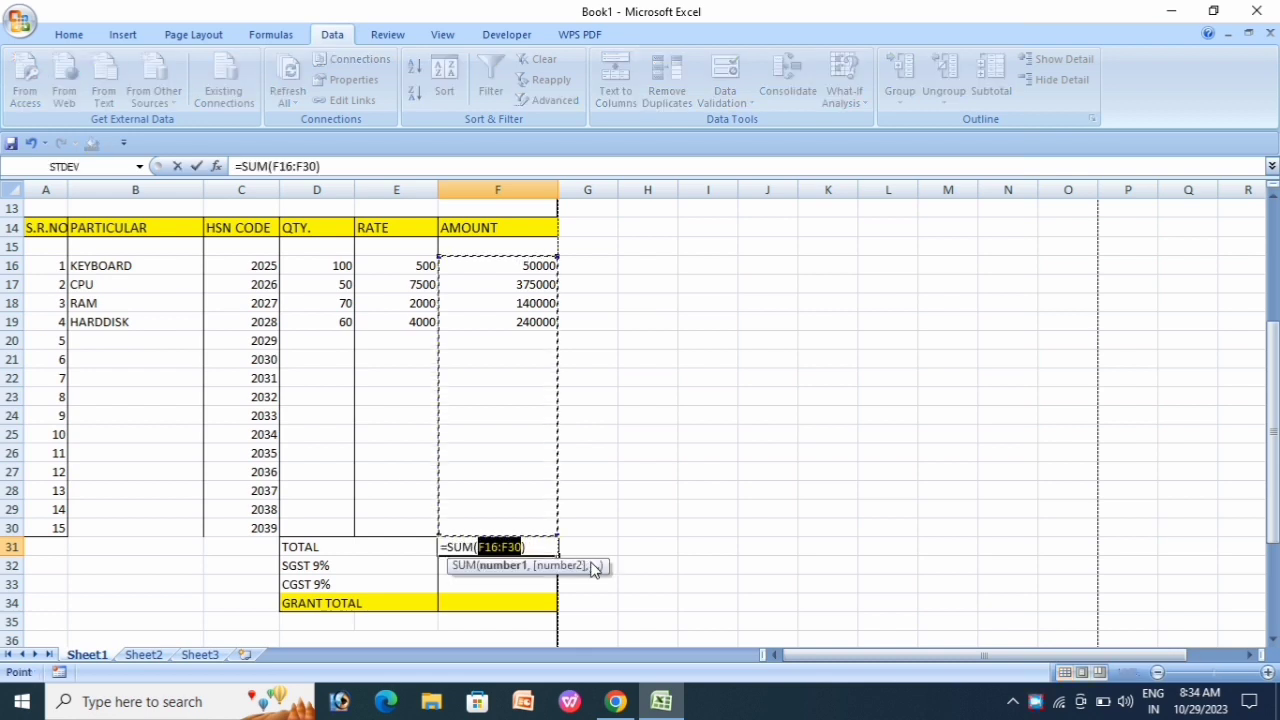
key("Return")
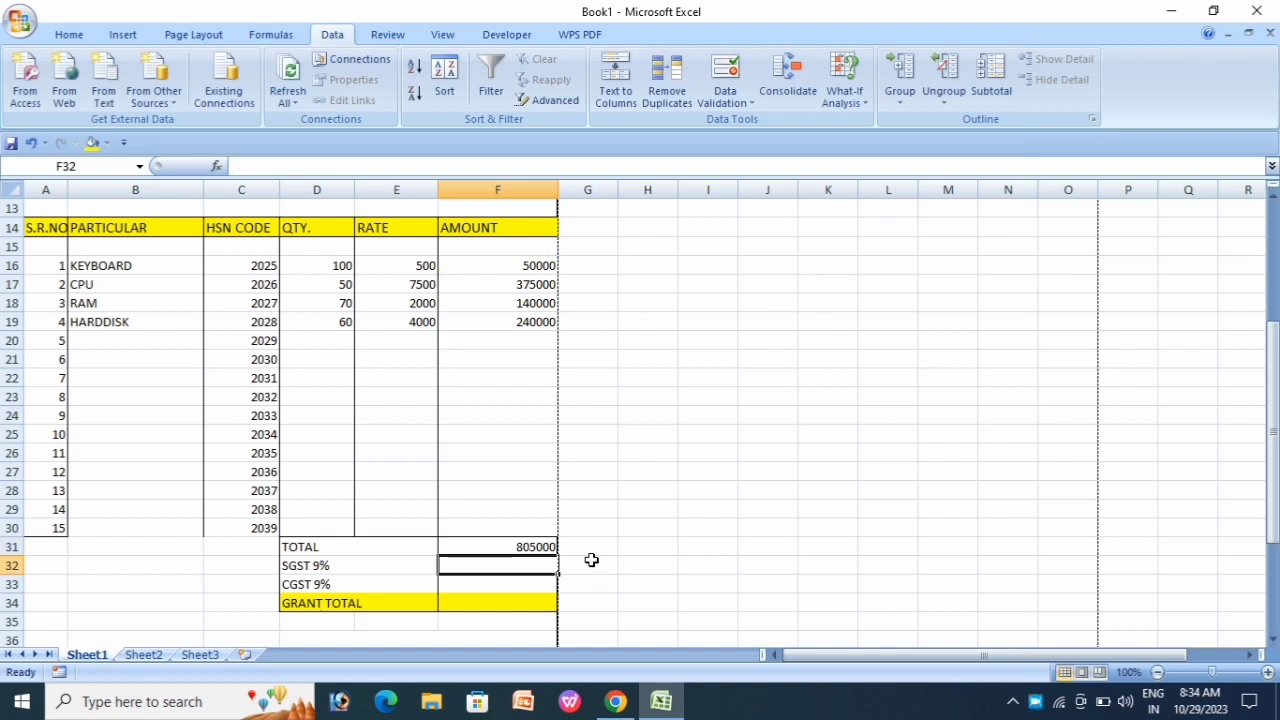
scroll(641, 544, "down", 2)
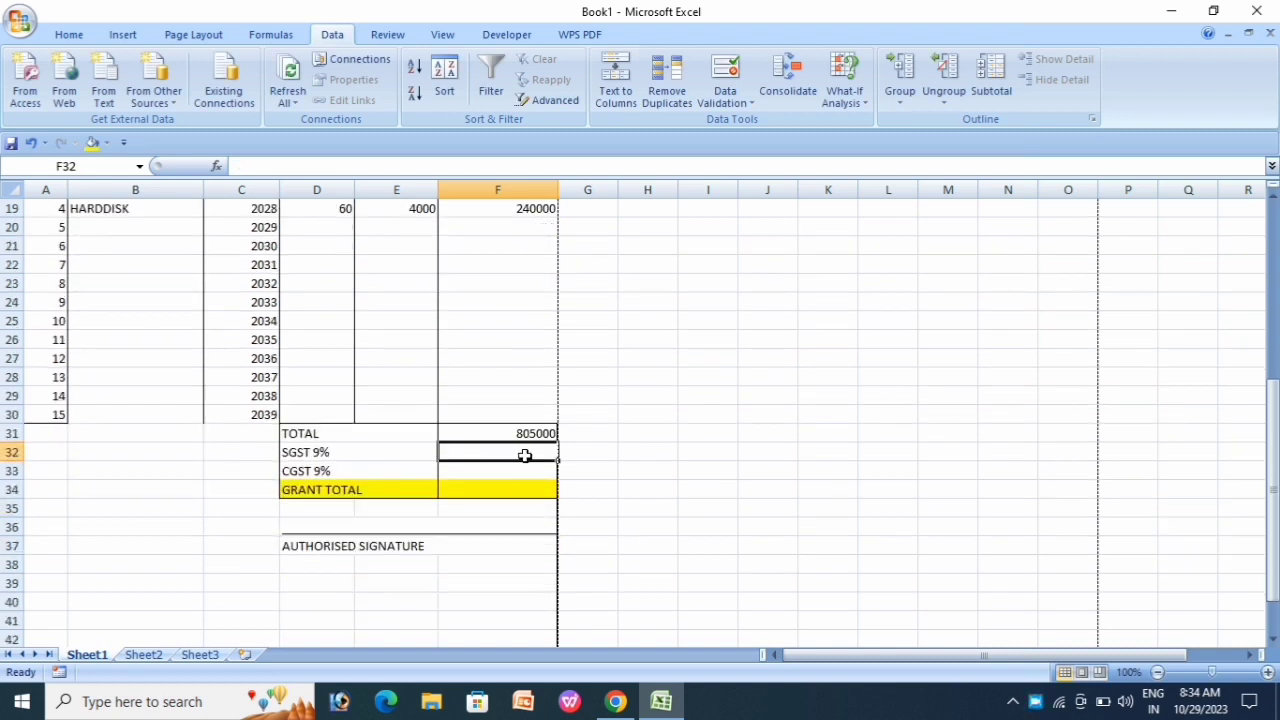
Step: Enter =F31*9% in the SGST and CGST cells, each giving 72450
type("=")
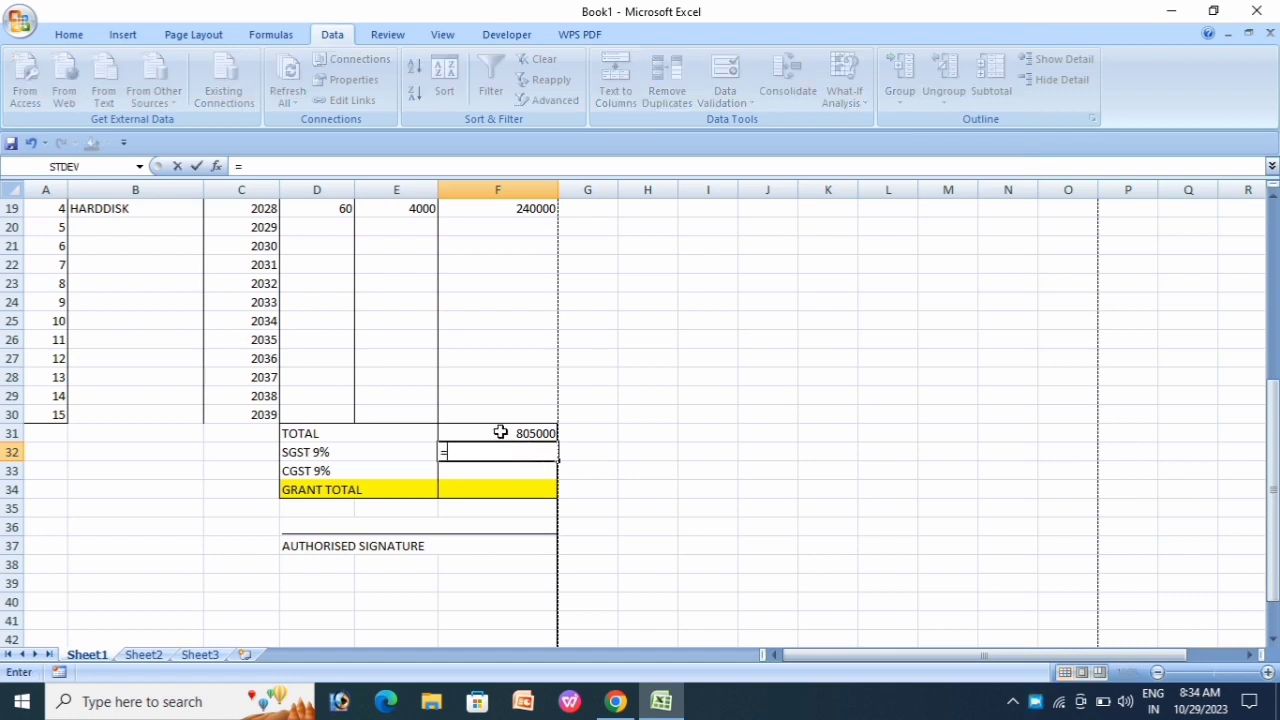
left_click(500, 432)
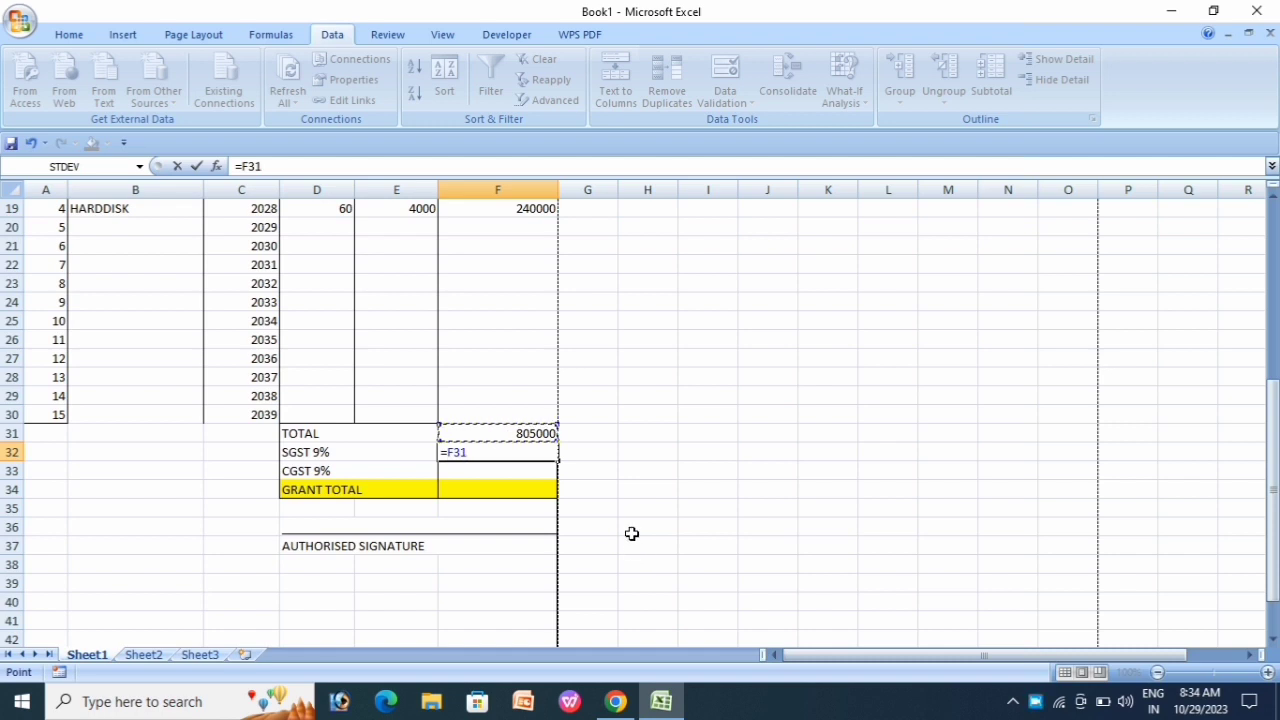
type("*9%")
key("Return")
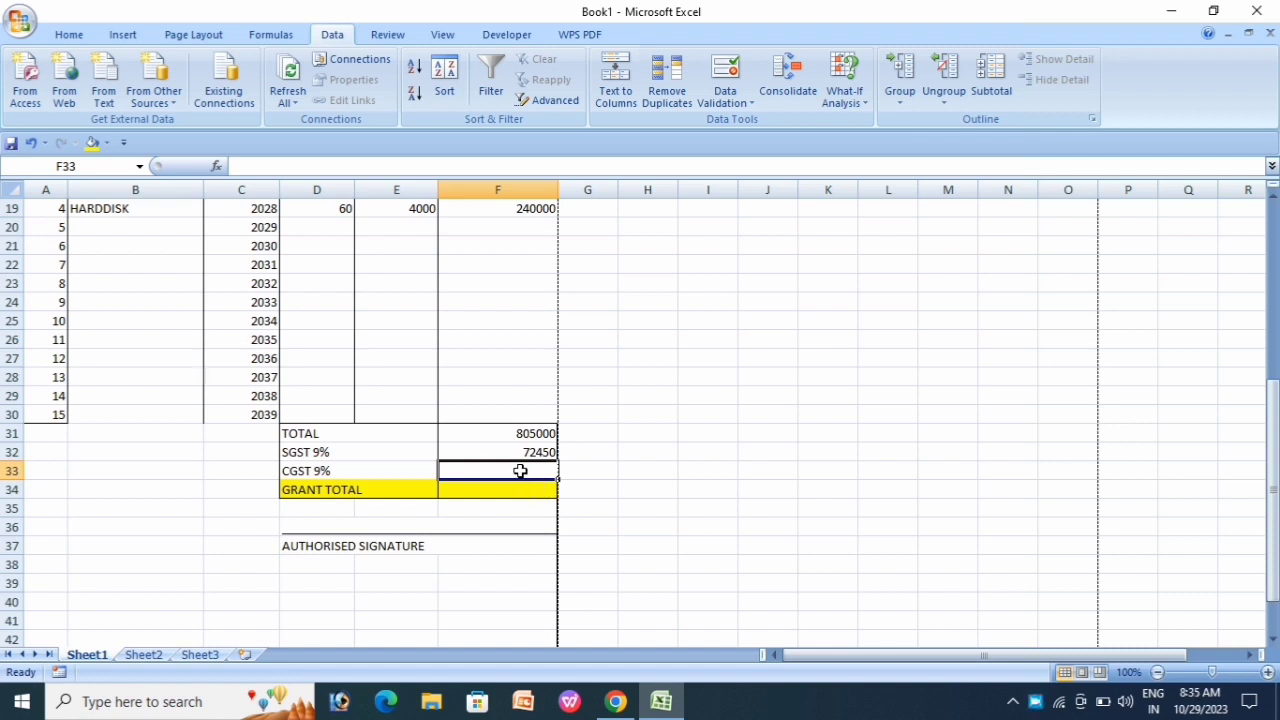
type("=")
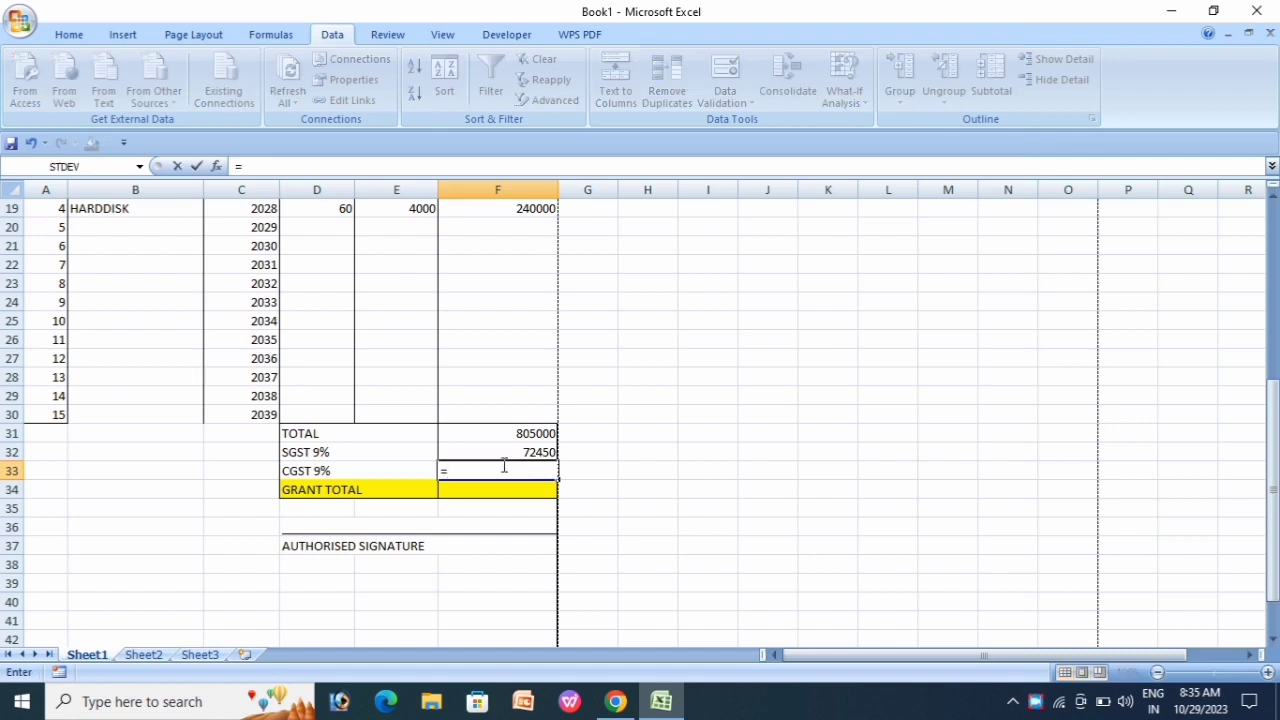
left_click(505, 434)
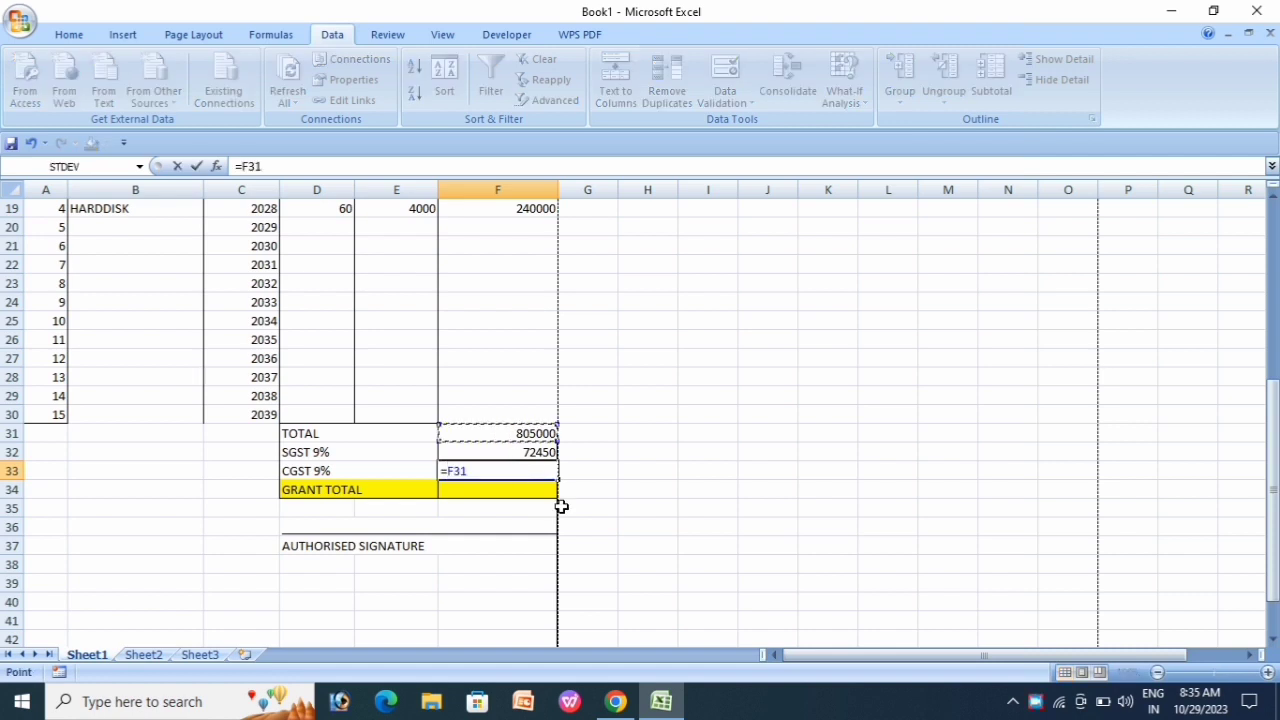
type("*9%")
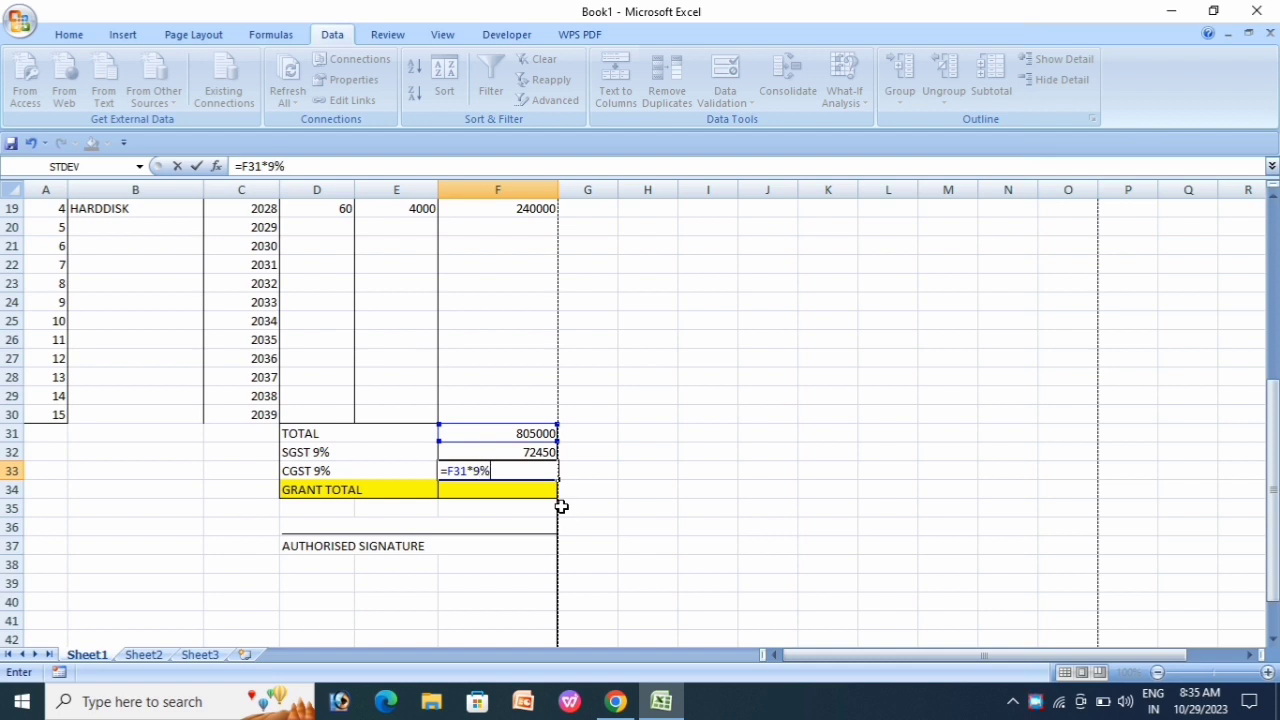
key("Return")
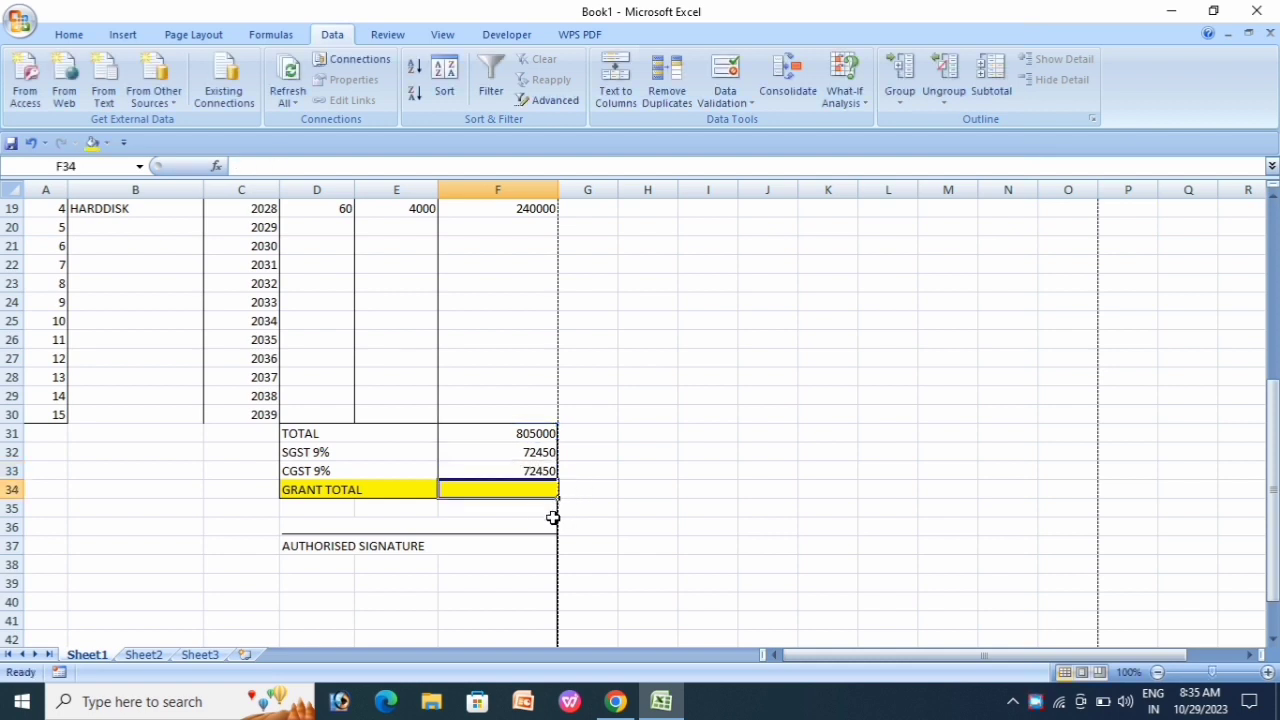
Step: Enter =F31+F32+F33 in the GRANT TOTAL cell F34, giving 949900
type("=")
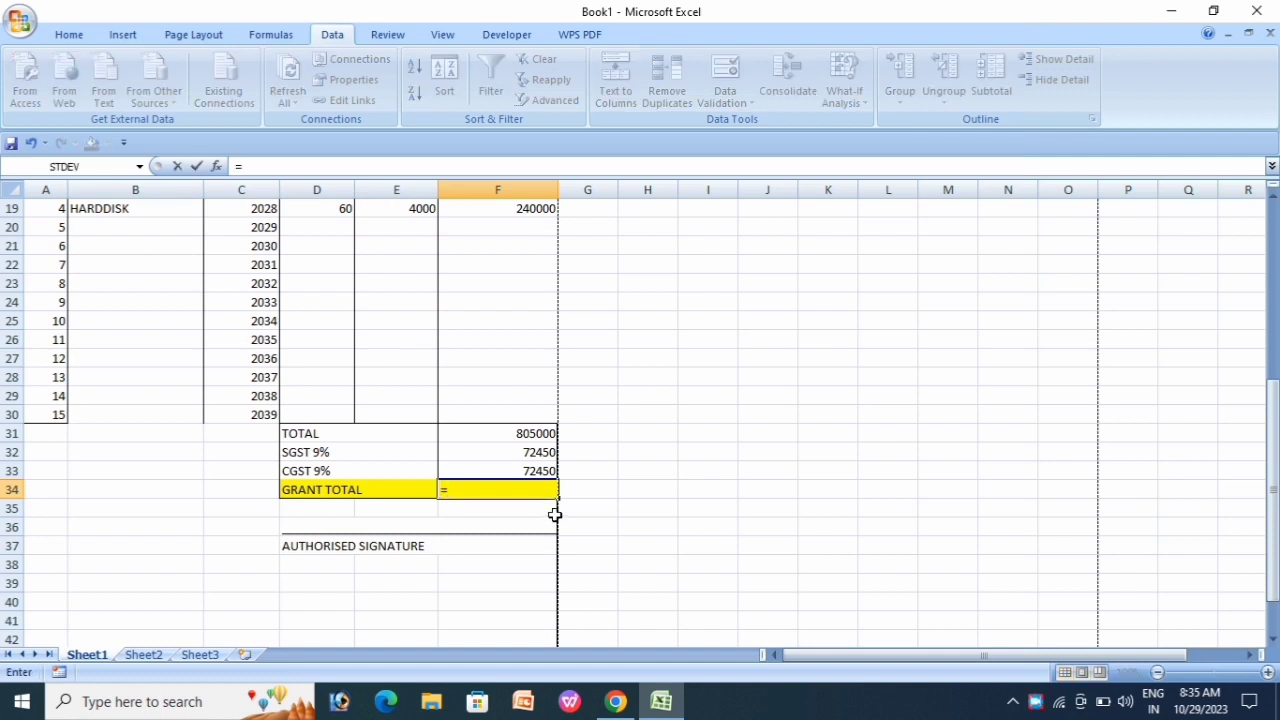
left_click(505, 433)
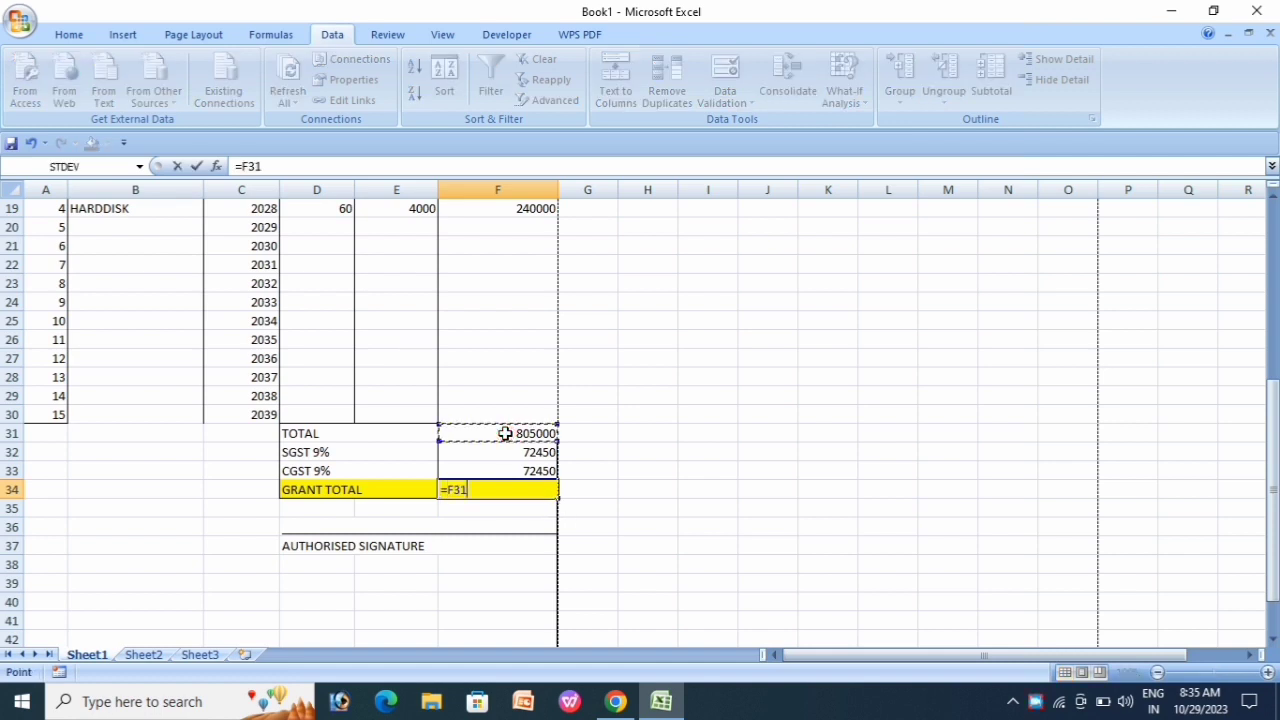
type("+")
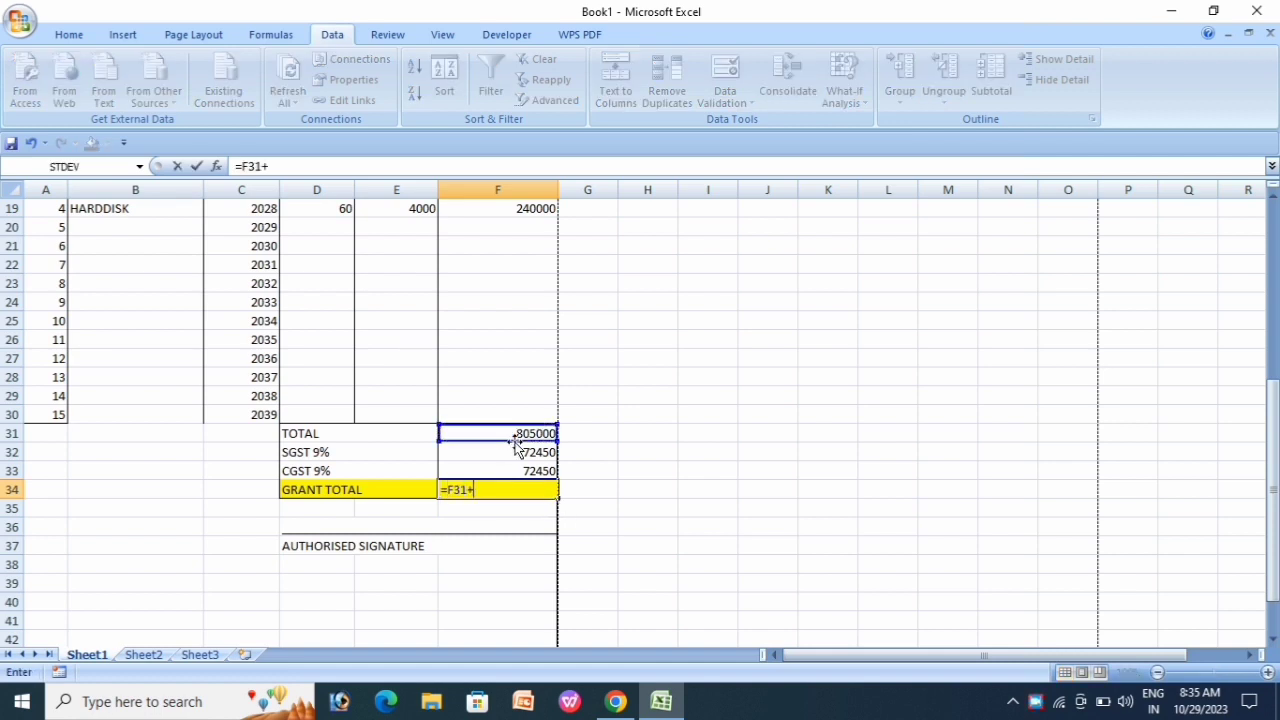
left_click(513, 452)
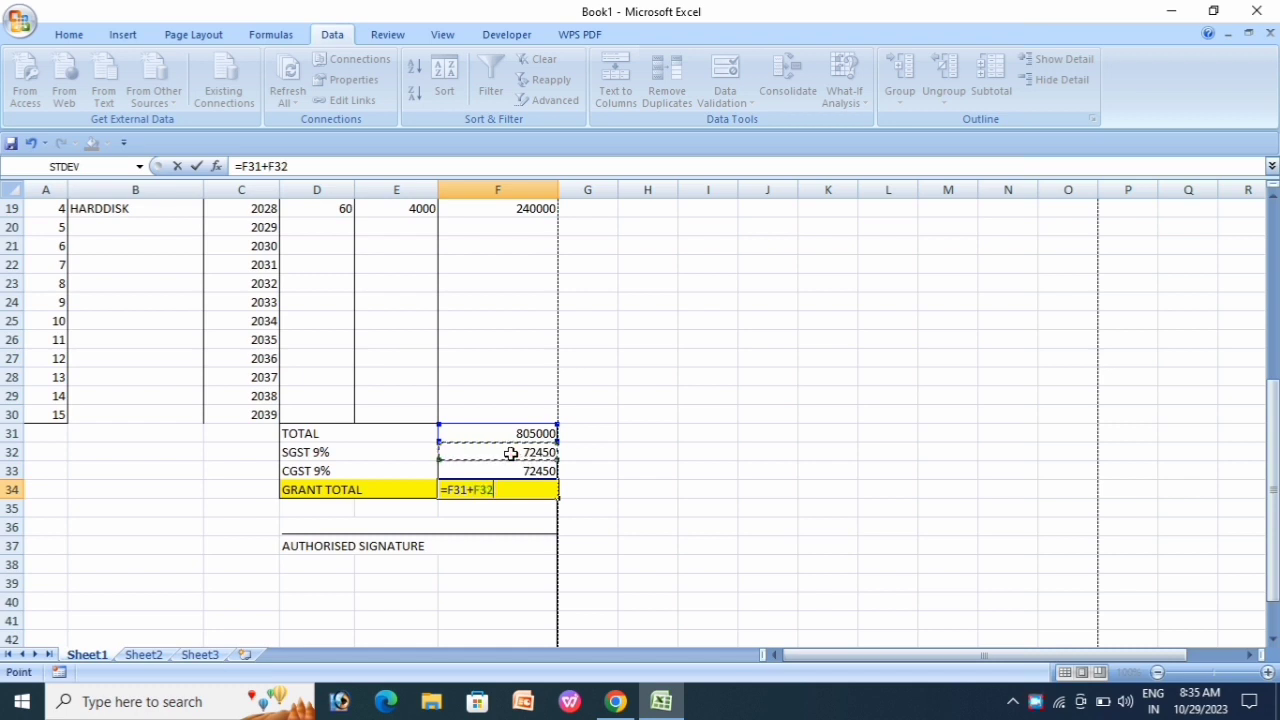
type("+")
left_click(516, 471)
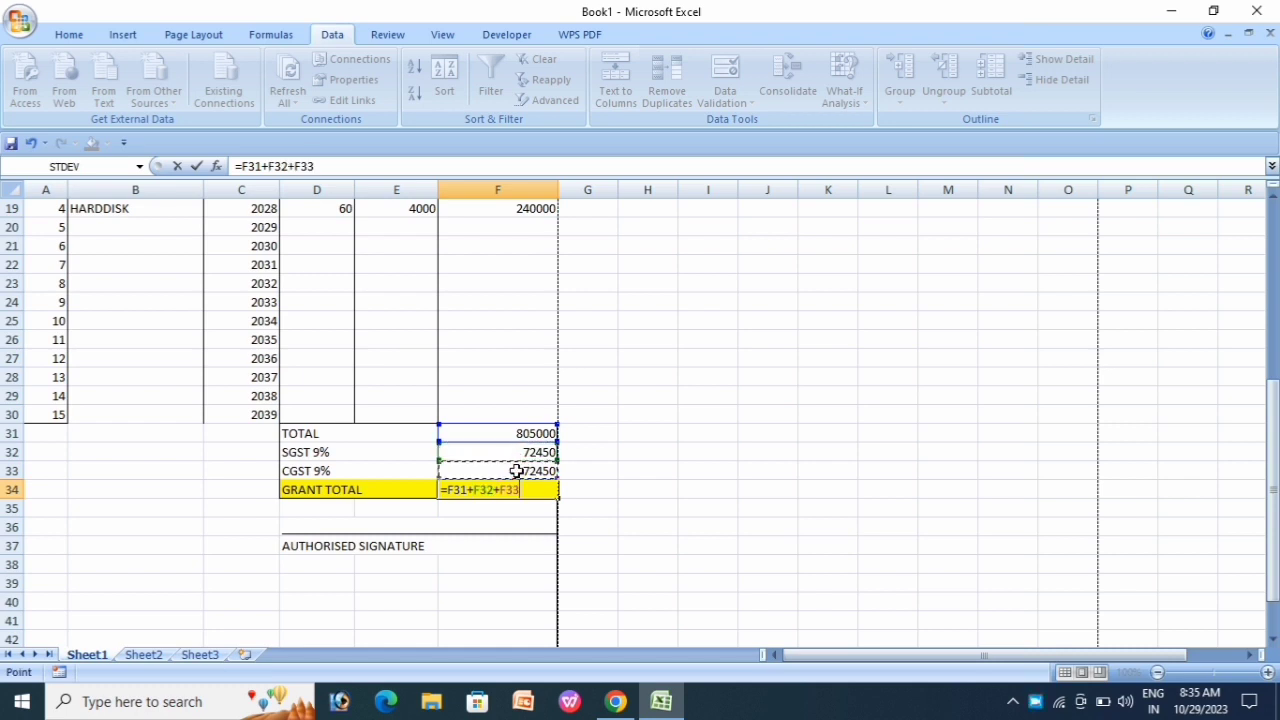
type("+")
key("BackSpace")
key("Return")
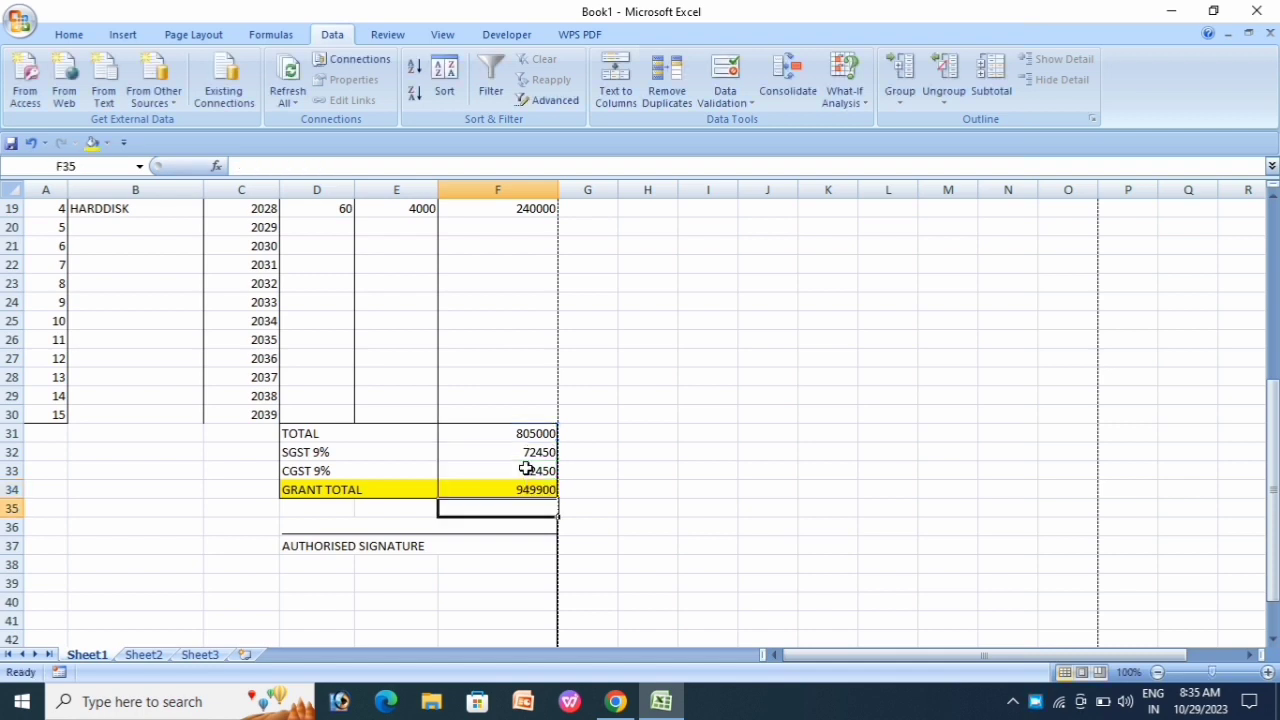
left_click(523, 489)
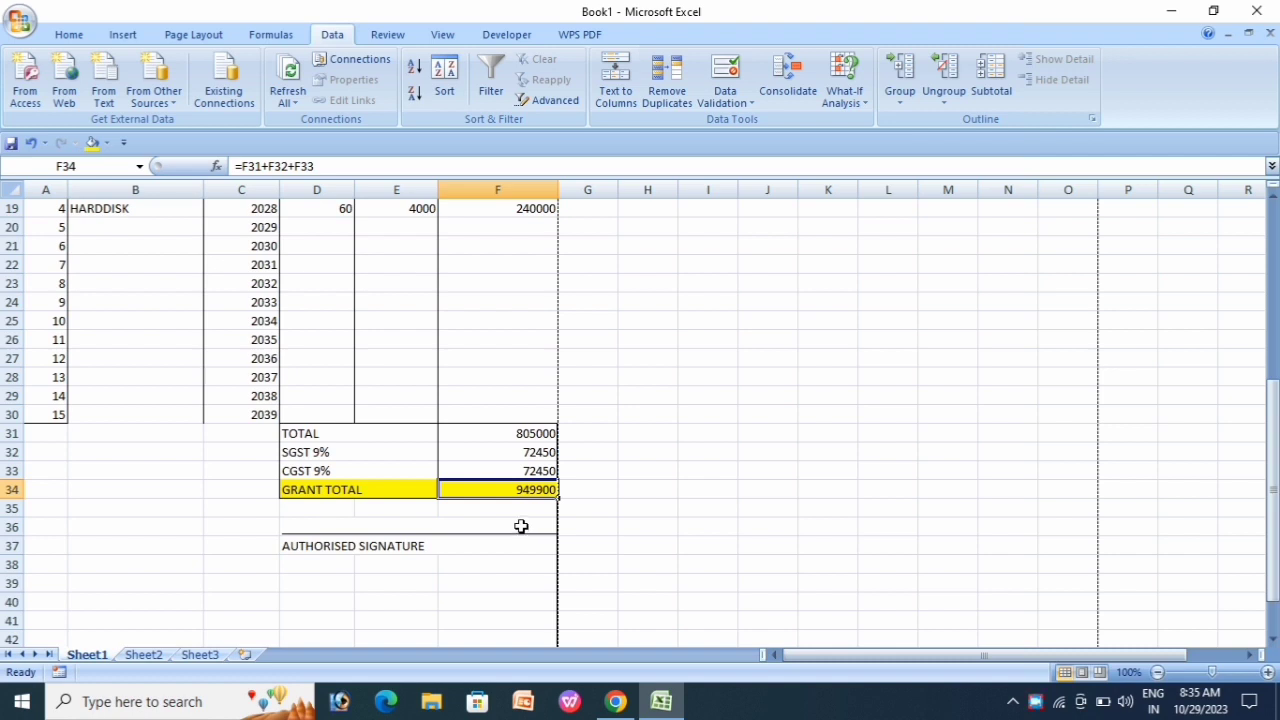
scroll(500, 486, "up", 6)
scroll(377, 543, "down", 4)
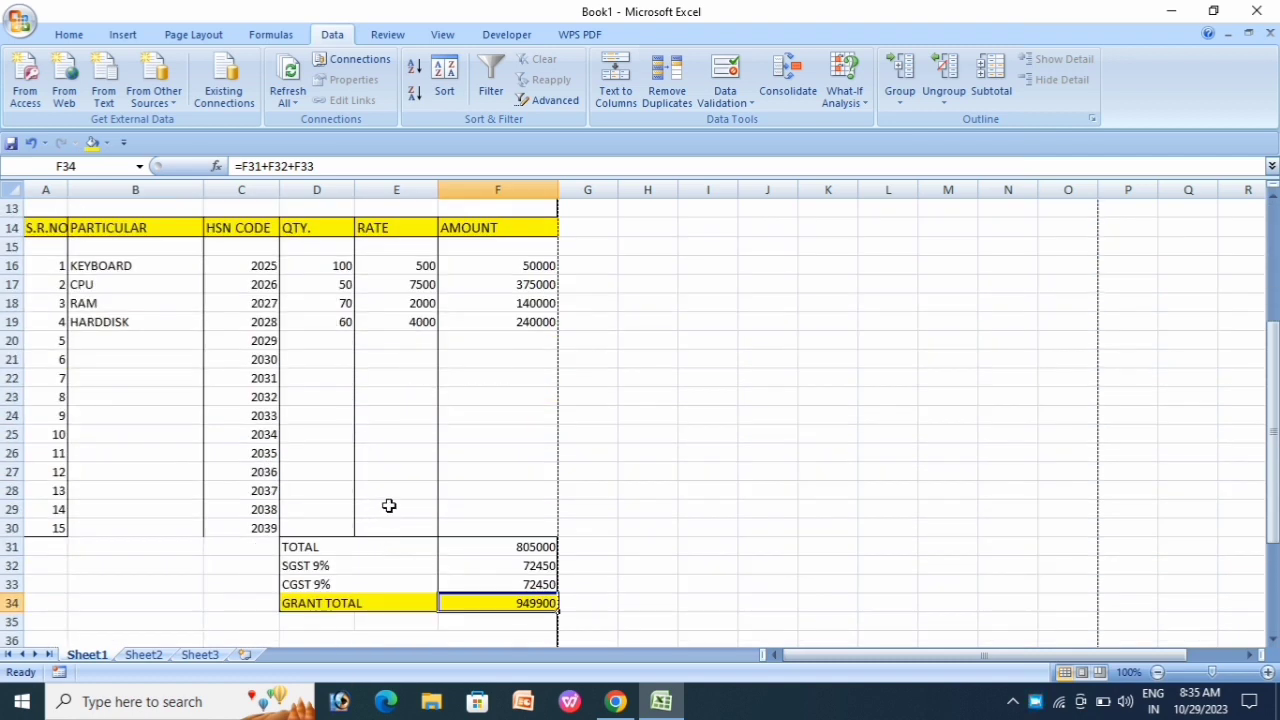
Step: Check the full invoice page in print preview, zooming in and out, then close it
key("ctrl+F2")
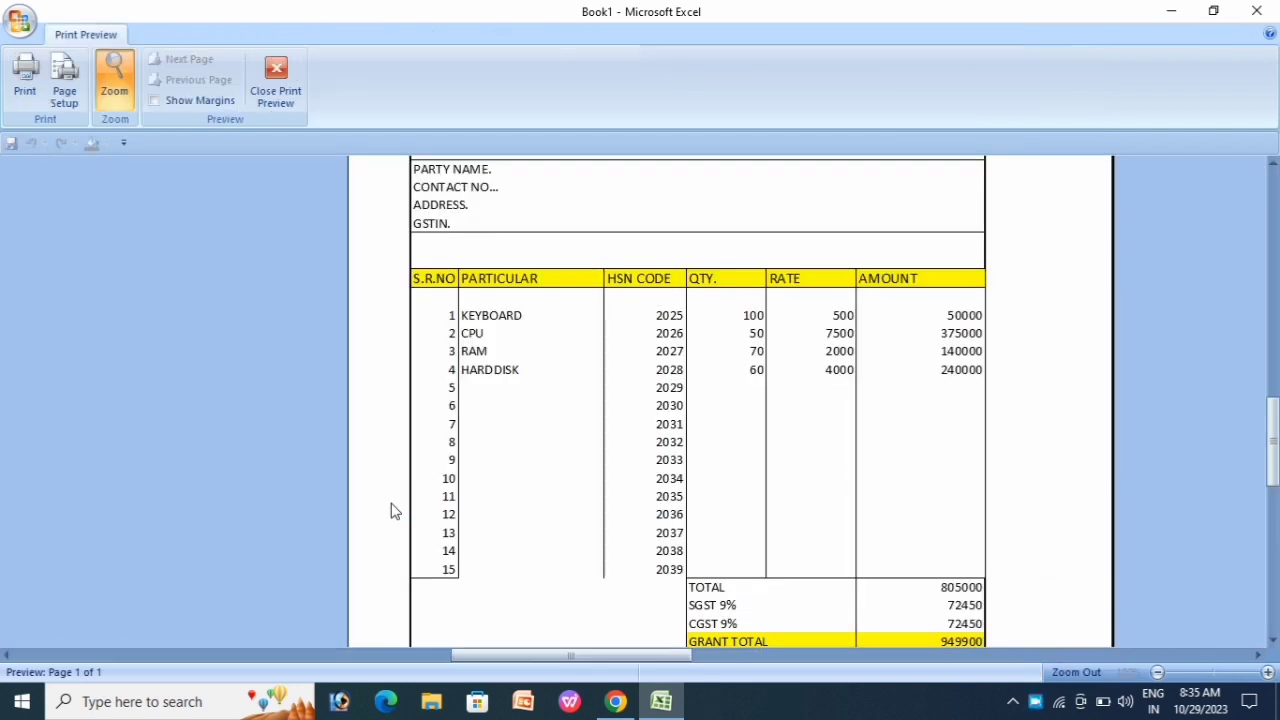
scroll(607, 478, "up", 1)
left_click(549, 374)
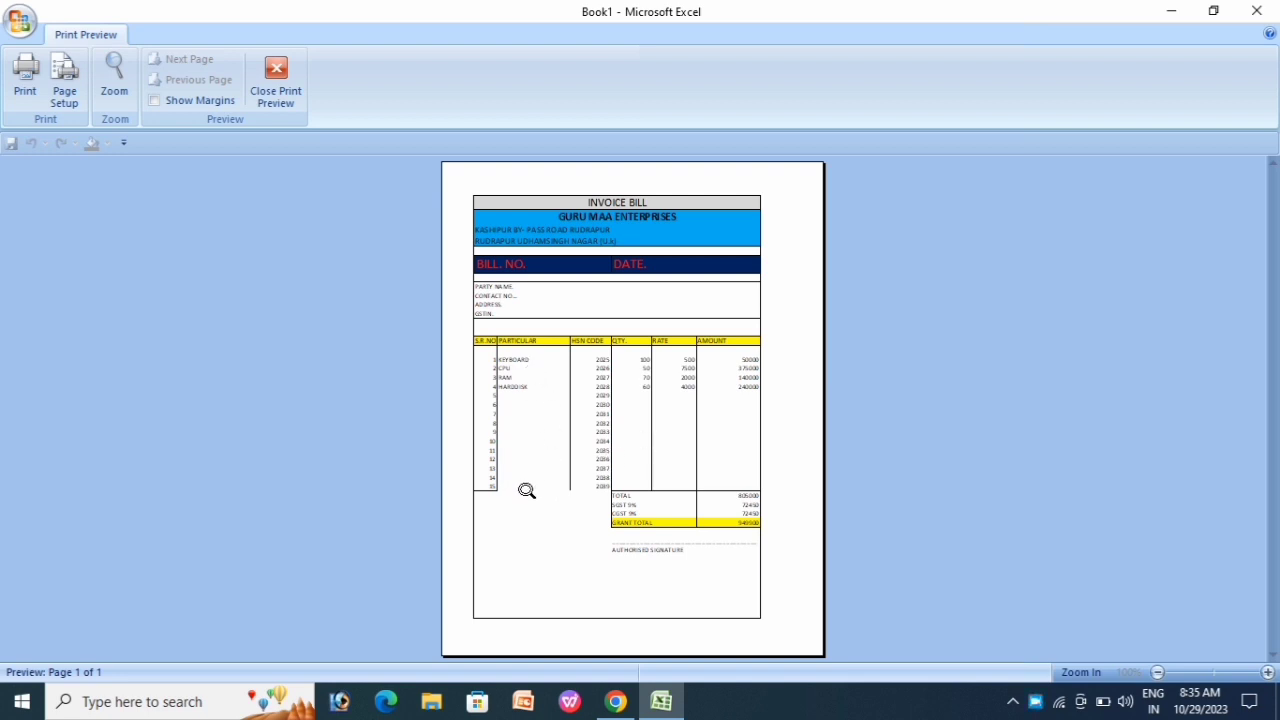
left_click(525, 488)
left_click(492, 489)
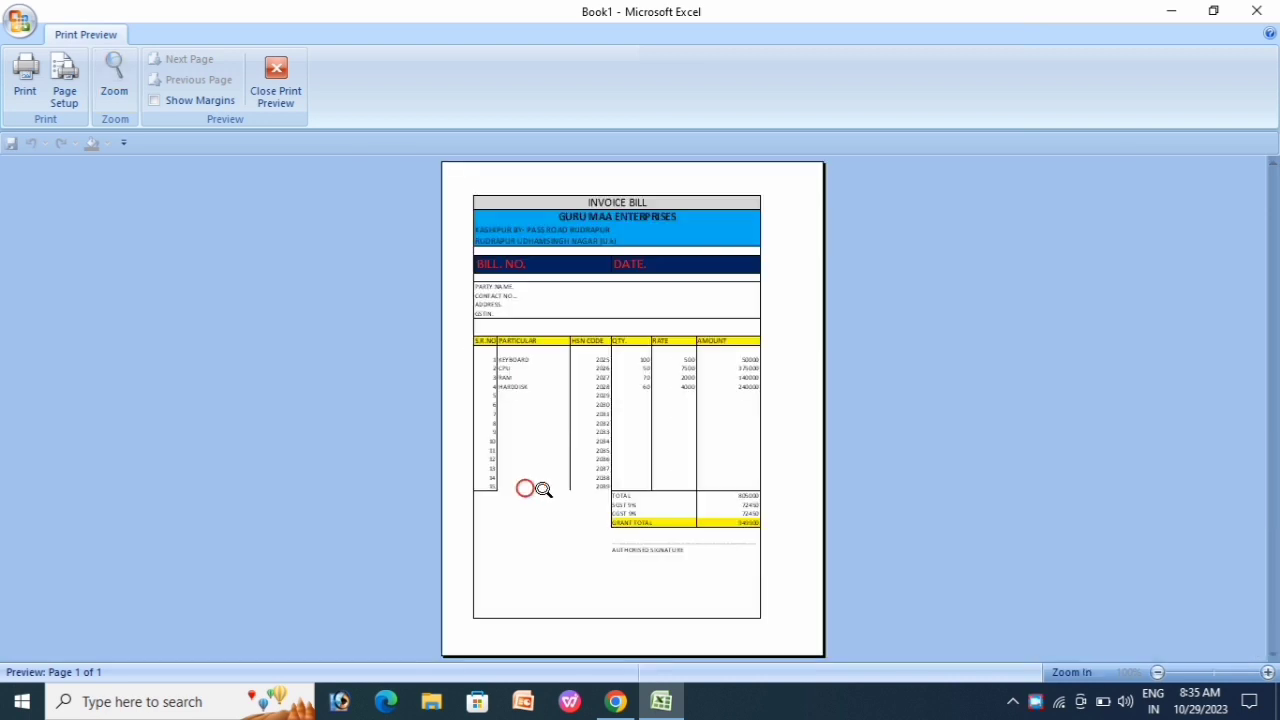
left_click(276, 82)
Step: Give cell B30, the last PARTICULAR row, a thick bottom border
left_click(135, 227)
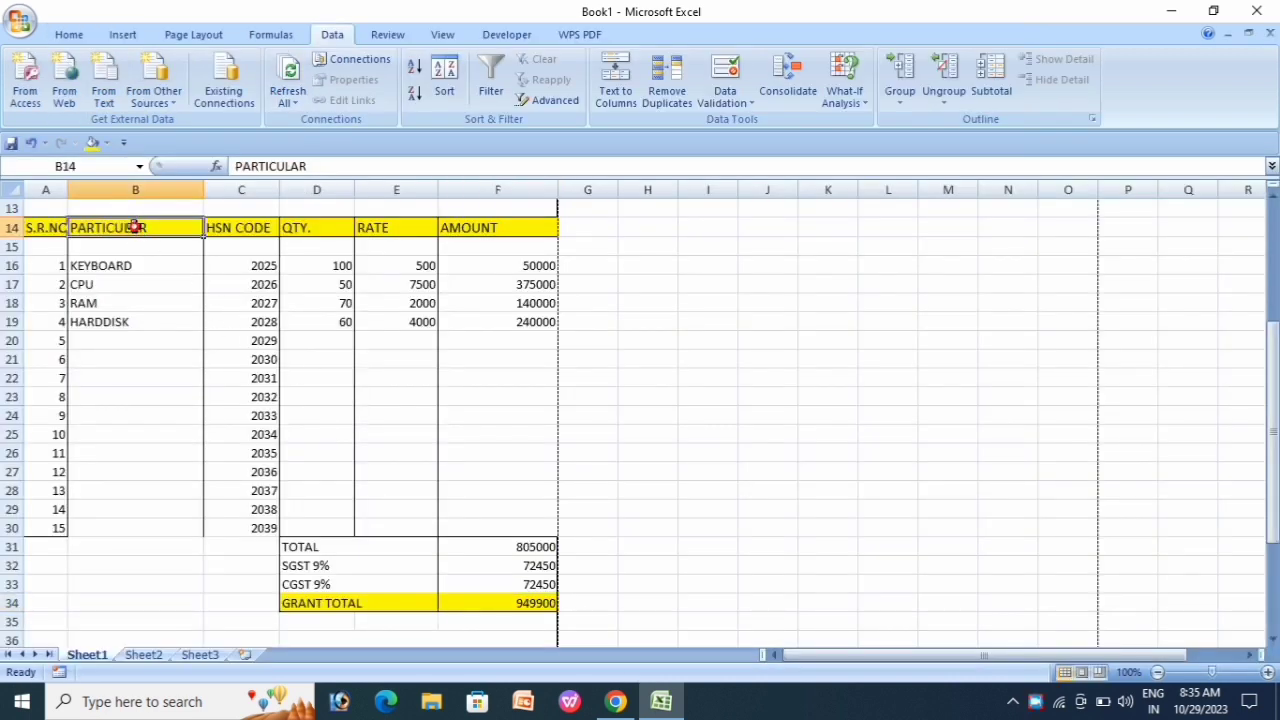
left_click_drag(135, 227, 135, 288)
left_click(163, 414)
left_click(117, 525)
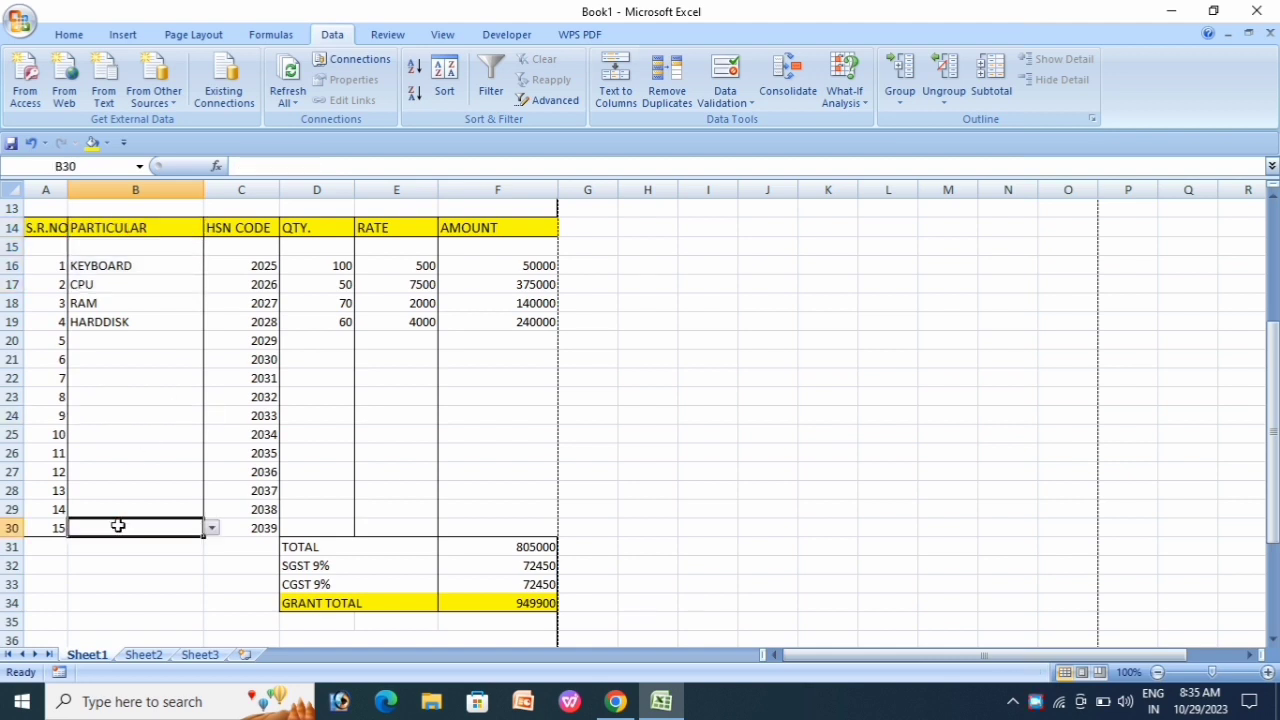
left_click(69, 34)
left_click(255, 93)
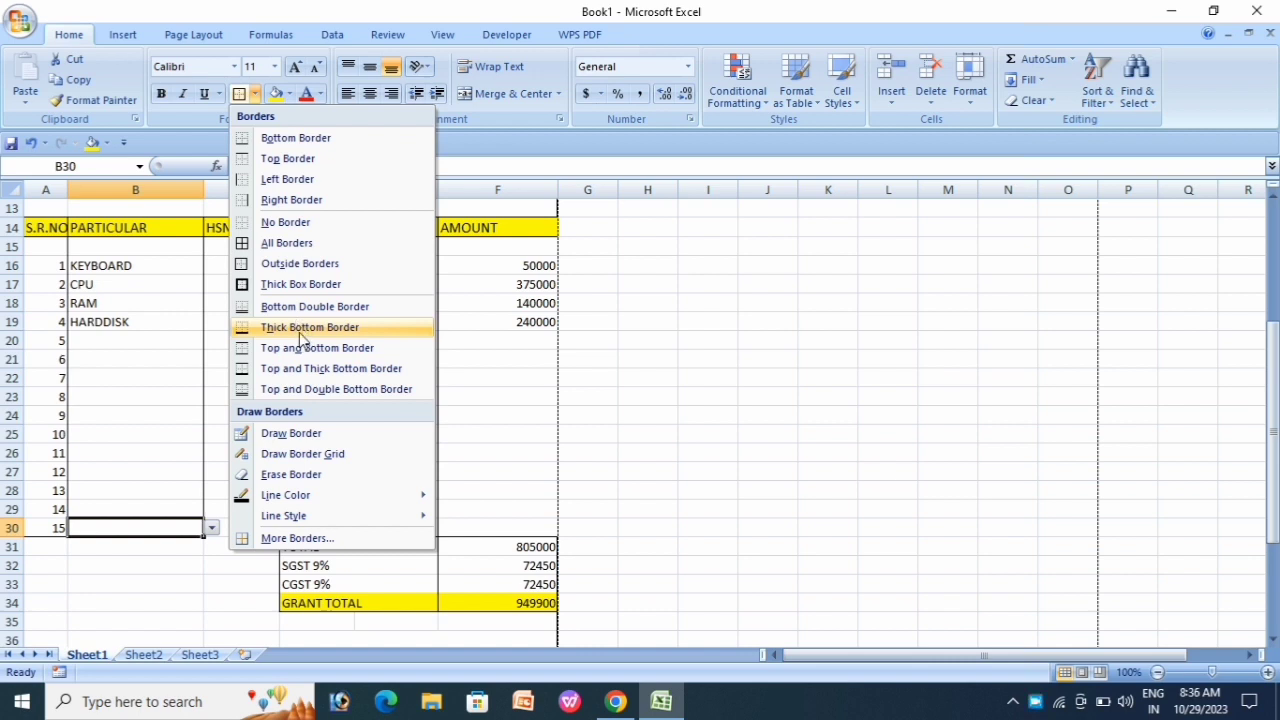
left_click(300, 331)
Step: Give HSN CODE cell C30 a thick bottom border and recheck the one-page print preview
left_click(308, 450)
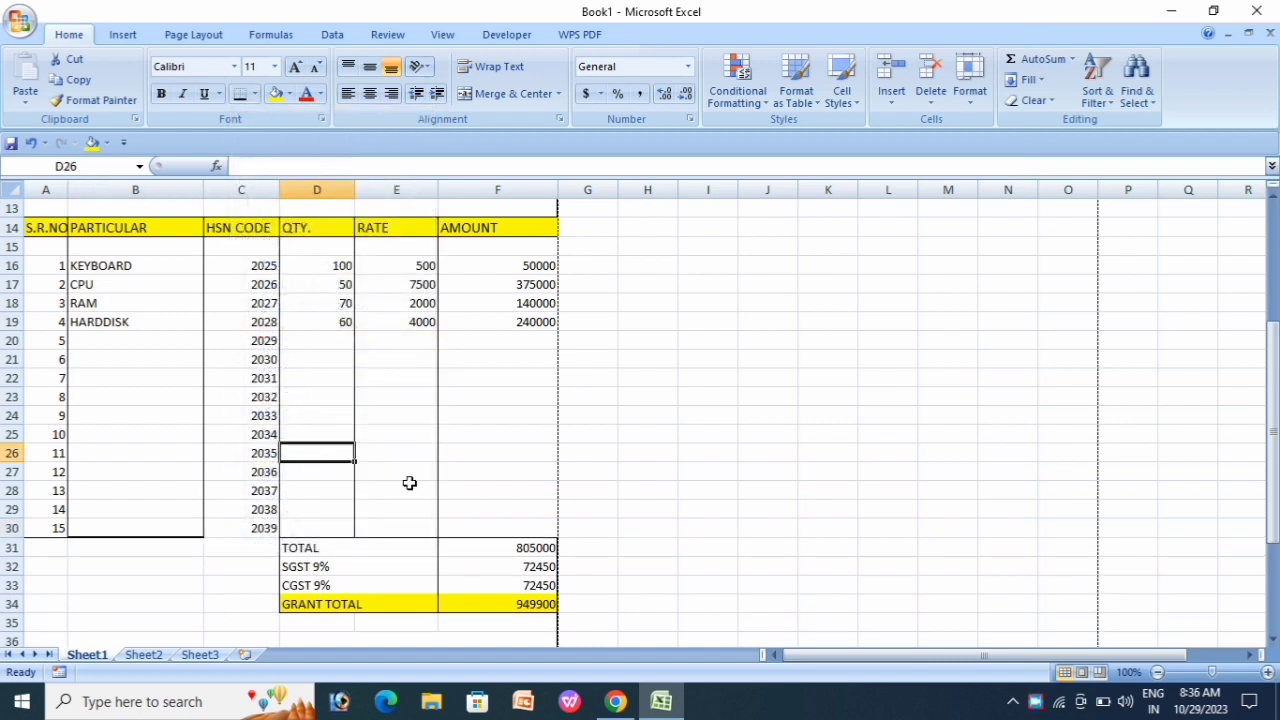
left_click(263, 523)
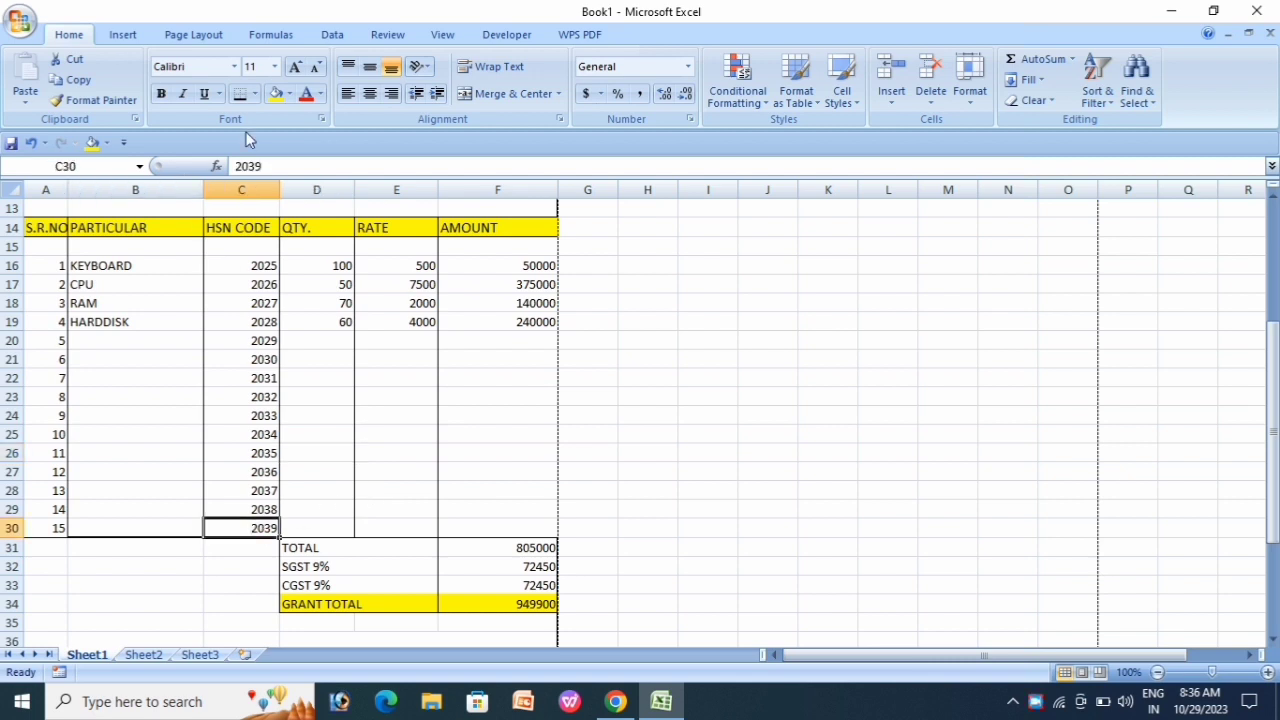
left_click(255, 93)
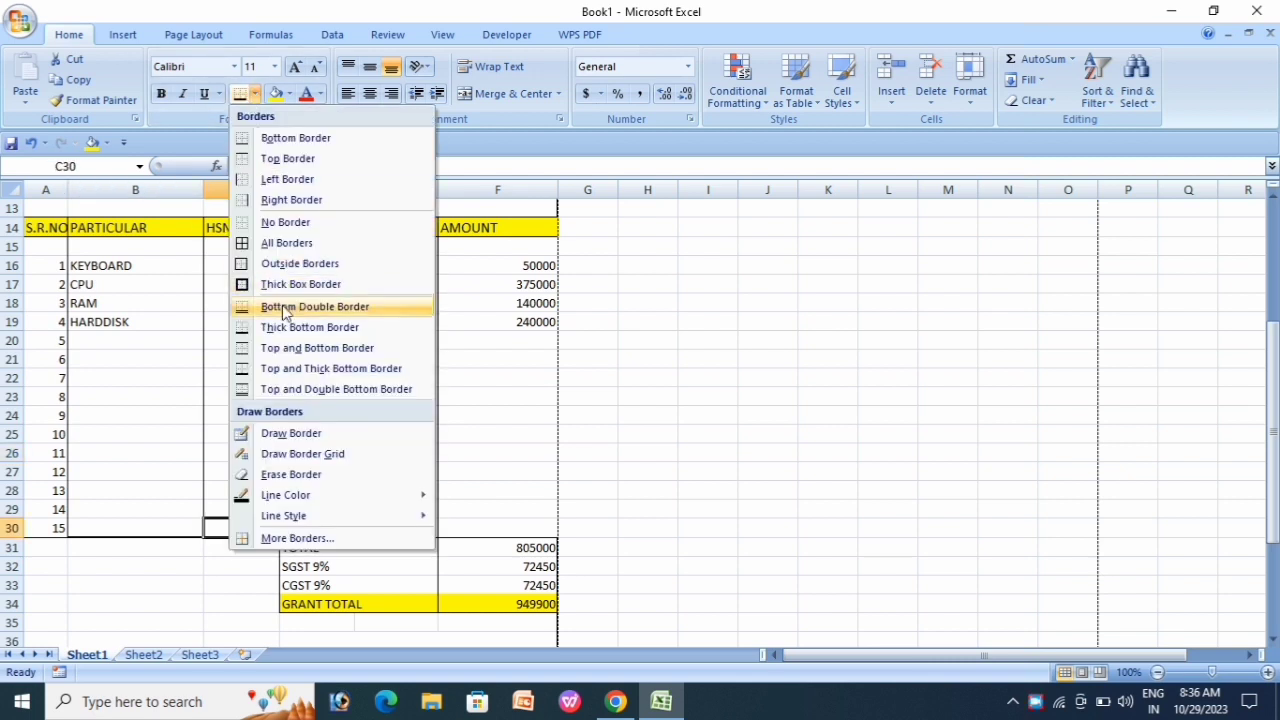
left_click(300, 327)
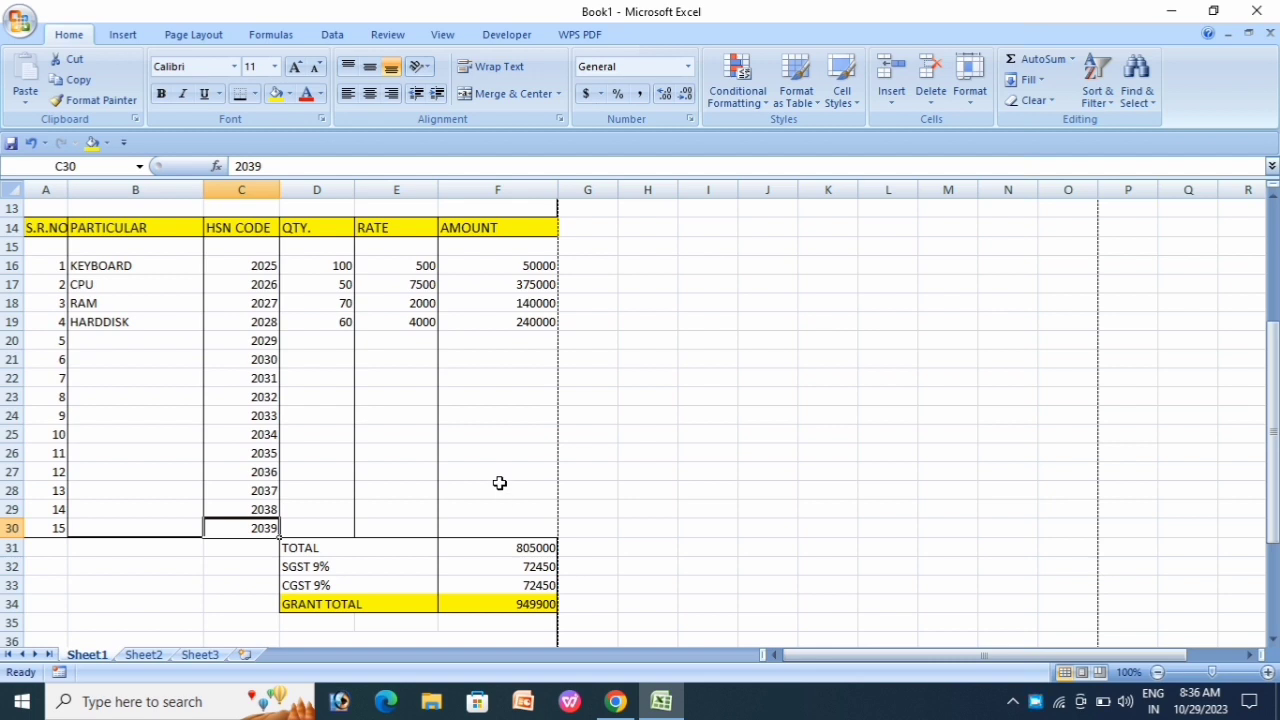
key("ctrl+F2")
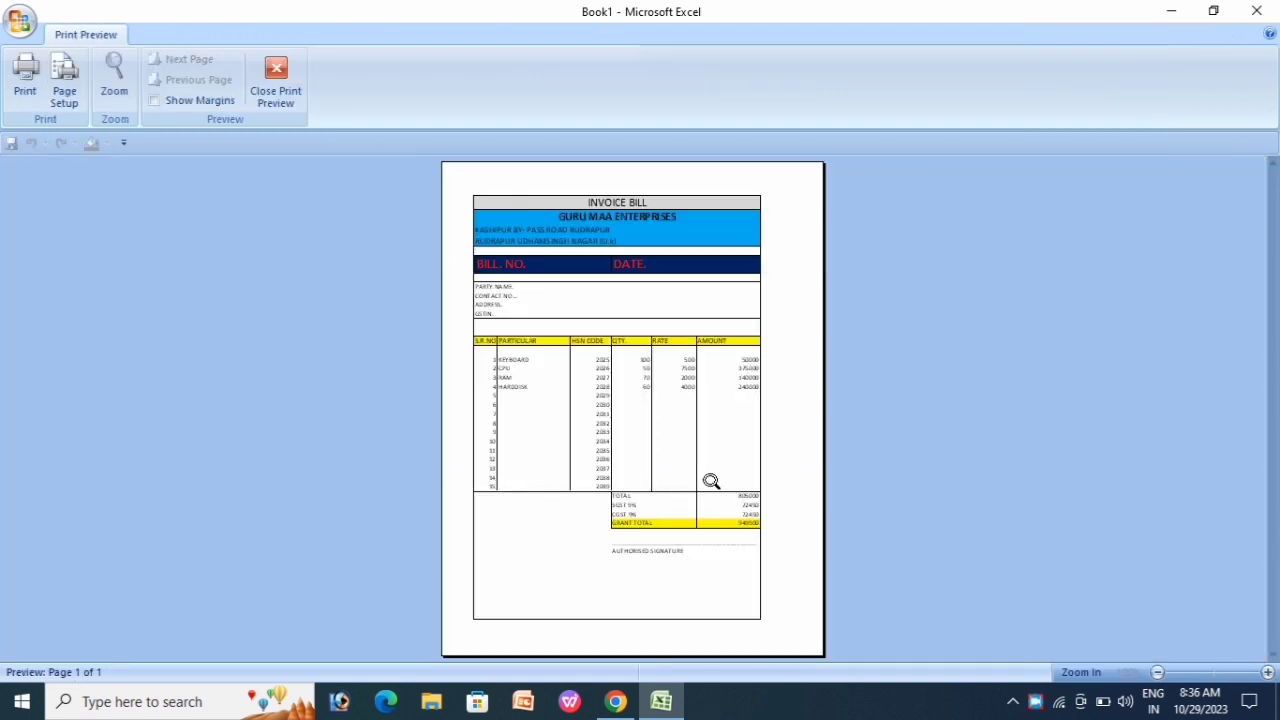
left_click(279, 93)
Step: Add bill number RU-0033 after BILL. NO. and date 29/10/2023 after DATE. in row 6
left_click(408, 423)
scroll(440, 425, "up", 5)
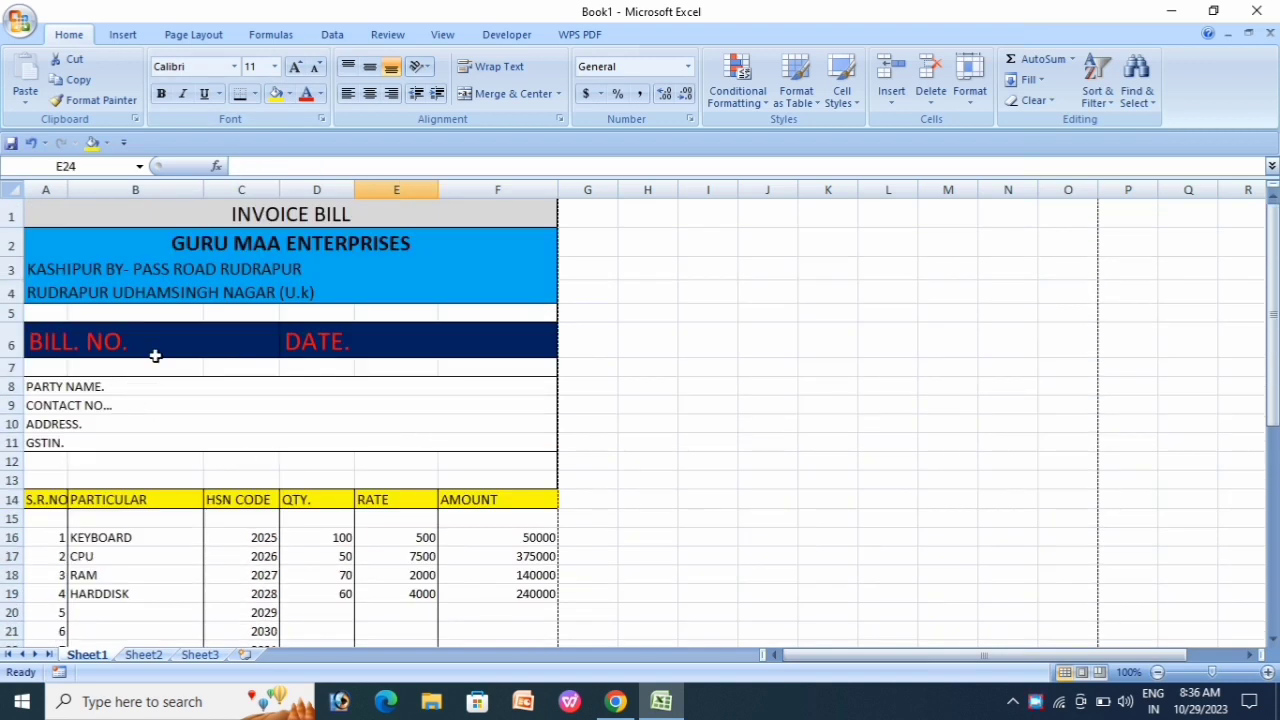
left_click(156, 348)
double_click(149, 338)
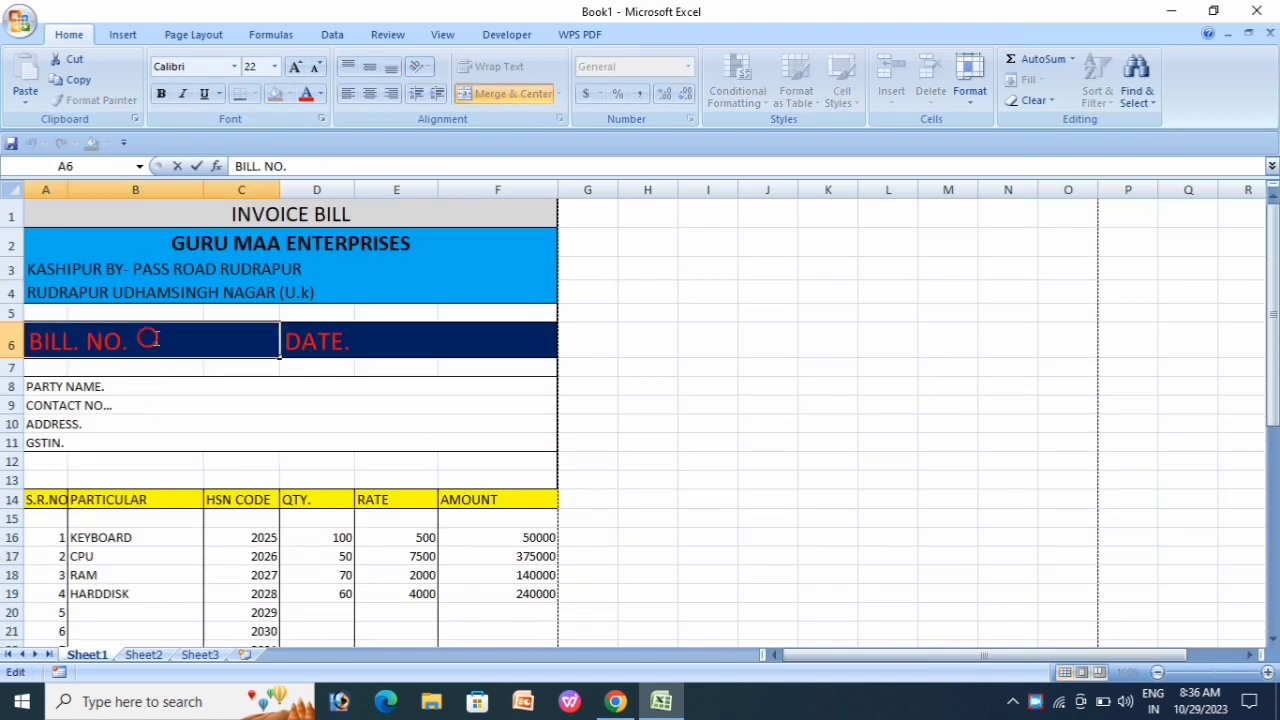
type("RU-0033")
left_click(374, 349)
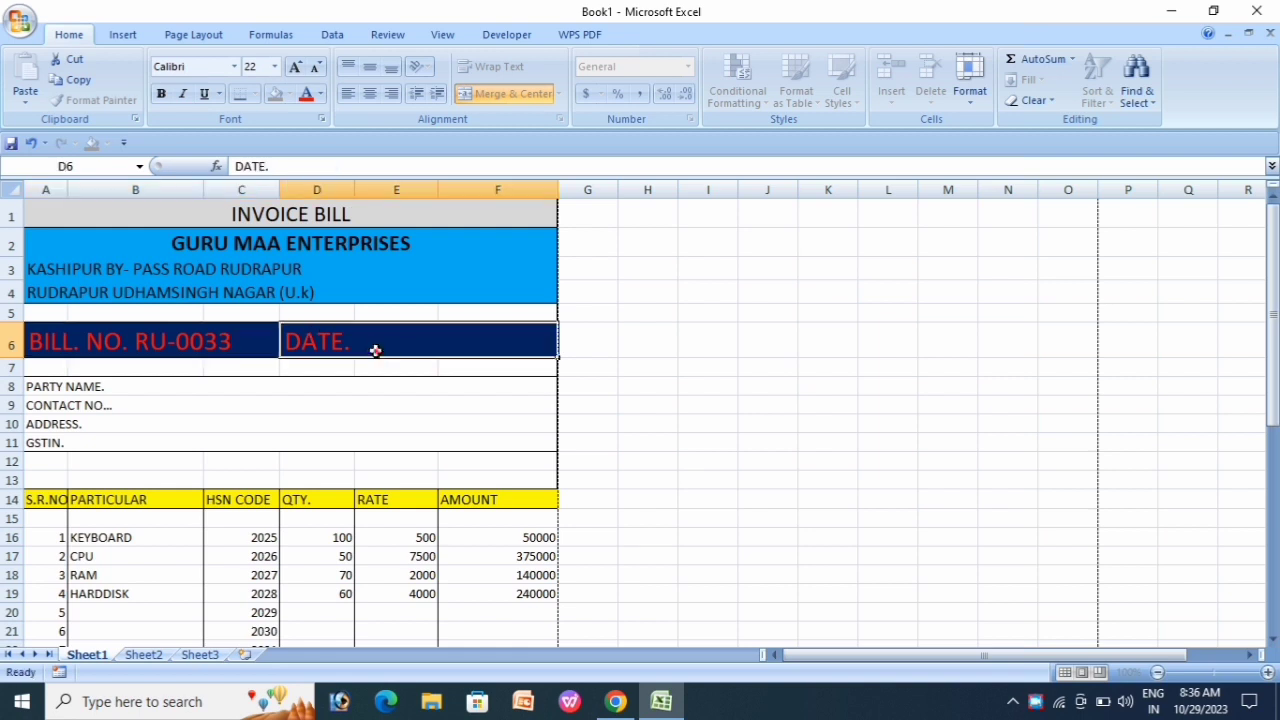
left_click(308, 167)
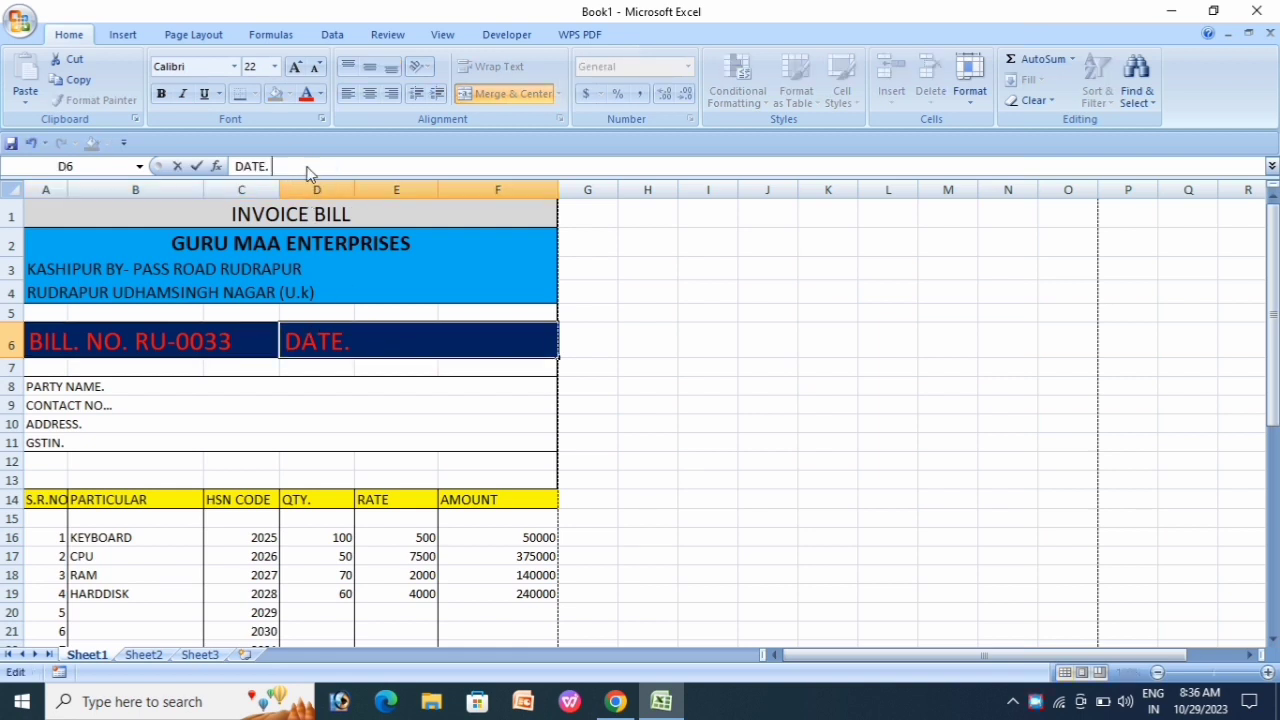
type("29/1")
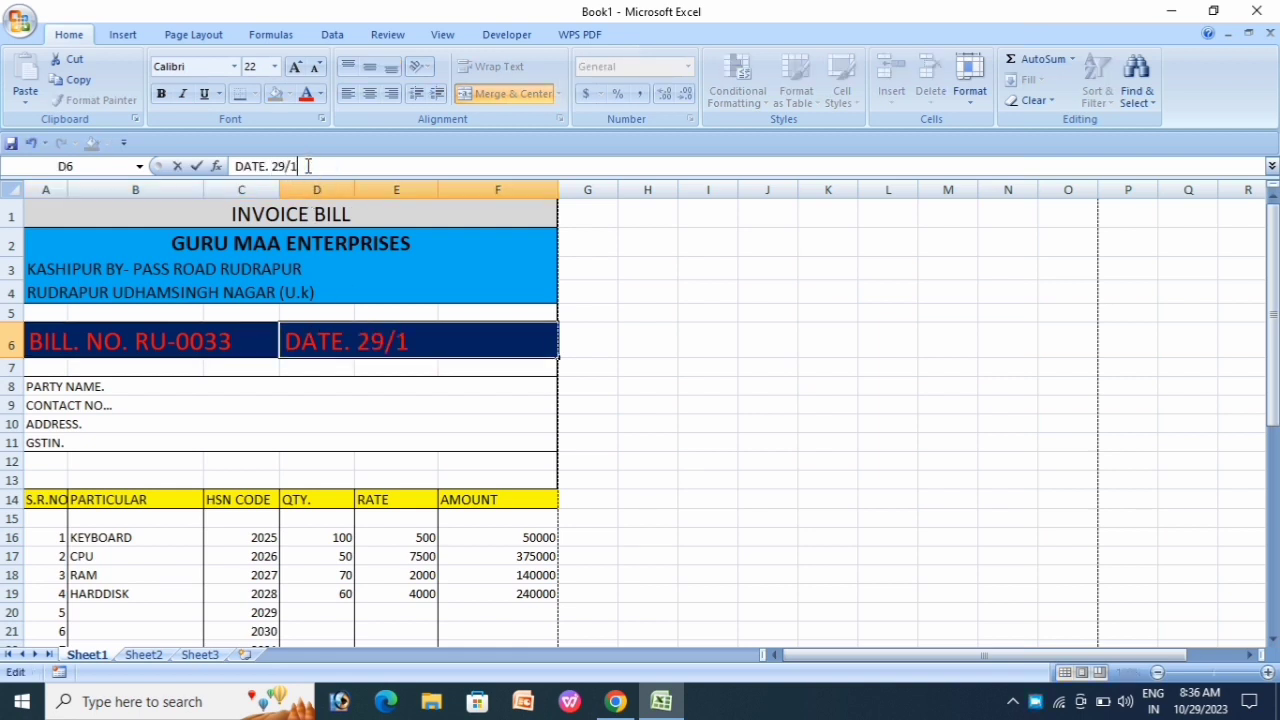
type("0/2023")
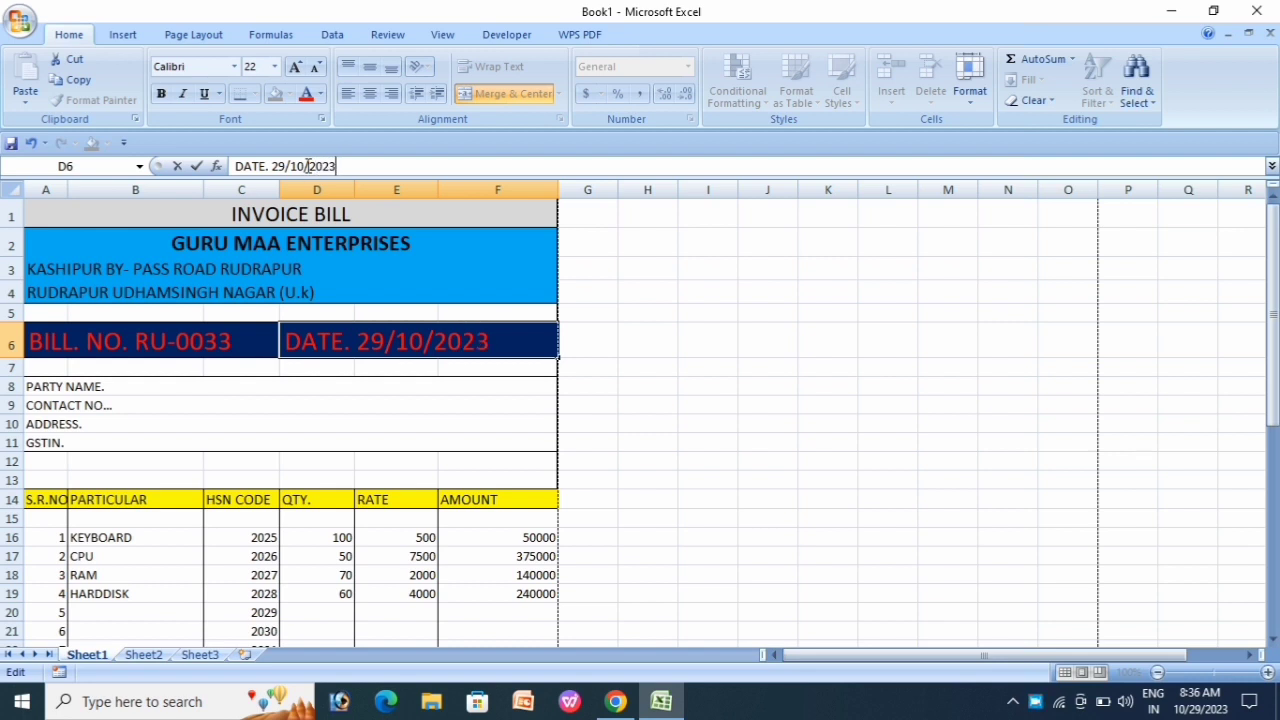
left_click(371, 421)
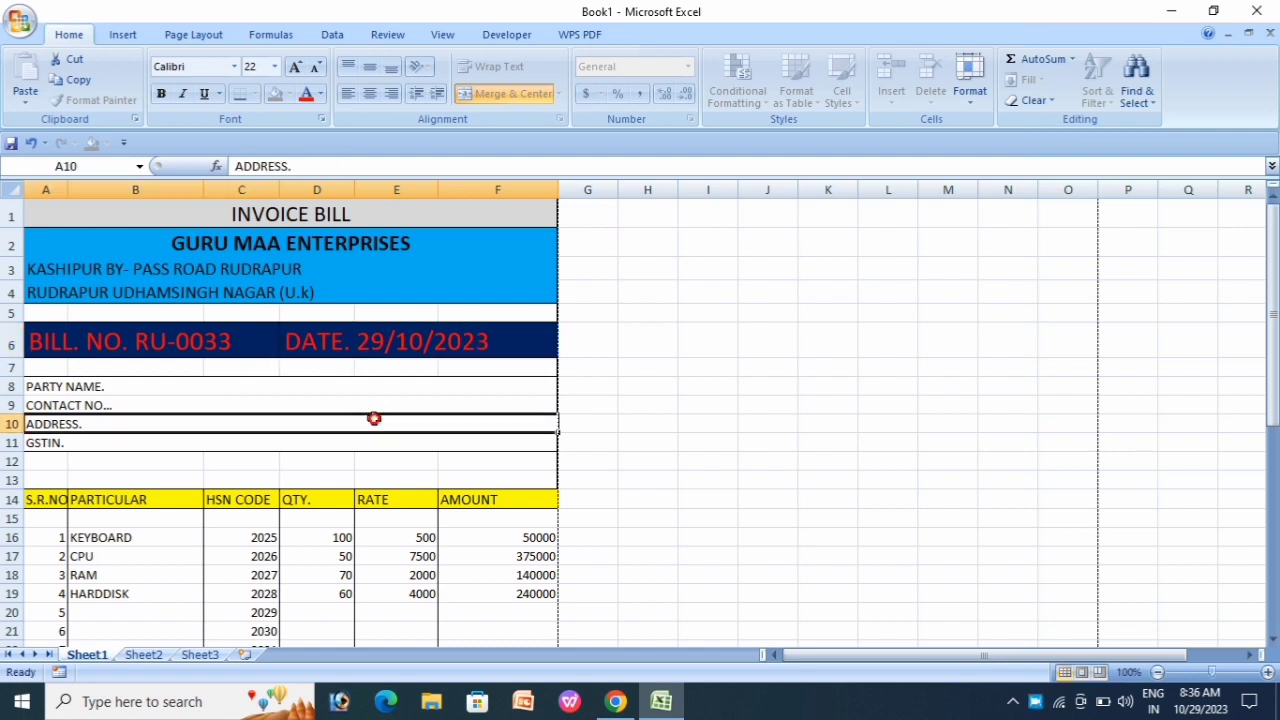
Step: Type the party's name after PARTY NAME. and their phone number after CONTACT NO
left_click(155, 389)
left_click(354, 168)
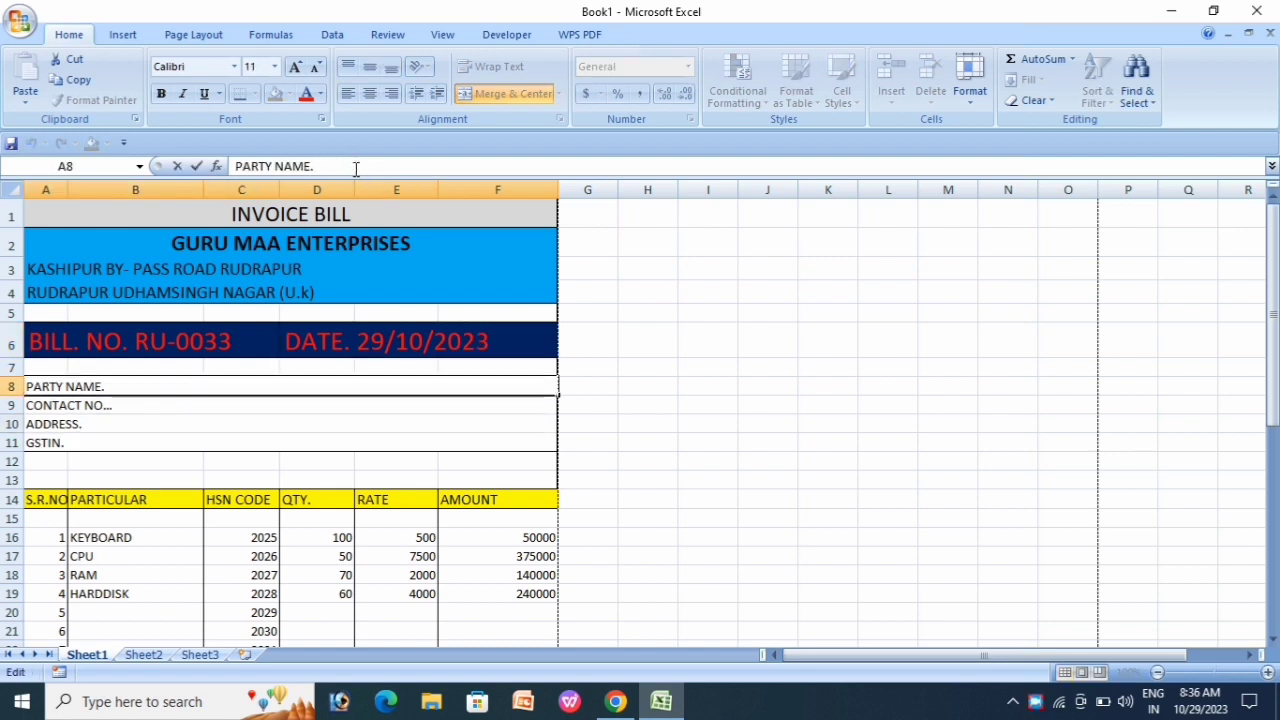
type("ROCK")
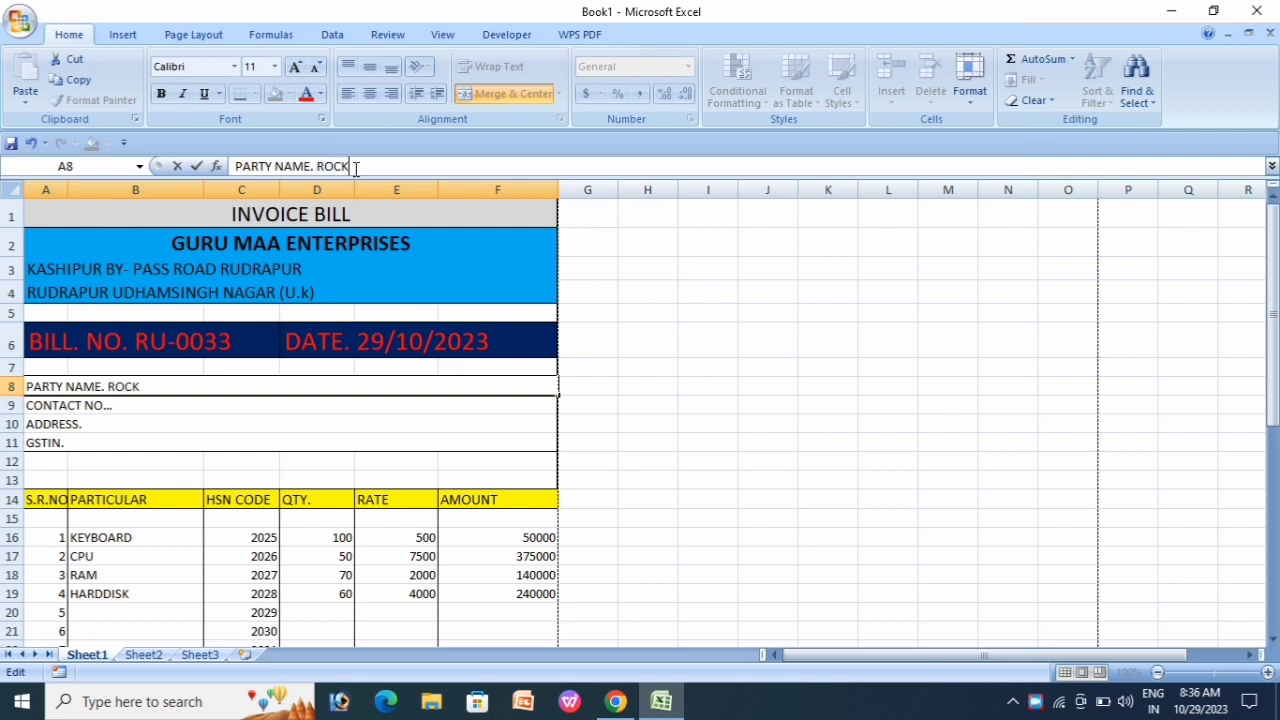
type("U BHAI")
key("Return")
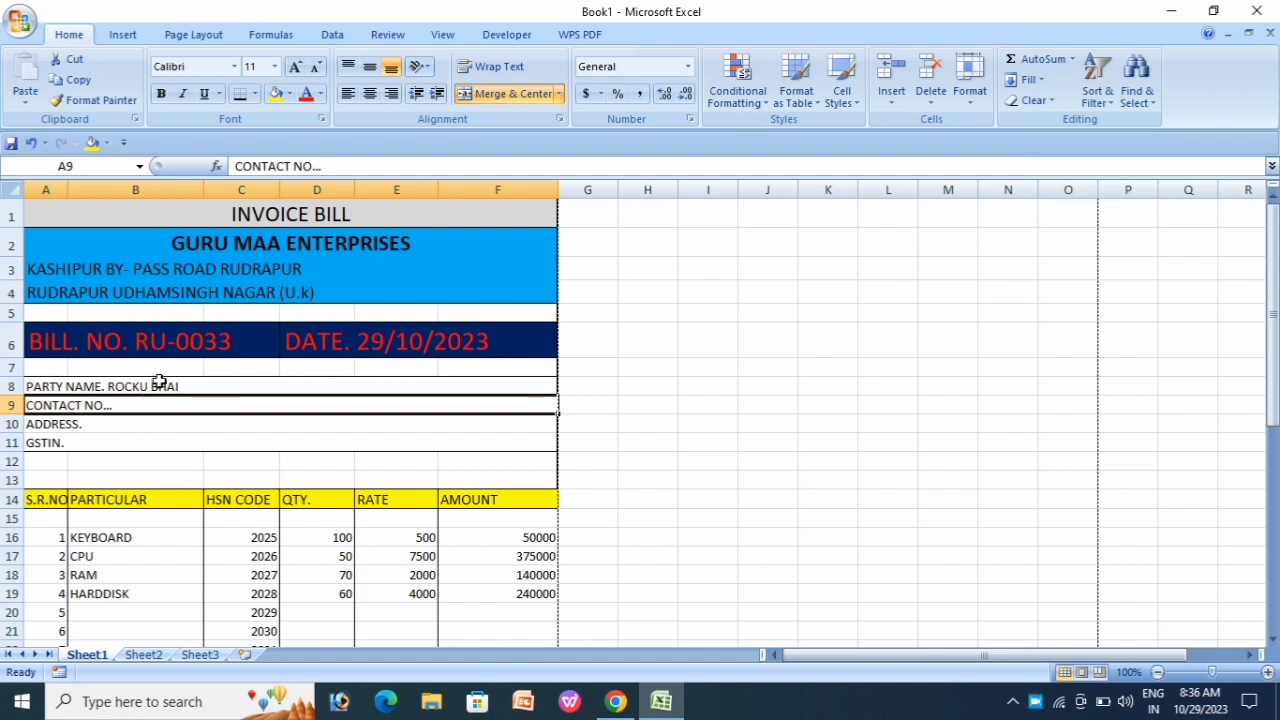
key("F2")
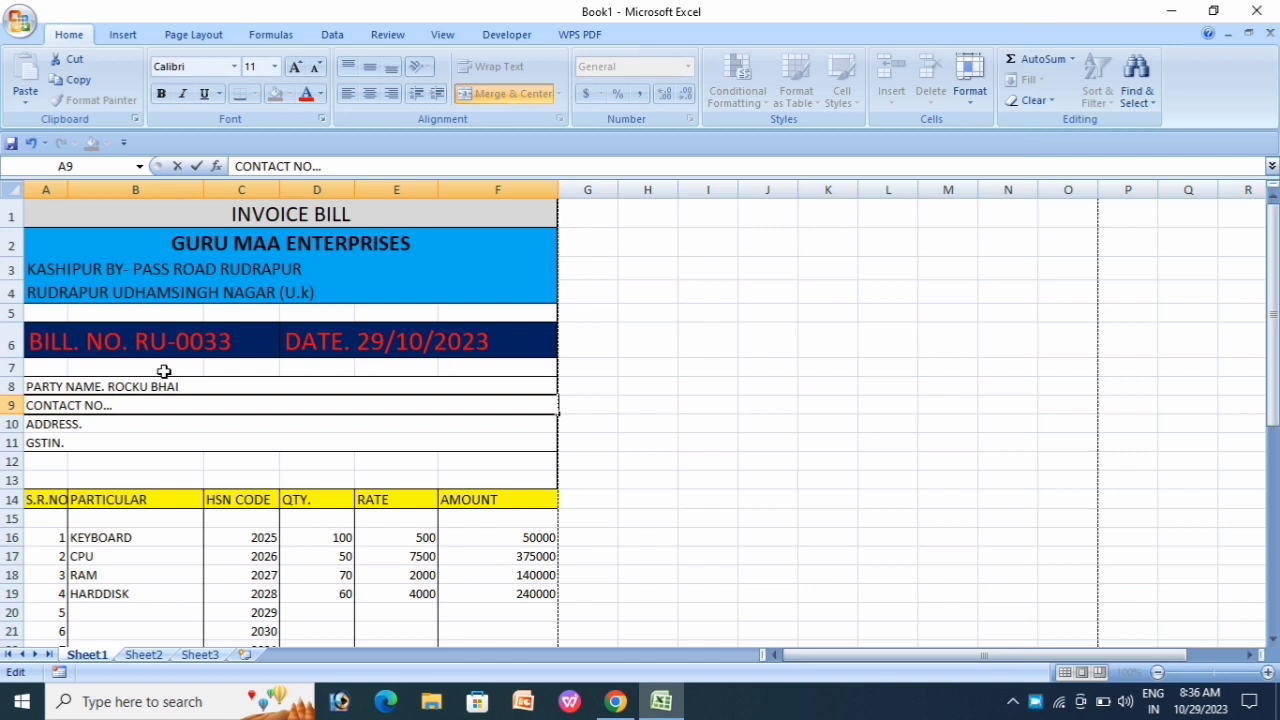
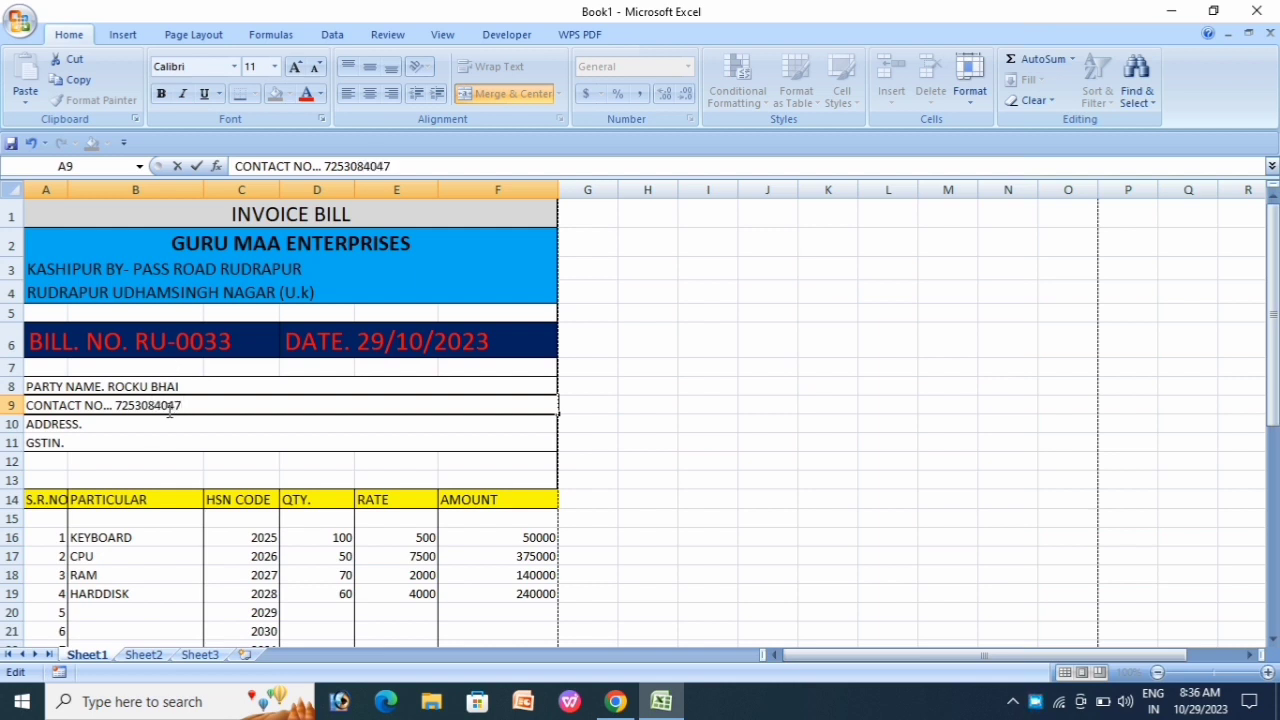
left_click(140, 422)
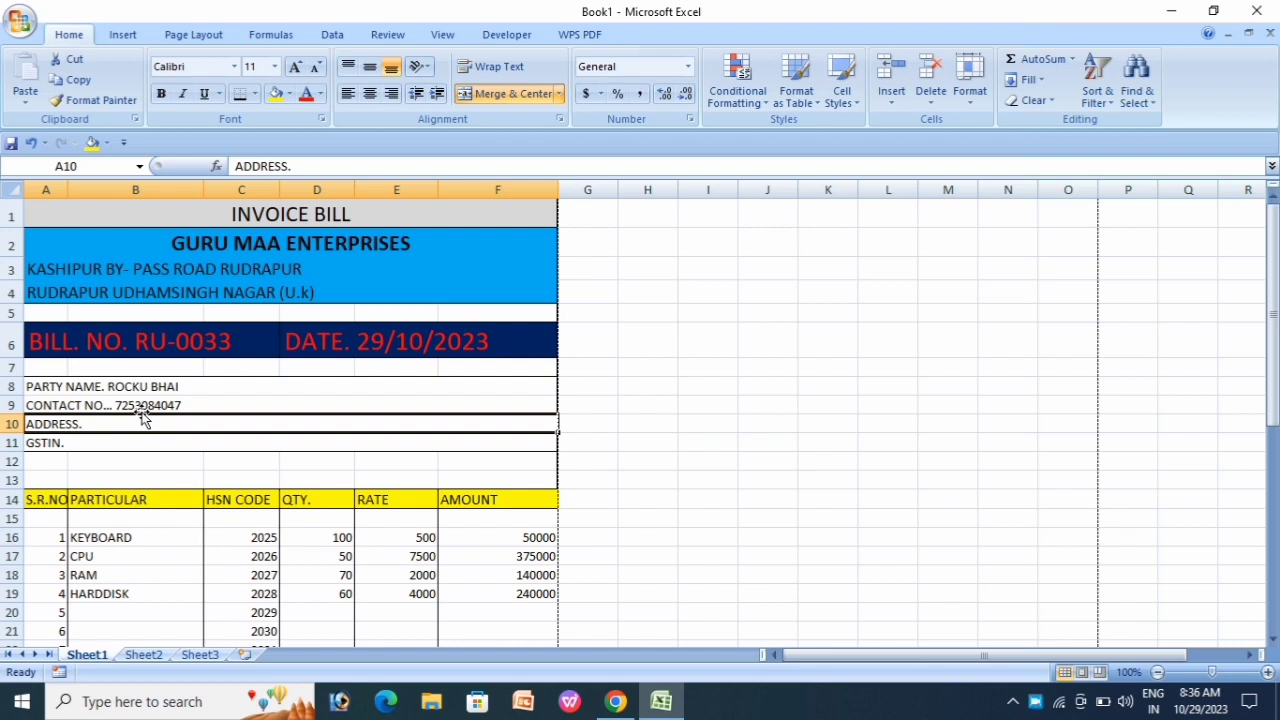
Step: Type the party's address after ADDRESS. and their GSTIN number after GSTIN
double_click(142, 421)
type("RUDRAPUR")
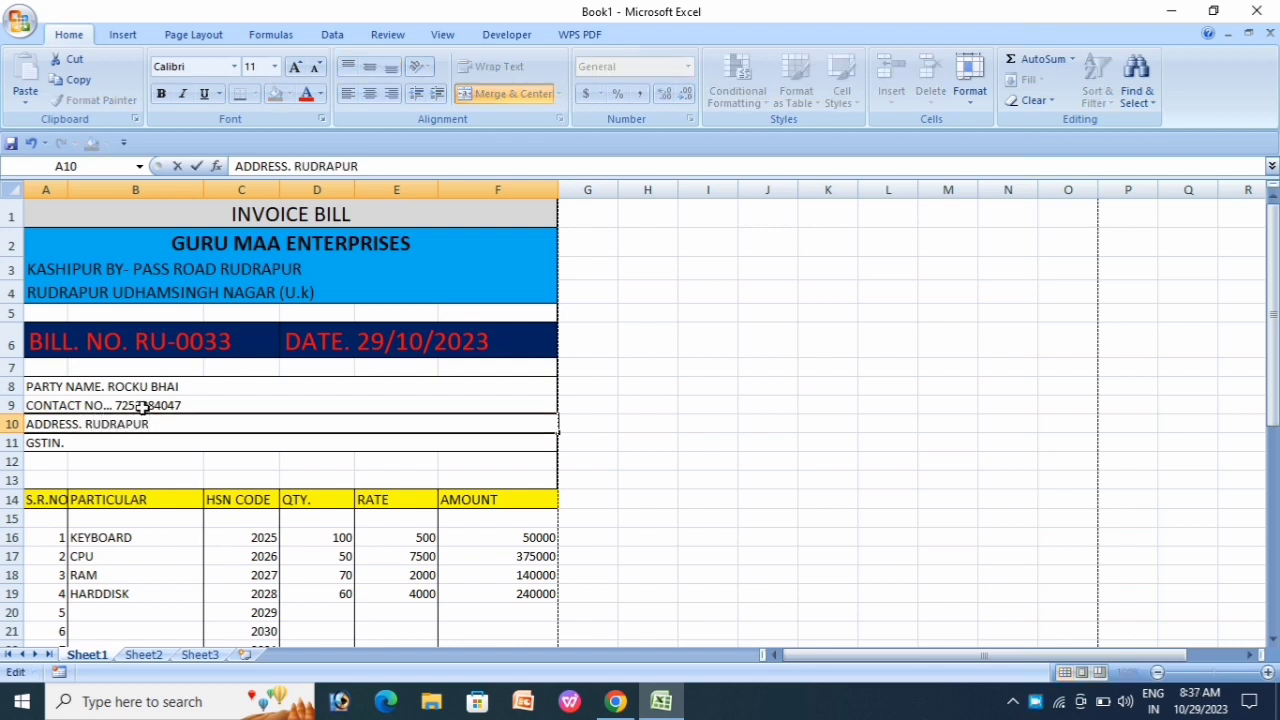
key("Return")
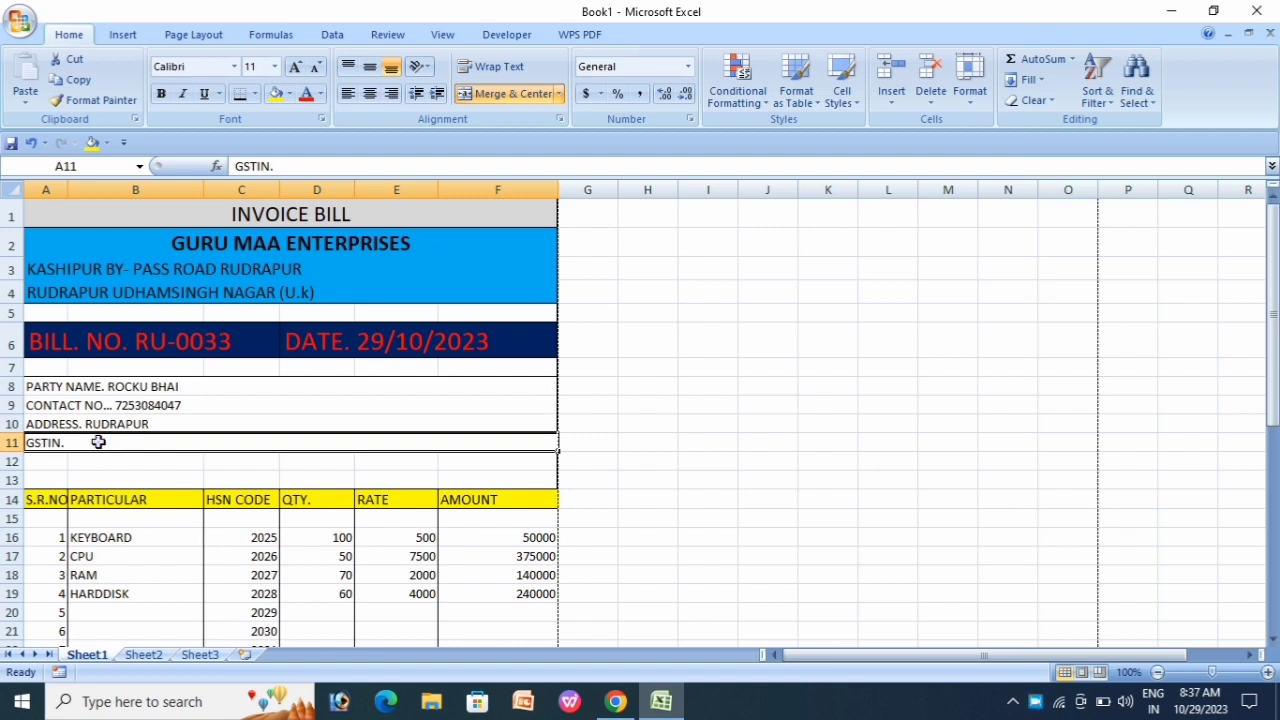
double_click(98, 442)
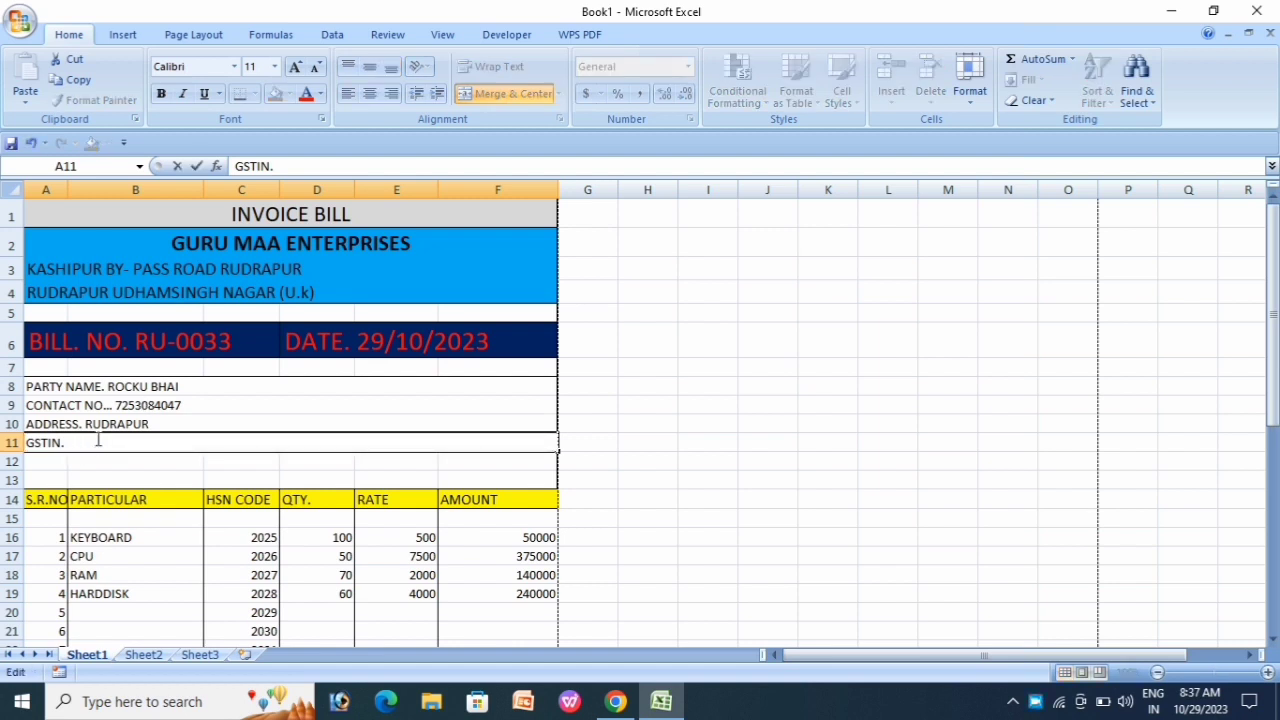
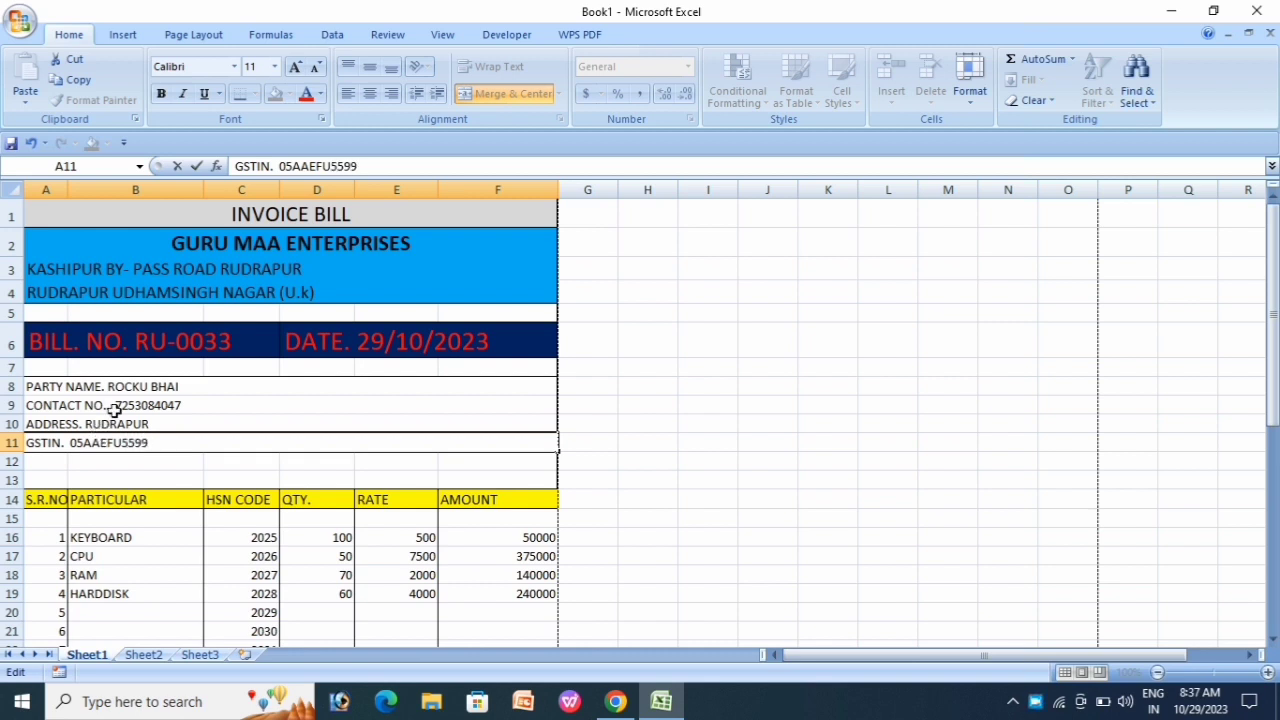
left_click(316, 478)
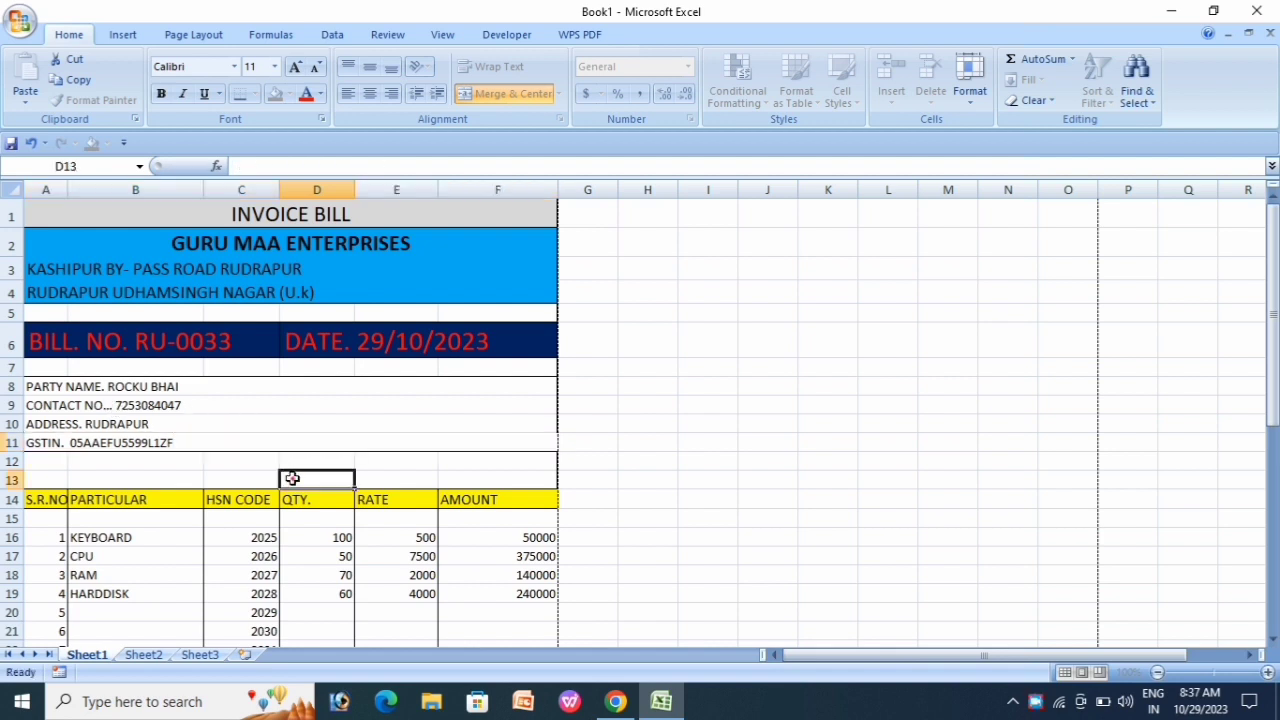
Step: Check the totals, then view the filled-in invoice in print preview
scroll(335, 450, "down", 7)
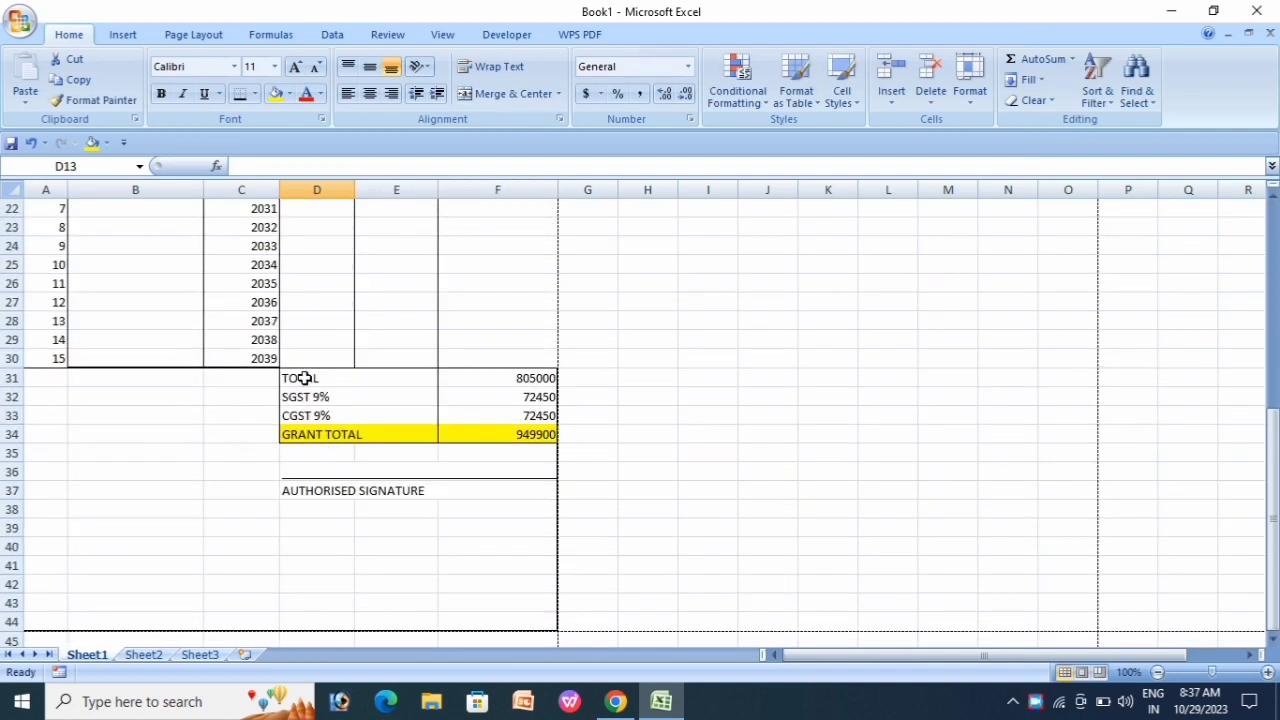
key("ctrl+F2")
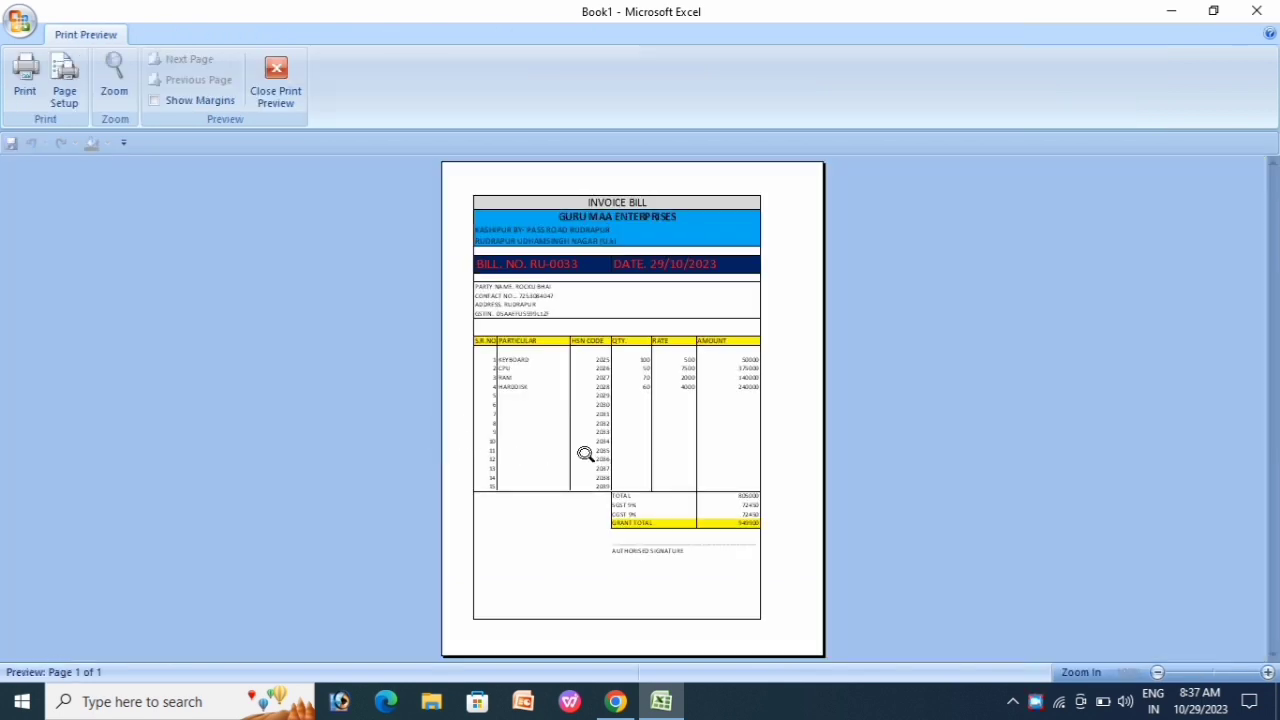